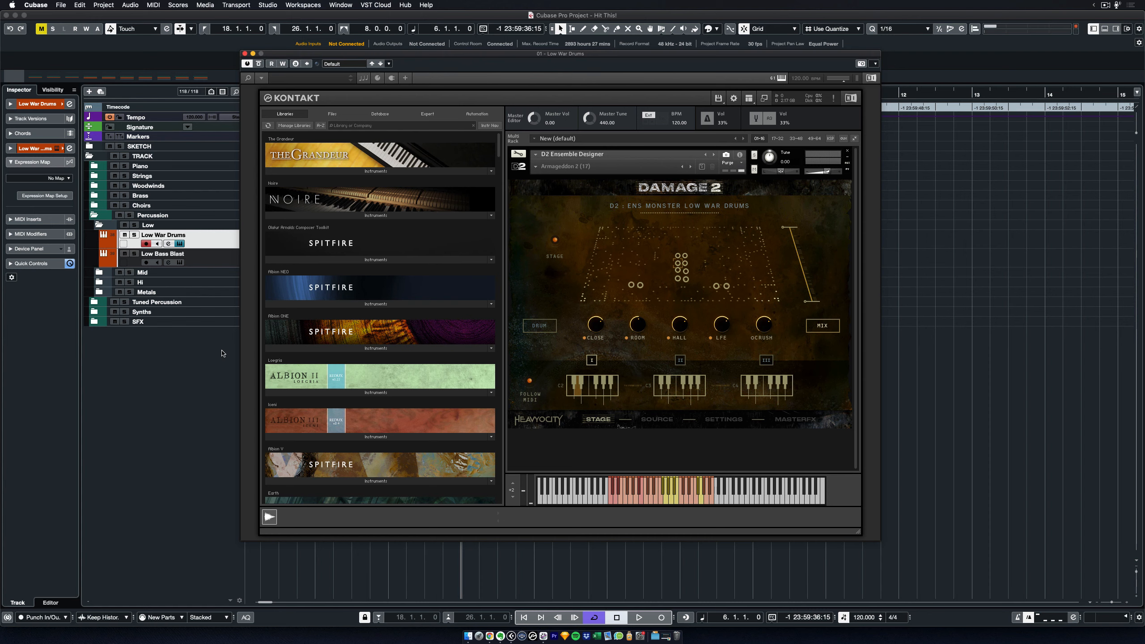
Expand the Mid percussion folder to check which tracks it holds, and collapse it again
click(99, 273)
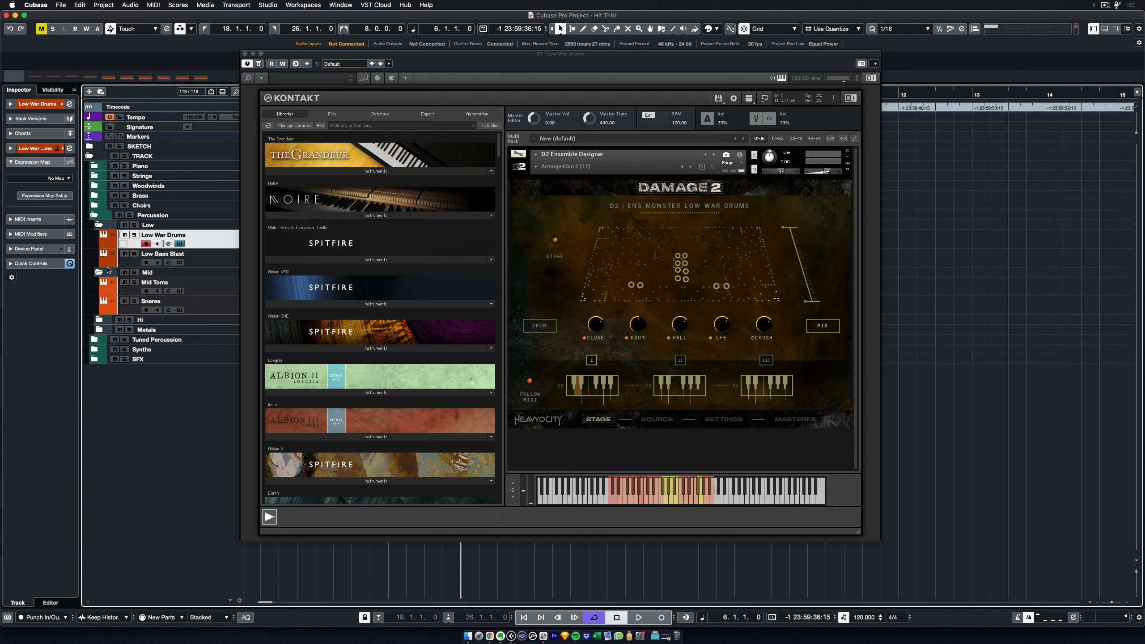
click(99, 272)
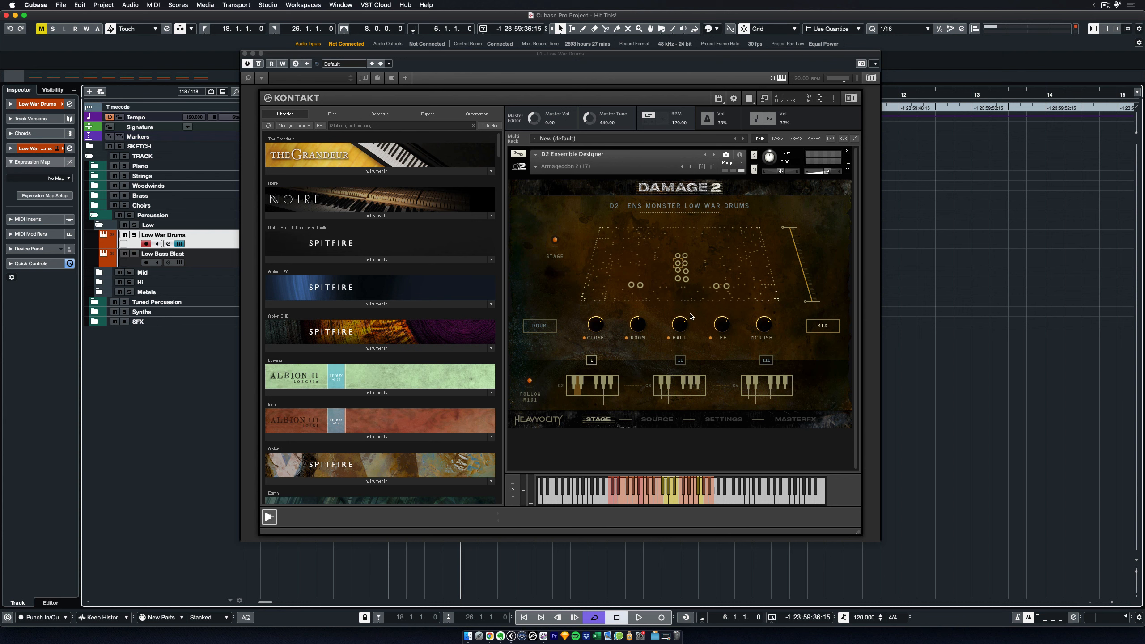
Audition sounds from the three key ranges of the Armageddon 2 patch in Kontakt, and close the instrument window
click(612, 503)
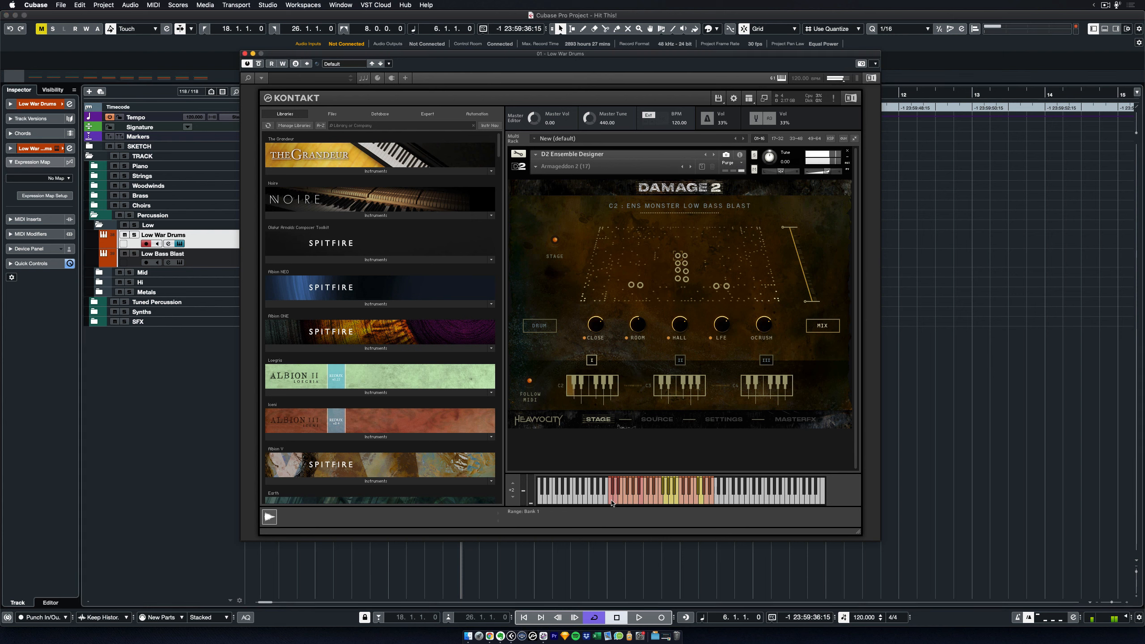
click(665, 504)
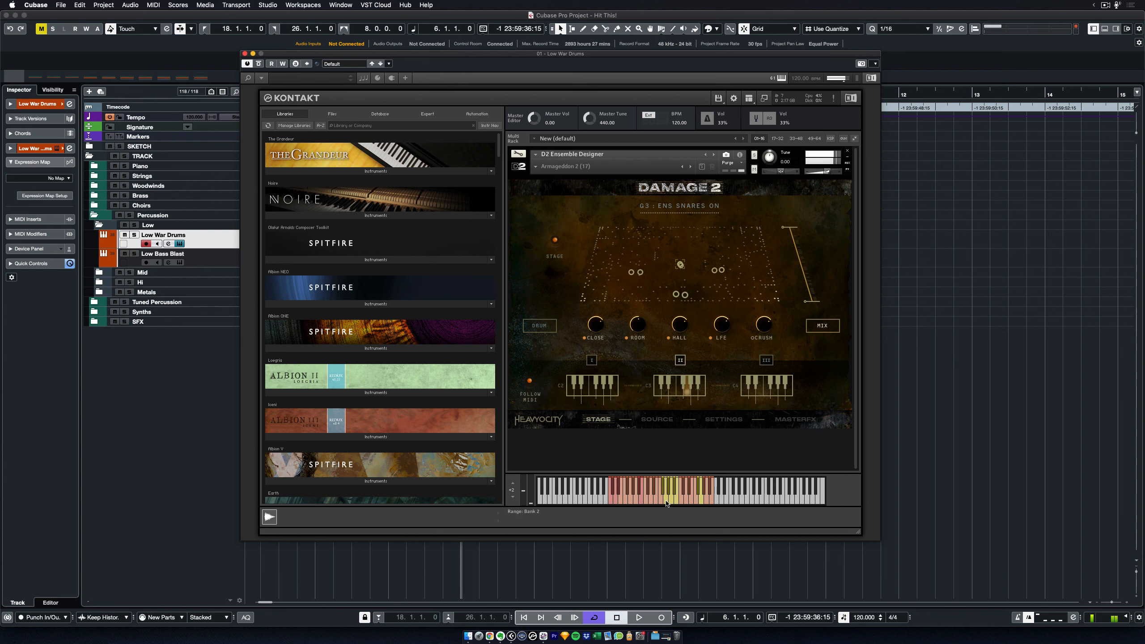
click(713, 500)
click(706, 503)
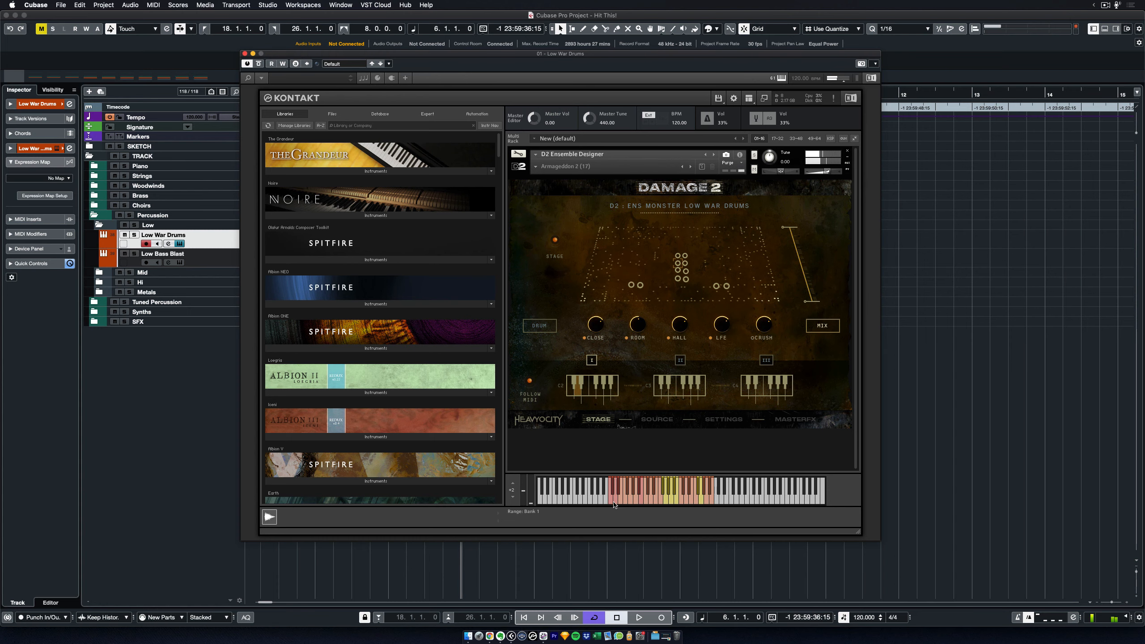
click(616, 500)
click(244, 54)
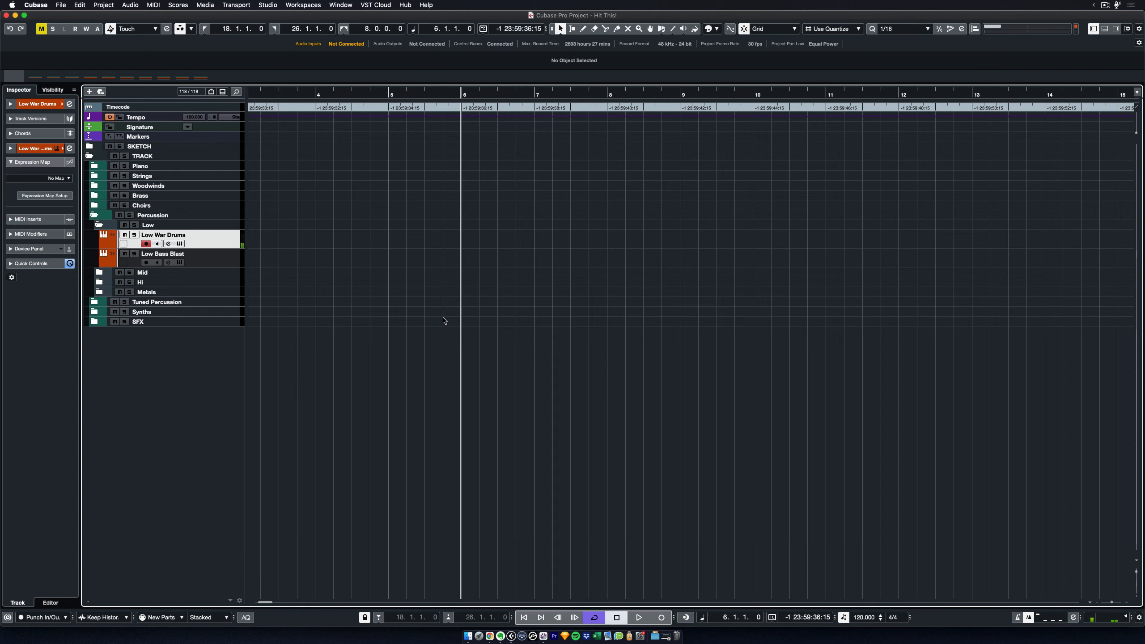
Create a MIDI part on the Low War Drums track from bar 6 to bar 10 and open it for note editing without the velocity lane
drag(464, 240, 756, 230)
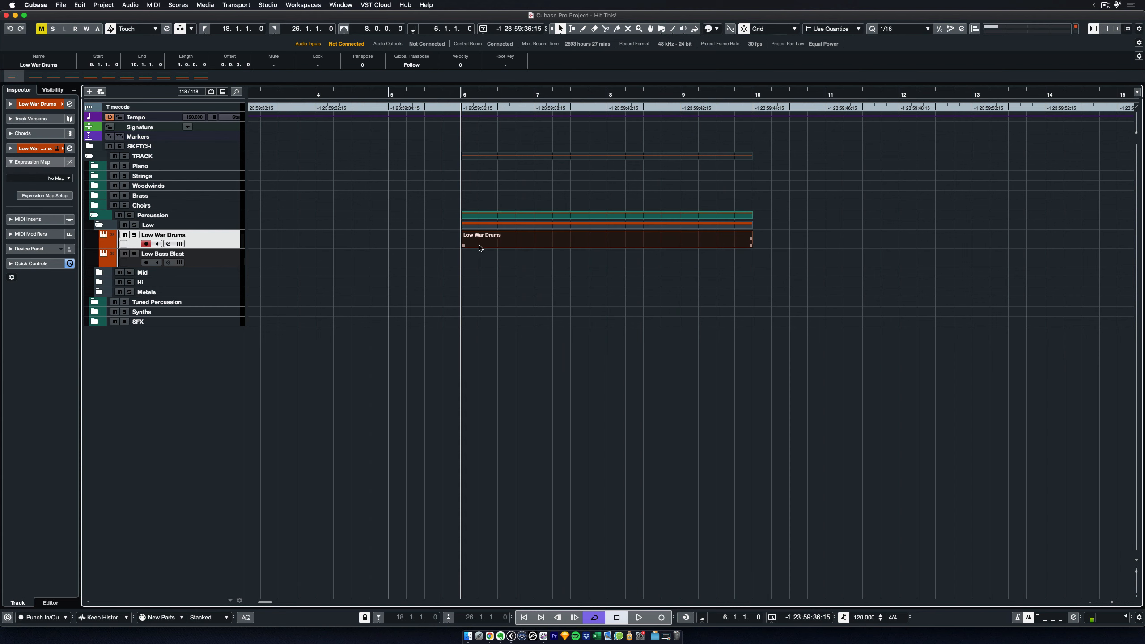
double_click(684, 244)
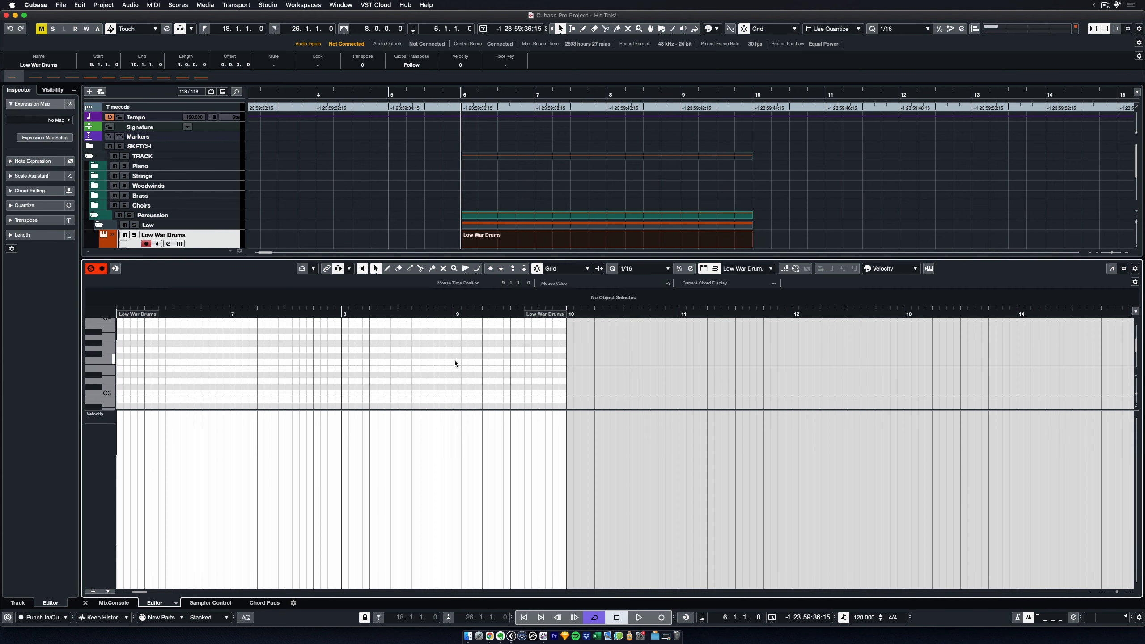
scroll(455, 366, left, 3)
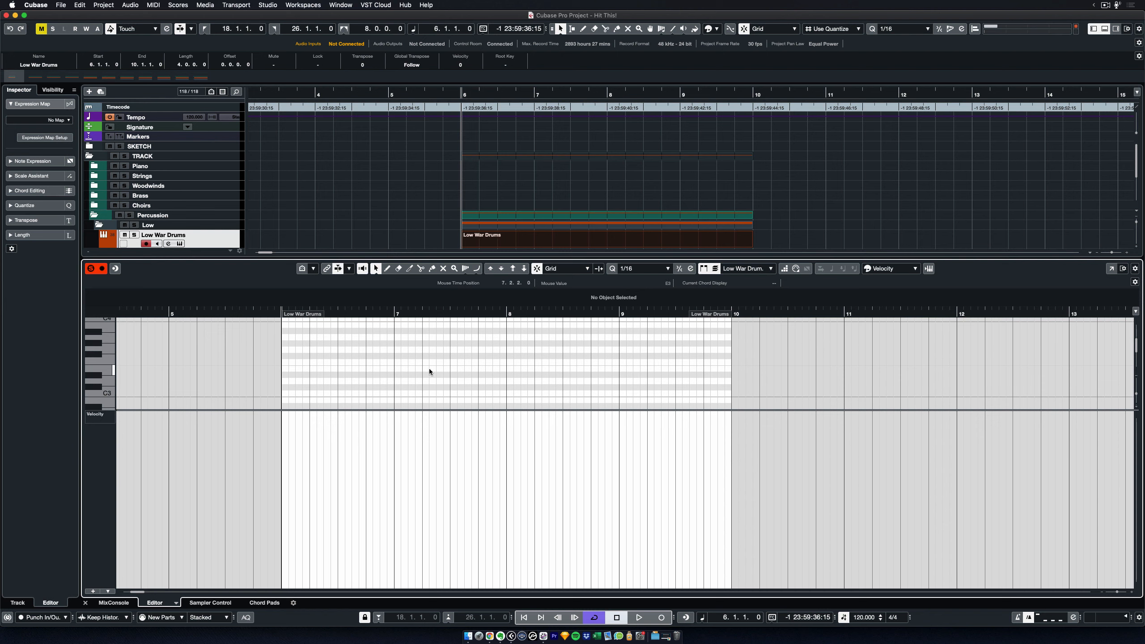
scroll(421, 368, down, 1)
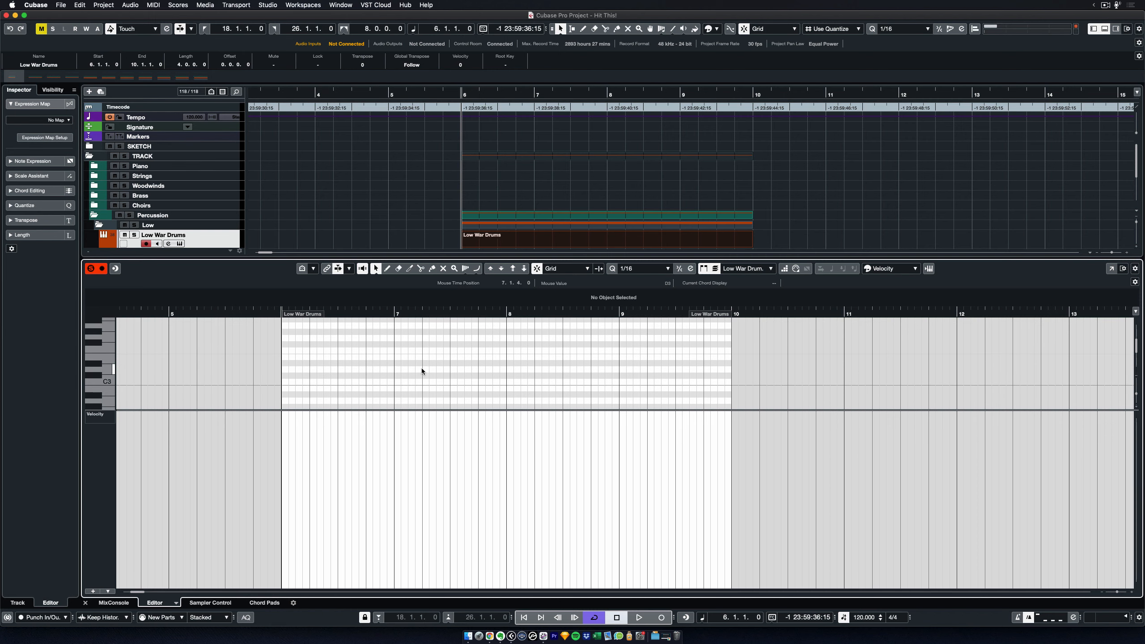
key(alt+l)
scroll(369, 400, down, 2)
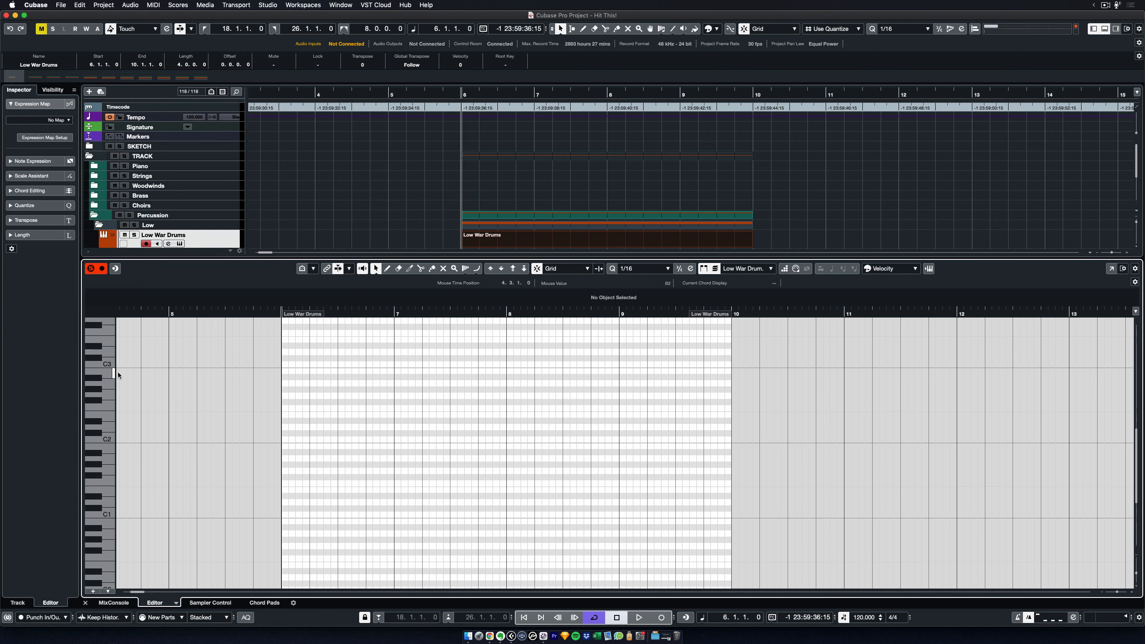
Enter a 1/16-long D2 note on the first beat of each of bars 6 to 9 and play them back
click(112, 430)
click(286, 427)
click(398, 428)
click(511, 427)
click(622, 427)
click(529, 383)
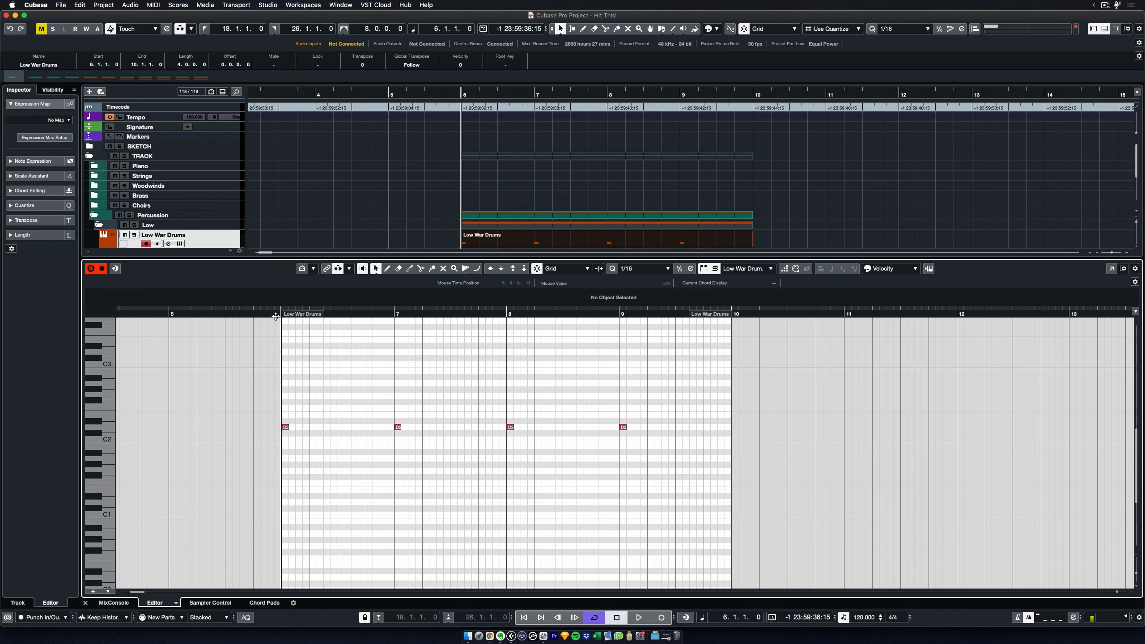
key(space)
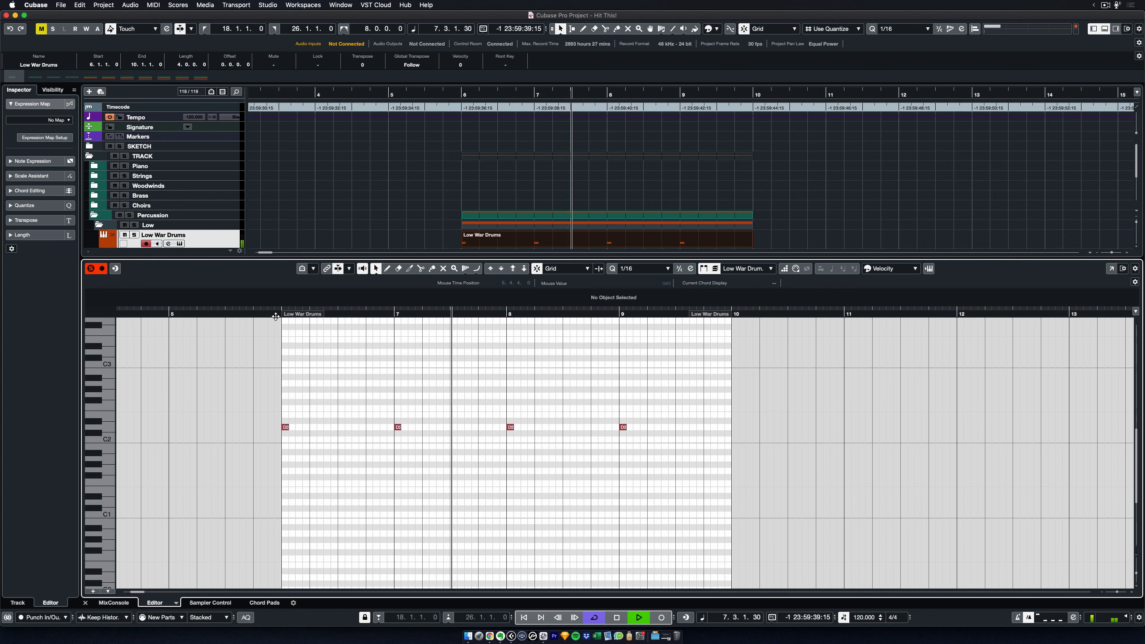
key(space)
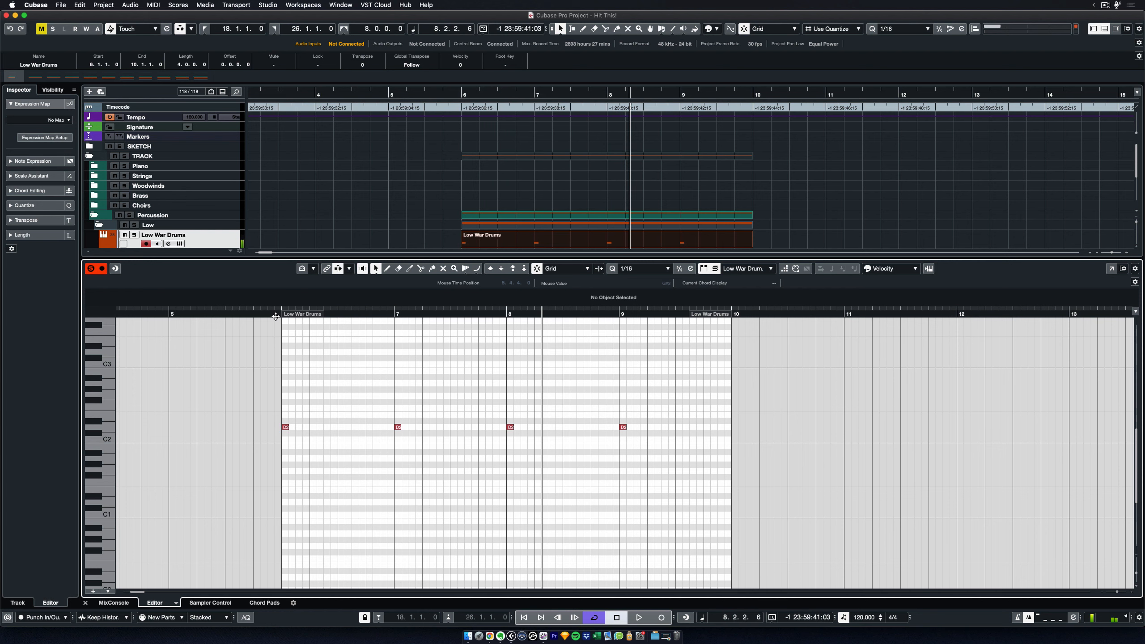
key(super+e)
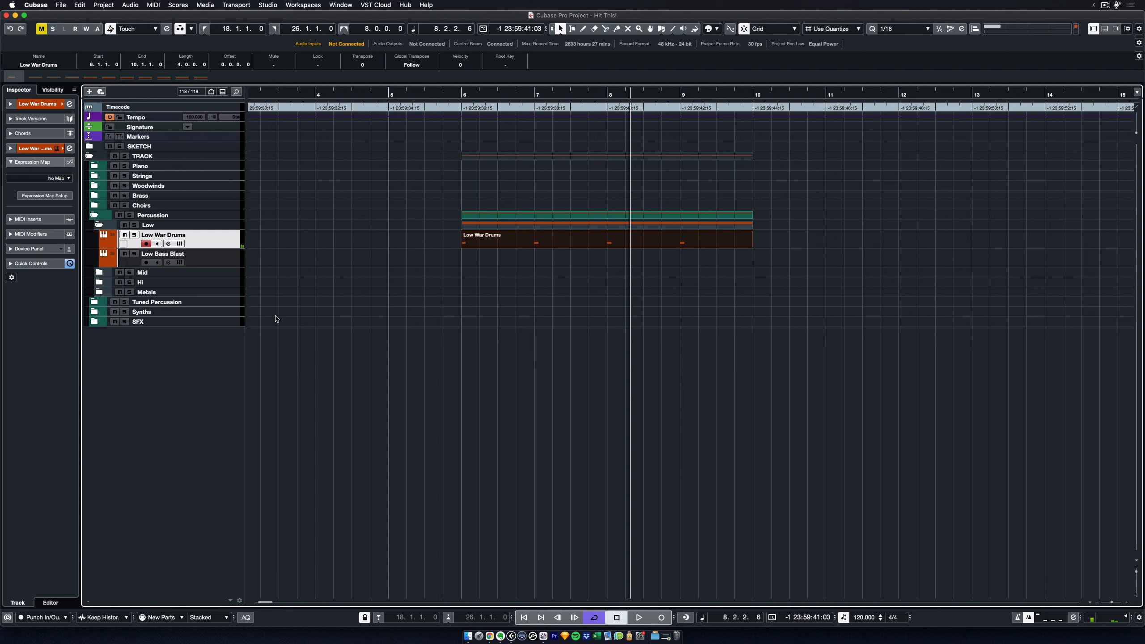
click(471, 270)
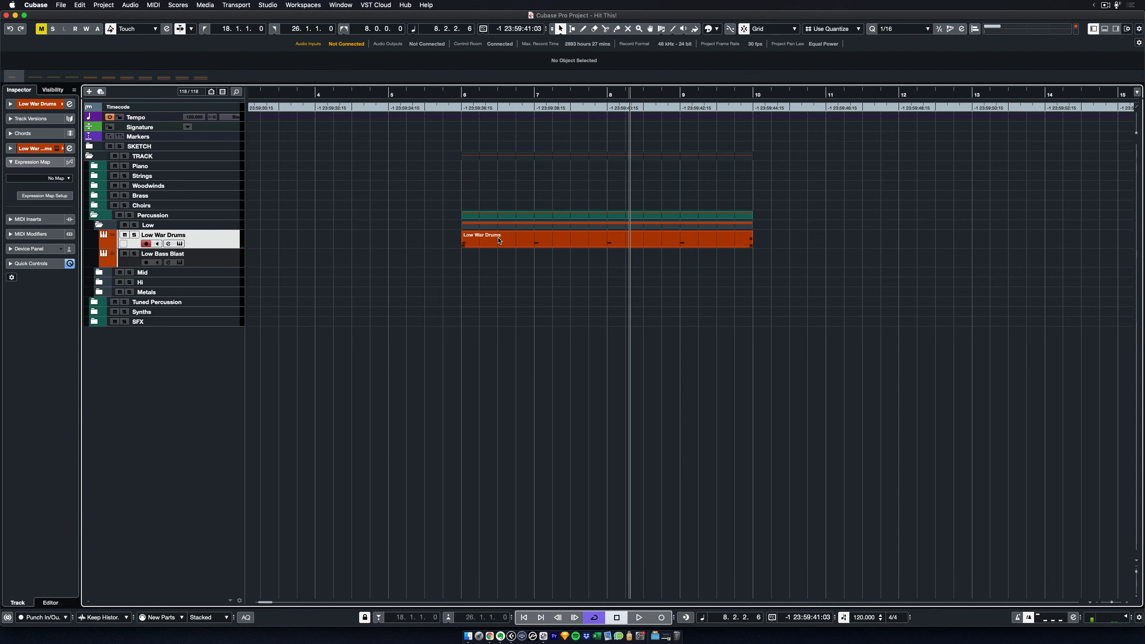
double_click(499, 240)
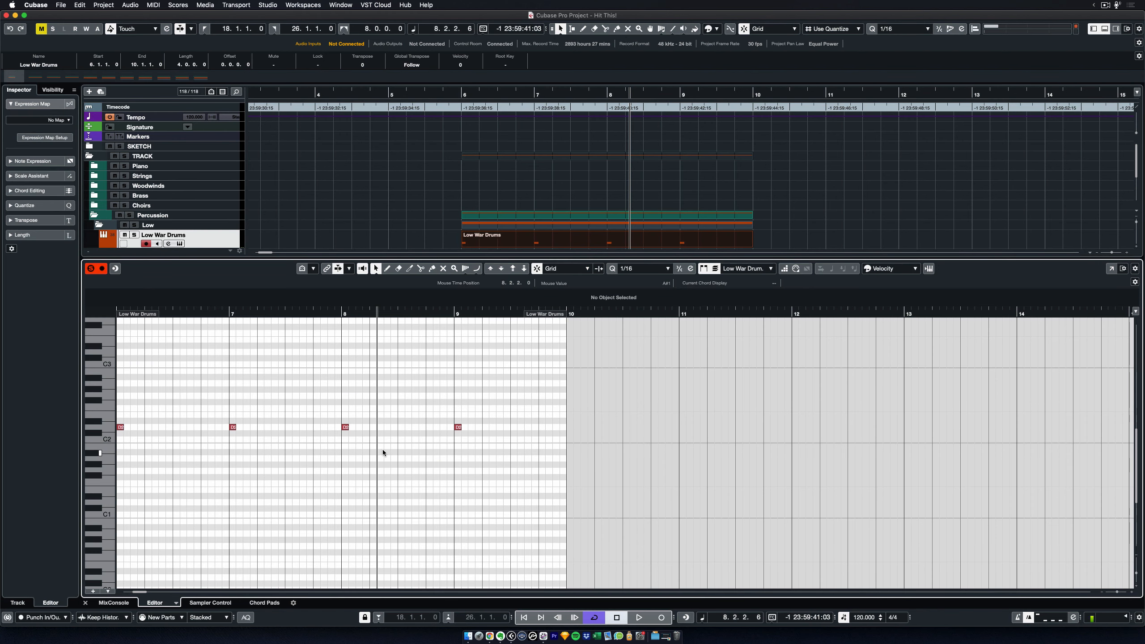
Copy all four D2 notes half a bar later to make a half-note pulse, and play it back
drag(256, 401, 743, 452)
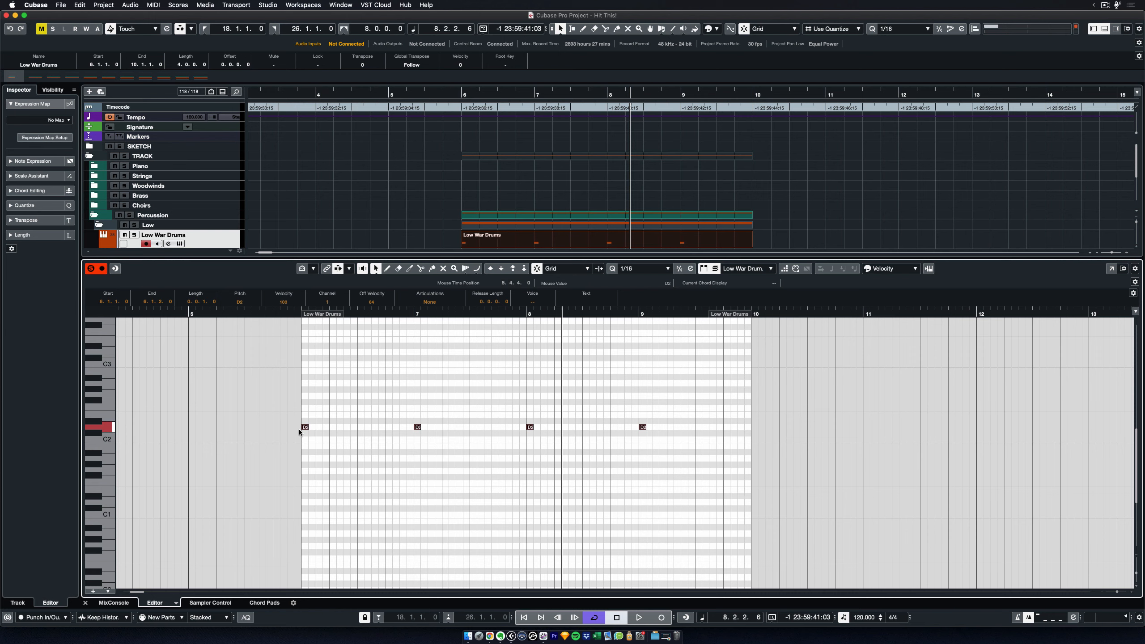
drag(305, 428, 362, 427)
click(327, 365)
click(297, 313)
key(space)
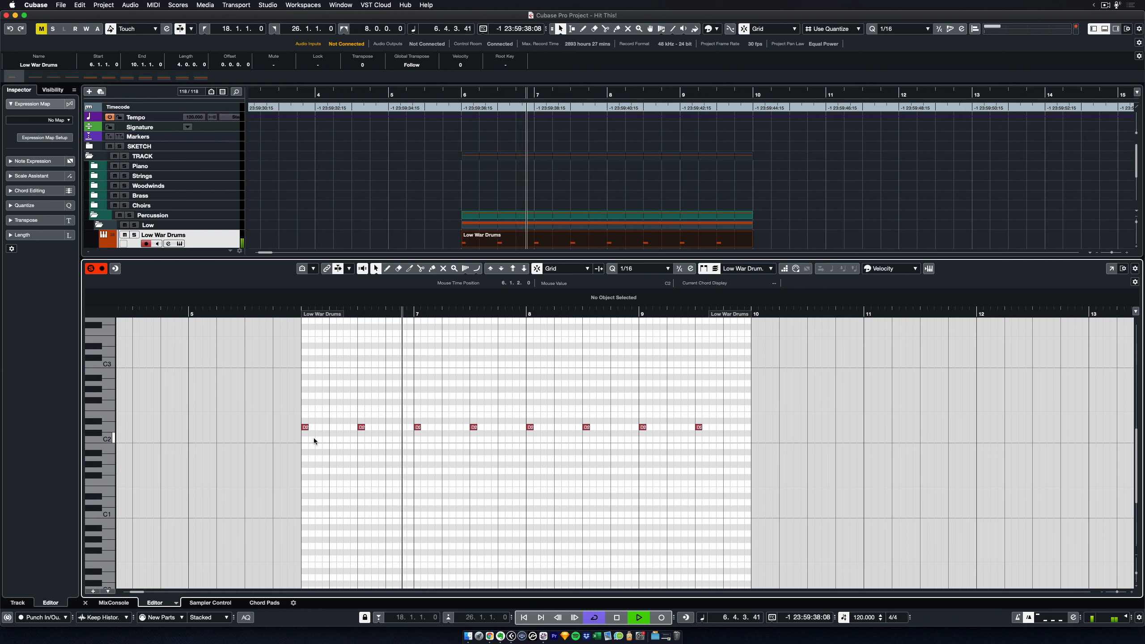
Copy all eight D2 notes one quarter note later to make a quarter-note pulse, and play it back
drag(262, 384, 765, 447)
drag(306, 427, 334, 427)
click(345, 466)
click(297, 312)
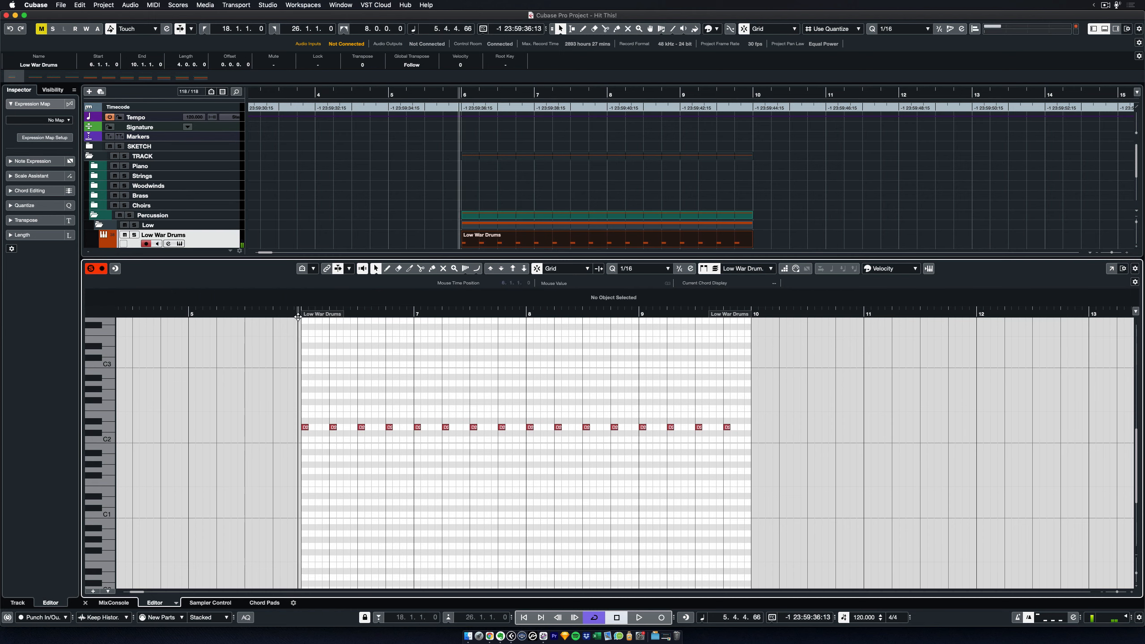
key(space)
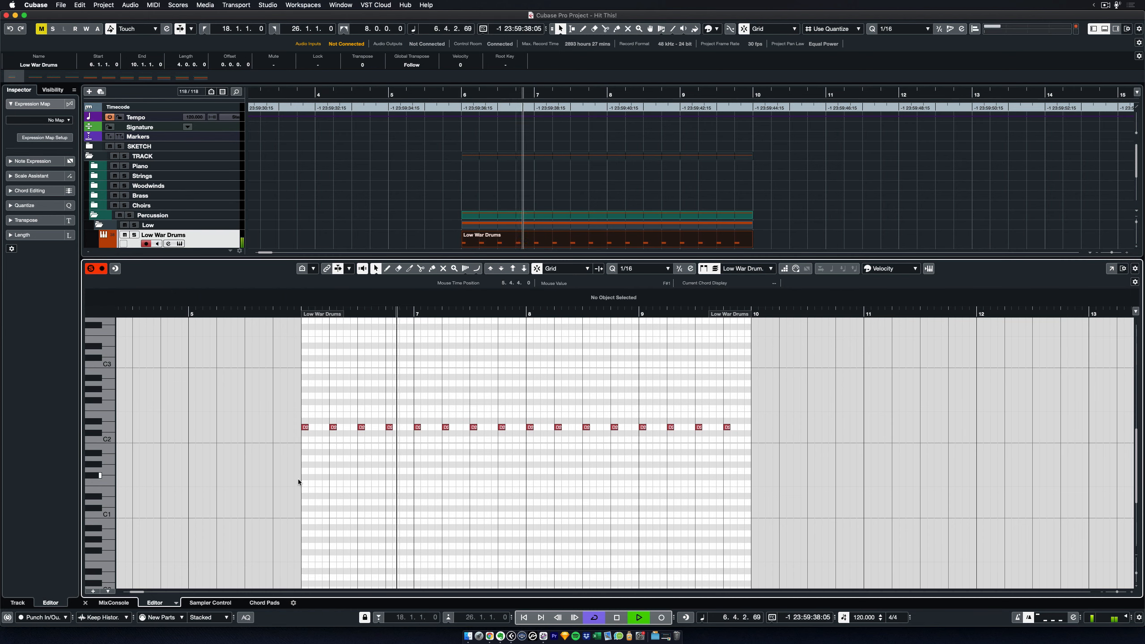
key(space)
Copy all sixteen D2 notes one eighth note later to make an eighth-note pulse, and play it back
drag(277, 390, 918, 479)
drag(305, 427, 320, 428)
click(294, 313)
key(space)
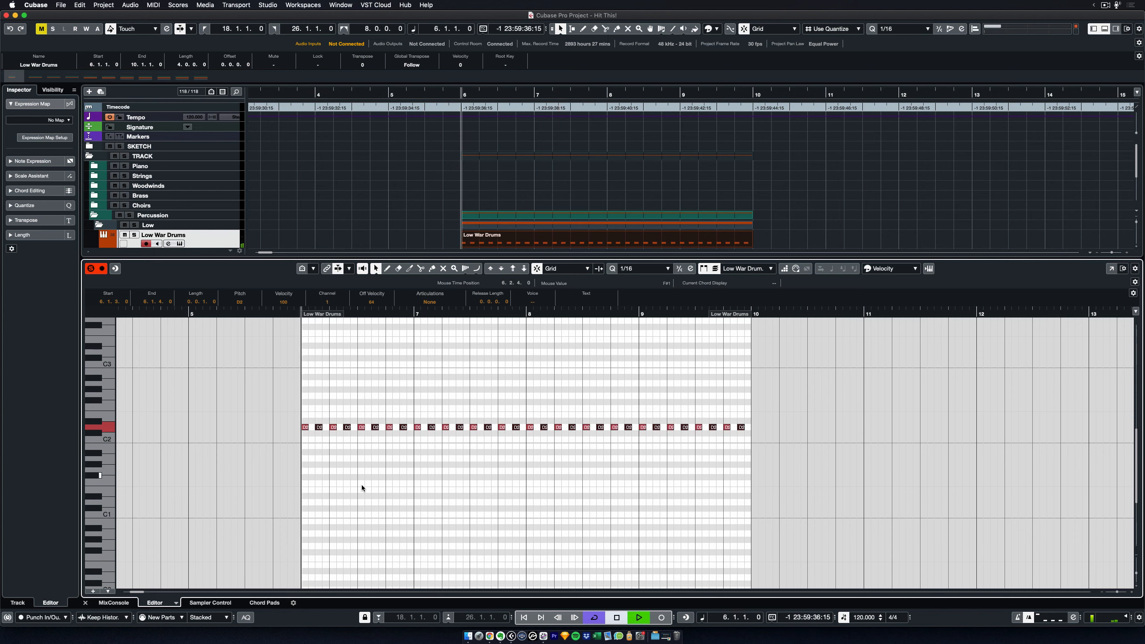
key(space)
click(374, 509)
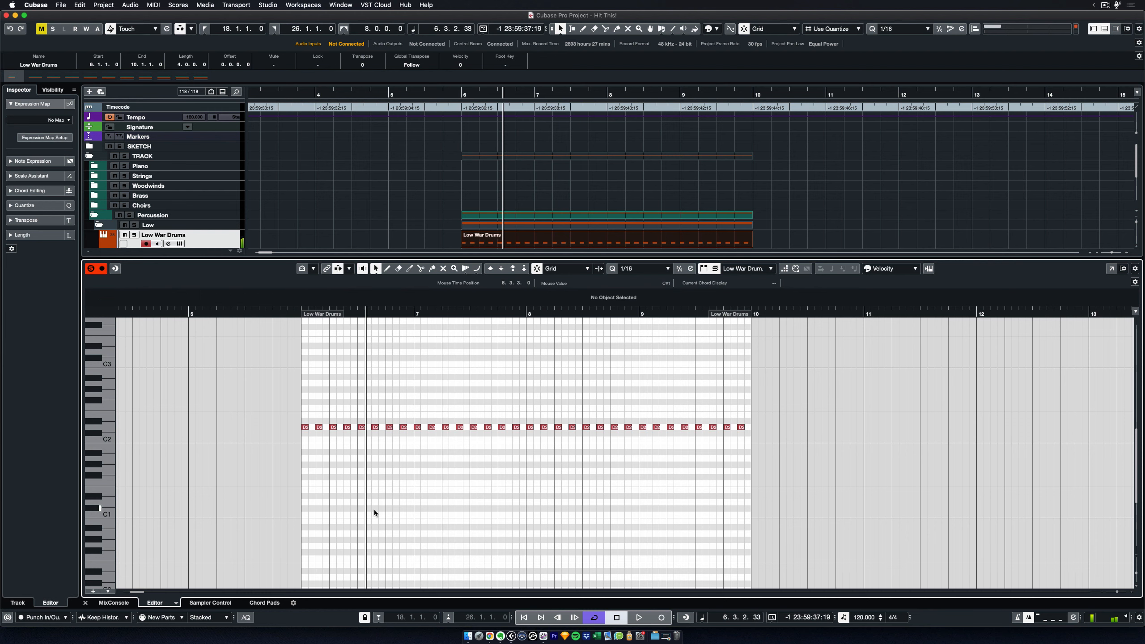
Close the note editor and jump to the cycle start at bar 18
key(Return)
click(435, 446)
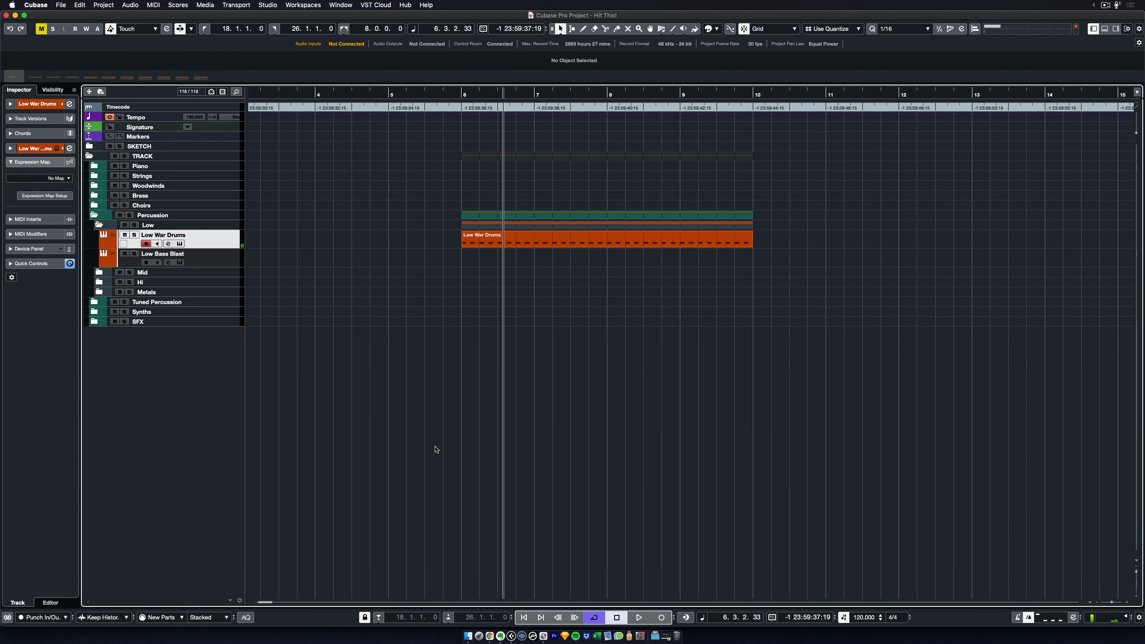
key(1)
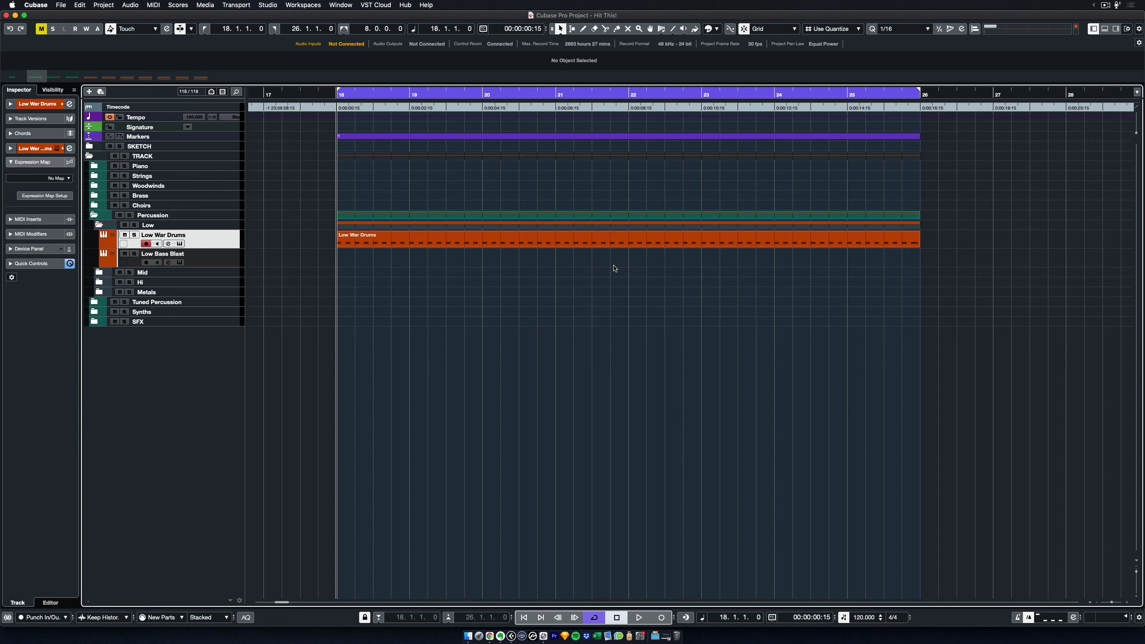
Open the Low War Drums part spanning bars 18 to 26 for note editing and play it from the cycle start
click(627, 94)
click(379, 245)
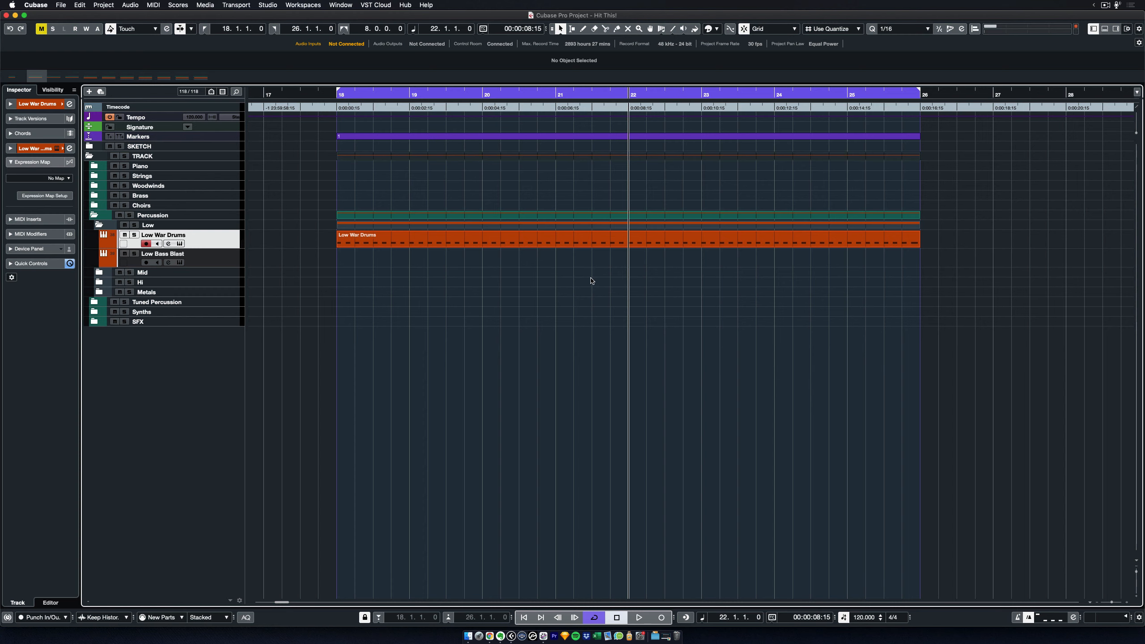
double_click(535, 239)
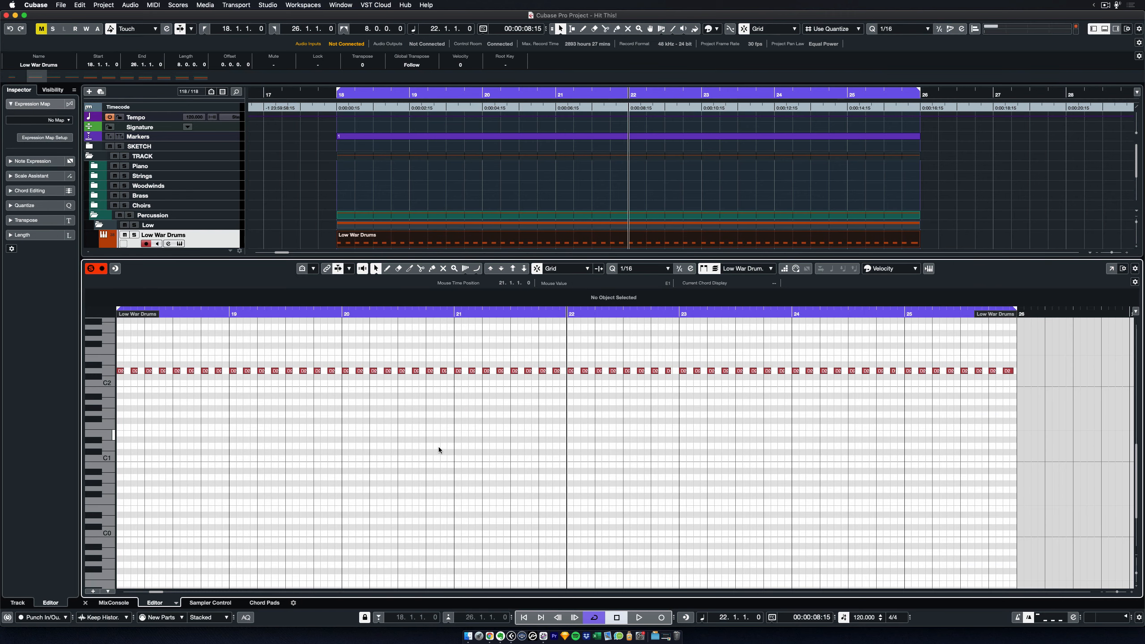
scroll(434, 464, left, 3)
key(KP_1)
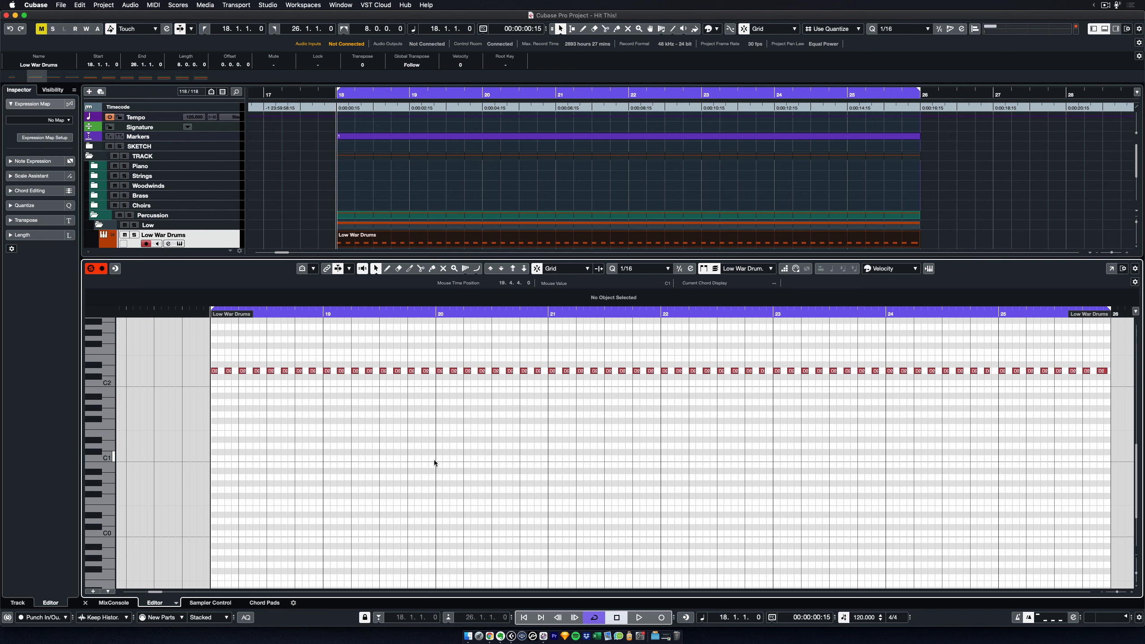
key(space)
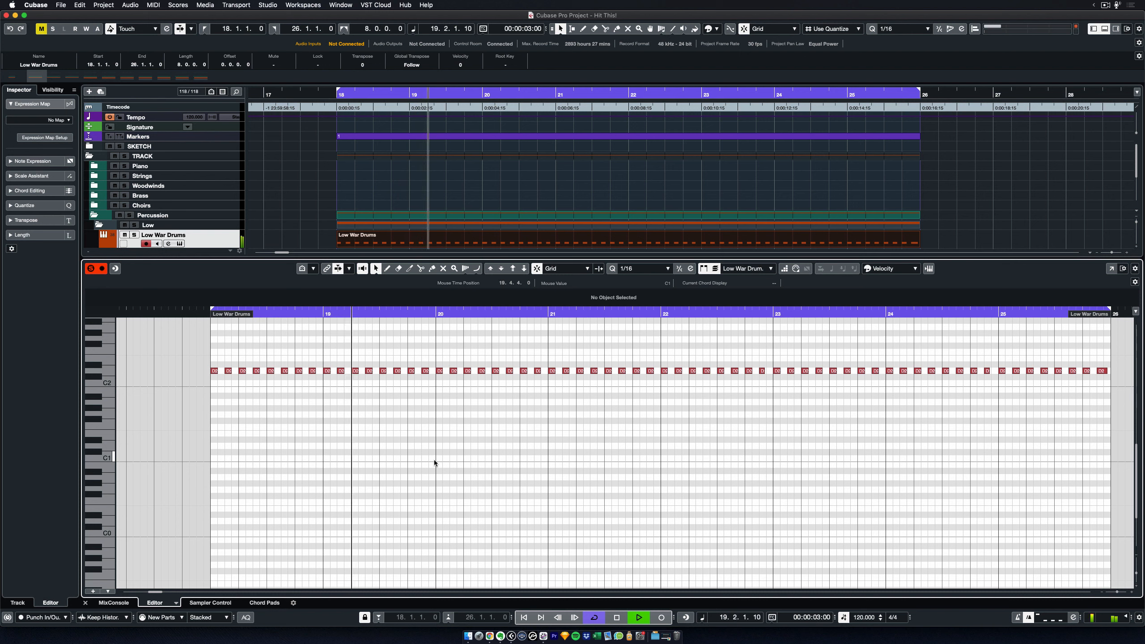
key(space)
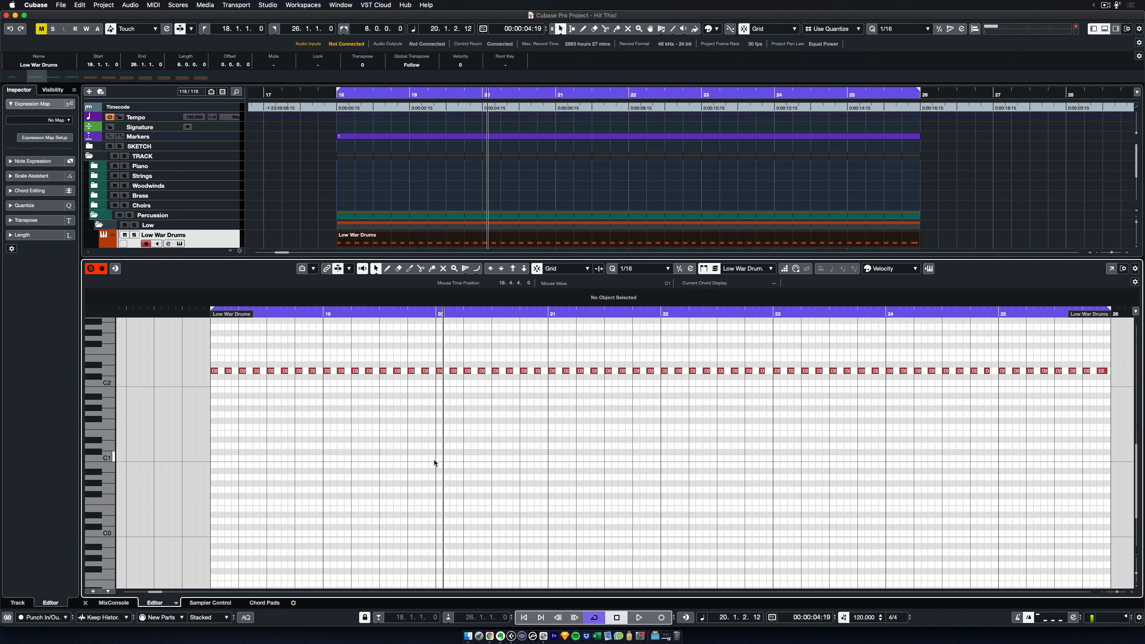
Show the velocity lane beneath the notes of the Low War Drums part
key(alt+l)
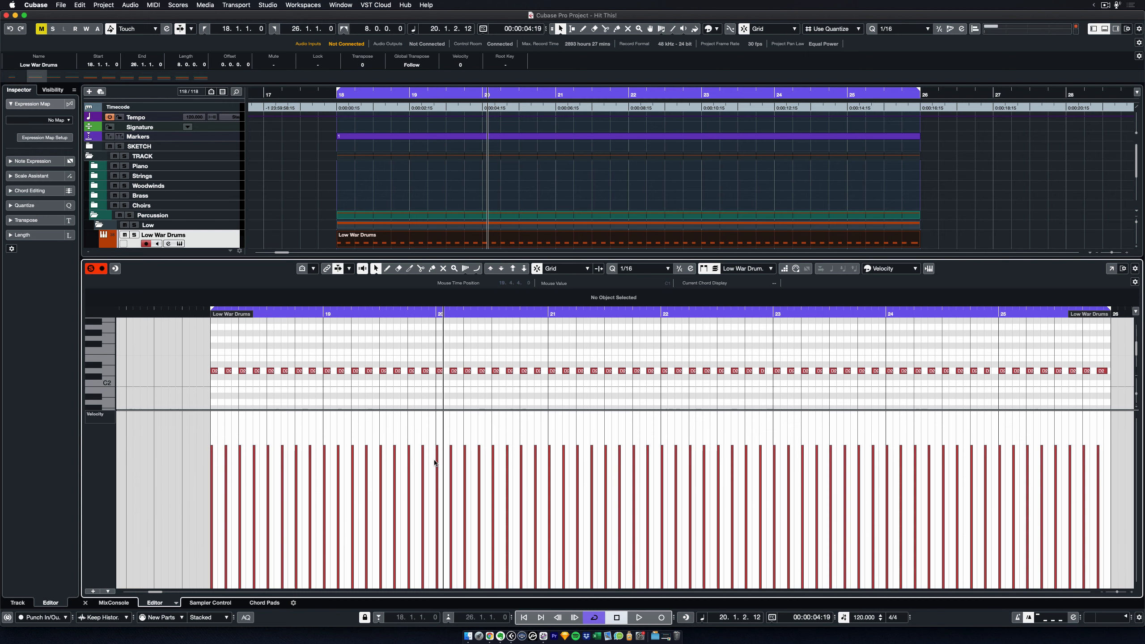
scroll(481, 390, down, 1)
scroll(480, 392, down, 1)
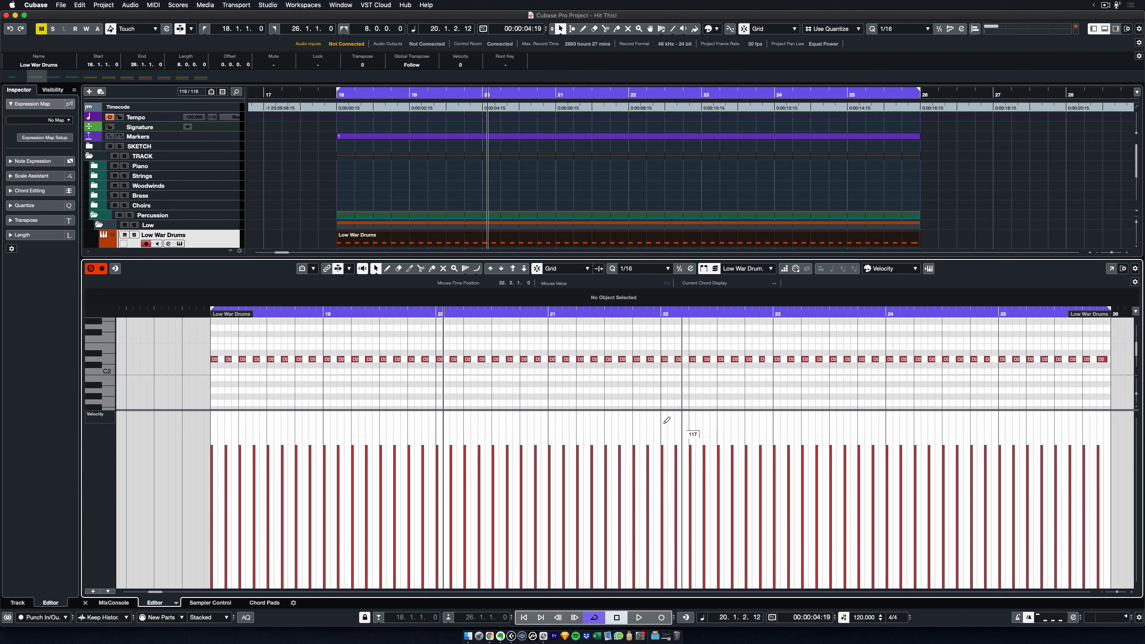
scroll(437, 407, left, 1)
scroll(436, 407, right, 1)
Raise the velocity of the D2 notes on beats 1 and 3 of every bar to the maximum
drag(197, 344, 222, 377)
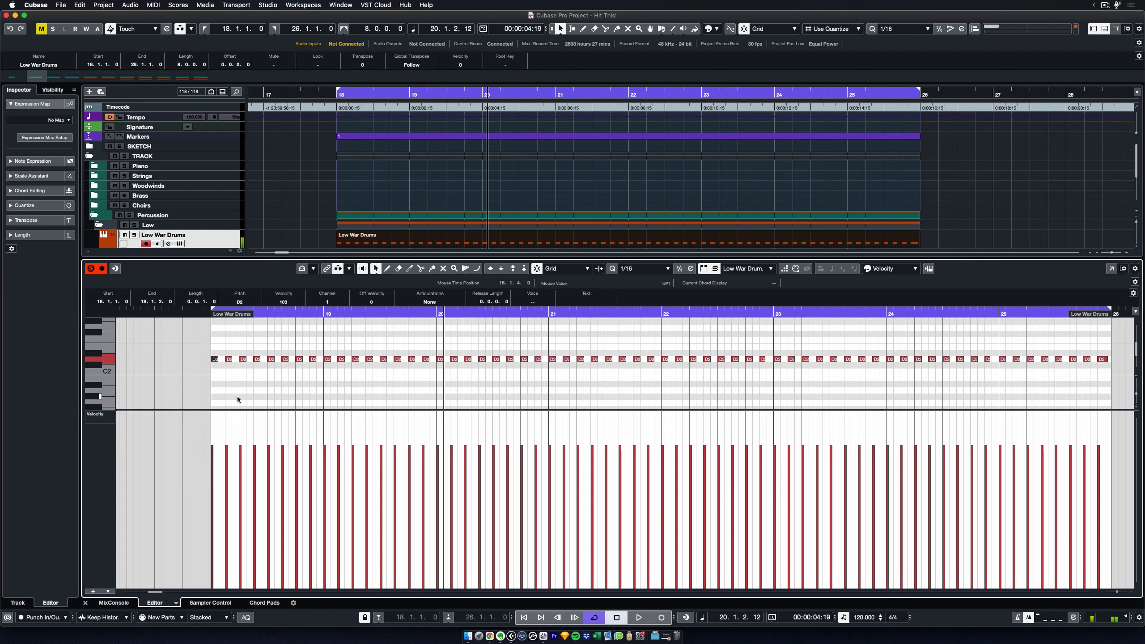
click(292, 396)
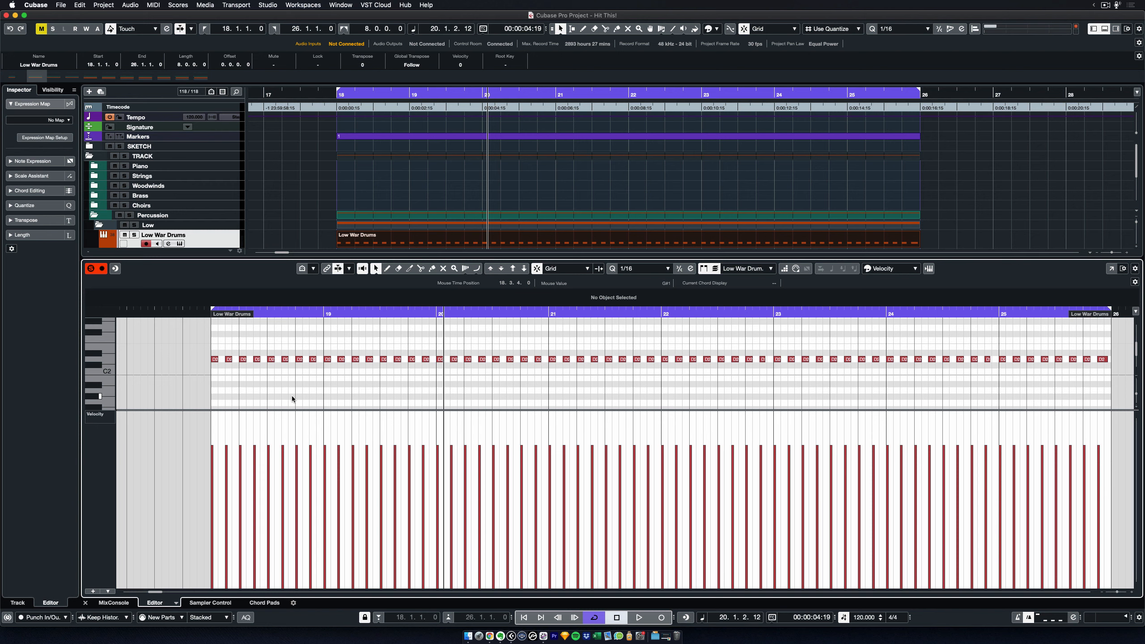
key(alt+1)
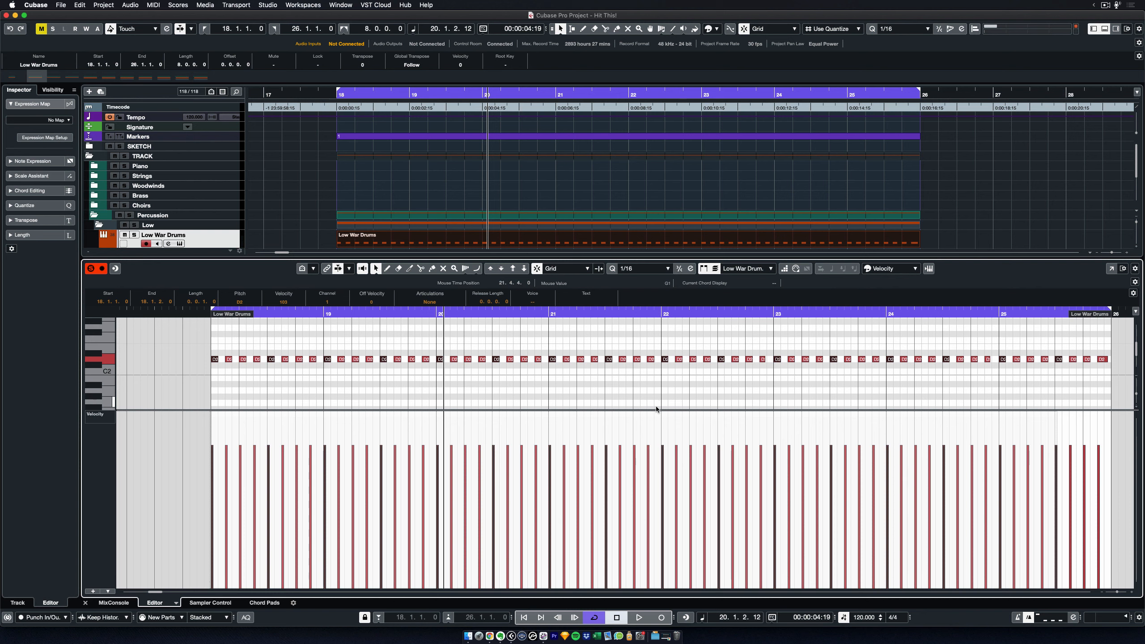
drag(661, 415, 664, 402)
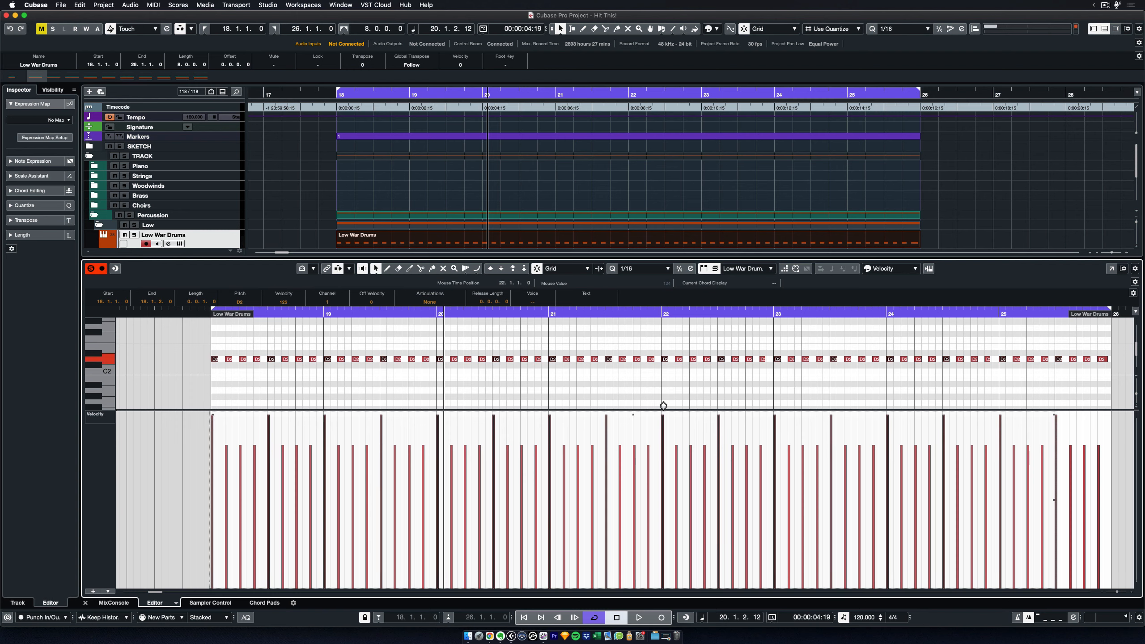
click(535, 388)
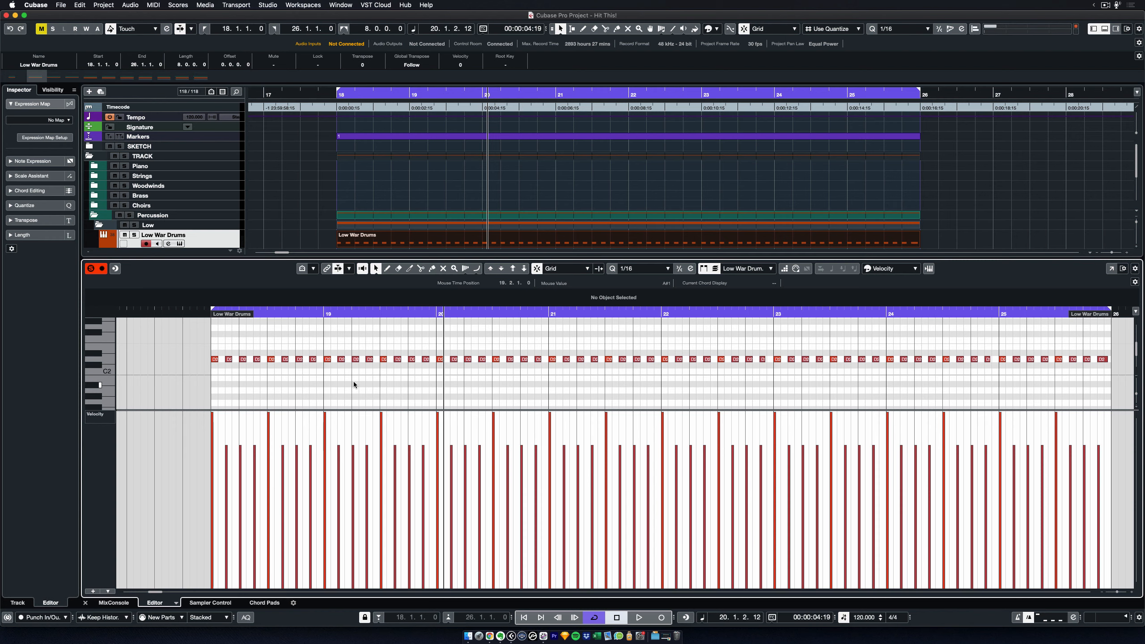
Play the accented Low War Drums pattern from the cycle start at bar 18
key(KP_1)
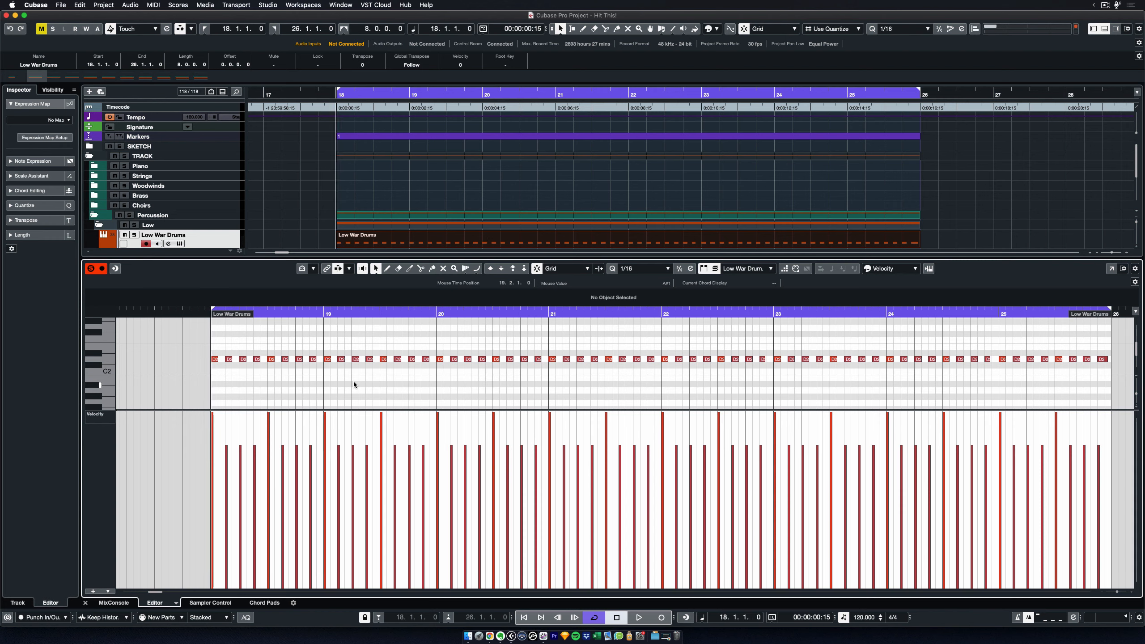
key(space)
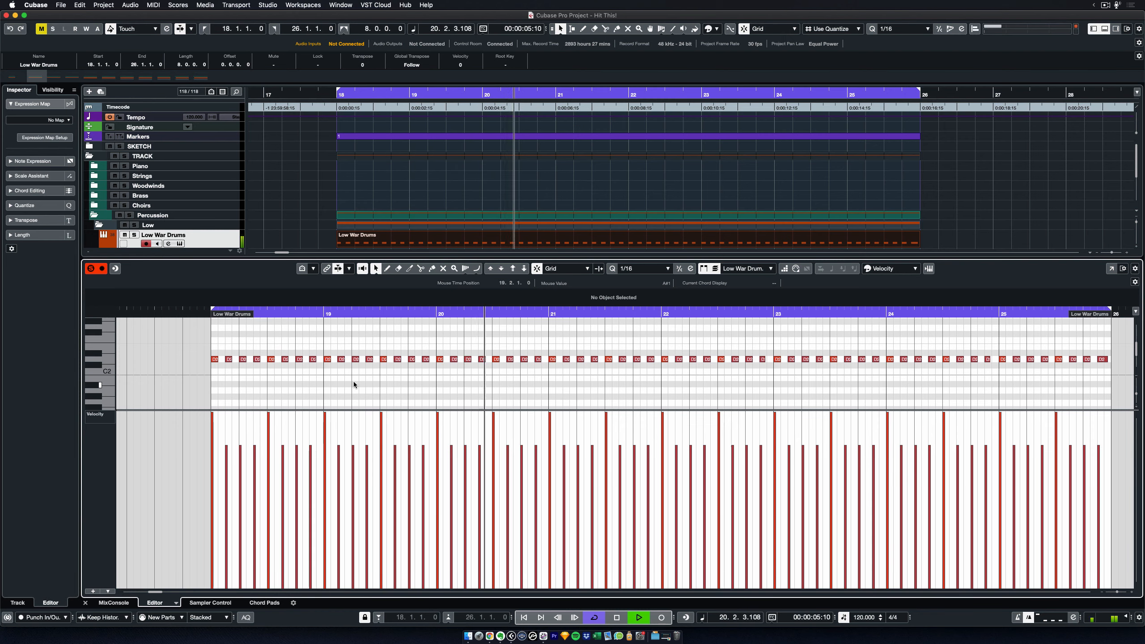
key(space)
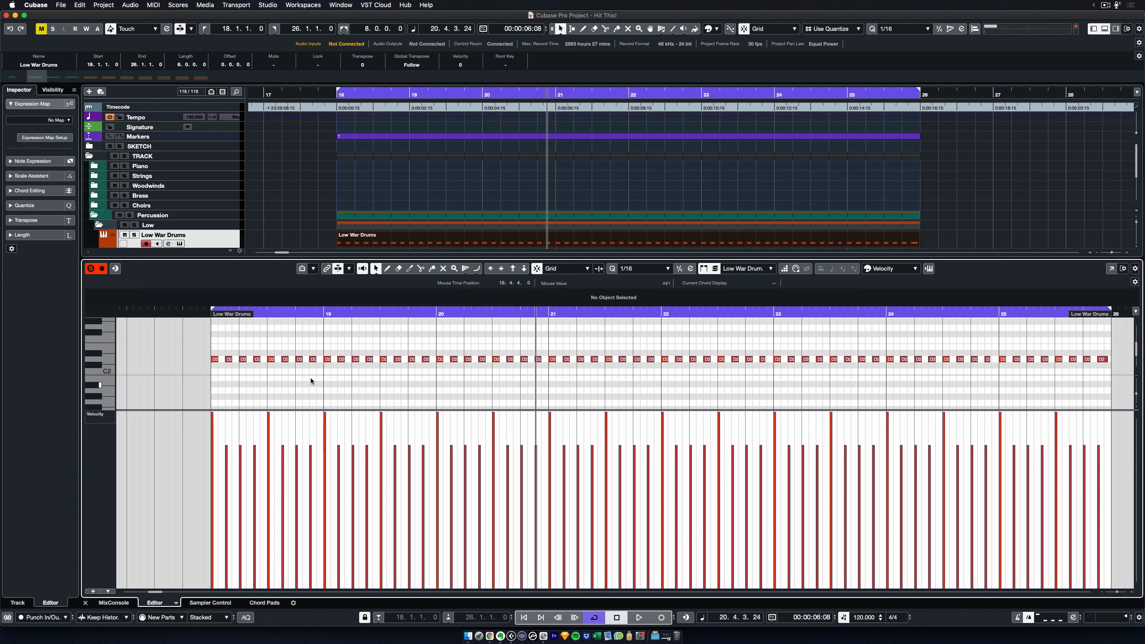
Shape the three unaccented notes after each accent into rising velocity ramps in bar 18 and a falling ramp at the start of bar 19
drag(225, 343, 260, 376)
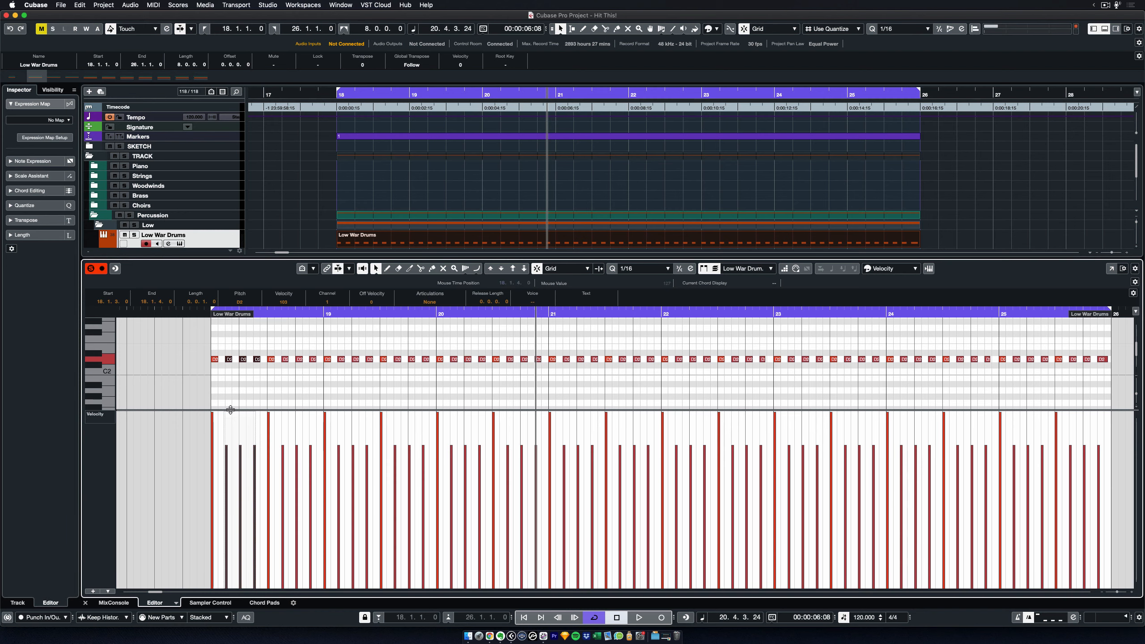
drag(226, 415, 225, 432)
drag(281, 348, 317, 370)
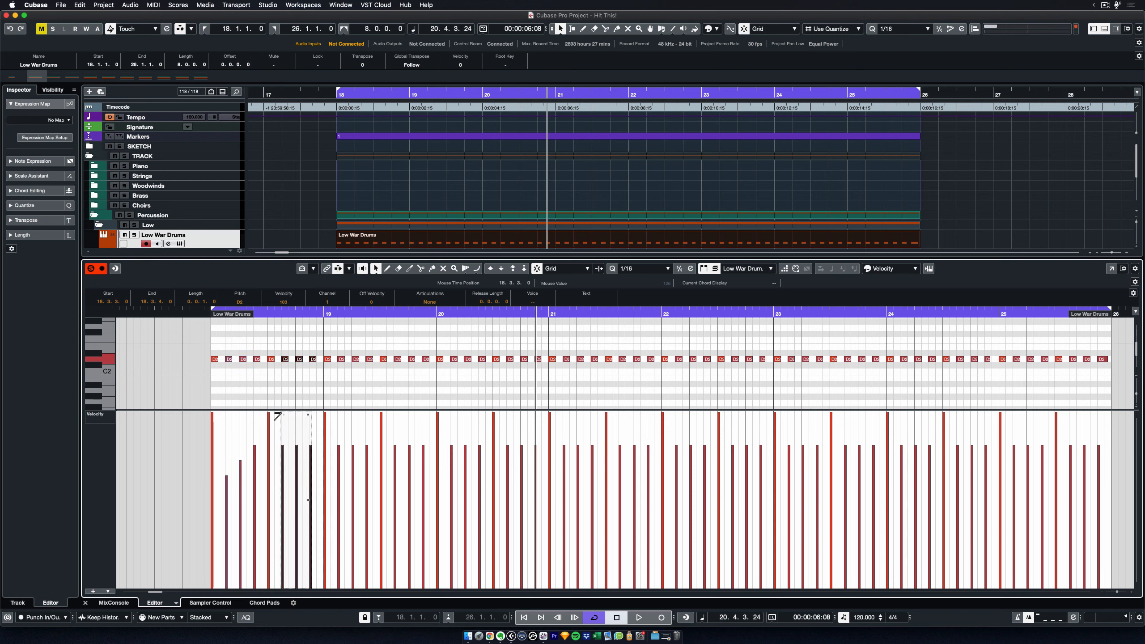
drag(276, 416, 282, 431)
drag(338, 350, 367, 371)
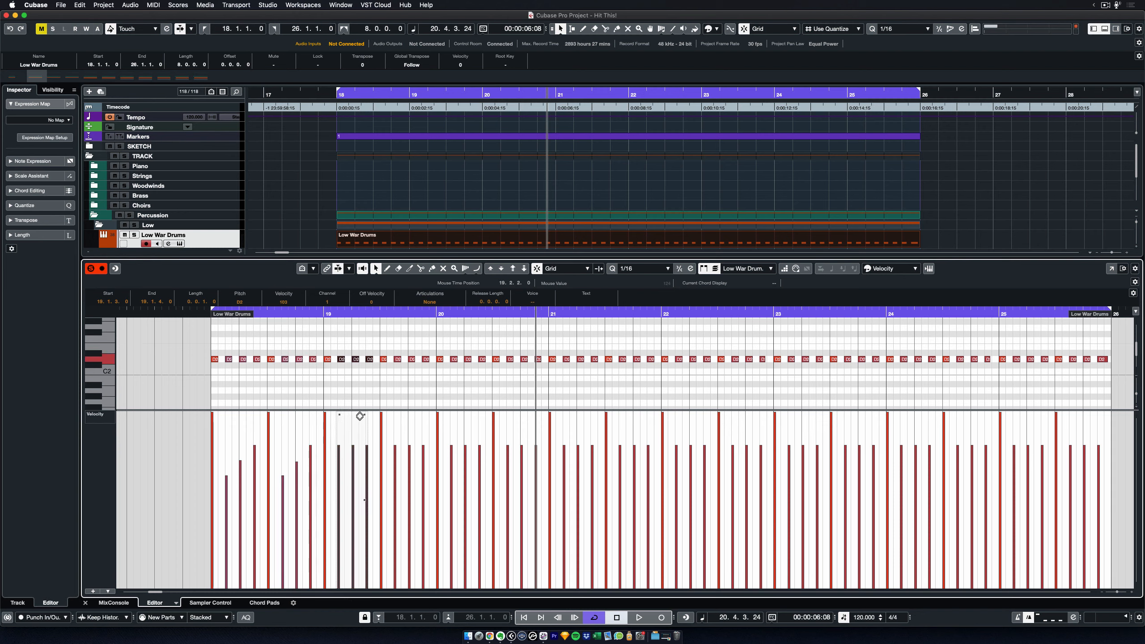
drag(365, 416, 370, 435)
Play the velocity ramps from the cycle start, stop in bar 19, and clear the note selection
key(KP_1)
key(space)
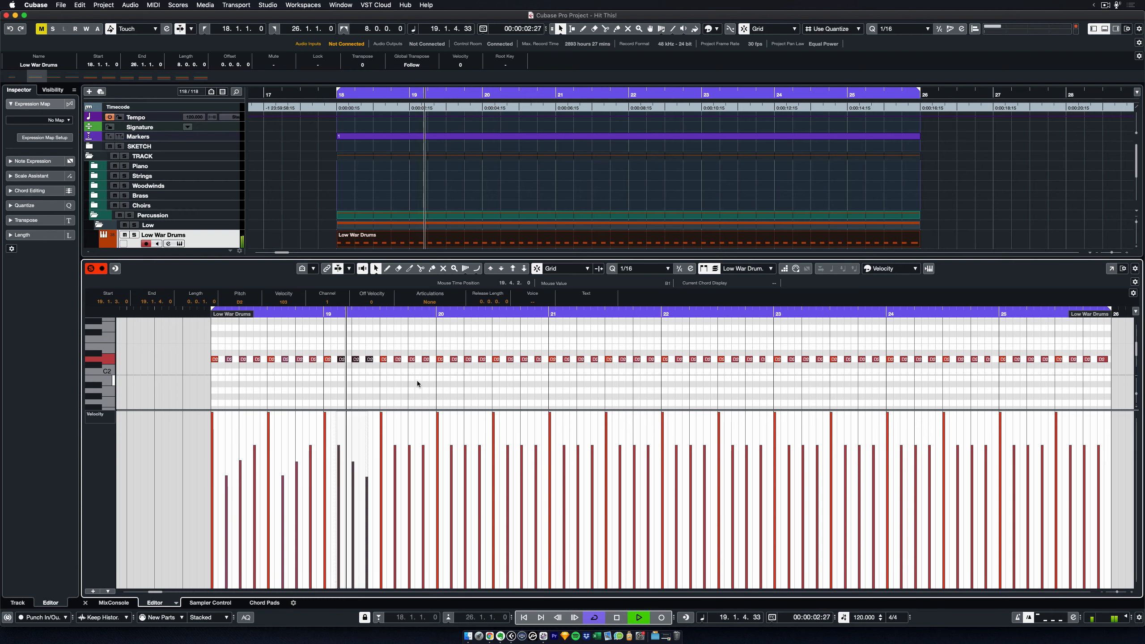
key(space)
click(418, 380)
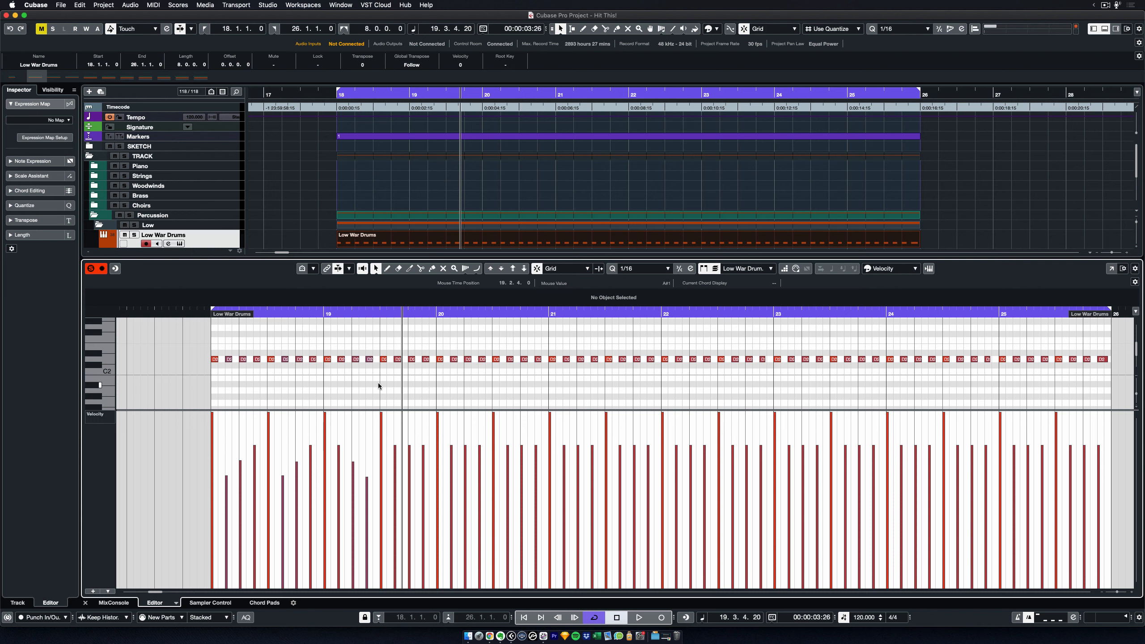
Raise the velocity of the eighth note after bar 20's downbeat to just below the accents, and close the note editor
mouse_move(453, 450)
mouse_down()
mouse_move(452, 490)
mouse_move(457, 416)
mouse_move(455, 425)
mouse_up()
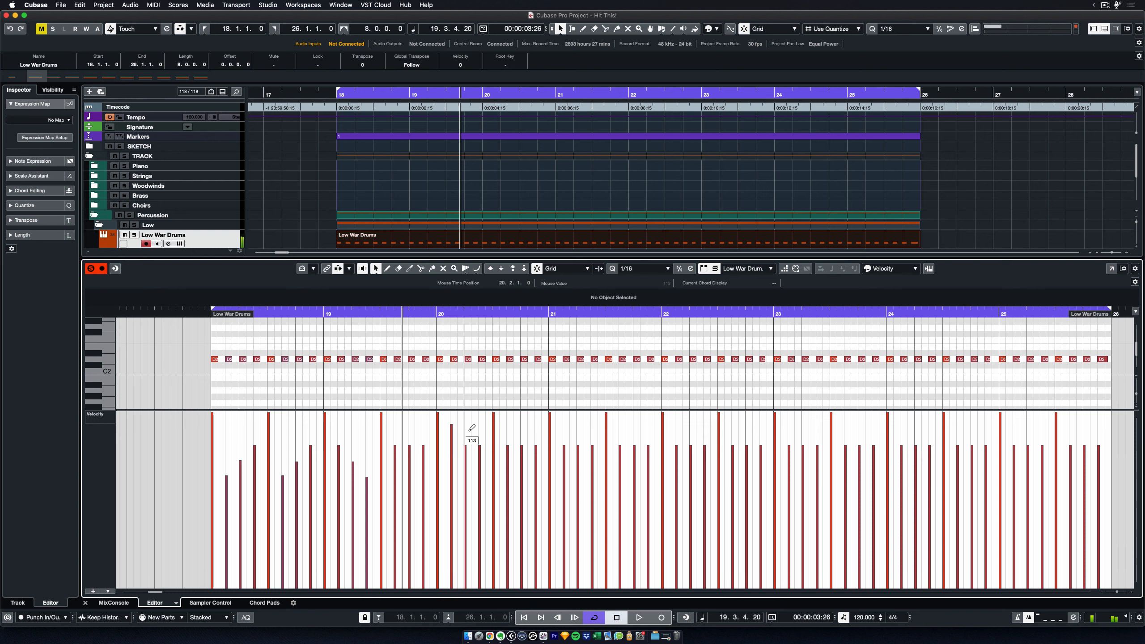
key(Return)
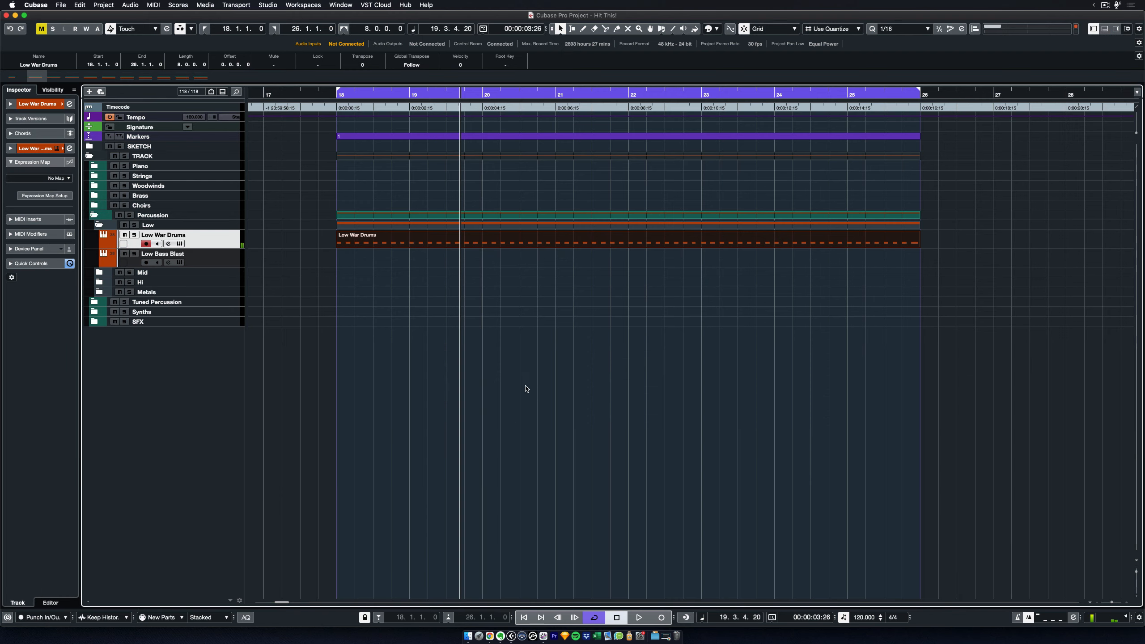
Set the cycle range to the Low War Drums part at bars 29 to 37 and open that part for note editing
click(527, 370)
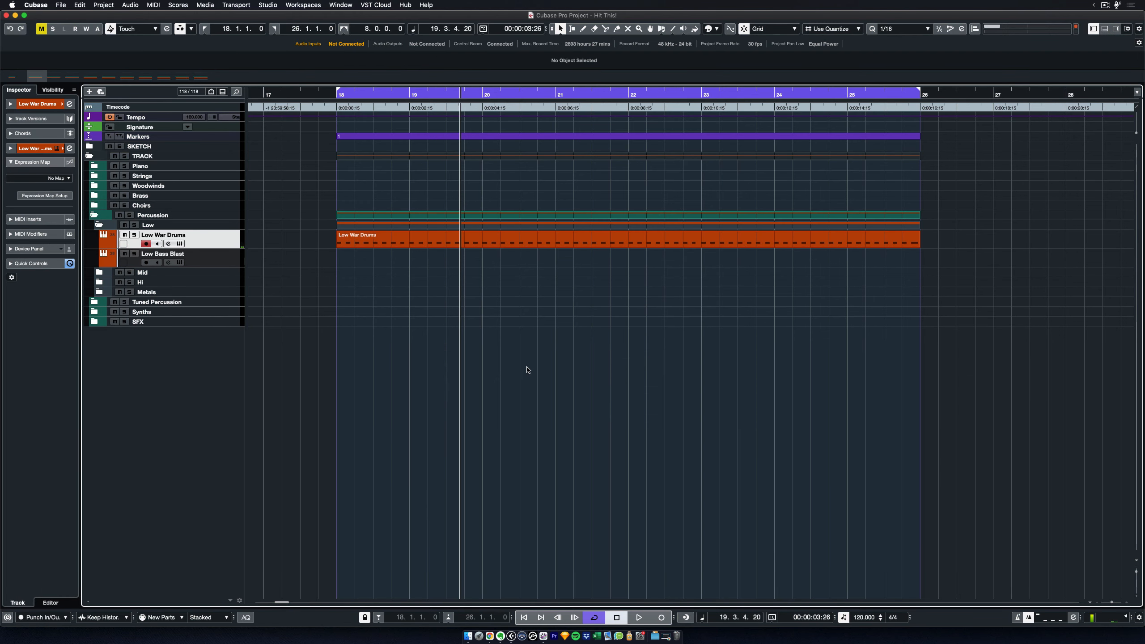
key(shift+n)
click(480, 242)
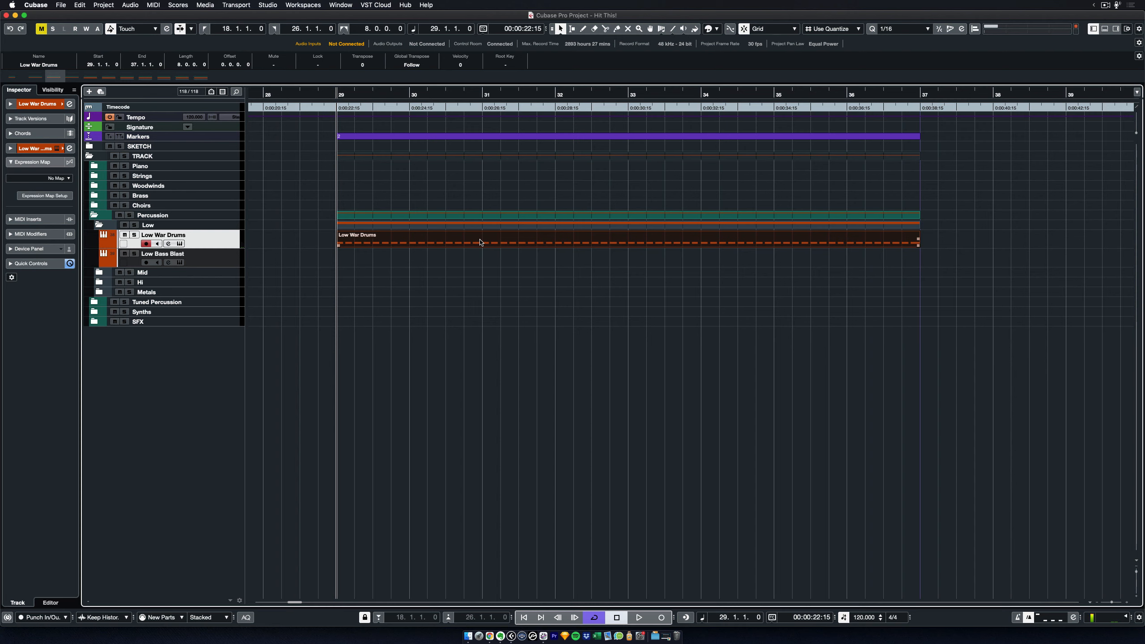
key(p)
key(Return)
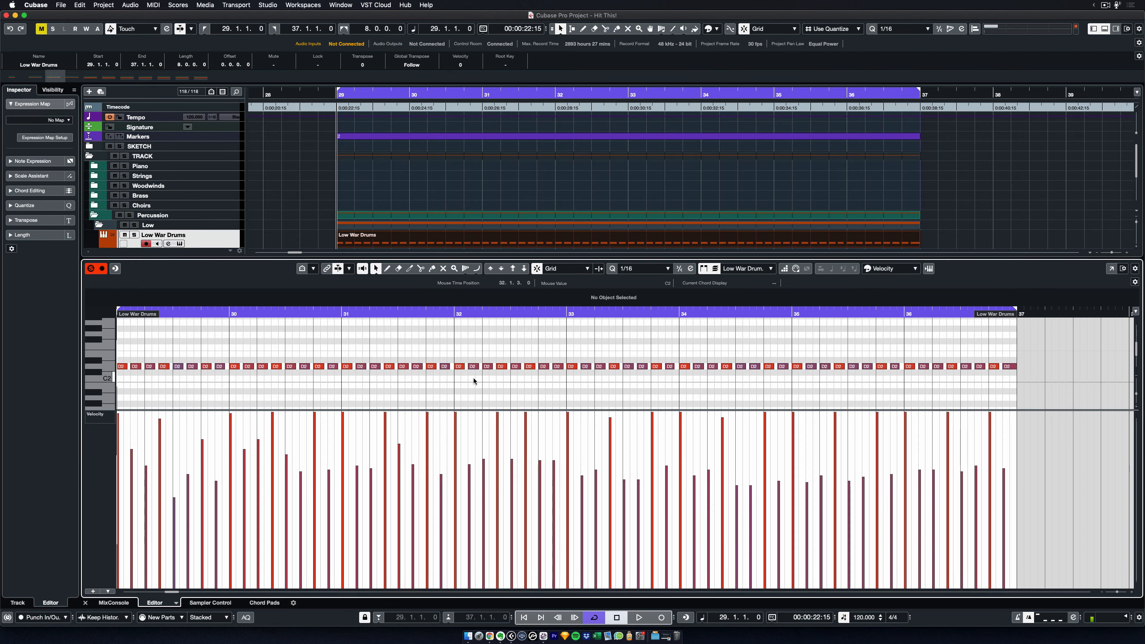
Show the note editor in its own full-size window, fit bars 29 to 37 in view, and play the part
key(shift+Return)
scroll(475, 366, up, 5)
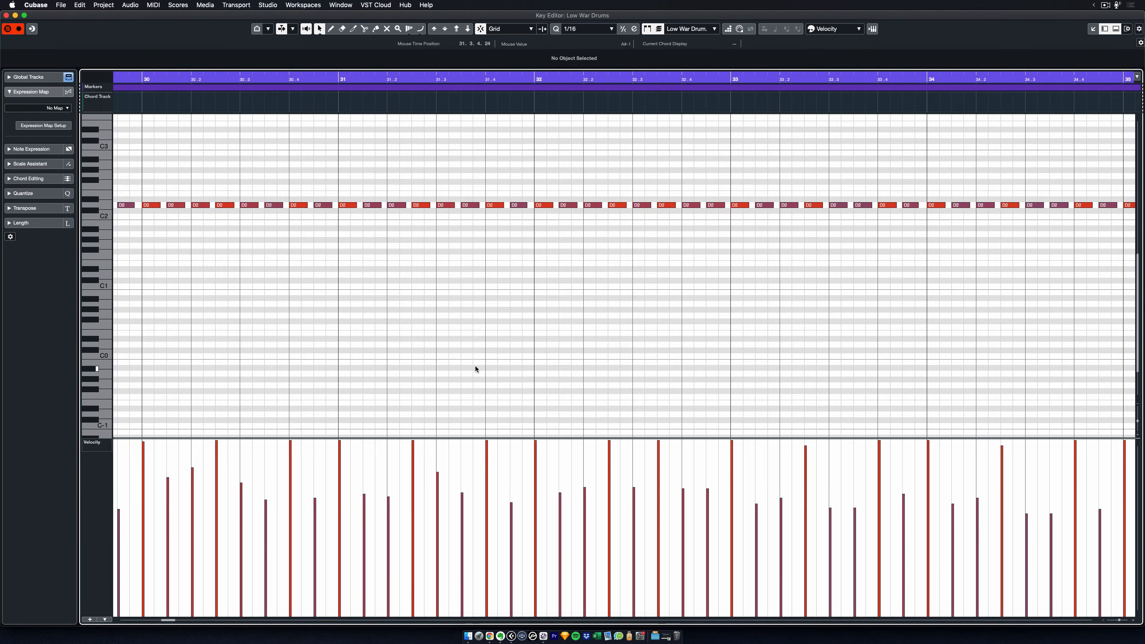
scroll(475, 366, down, 5)
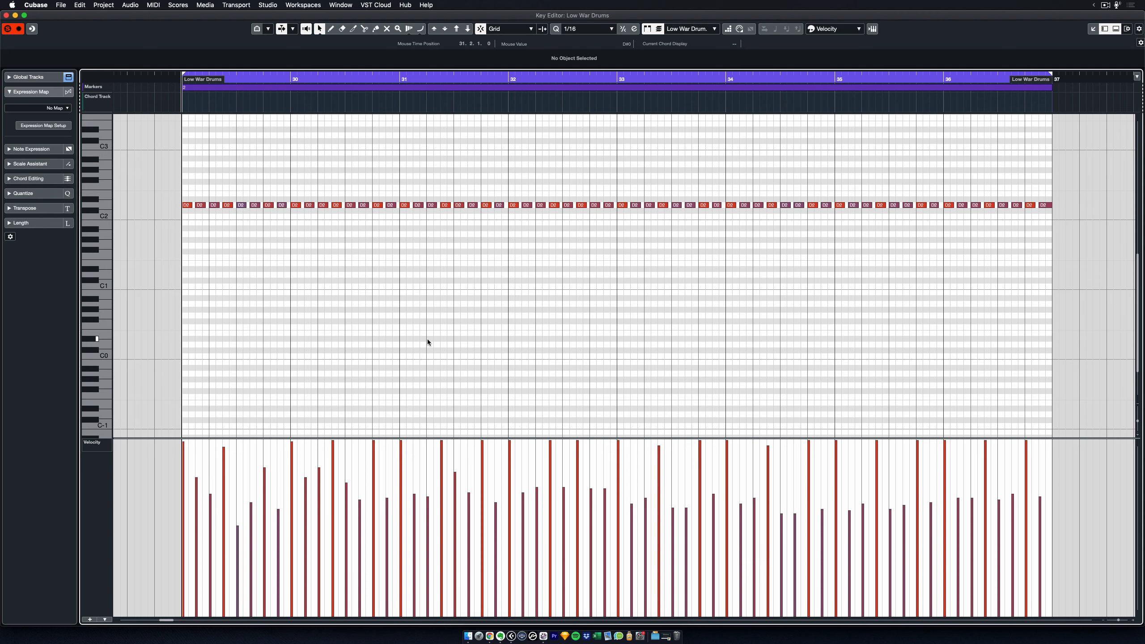
key(space)
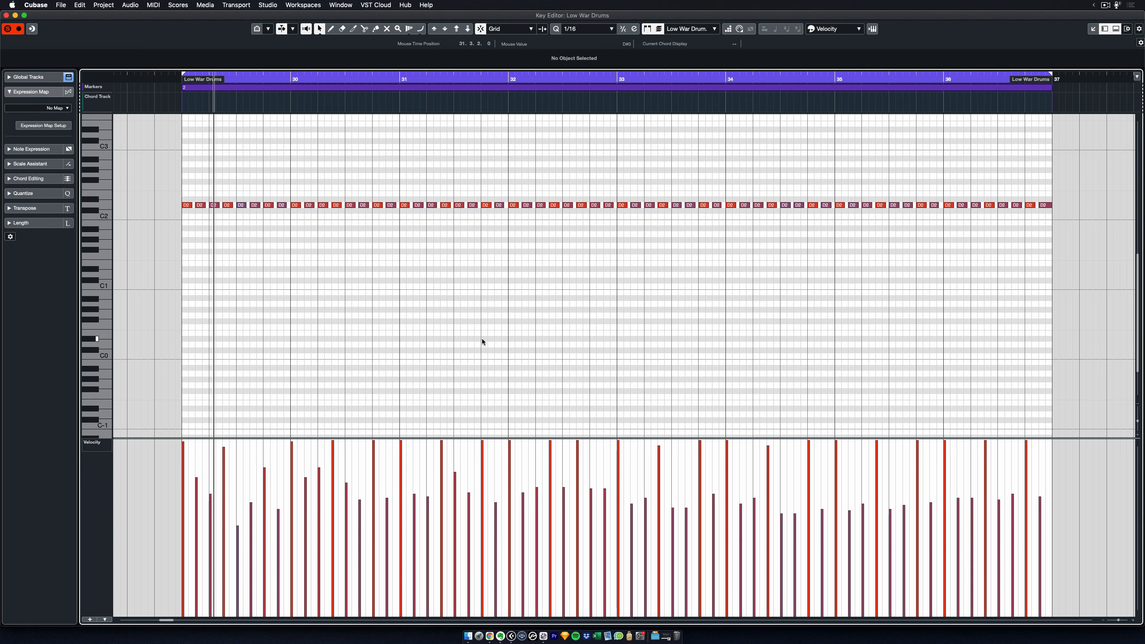
Try raising the velocity of every note in the part to 127, and play it from the cycle start
key(super+a)
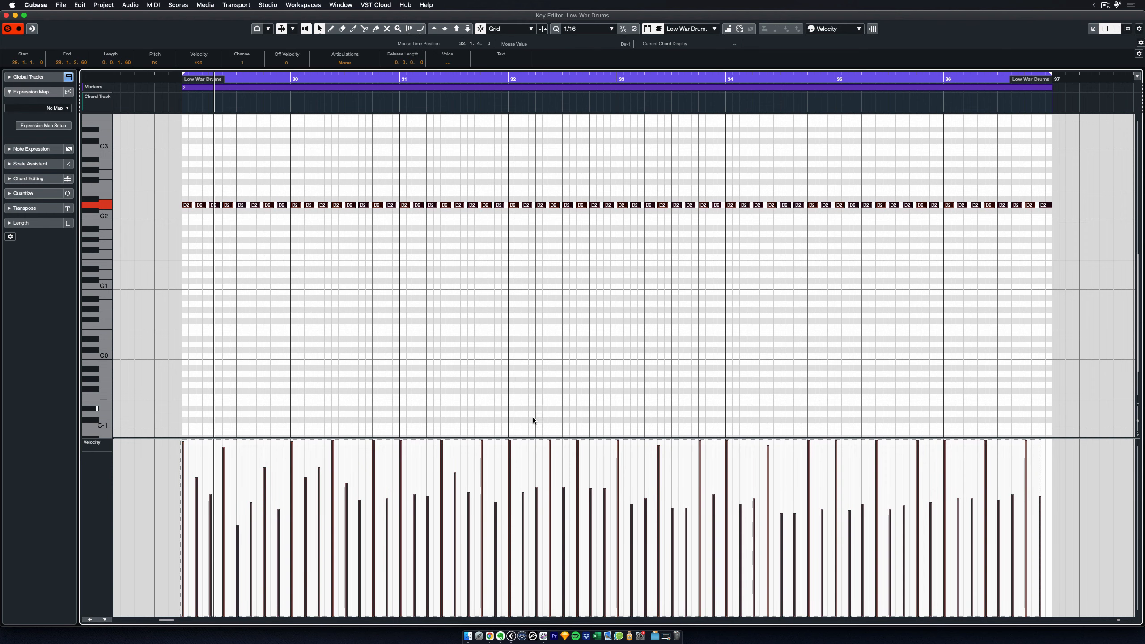
drag(532, 442, 535, 345)
key(KP_1)
key(space)
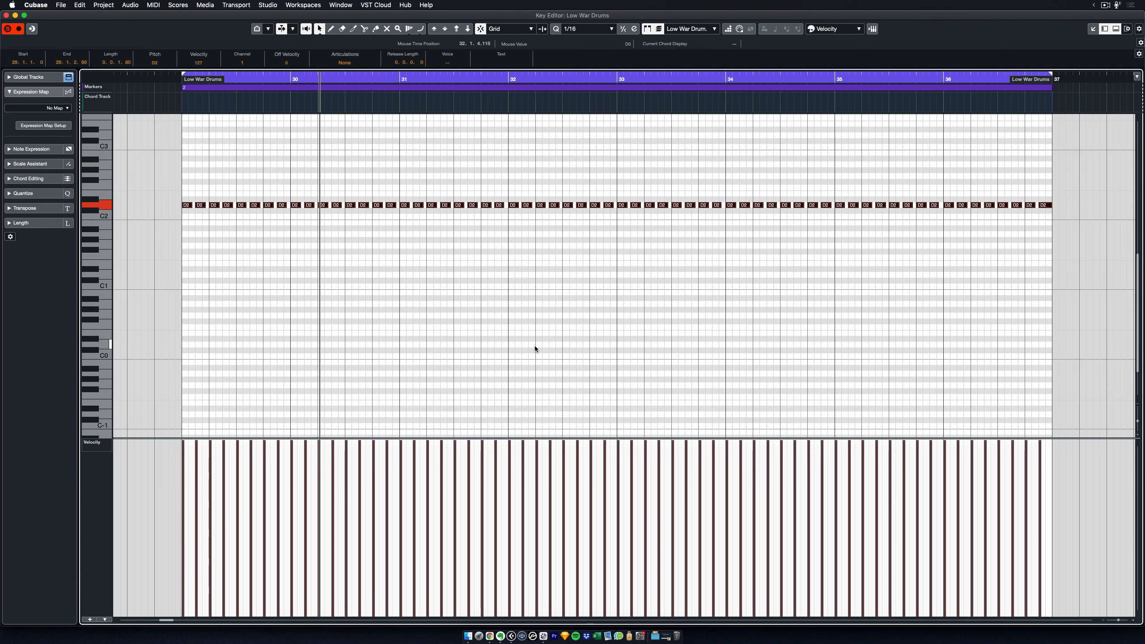
Undo the uniform velocity change, clear the note selection, and stop playback
key(super+z)
click(535, 345)
key(space)
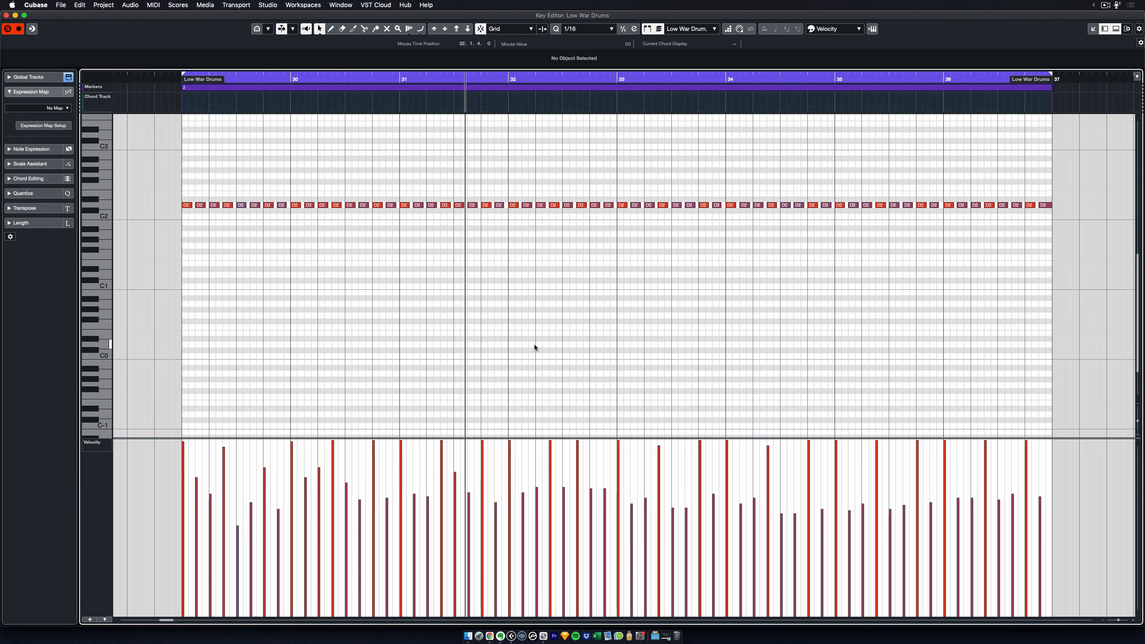
Leave the note editor, set the cycle range to the Low War Drums part at bars 40 to 48, and open that part
key(Return)
key(Return)
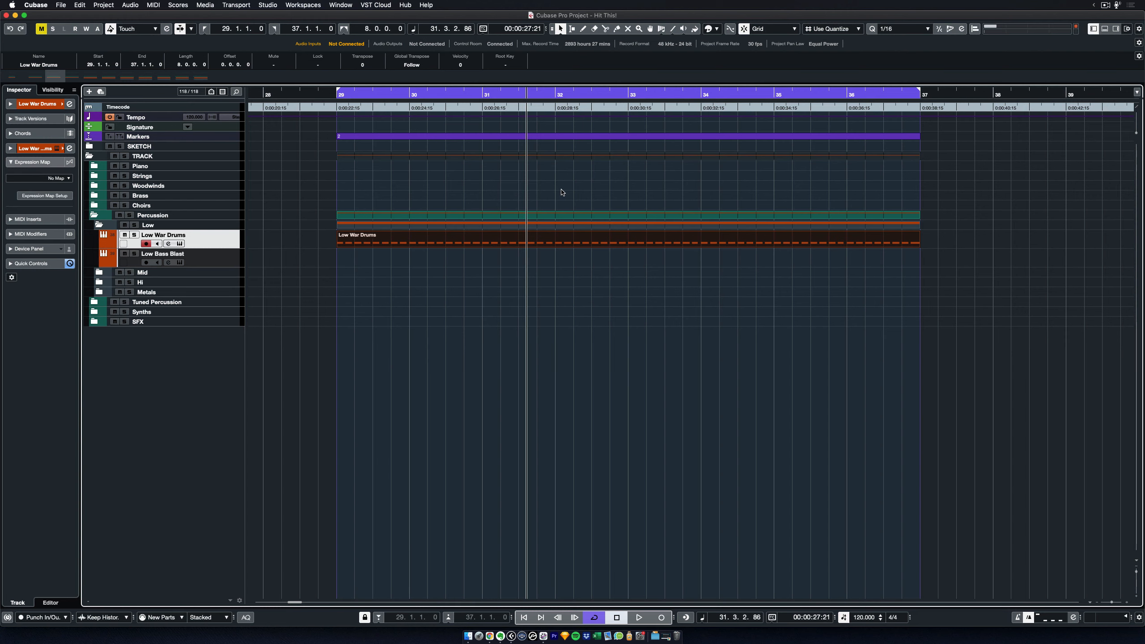
key(shift+n)
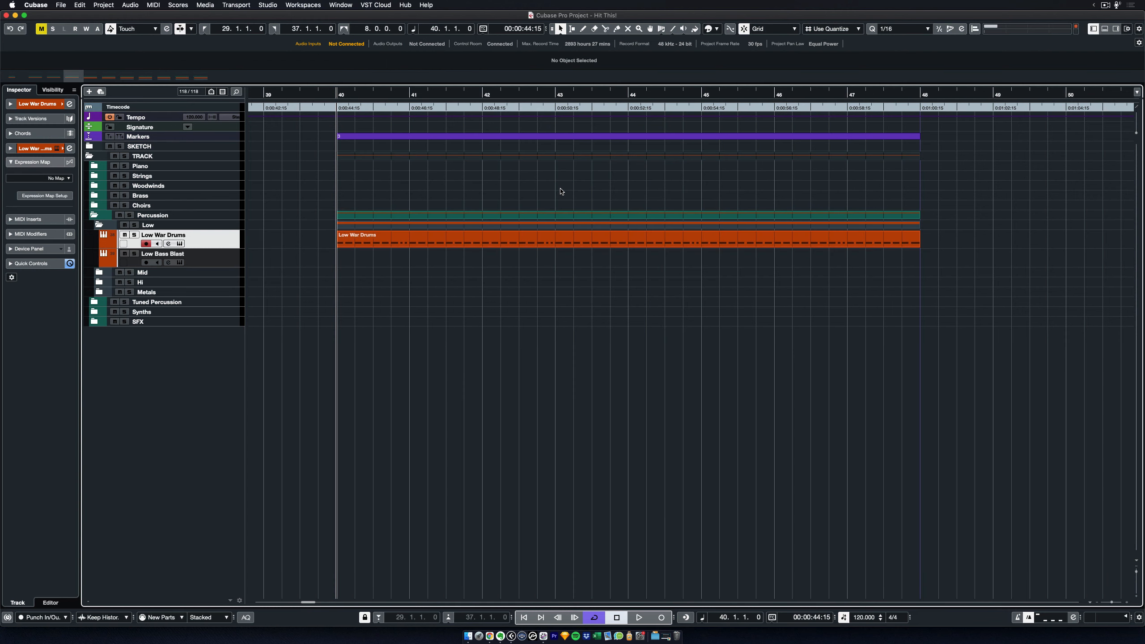
click(454, 243)
key(p)
double_click(455, 243)
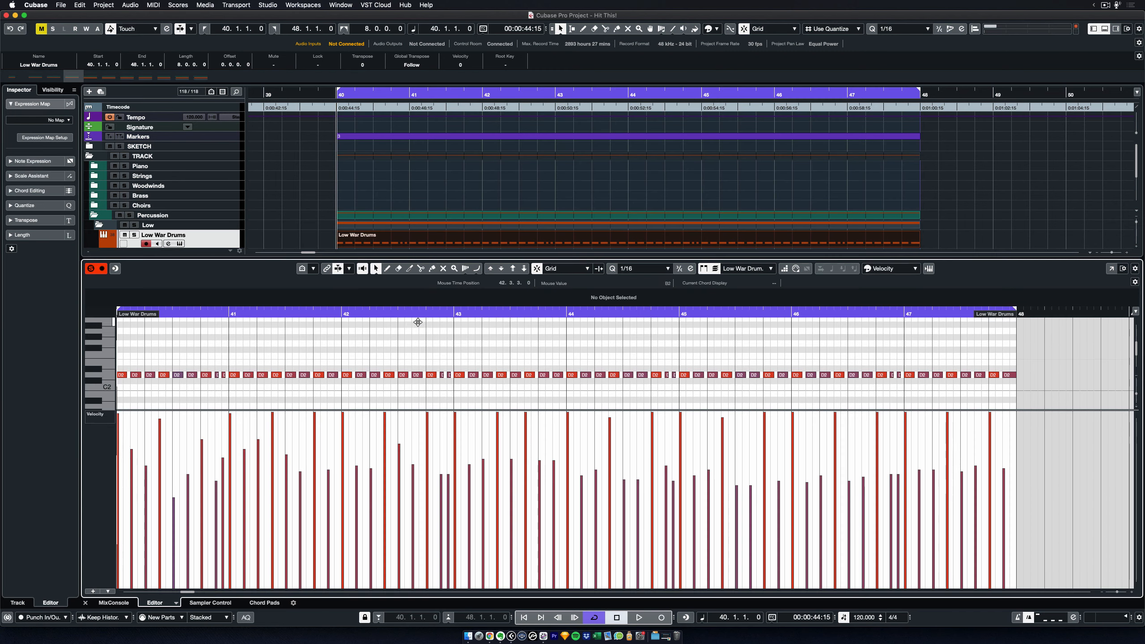
Enlarge the note editor and highlight the notes of bars 40, 42, 44 and 46 to examine the repeated sixteenth-note variations
key(Return)
scroll(380, 361, left, 5)
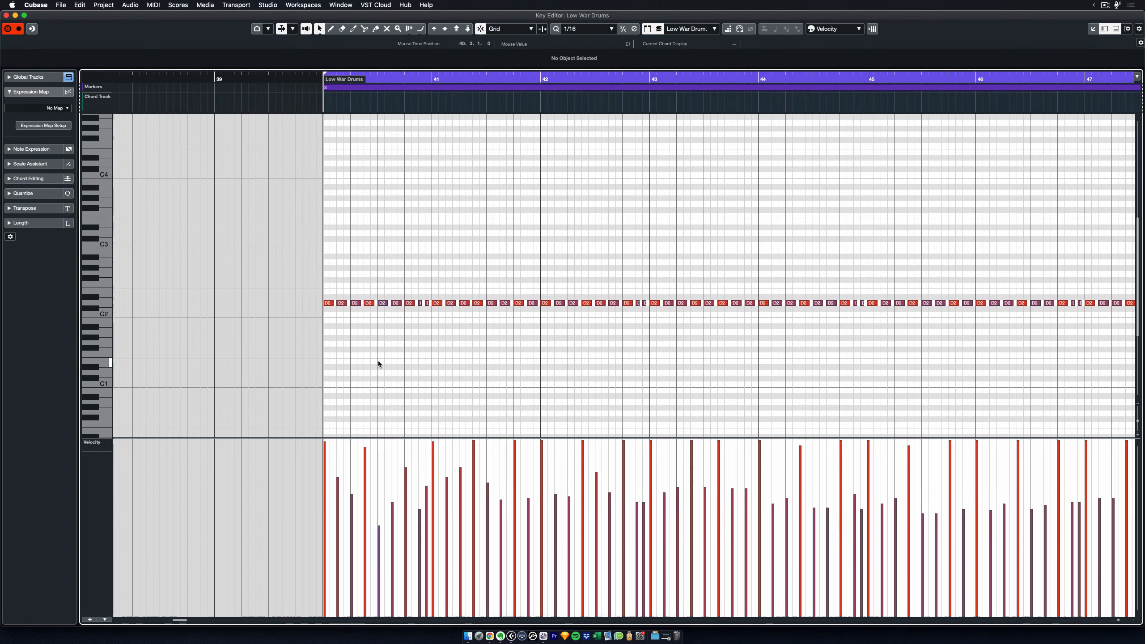
drag(247, 225, 397, 332)
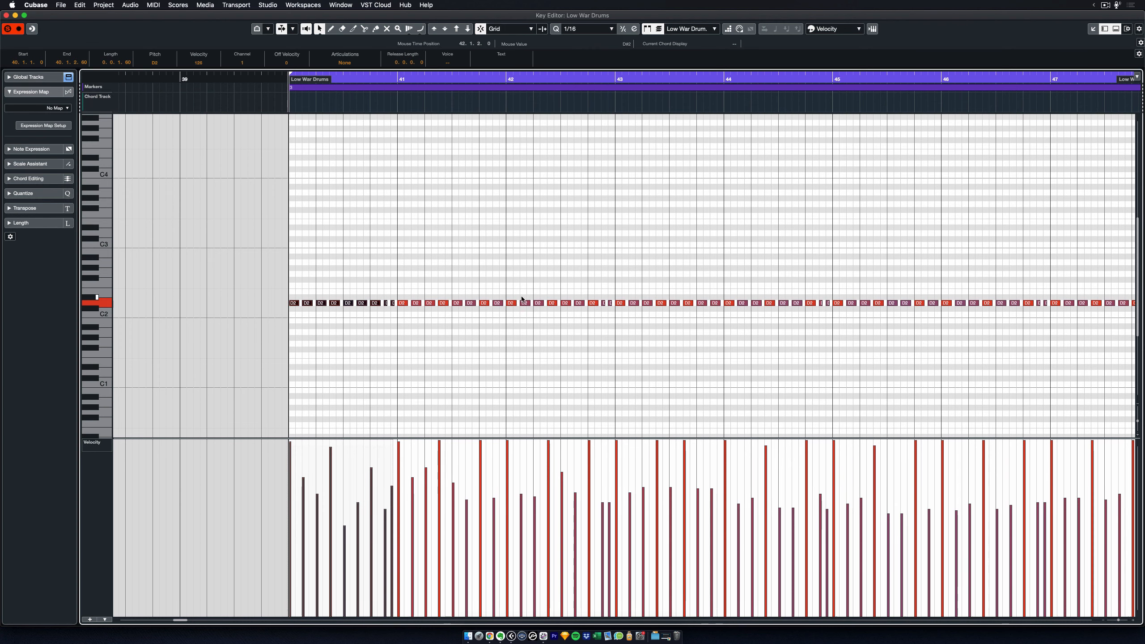
drag(506, 264, 613, 334)
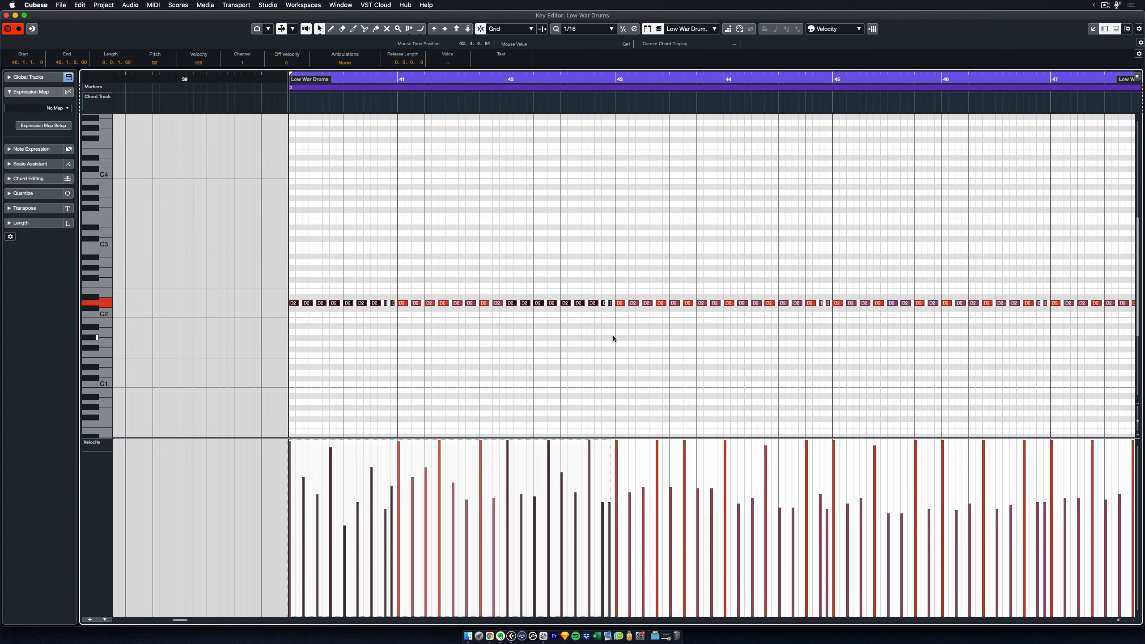
scroll(717, 350, right, 4)
drag(600, 277, 692, 339)
drag(814, 285, 917, 327)
click(766, 361)
Highlight the two sixteenth notes at the end of bar 40 and play the part from bar 40
drag(252, 290, 260, 318)
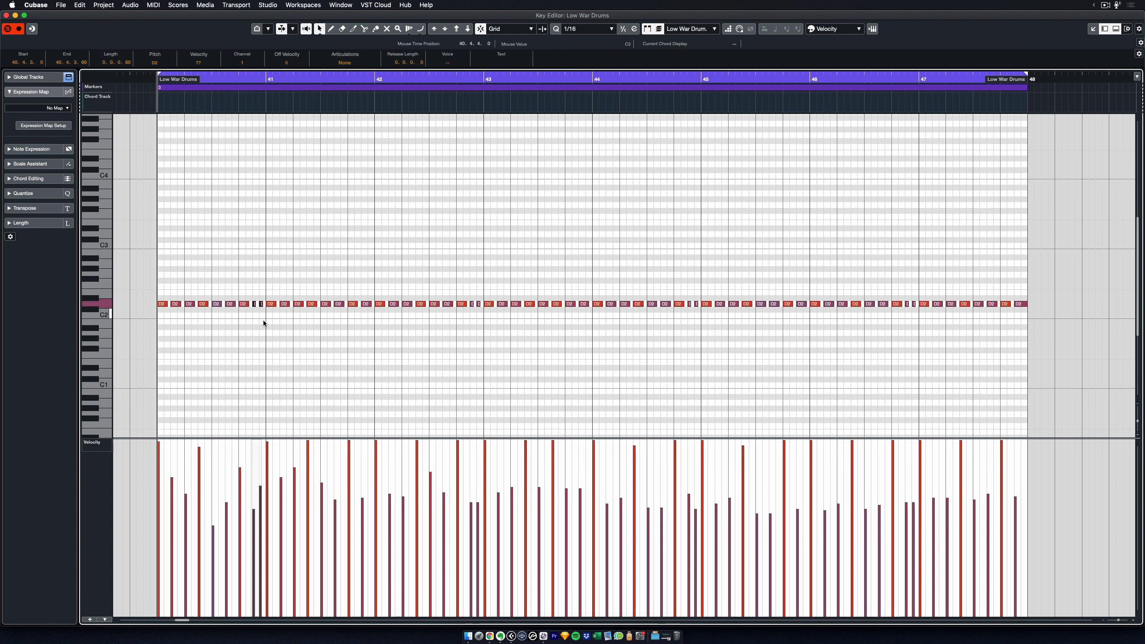
click(259, 319)
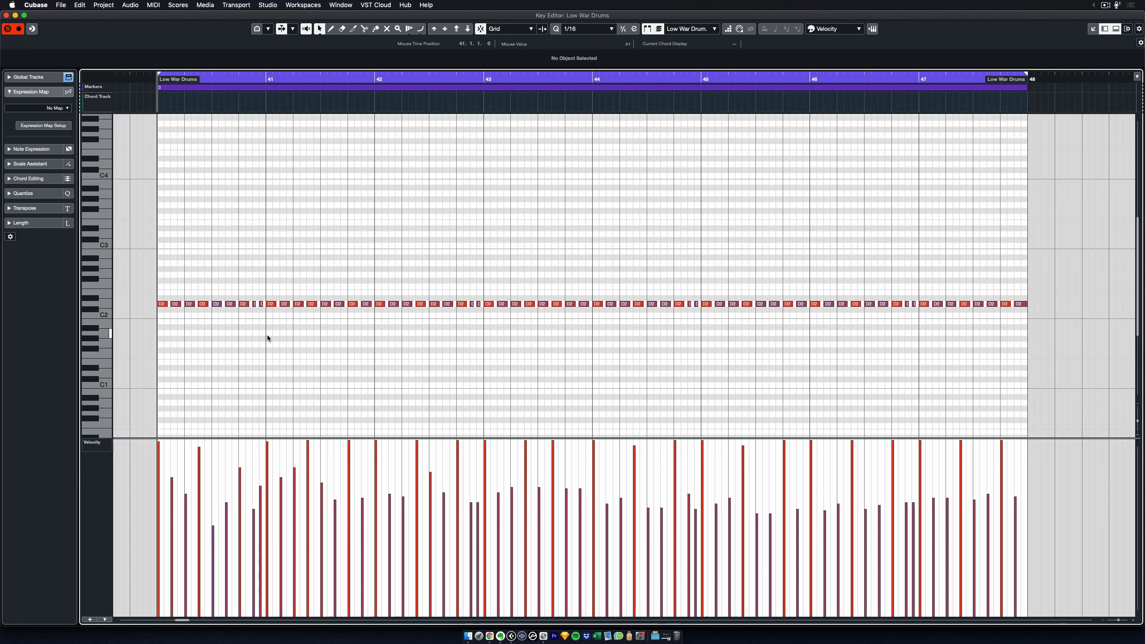
key(space)
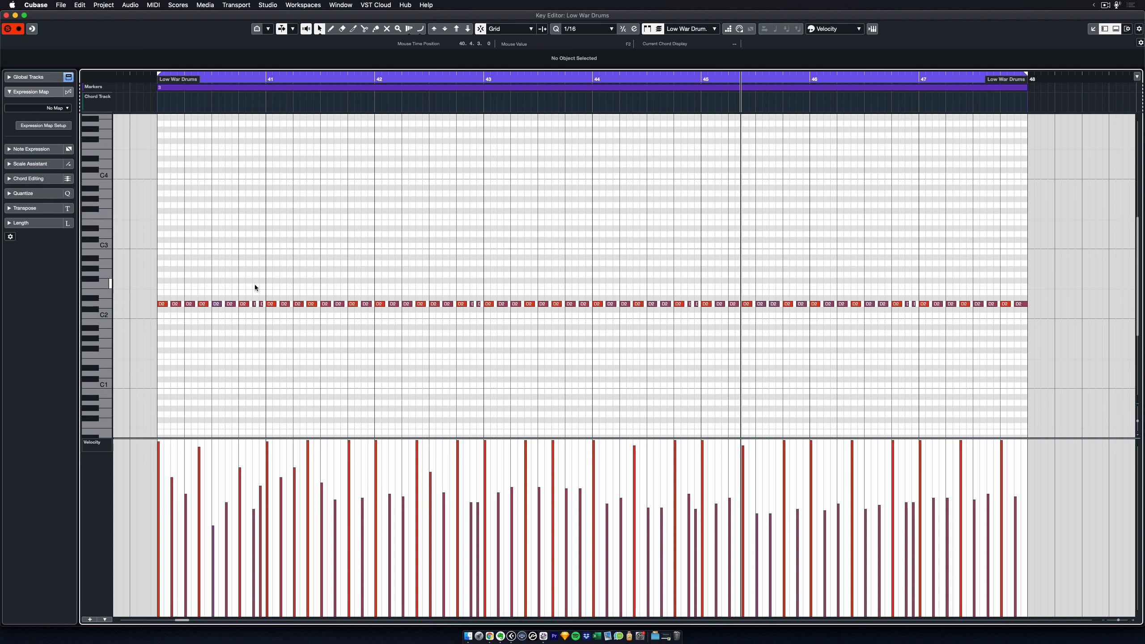
drag(252, 292, 263, 344)
click(263, 344)
Close the note editor, clear the part selection, and jump to the next section at bar 51
key(Return)
key(Return)
click(341, 332)
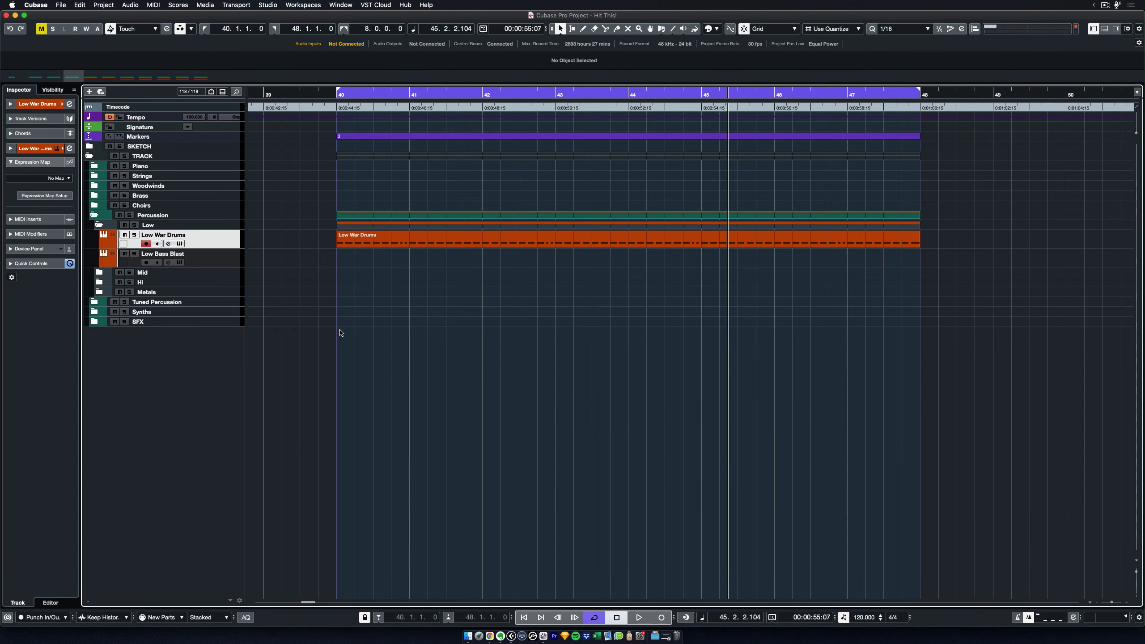
key(shift+n)
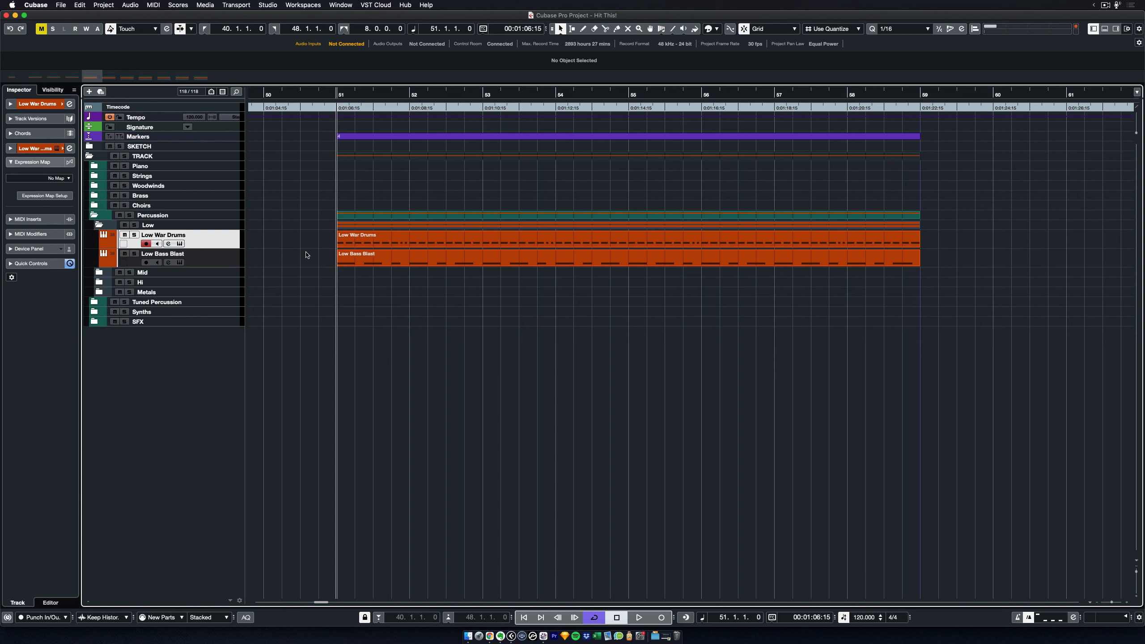
Select the Low War Drums and Low Bass Blast parts at bar 51 and open both together in the note editor
click(385, 238)
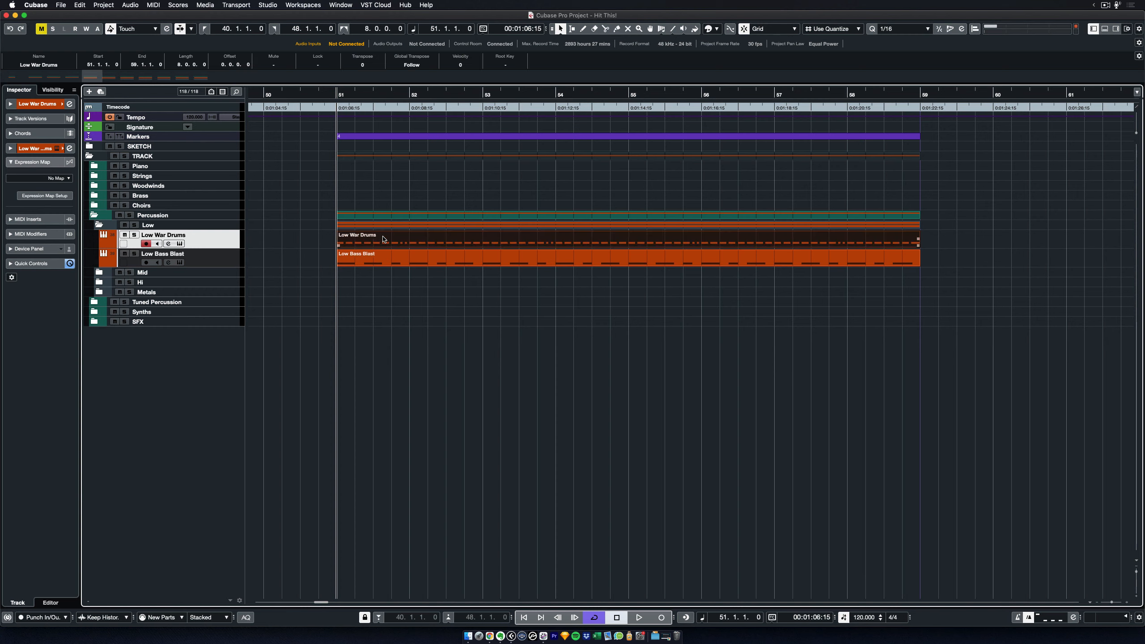
shift+click(390, 263)
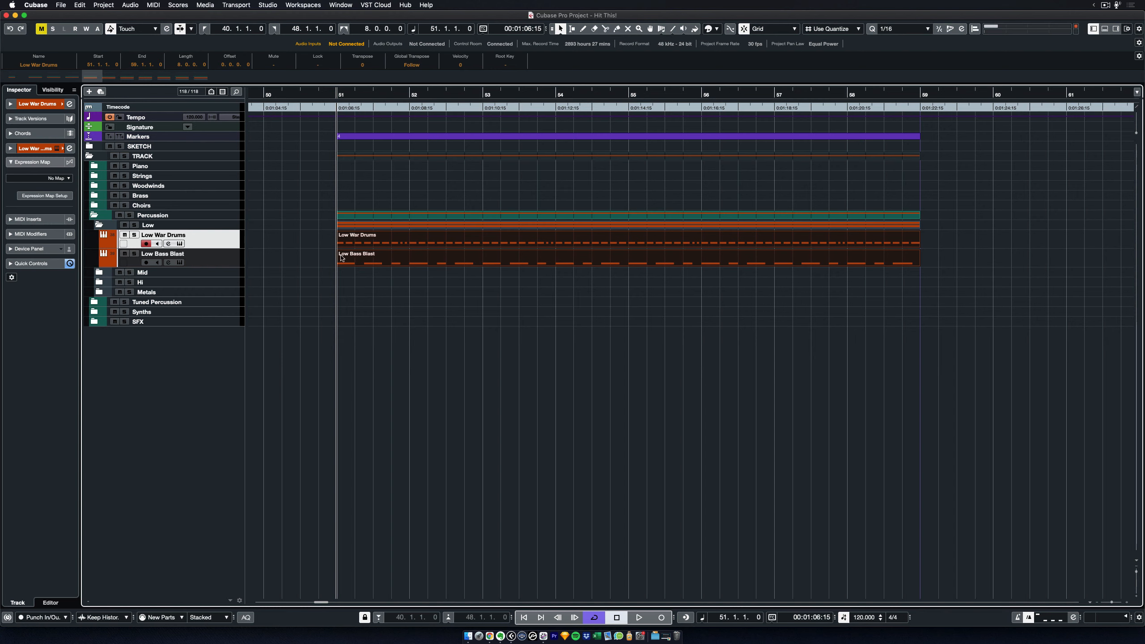
key(Return)
key(Return)
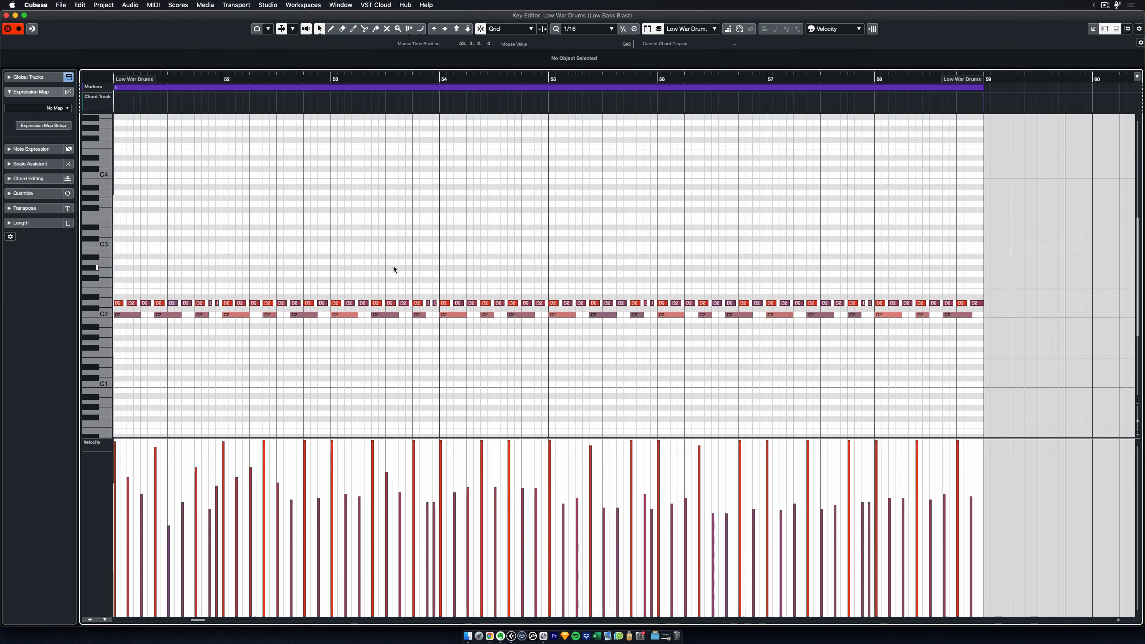
scroll(394, 266, left, 3)
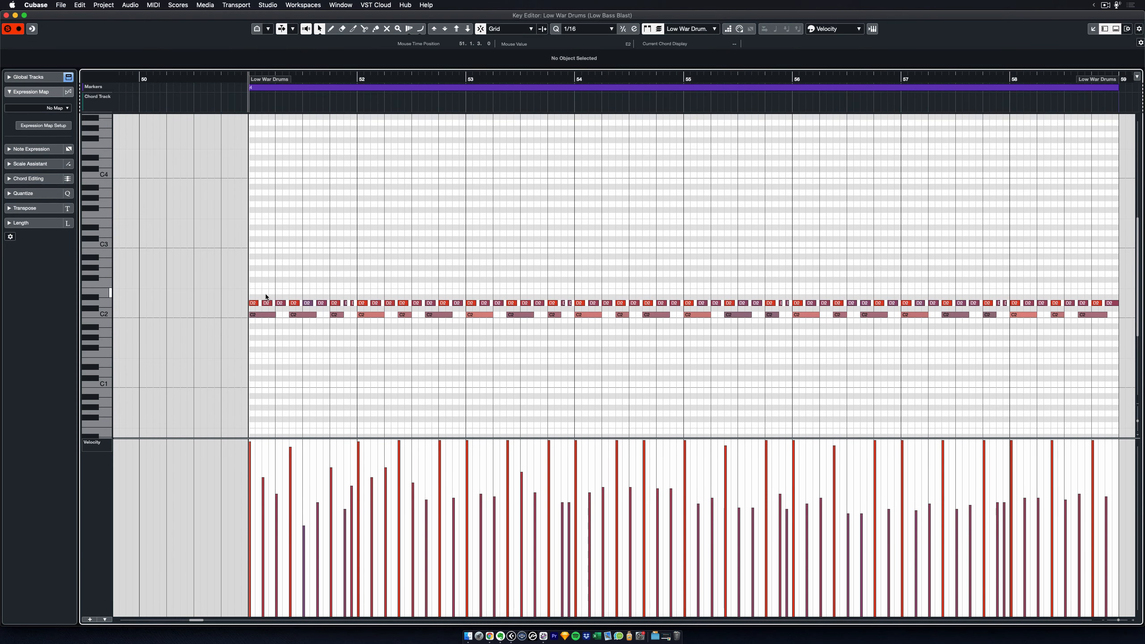
Highlight the Low War Drums ostinato from bar 51 and select the Low Bass Blast note at the start of bar 53
drag(245, 296, 777, 306)
click(644, 251)
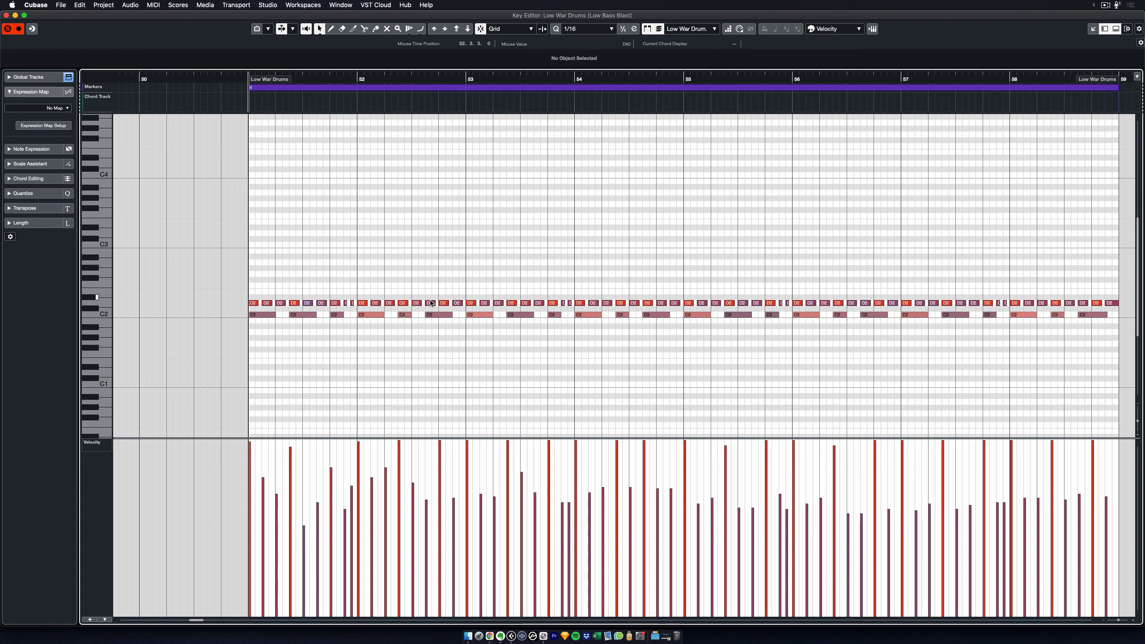
click(477, 315)
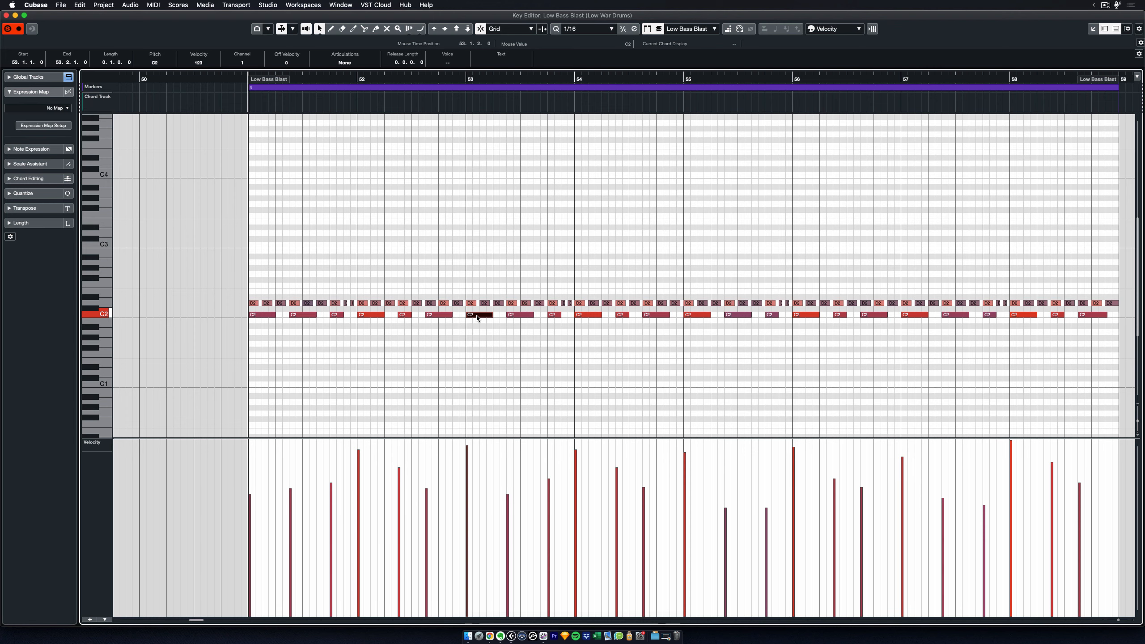
key(KP_1)
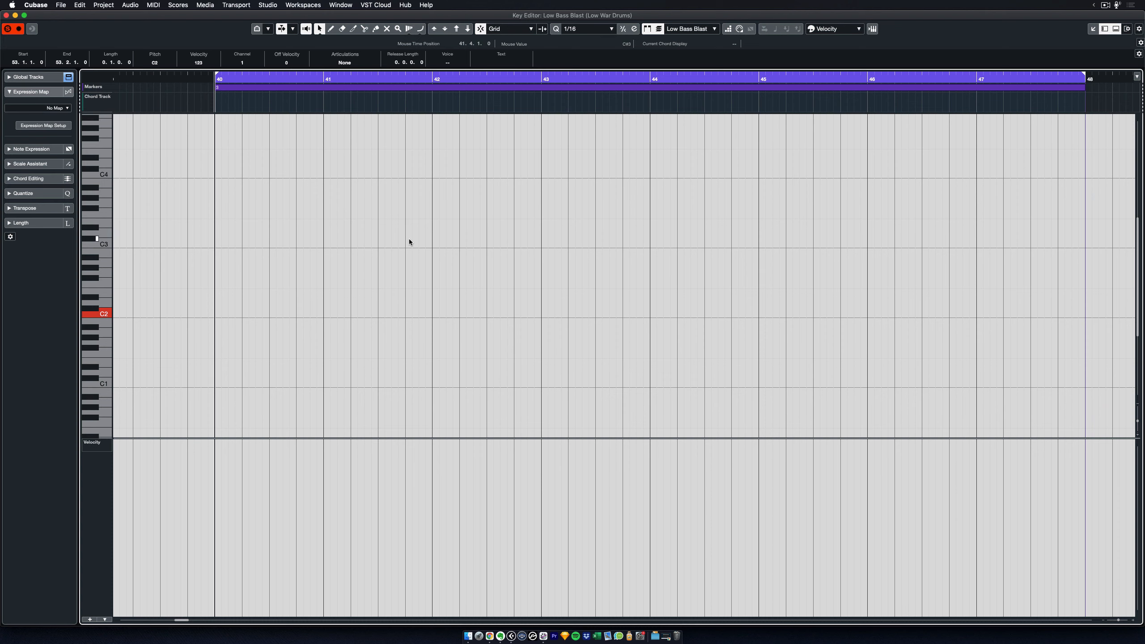
key(p)
key(KP_1)
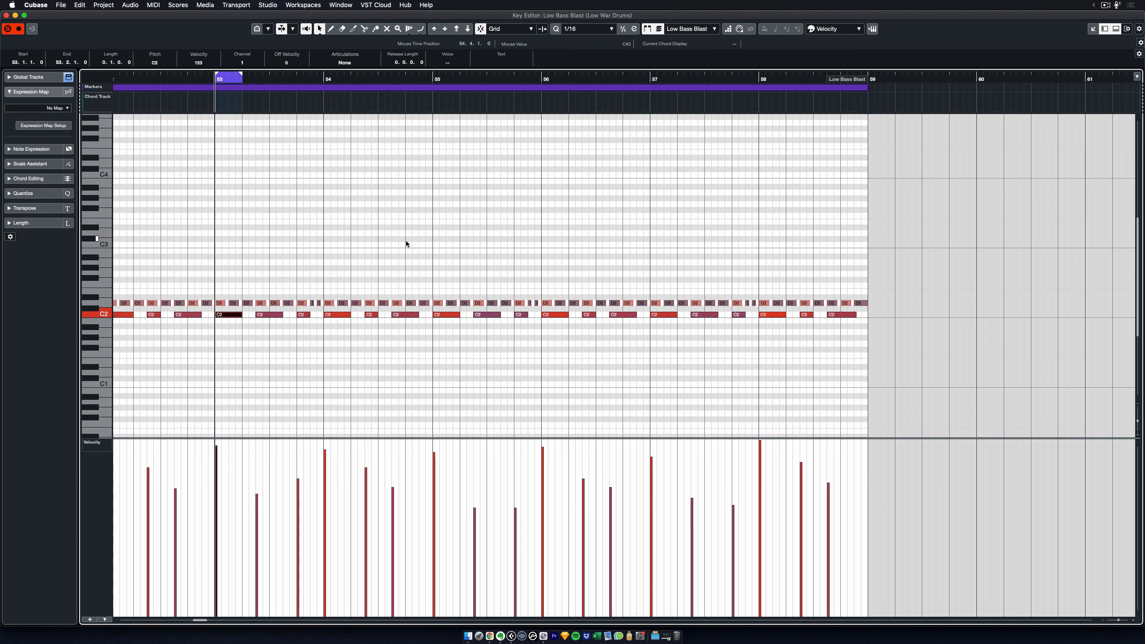
Clear the note selection, set the cycle range to the whole part at bars 51 to 59, and play it
scroll(372, 250, left, 5)
click(410, 234)
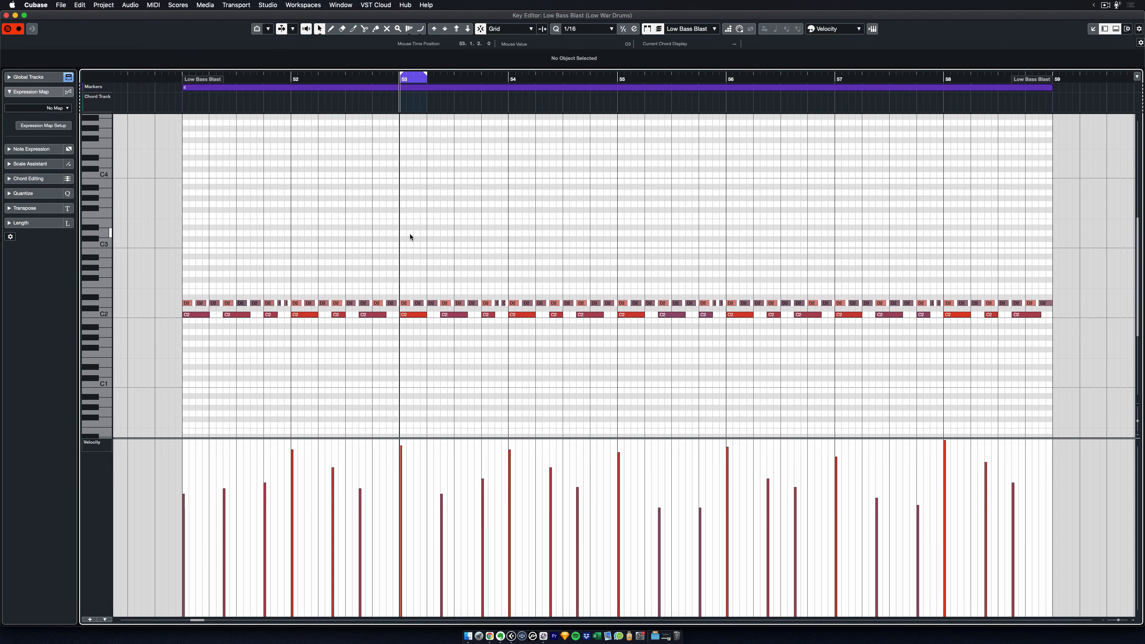
key(p)
key(KP_1)
key(space)
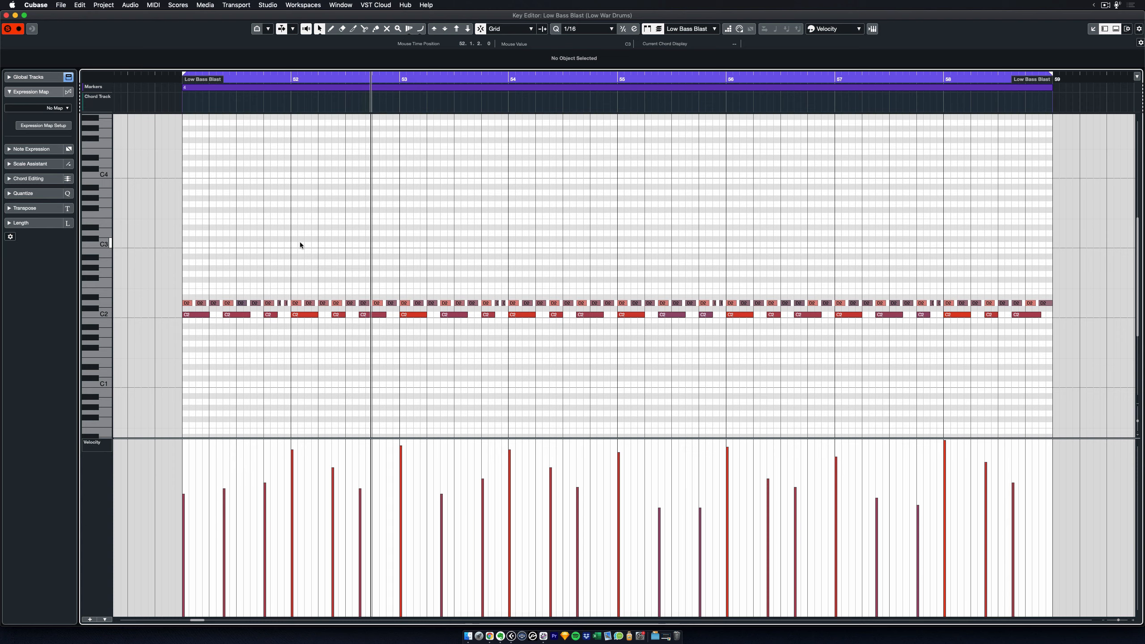
Close the note editor, clear the part selection, and stop playback
key(Return)
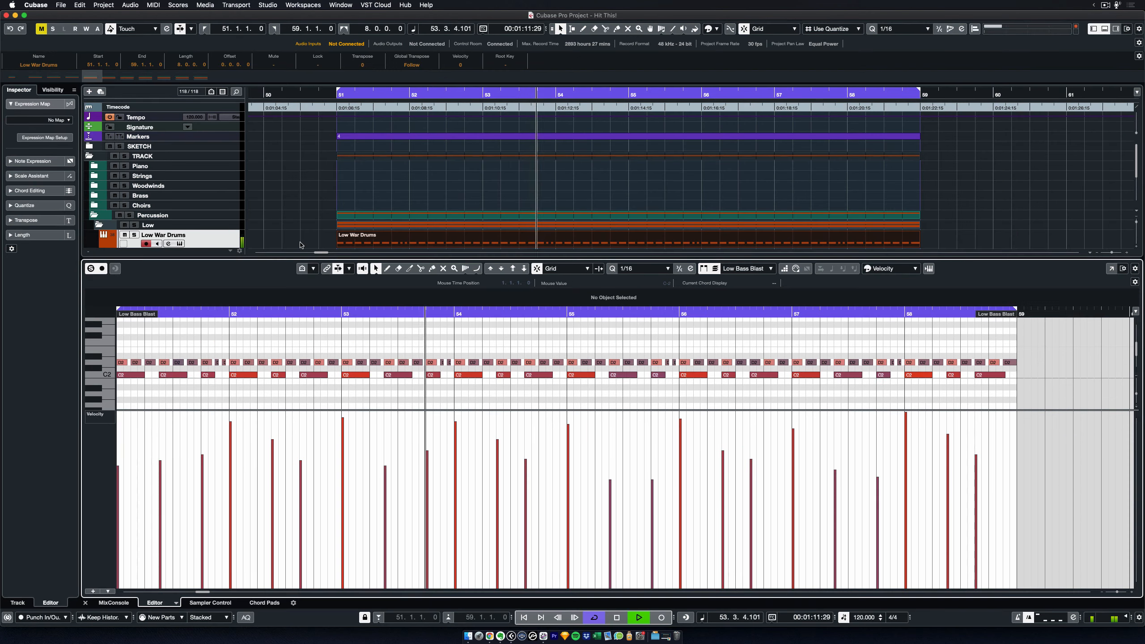
key(Return)
click(324, 321)
key(space)
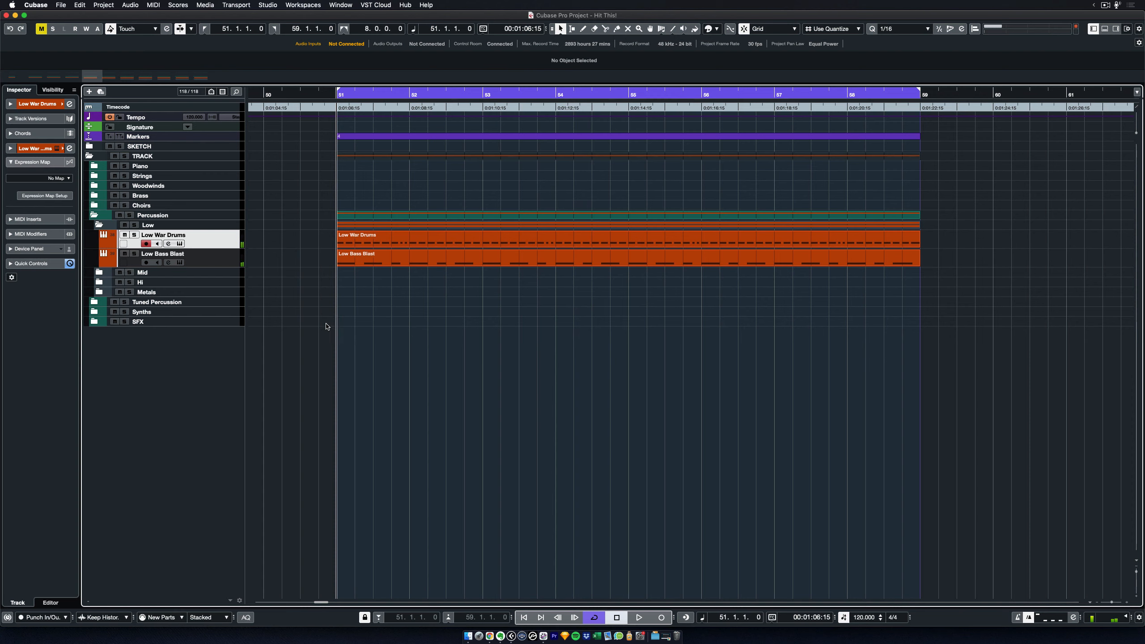
Play bars 51 to 59 with Low Bass Blast muted, toggling its mute to compare the rhythm with and without it
click(125, 254)
key(space)
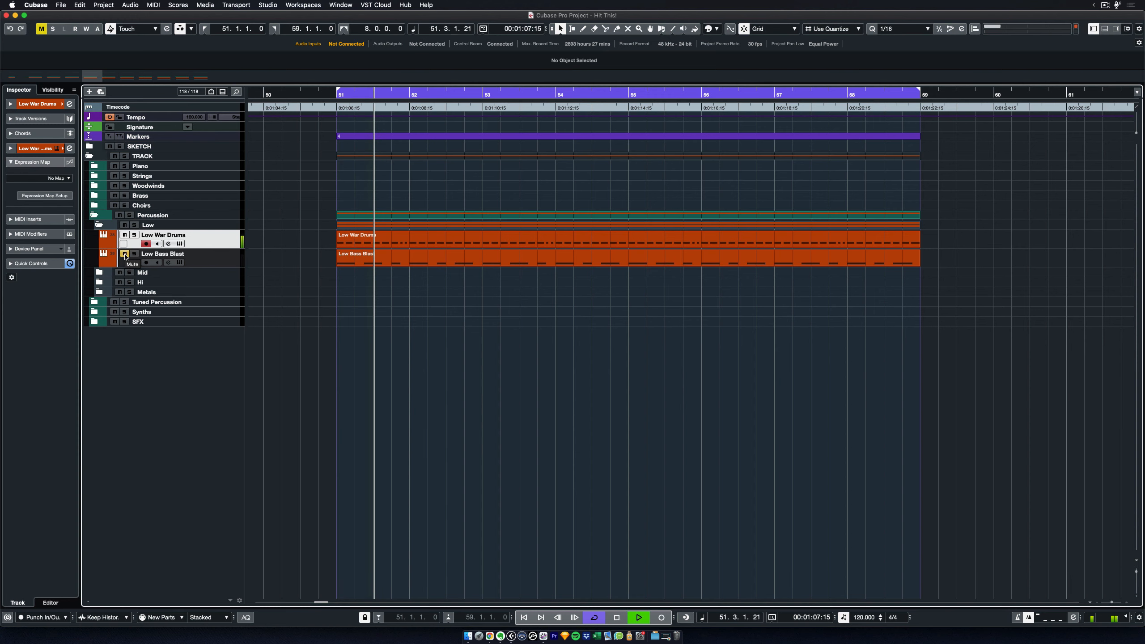
click(125, 255)
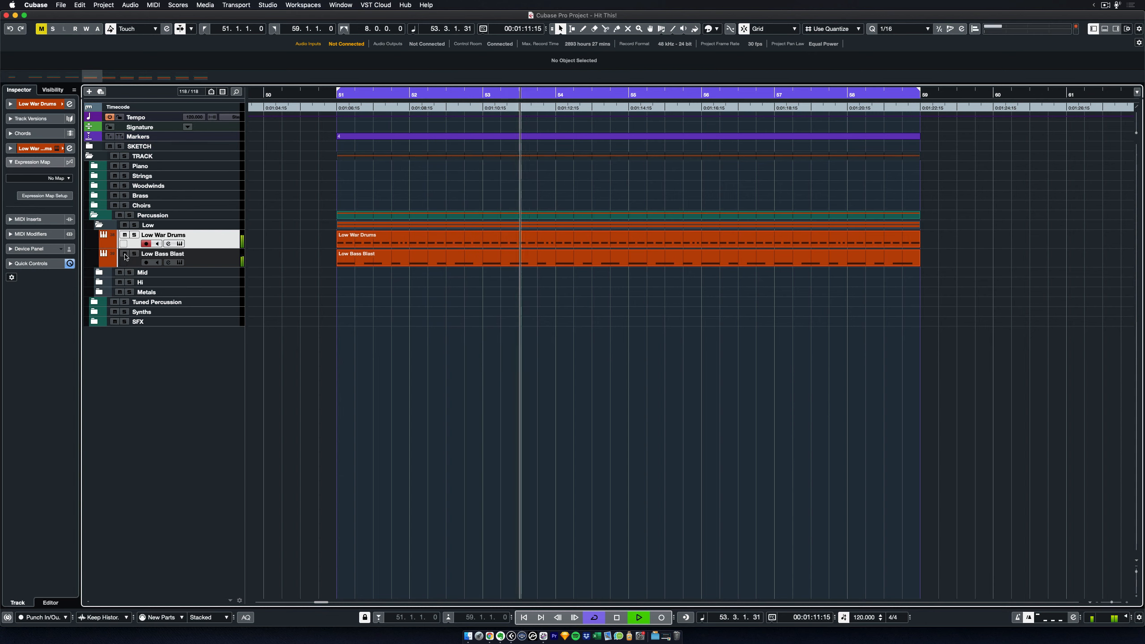
click(125, 254)
click(125, 254)
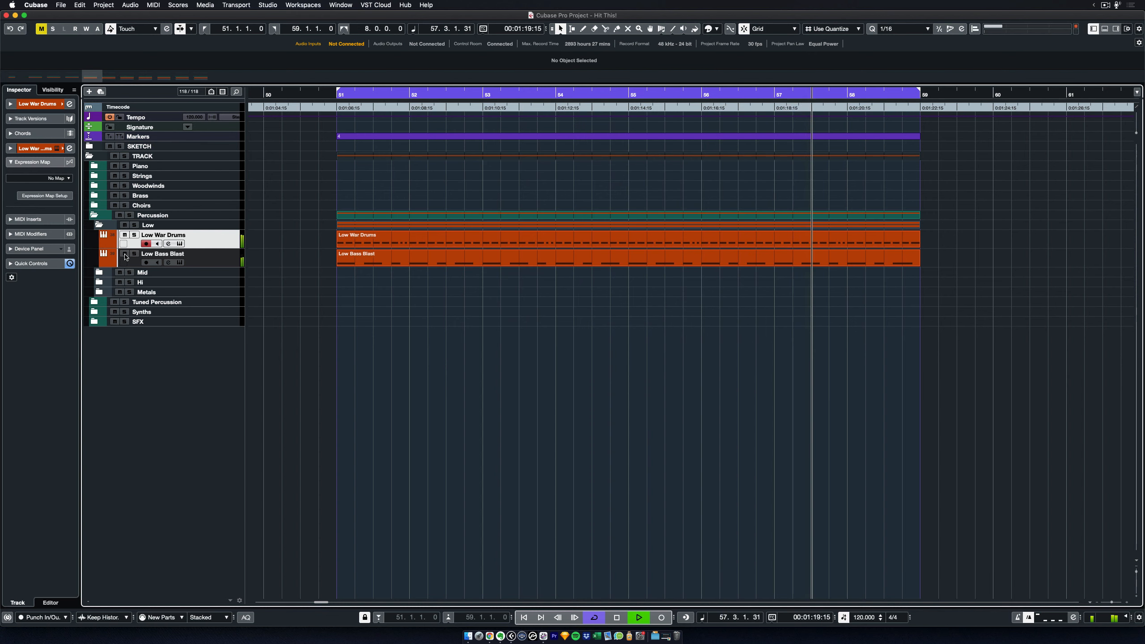
key(space)
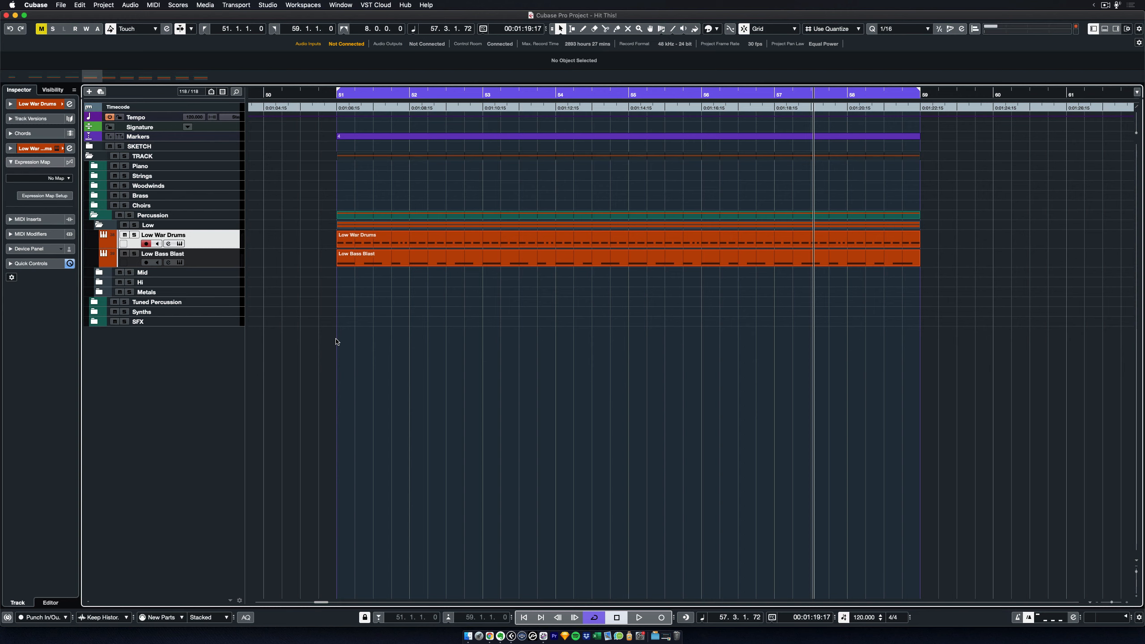
Expand the Mid percussion folder and move to the next section at bar 62
click(99, 273)
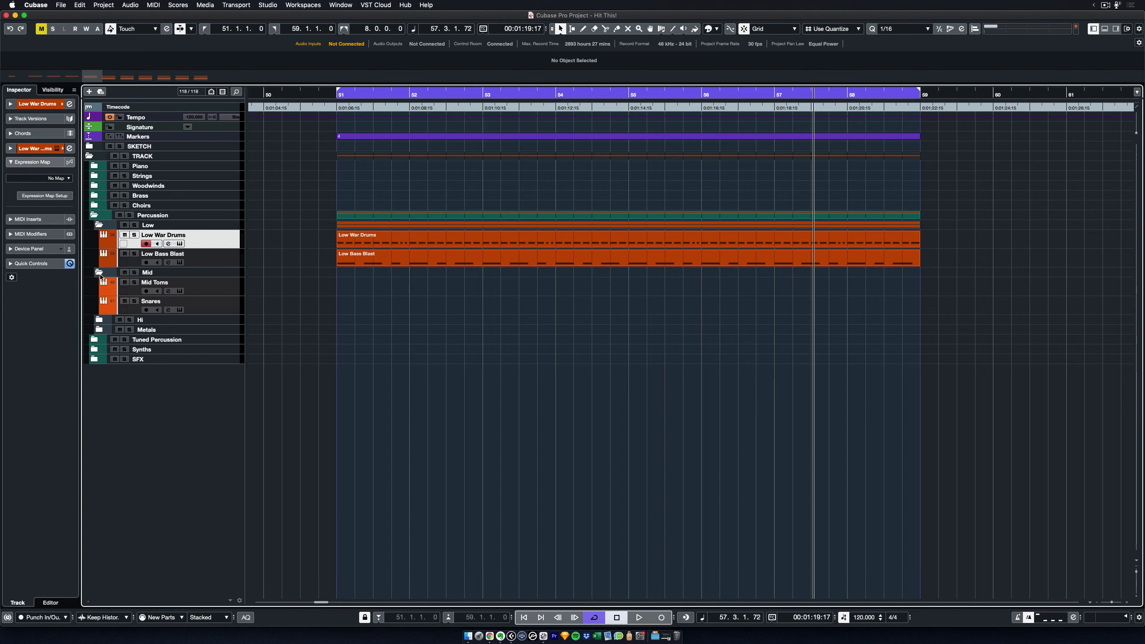
key(shift+n)
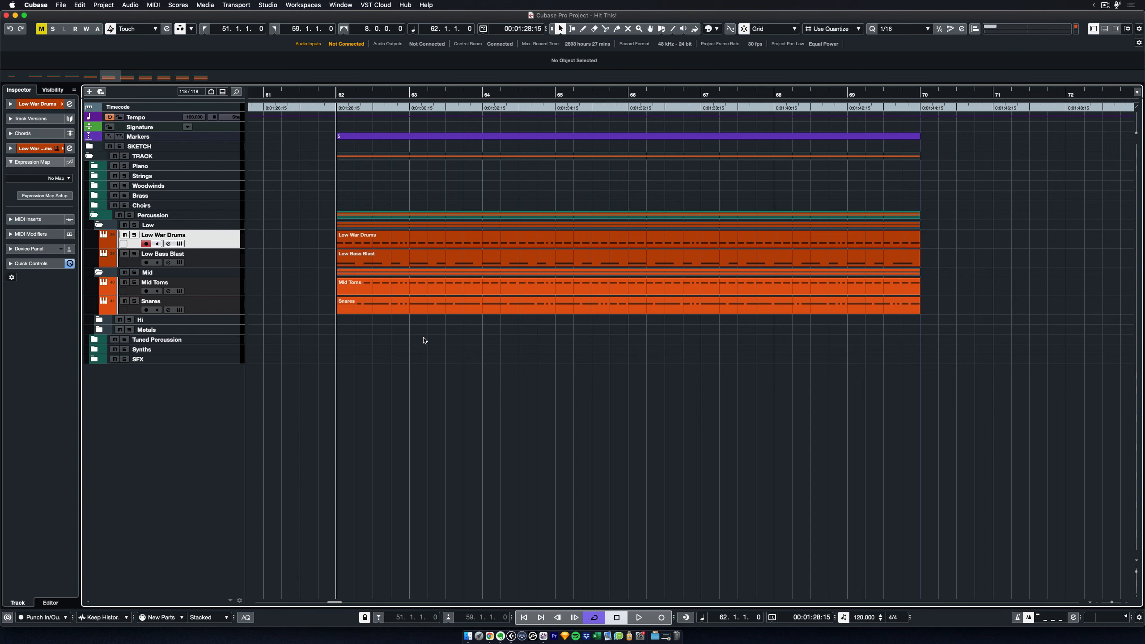
drag(321, 236, 994, 237)
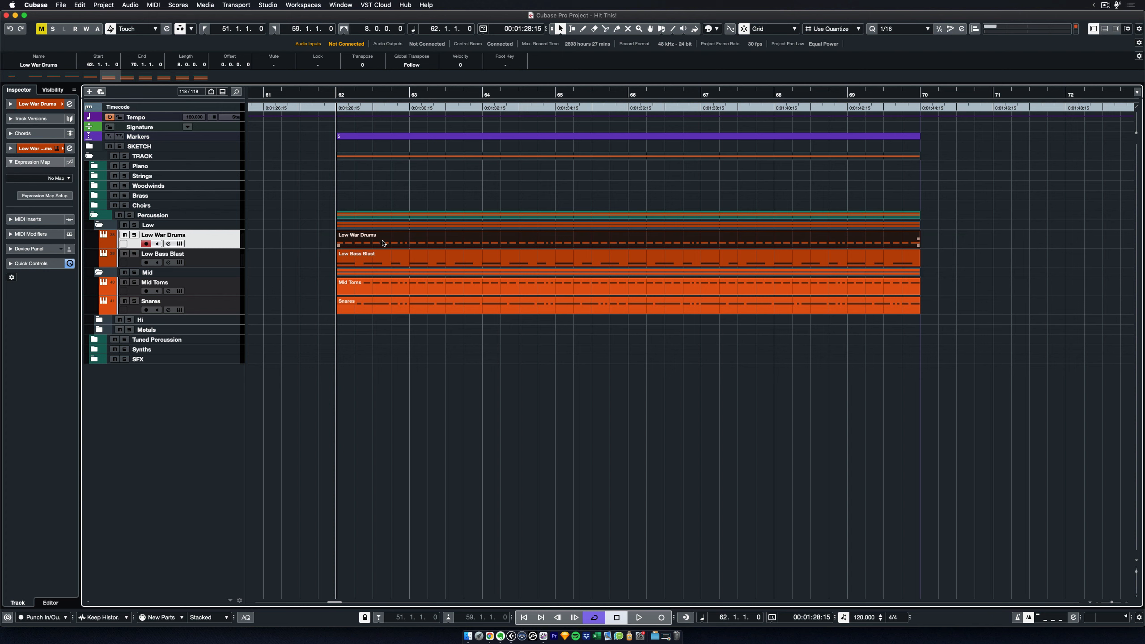
click(301, 255)
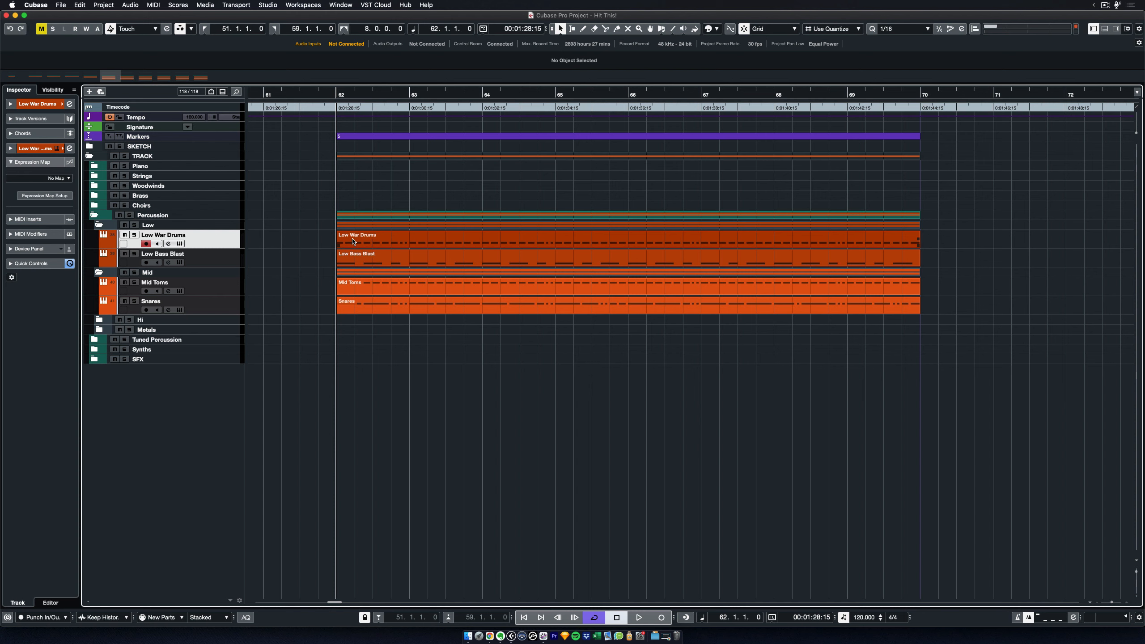
Select the Mid Toms and Low War Drums parts at bar 62 and open both together in the note editor
click(364, 289)
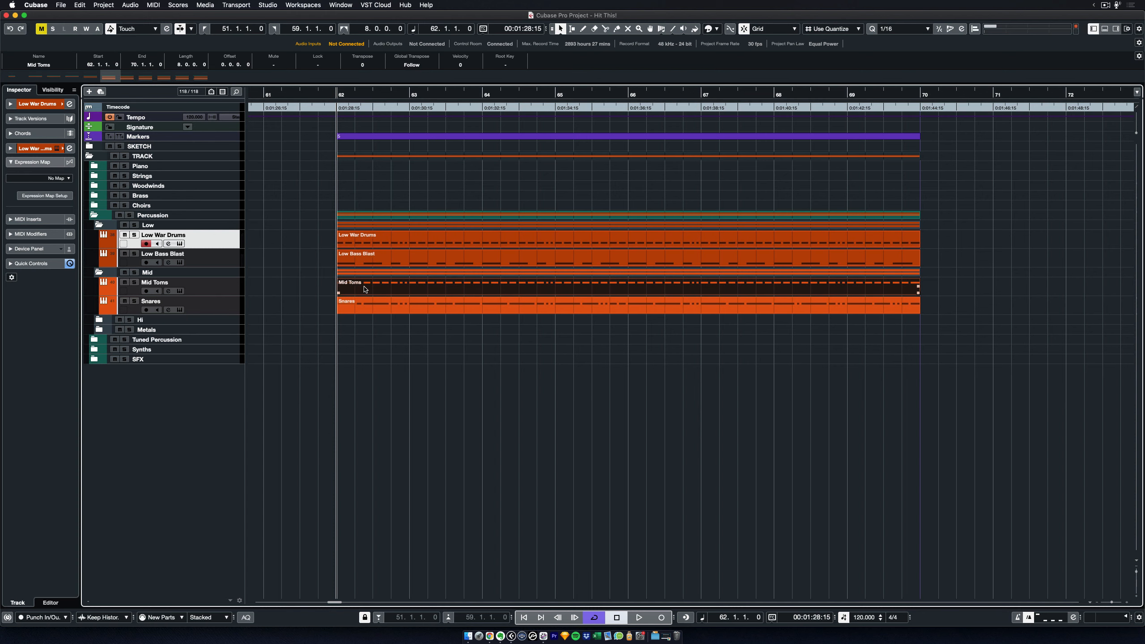
shift+click(382, 240)
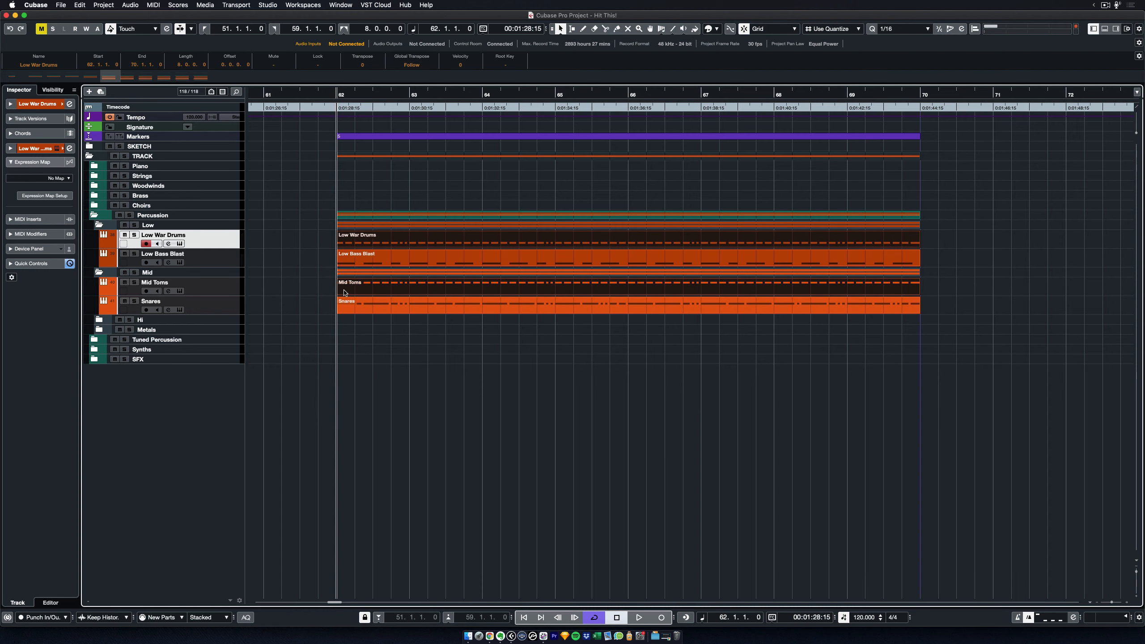
double_click(389, 289)
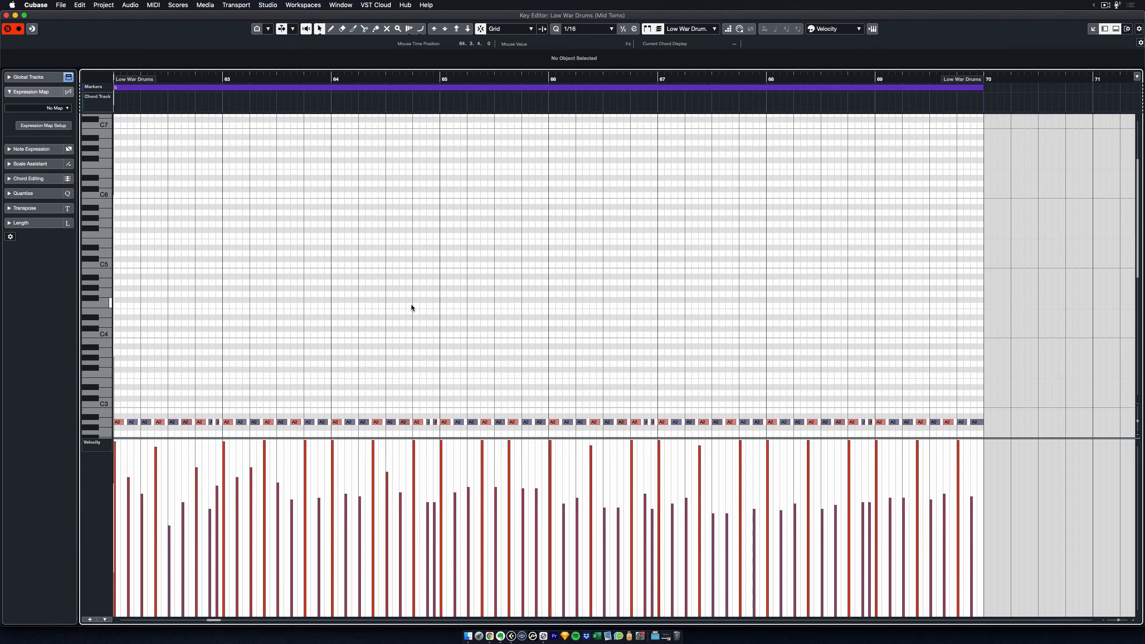
scroll(411, 305, down, 5)
scroll(413, 326, left, 5)
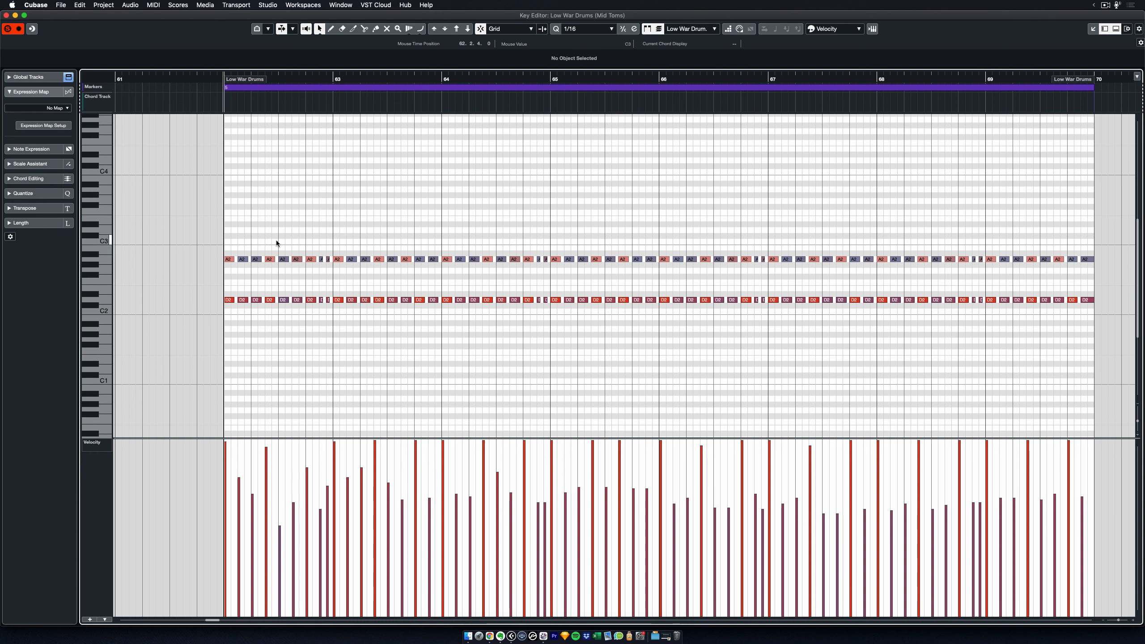
Select individual Mid Toms notes in bars 62 to 64 to examine their accented and soft velocities
click(270, 259)
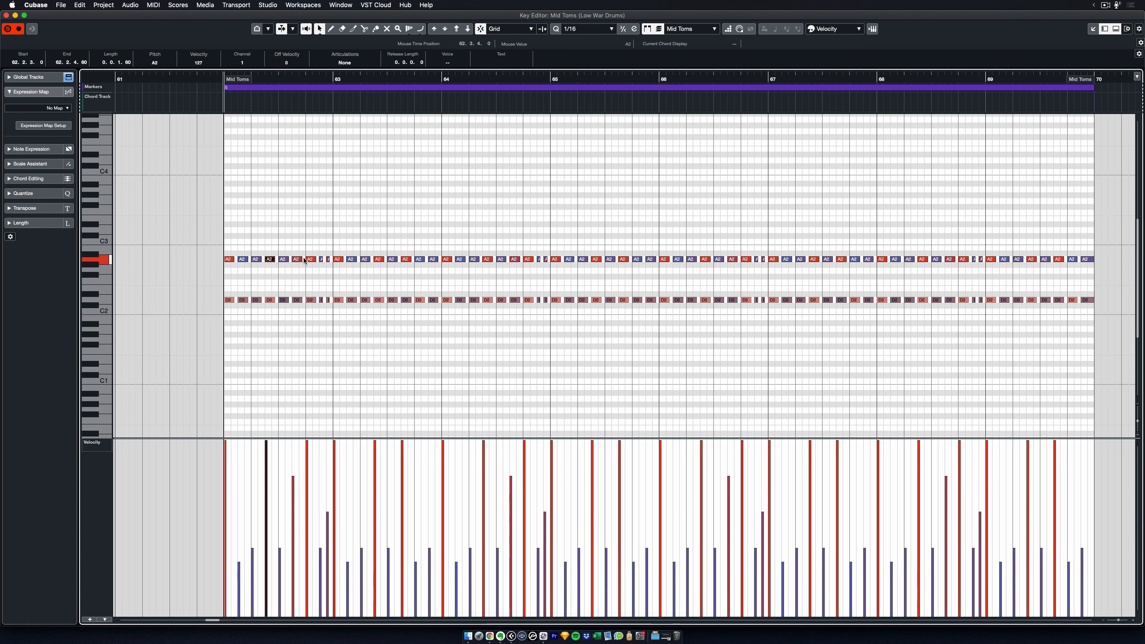
click(310, 261)
click(320, 274)
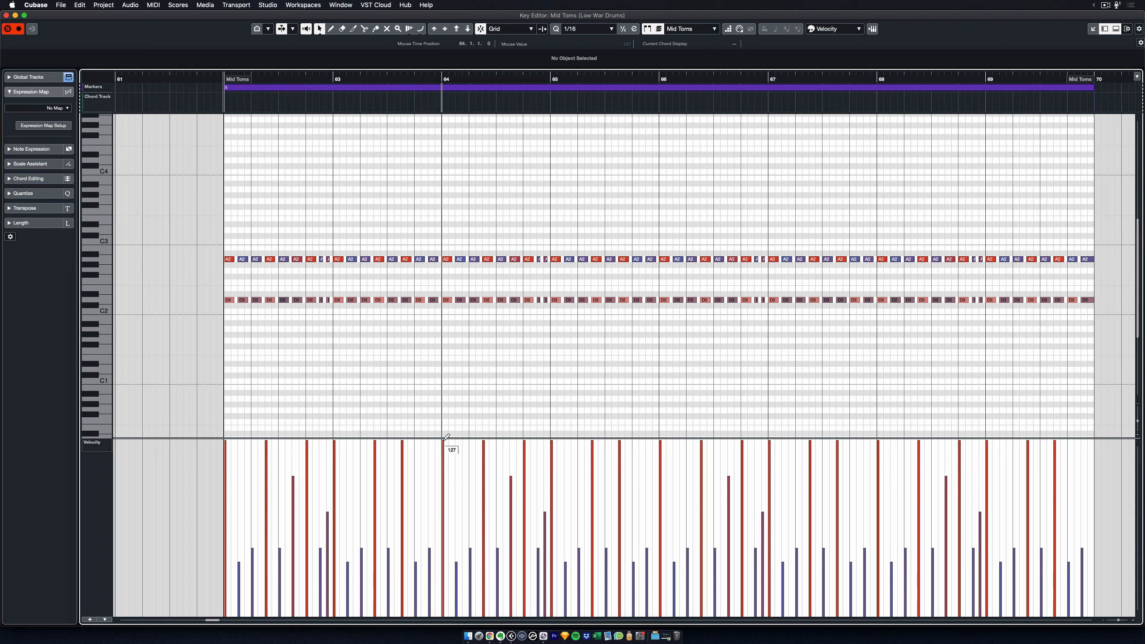
click(448, 261)
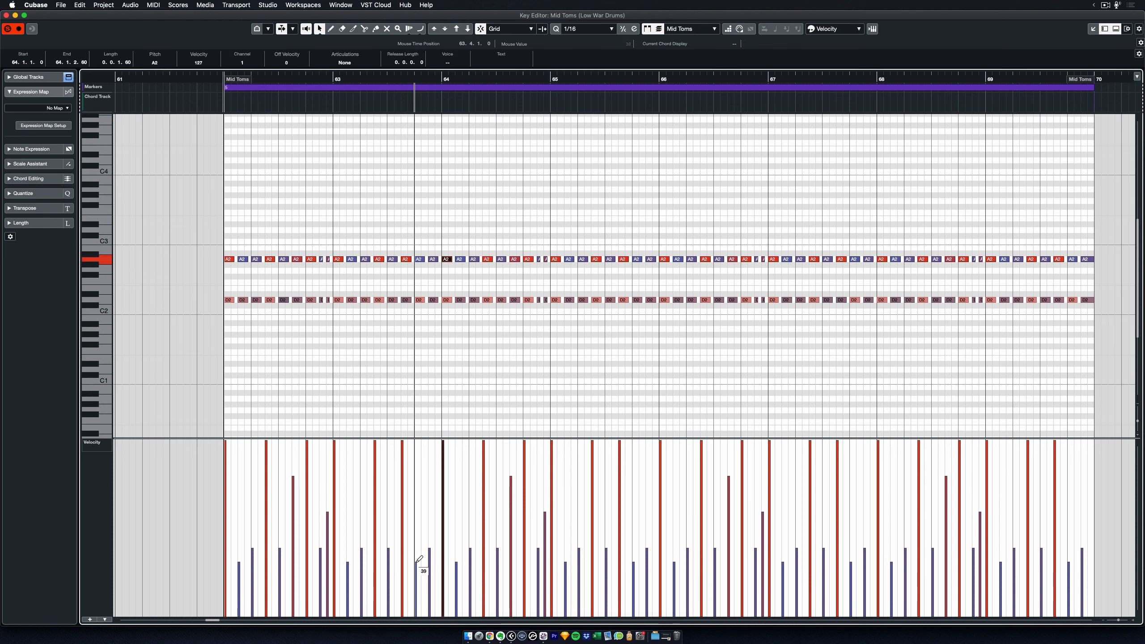
click(419, 260)
click(411, 283)
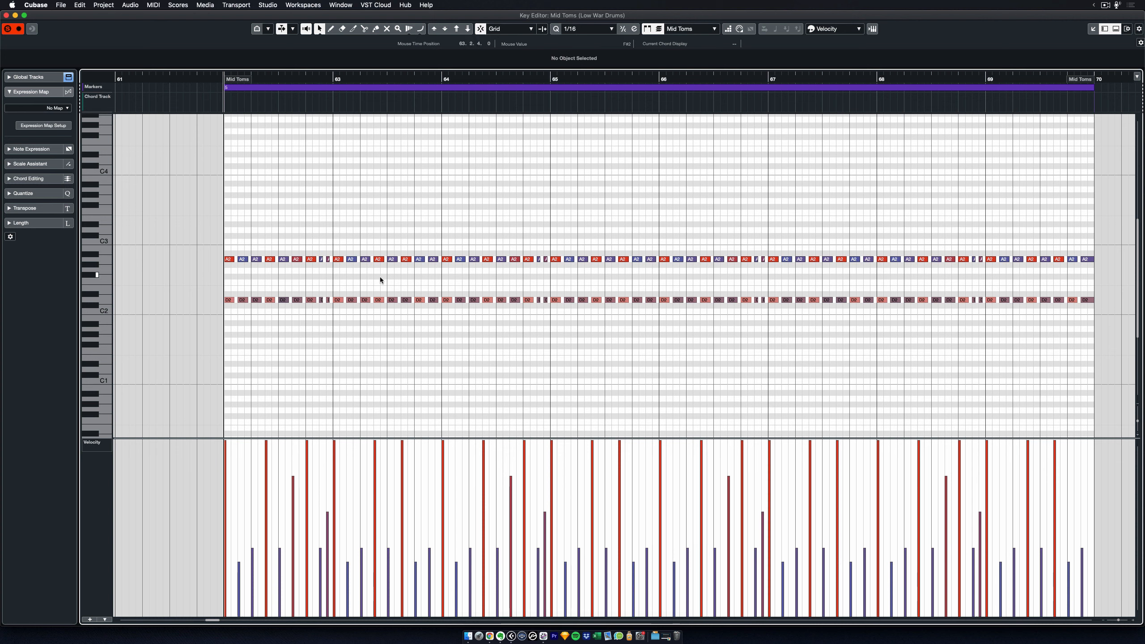
Compare the Mid Toms and Low War Drums notes on beat 4 of bar 63, then close the note editor
click(419, 259)
click(417, 223)
click(421, 302)
click(420, 259)
click(420, 280)
drag(229, 251, 623, 229)
key(Return)
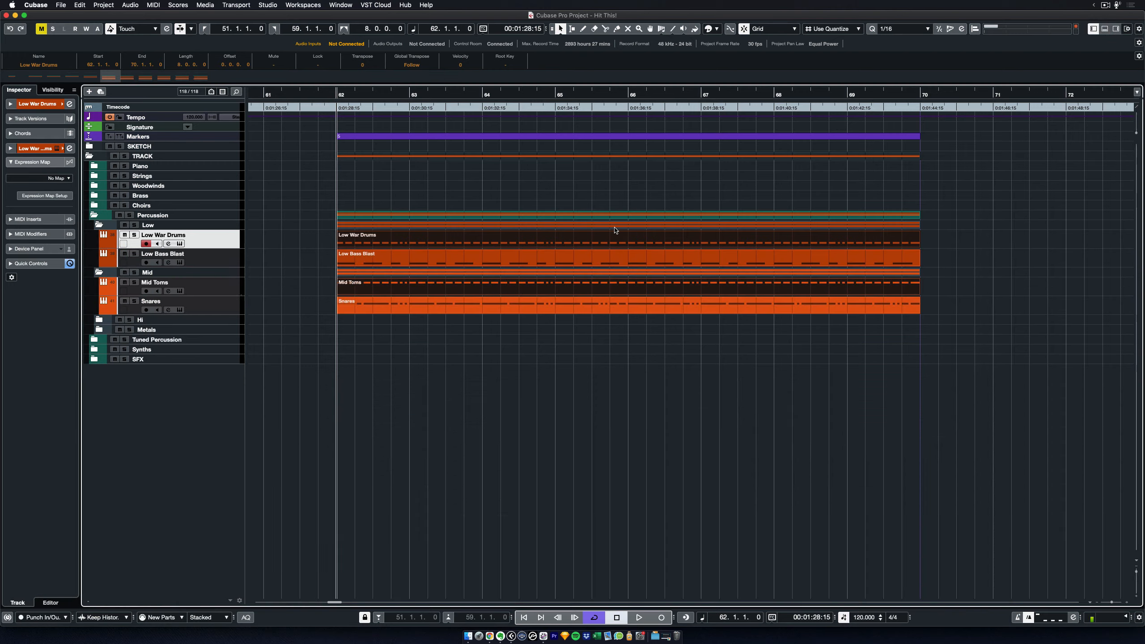
Solo the Mid Toms track and listen to it from bar 62
click(135, 282)
key(space)
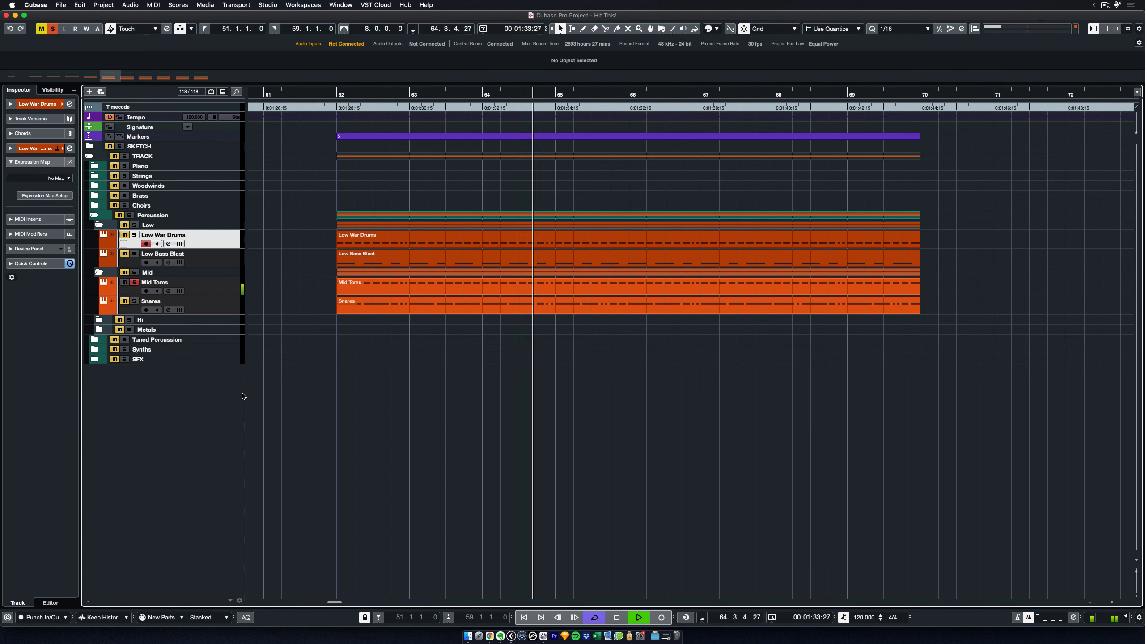
key(space)
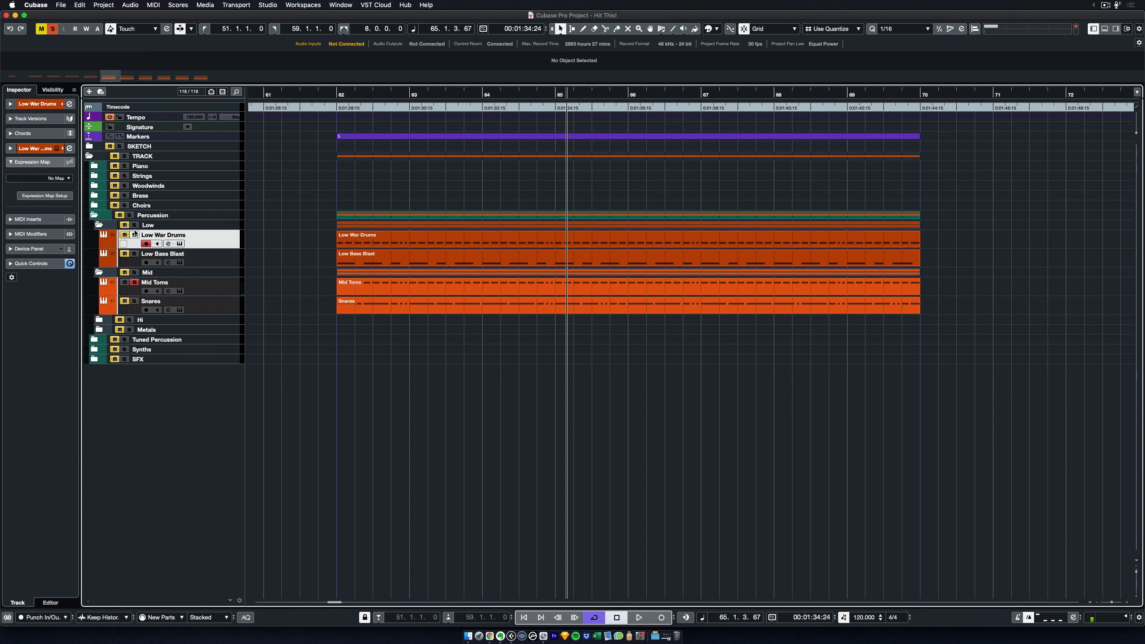
Solo the Low percussion folder together with the Mid Toms track
click(133, 284)
click(134, 225)
click(135, 282)
Set the cycle range to the Mid Toms part at bars 62 to 70 and play it from the start
click(417, 291)
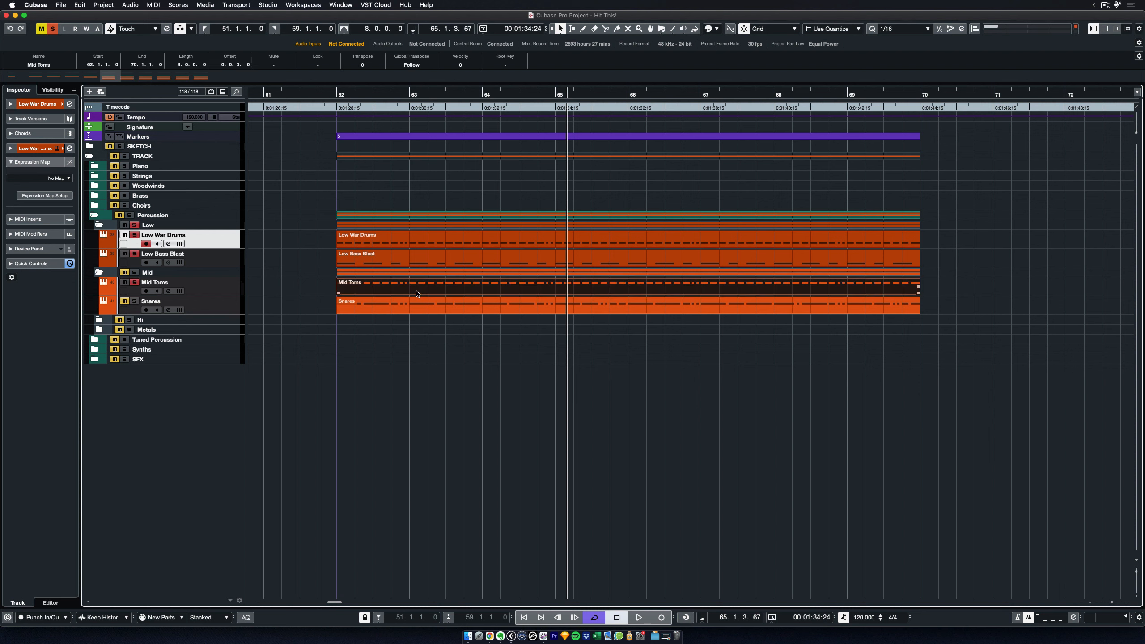
key(p)
key(l)
key(space)
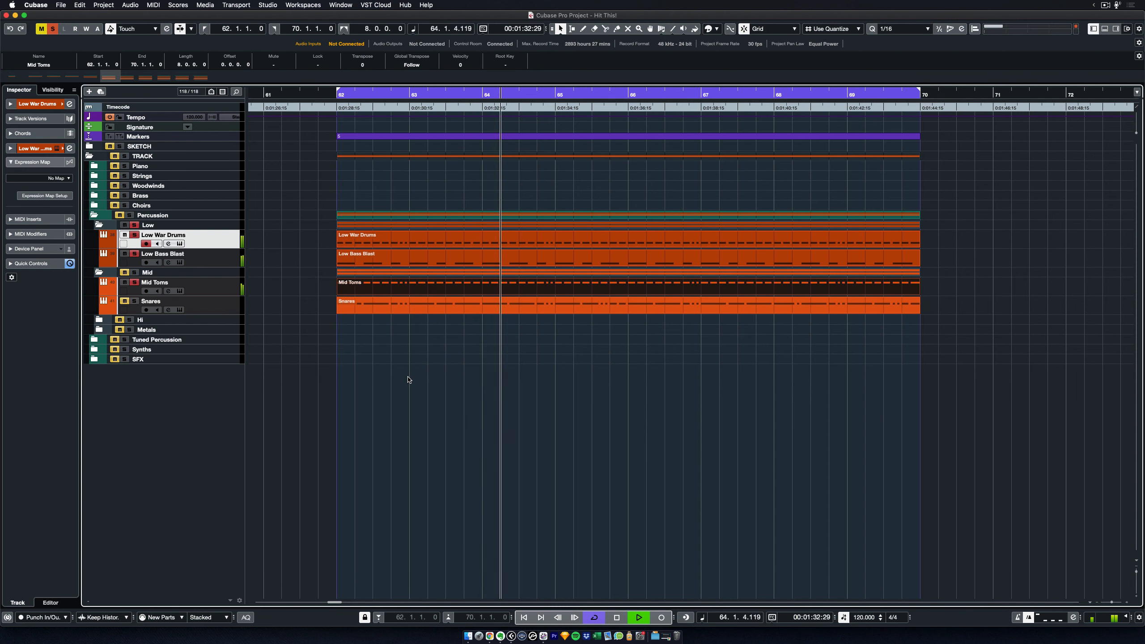
Stop playback, clear the part selection, and remove the solos from the Low folder and Mid Toms
key(space)
click(424, 353)
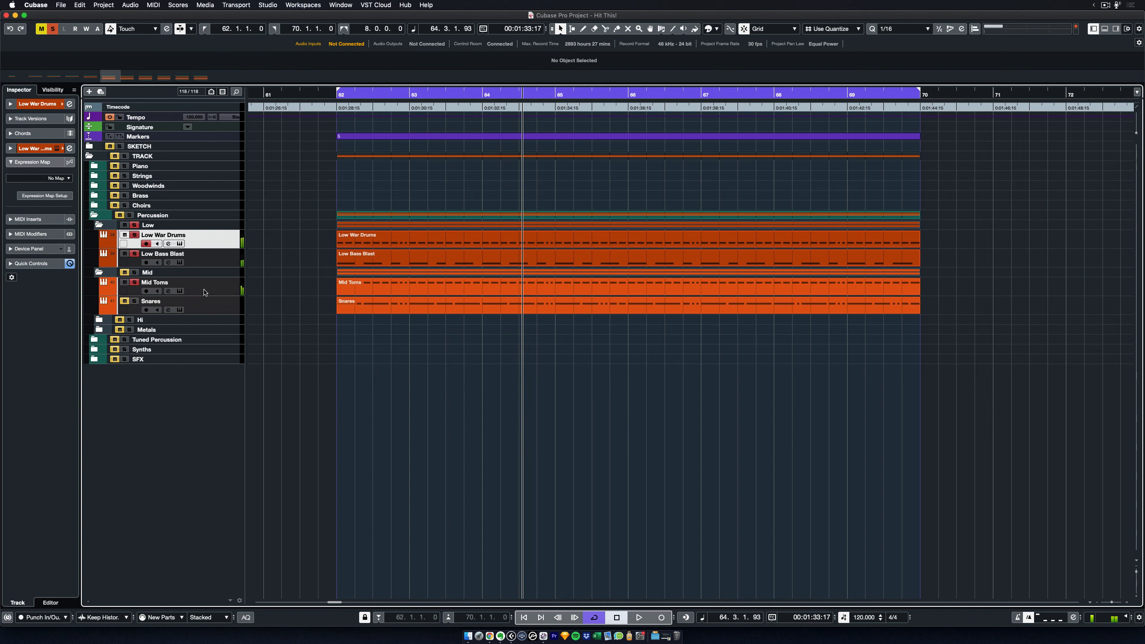
click(135, 225)
click(134, 282)
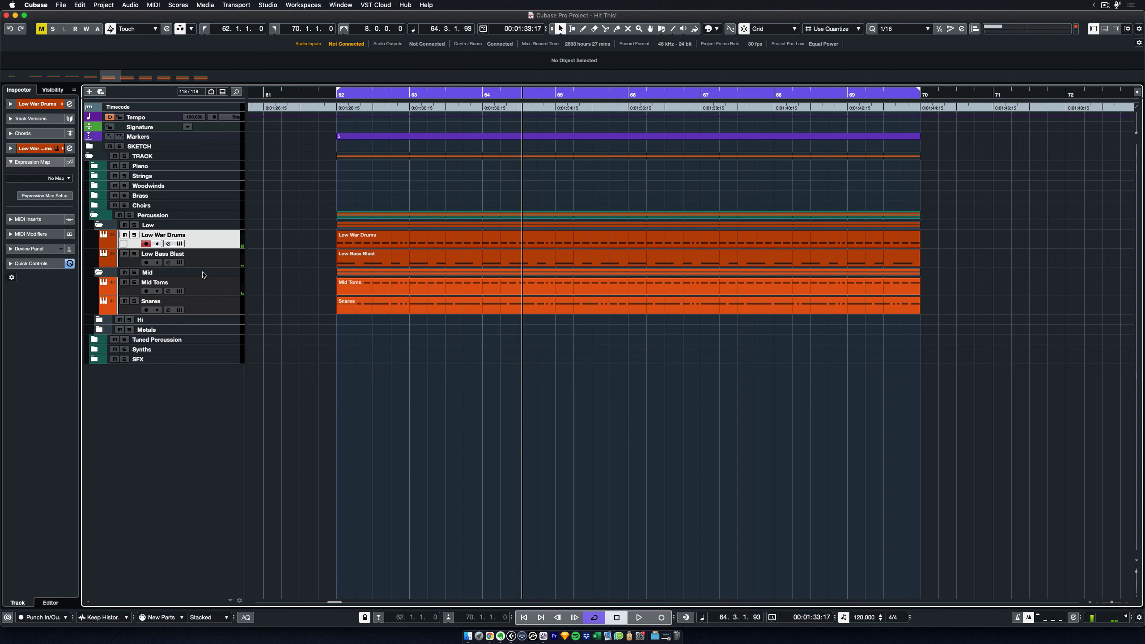
Select the Snares track and open its part at bar 62 in the Key Editor
click(230, 265)
click(233, 245)
click(234, 261)
click(233, 310)
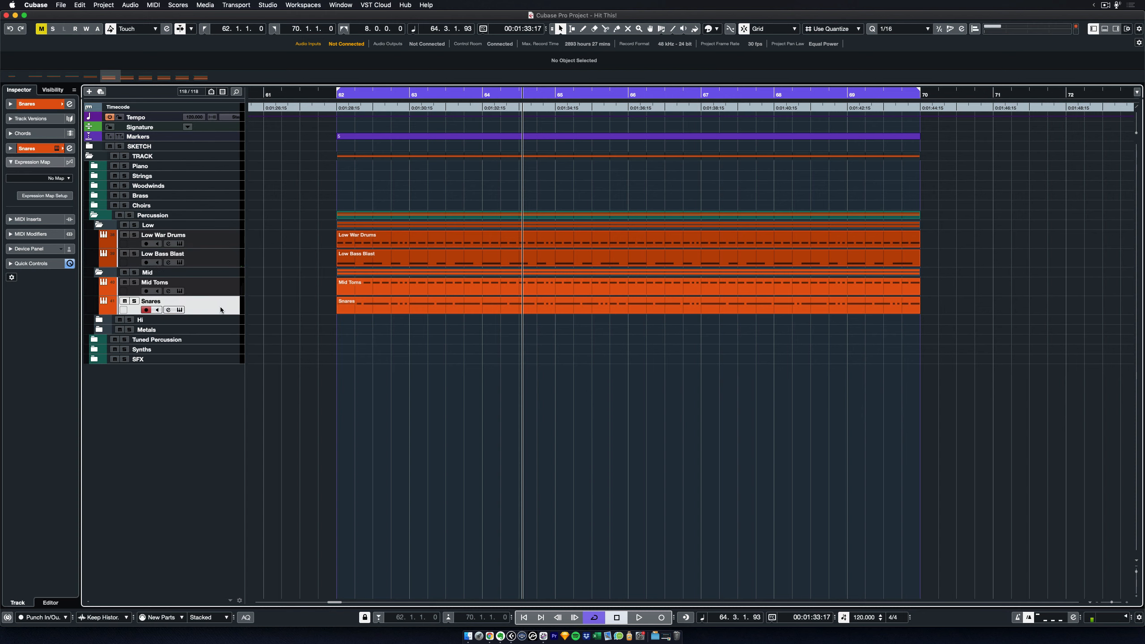
double_click(405, 310)
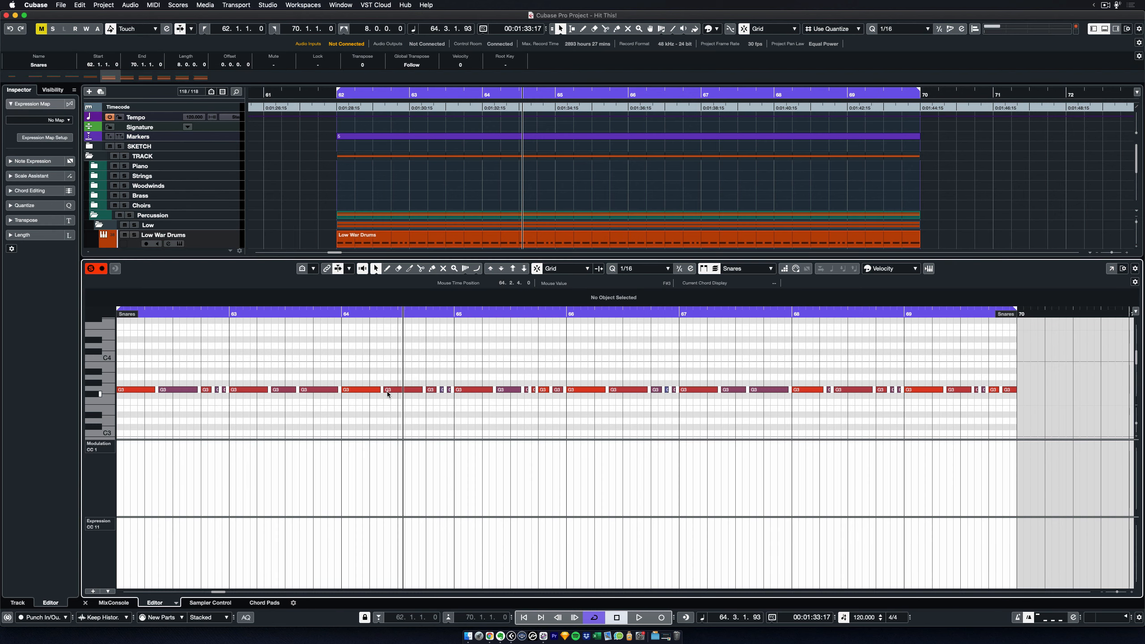
scroll(377, 151, down, 5)
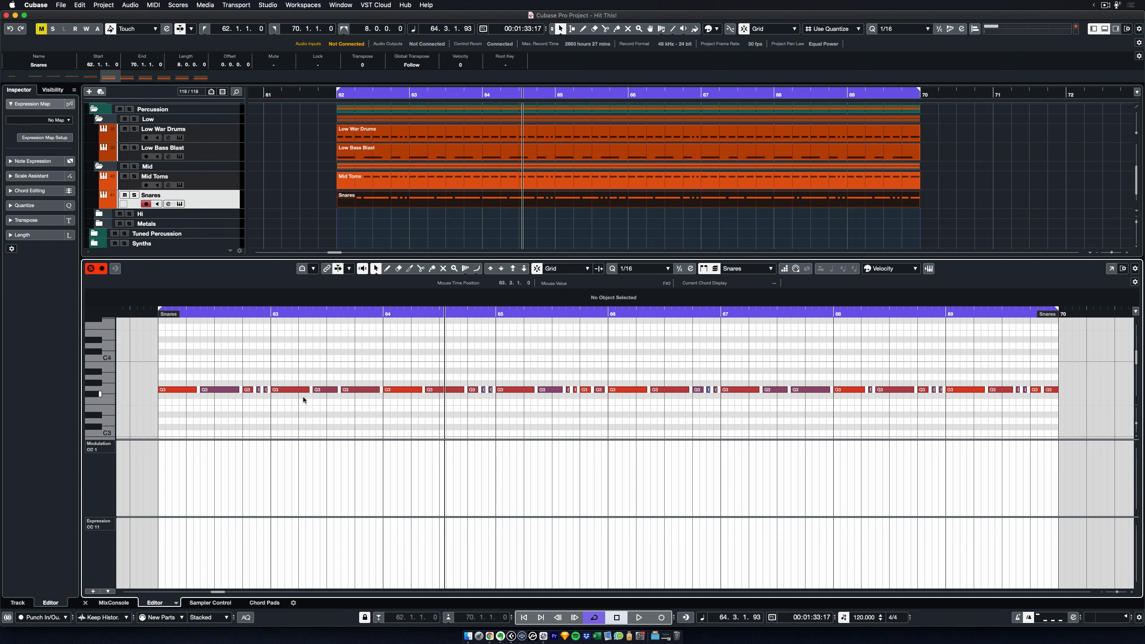
Show the Mid Toms notes alongside the Snares in the Key Editor without controller lanes, compare them, and close the editor
shift+click(457, 182)
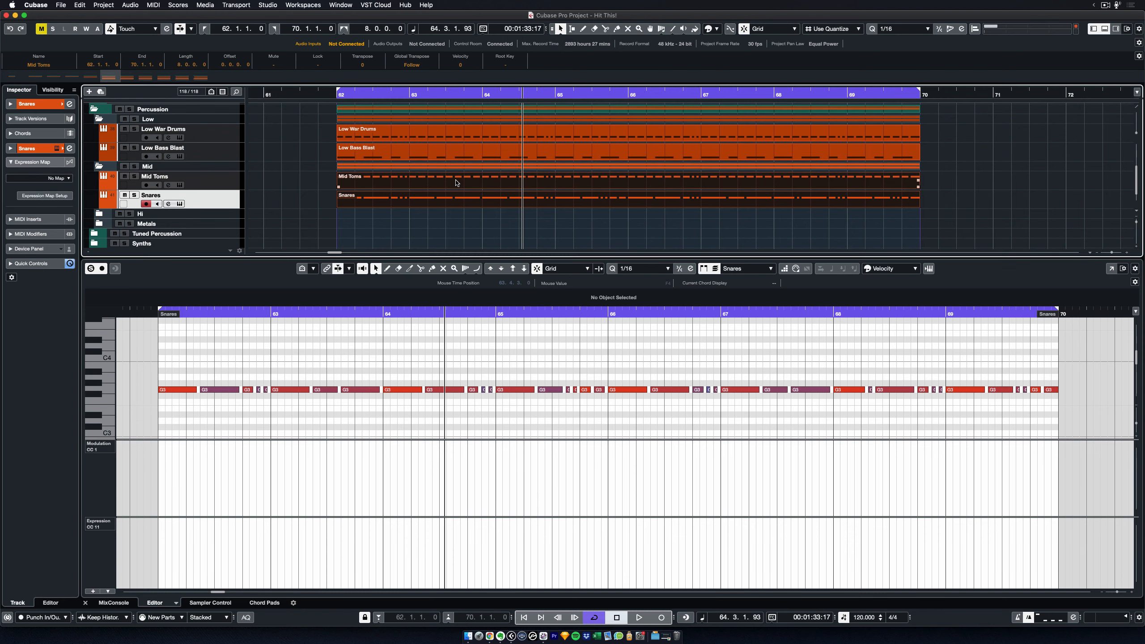
scroll(461, 362, down, 2)
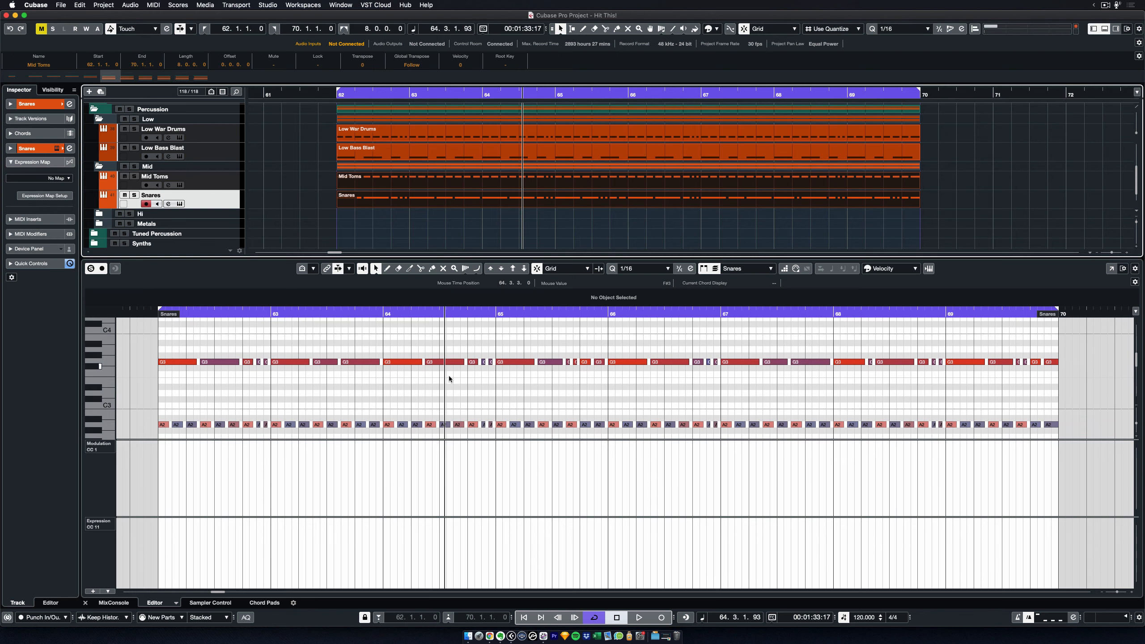
click(434, 393)
key(alt+l)
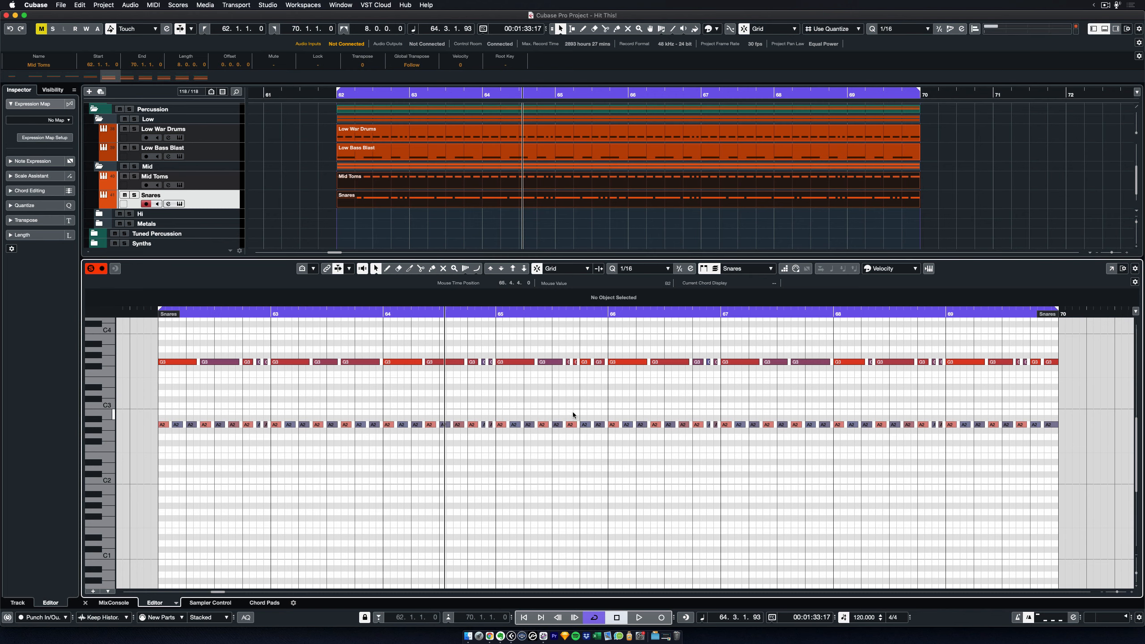
key(Return)
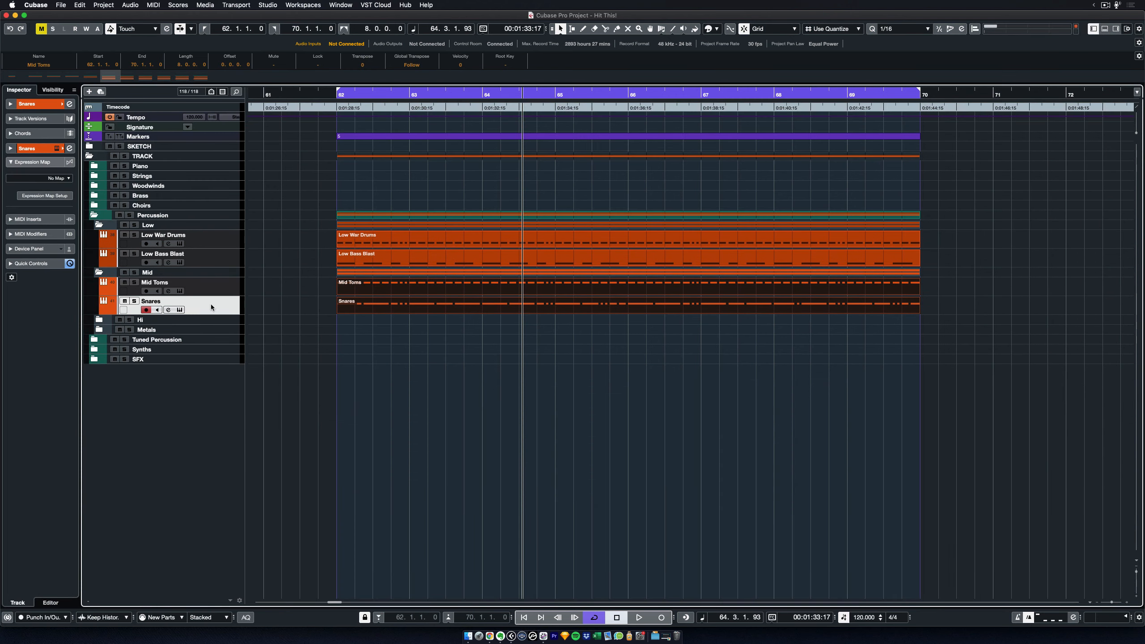
Solo the Mid percussion folder, listen to it from bar 62, then stop and remove the solo
click(135, 273)
key(space)
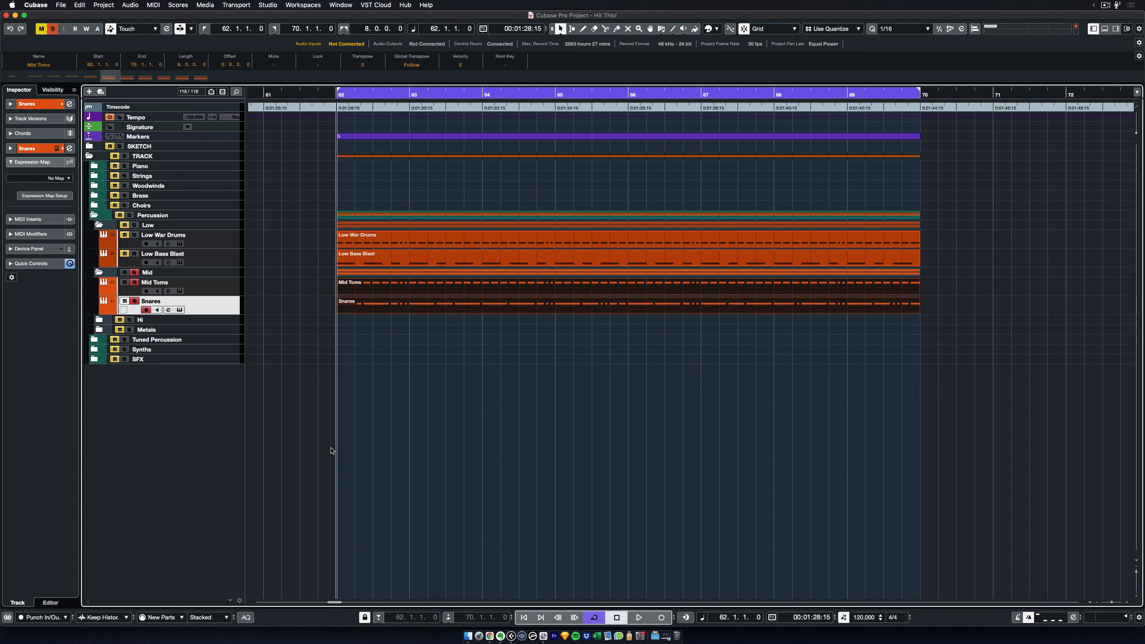
key(space)
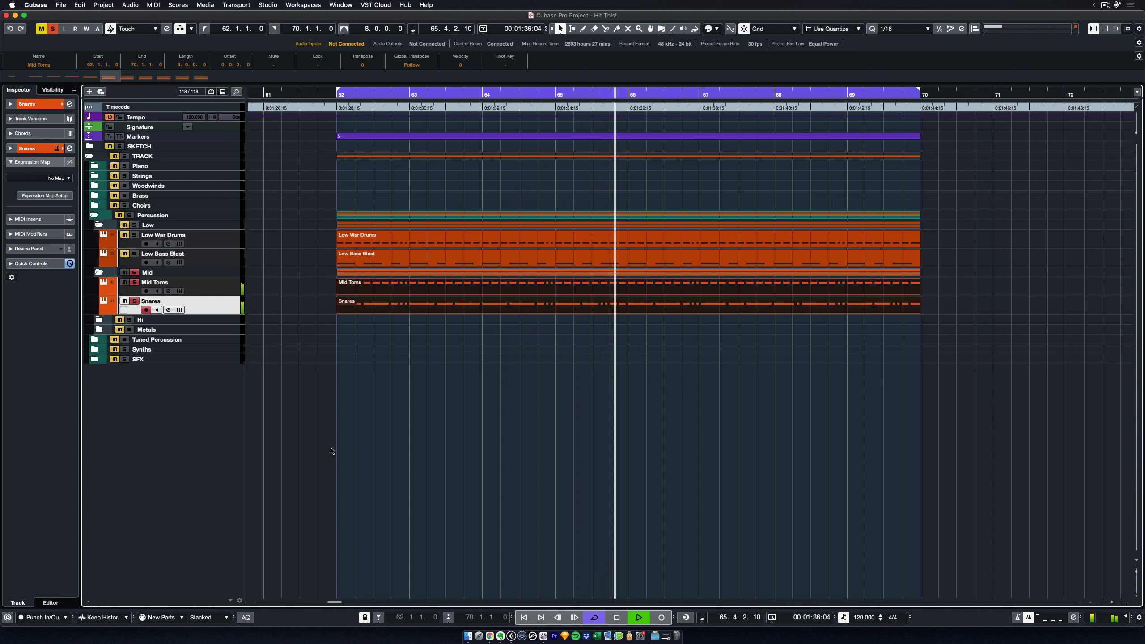
key(space)
key(s)
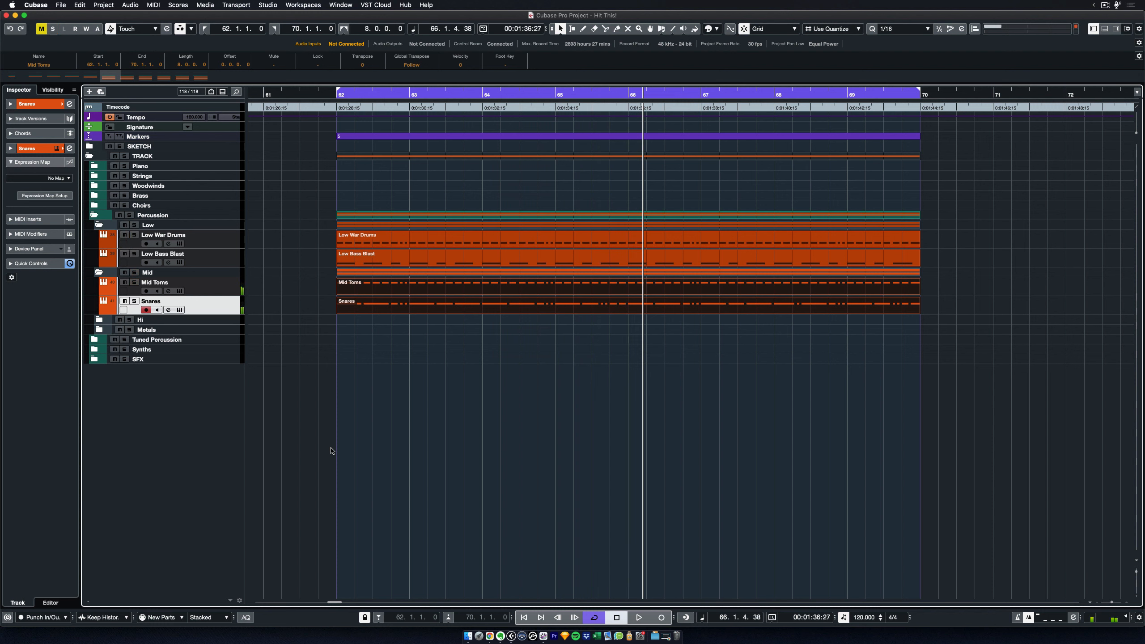
Play the full Low and Mid percussion from bar 62, stop, and clear the part selection
key(KP_1)
key(space)
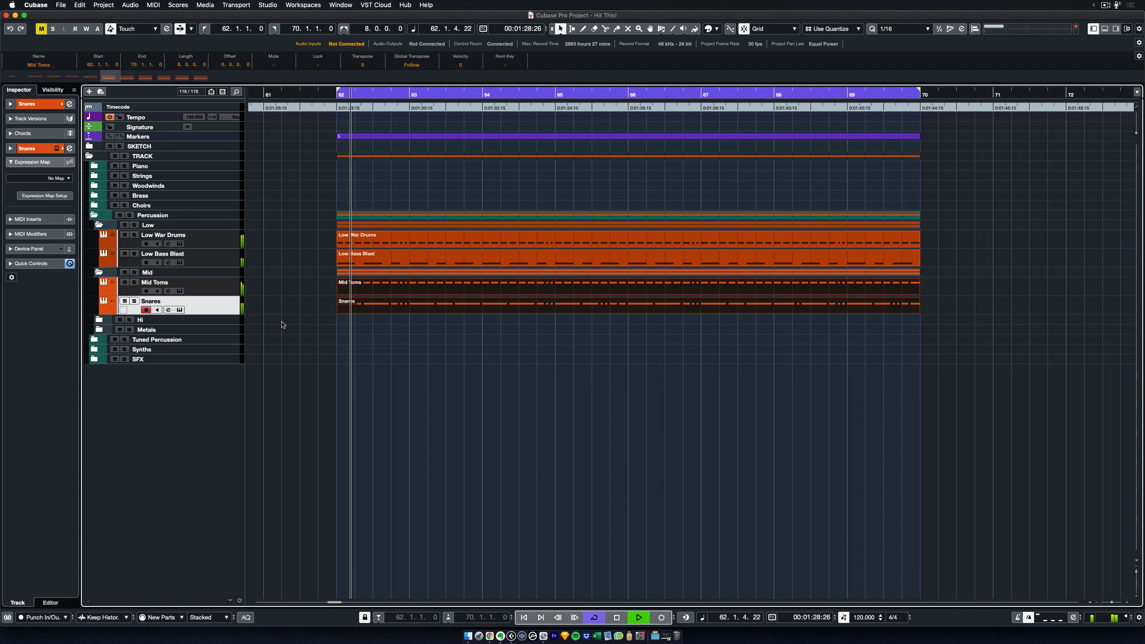
key(space)
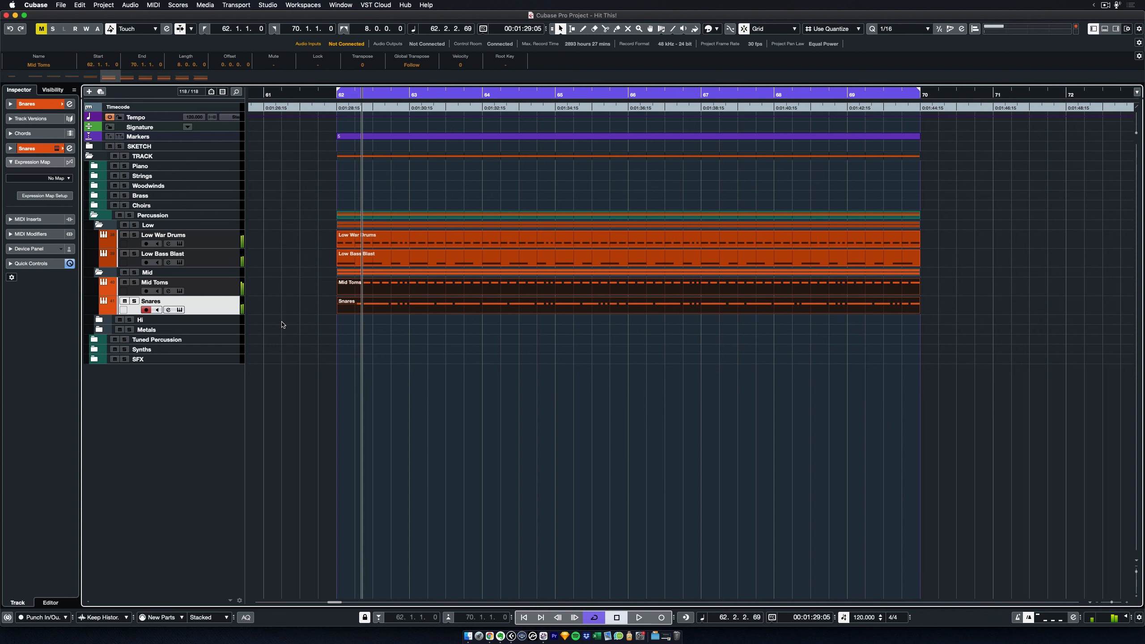
click(410, 343)
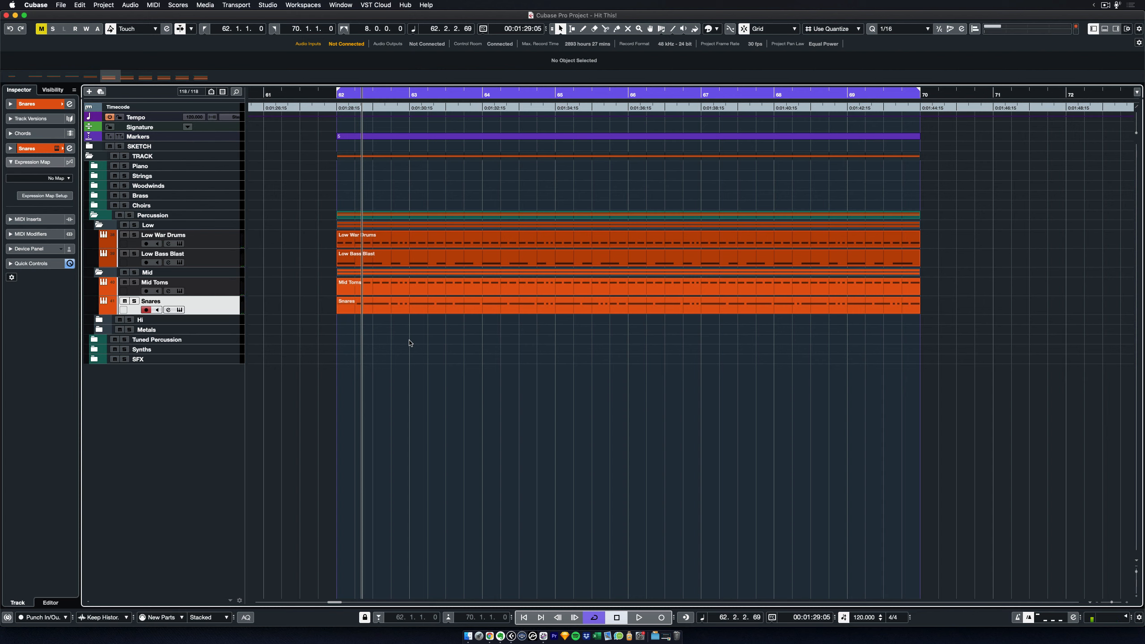
drag(357, 361, 533, 239)
click(536, 379)
Go to the next section at bar 73, expand the Hi folder, and select the Taiko Rims track
key(shift+n)
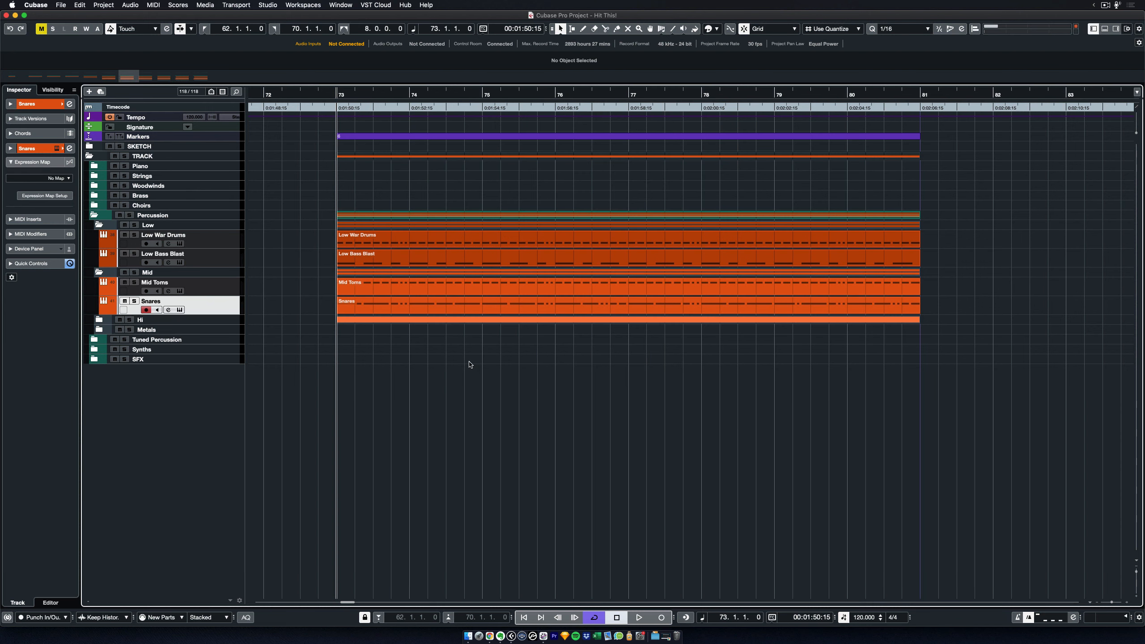
click(98, 321)
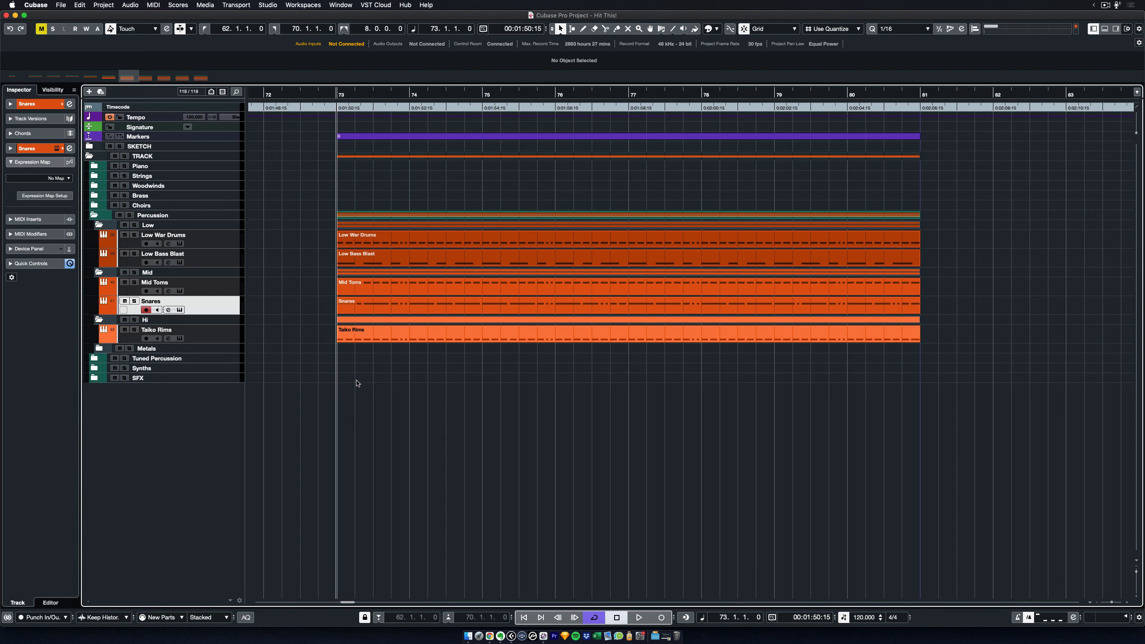
key(Down)
key(Down)
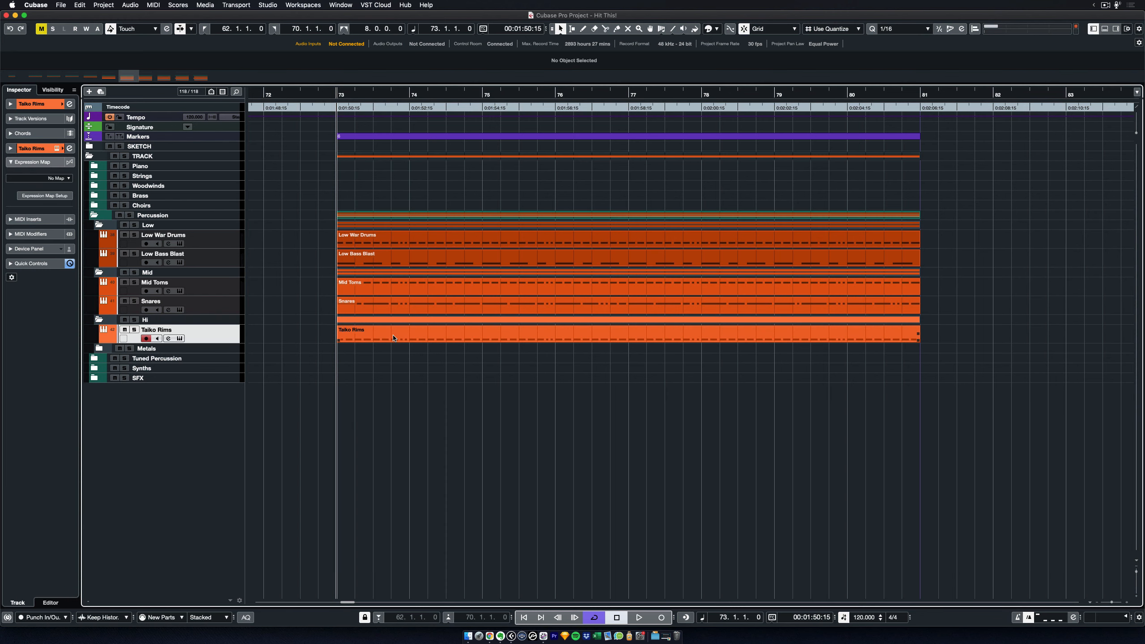
Open the Taiko Rims part in a separate Key Editor window and hide the controller lanes
double_click(393, 338)
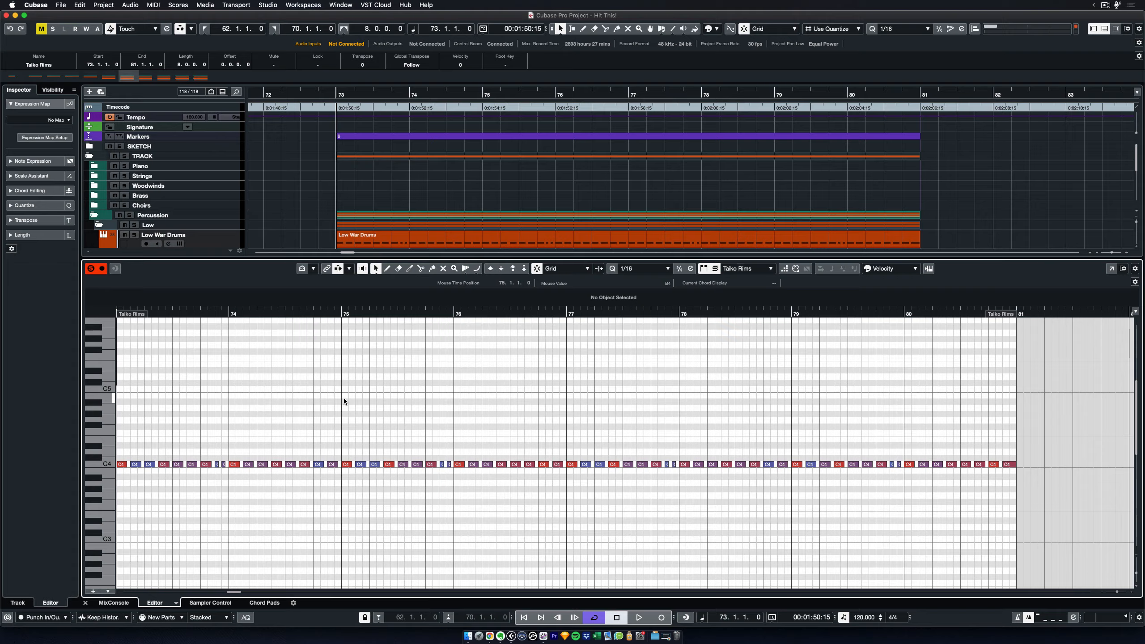
key(Return)
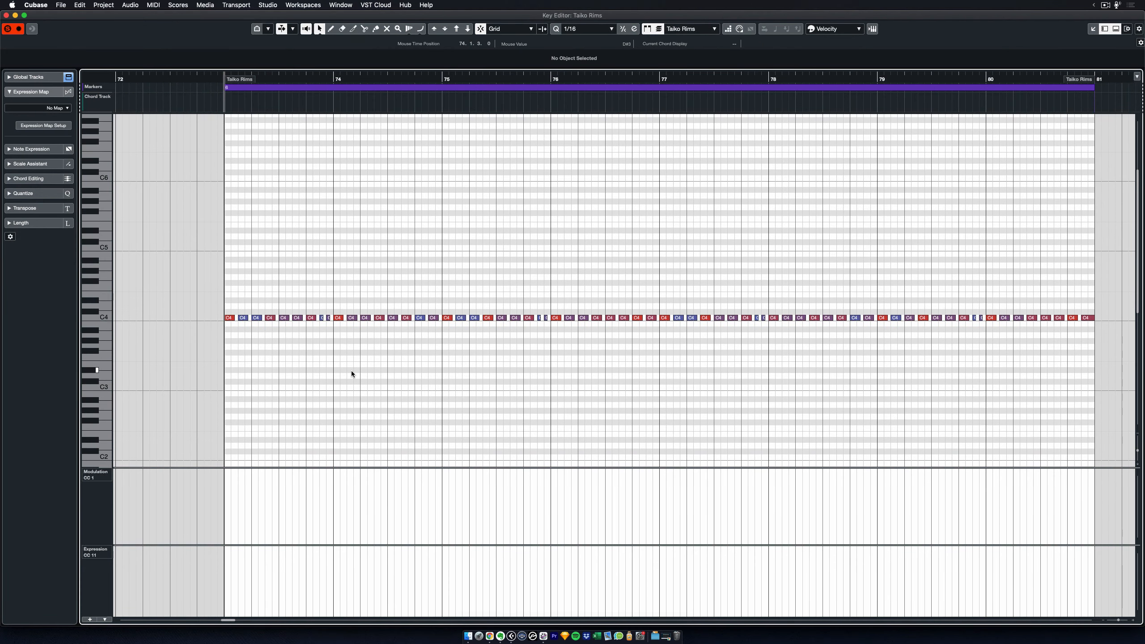
key(alt+super+b)
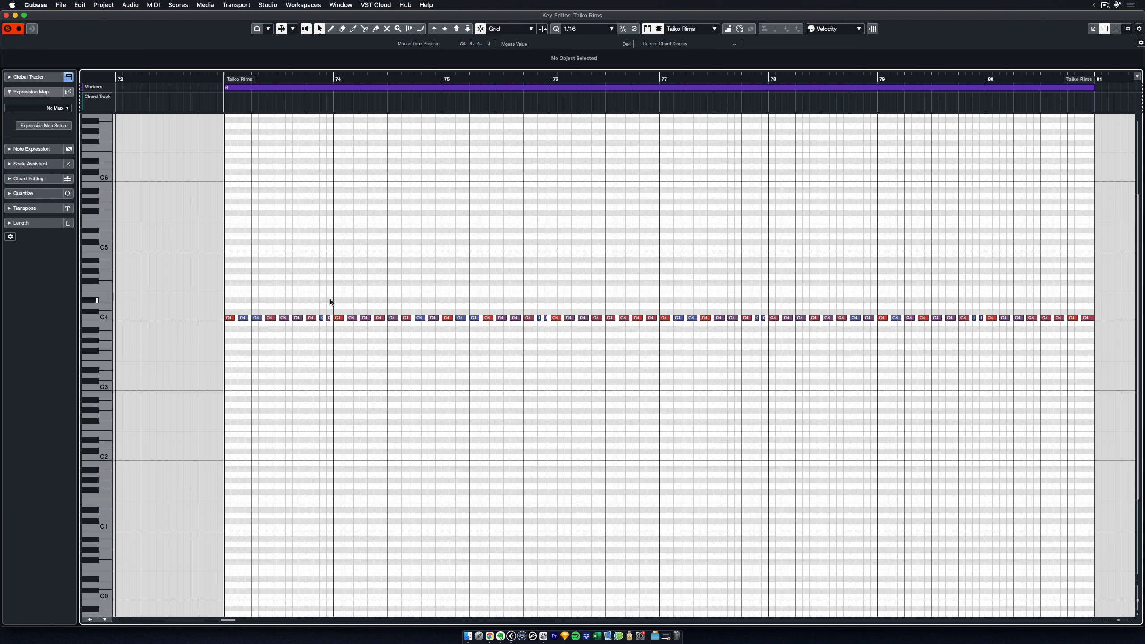
Inspect individual C4 Taiko Rims notes across bars 74 and 75 for their velocity accents, then clear the note selection
click(340, 320)
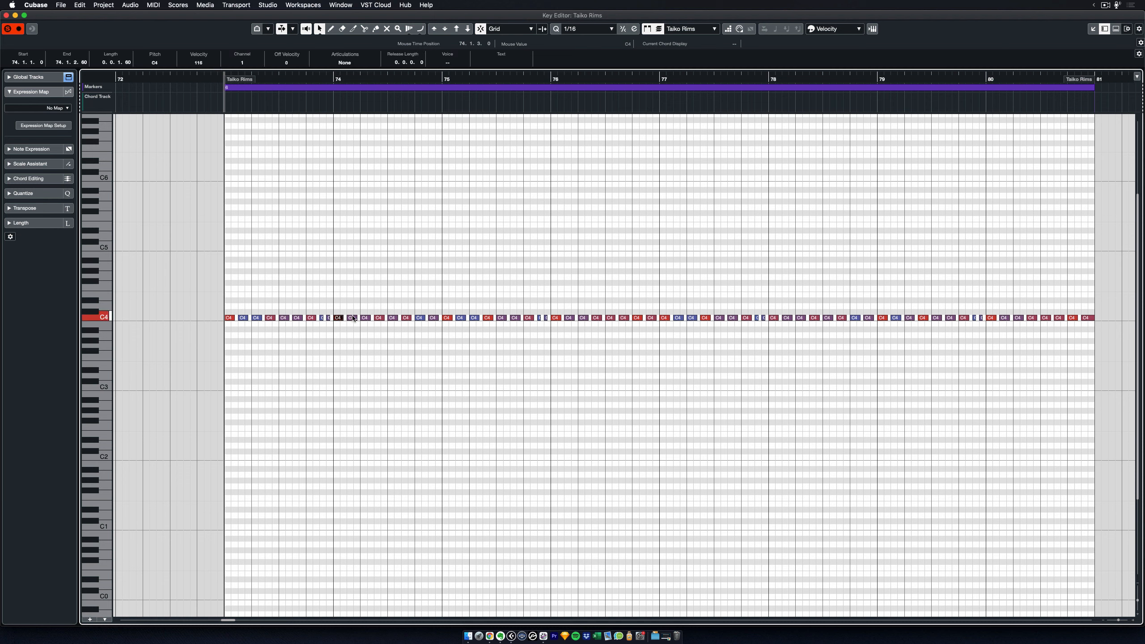
click(353, 319)
click(367, 319)
click(380, 319)
click(421, 318)
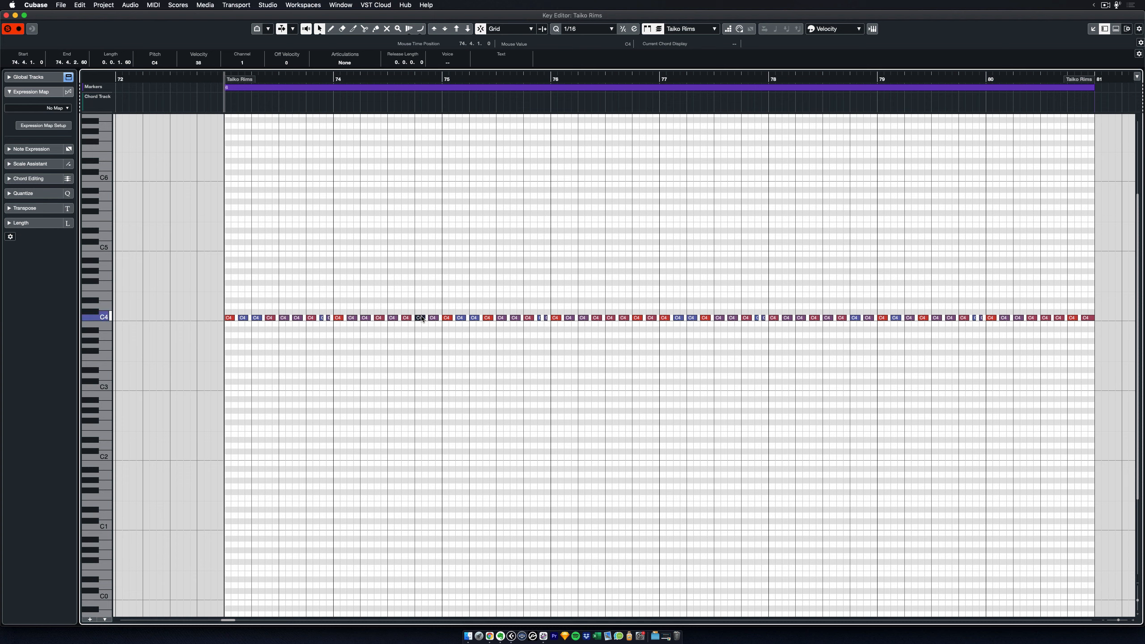
click(449, 319)
click(480, 271)
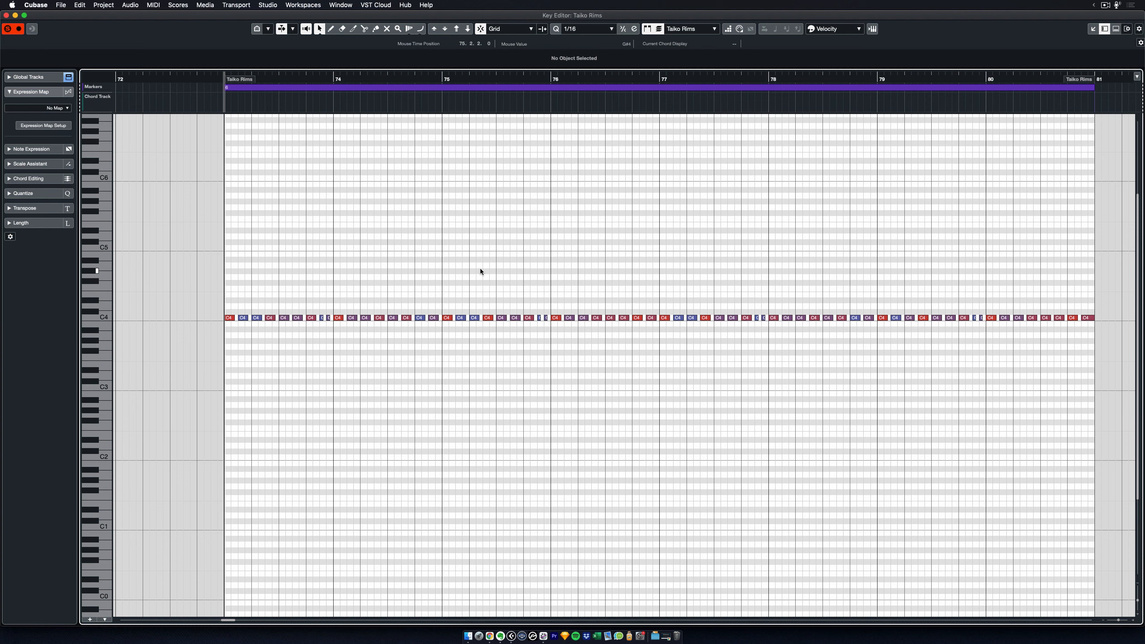
Set the cycle range to the Taiko Rims part at bars 73 to 81, listen to it, and close the Key Editor
key(/)
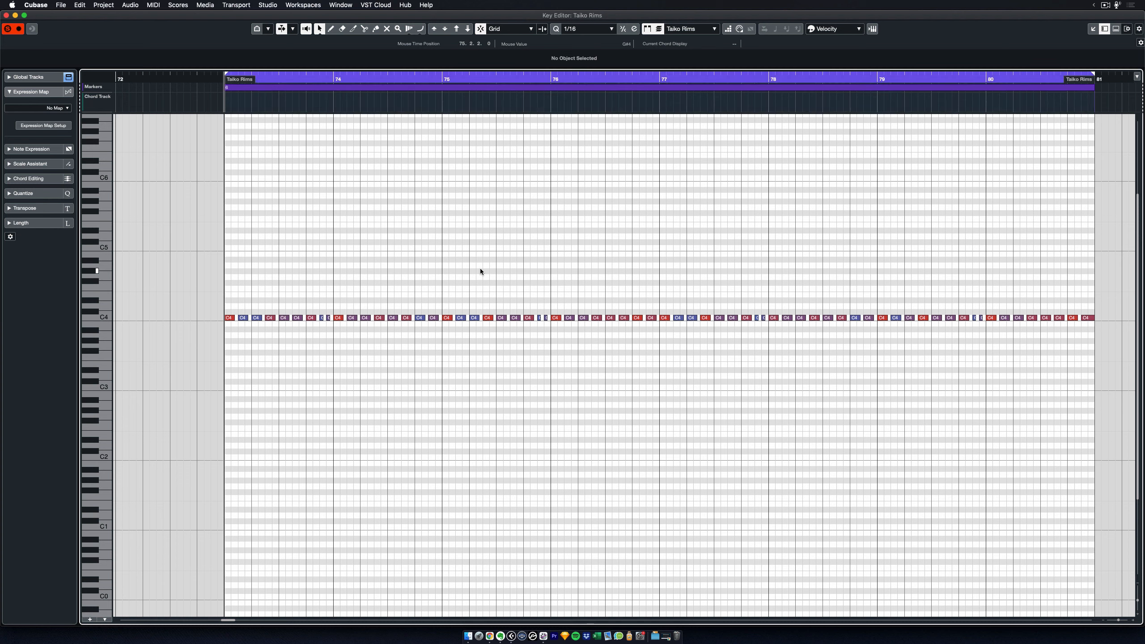
key(space)
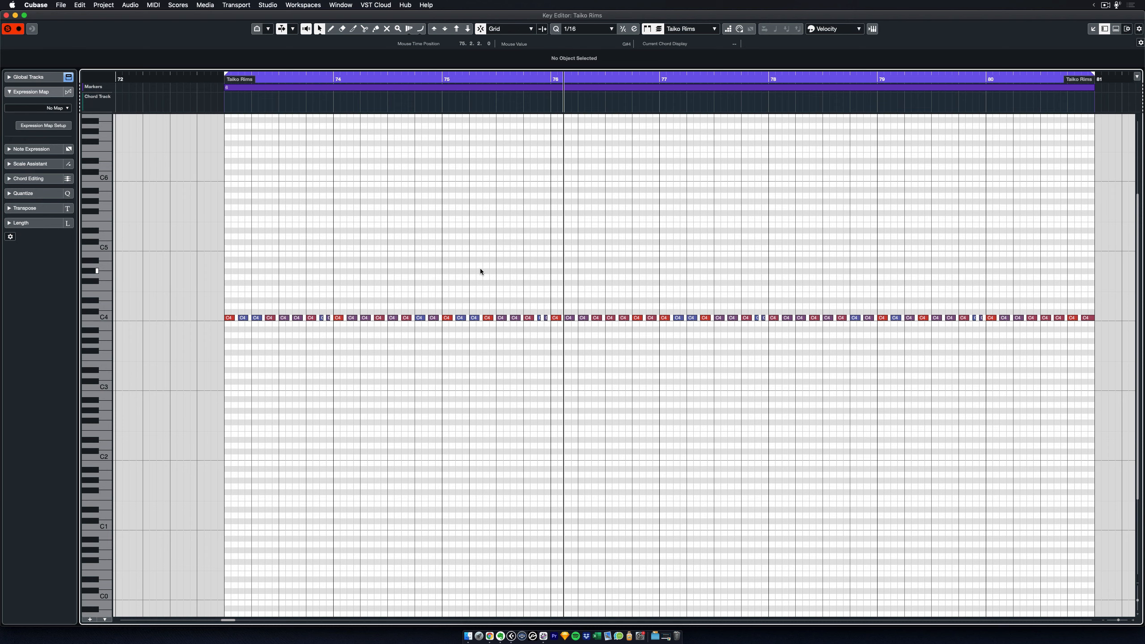
key(Return)
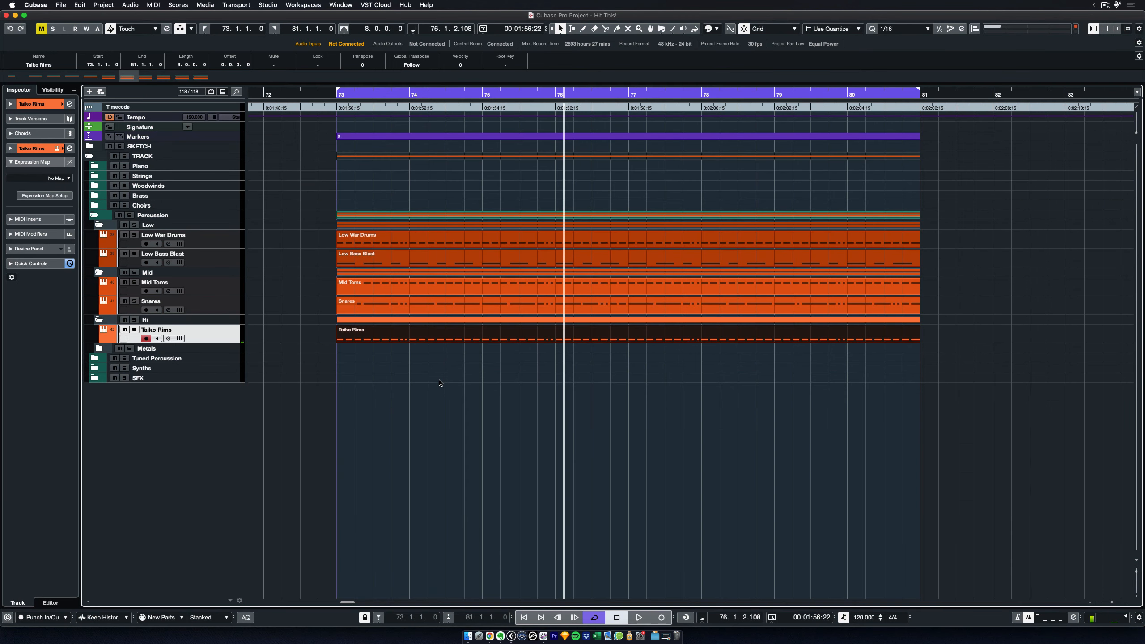
click(441, 383)
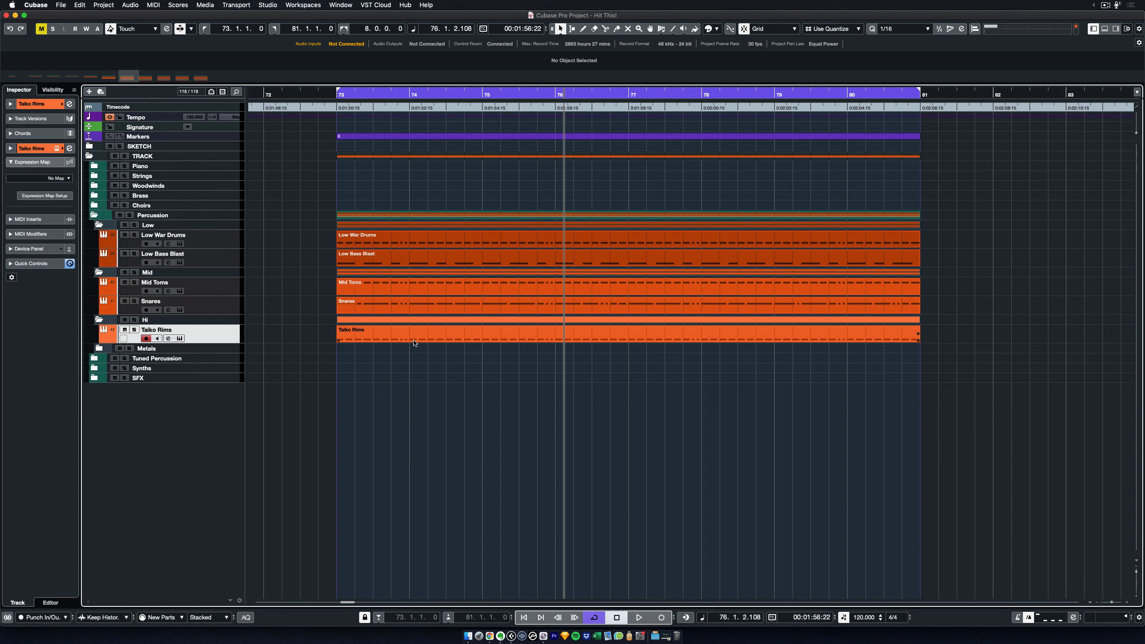
Play the full percussion section with the Taiko Rims from bar 73 and stop playback
key(KP_1)
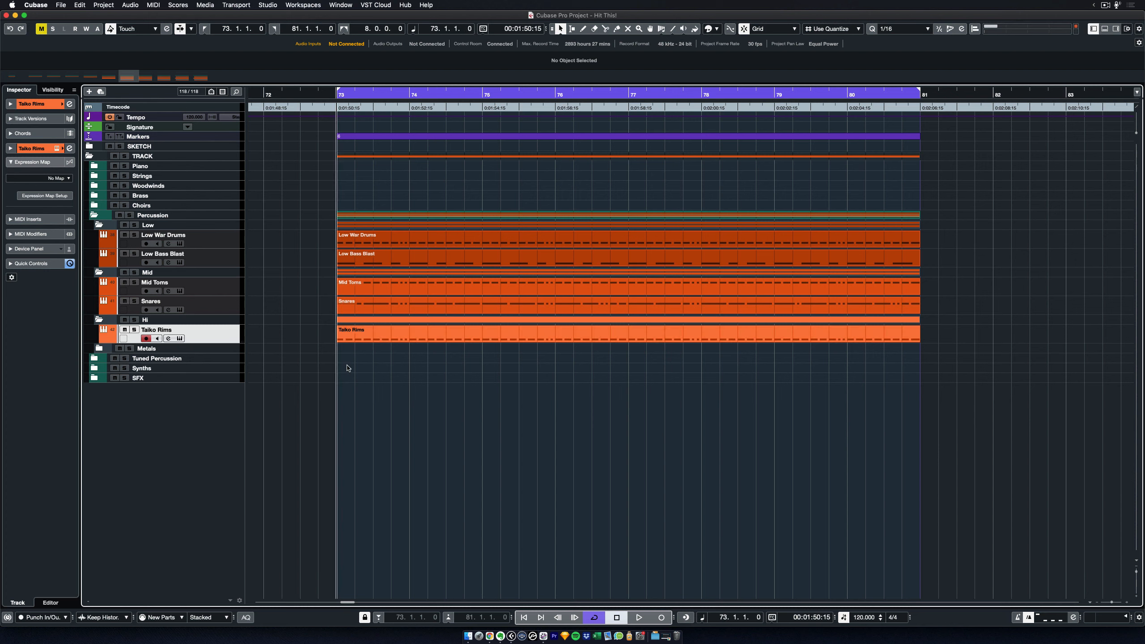
key(space)
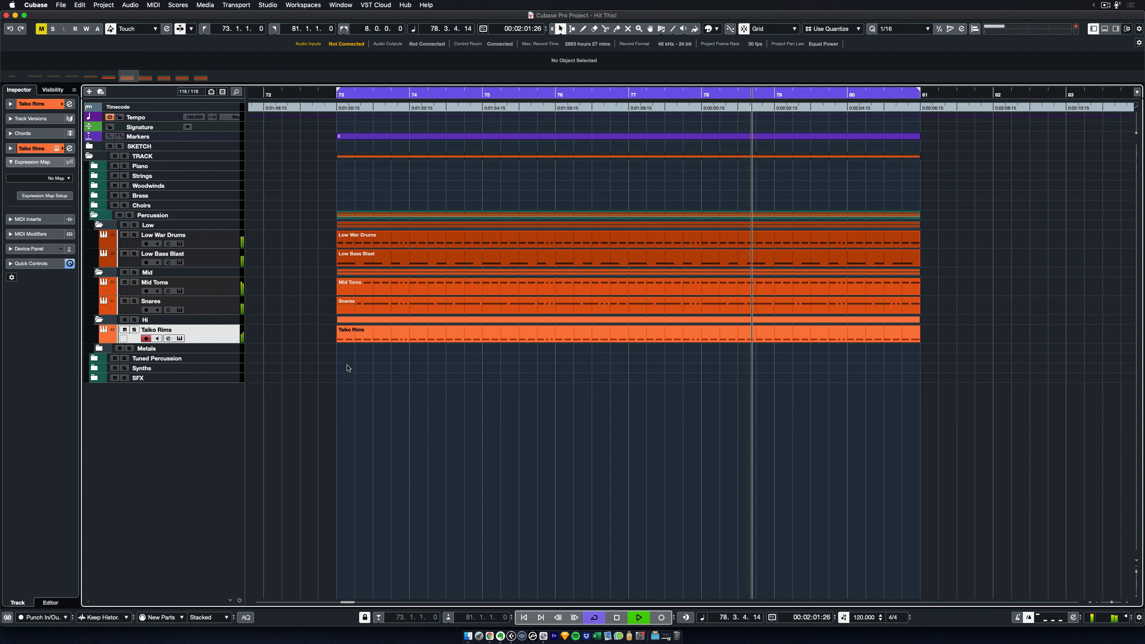
key(space)
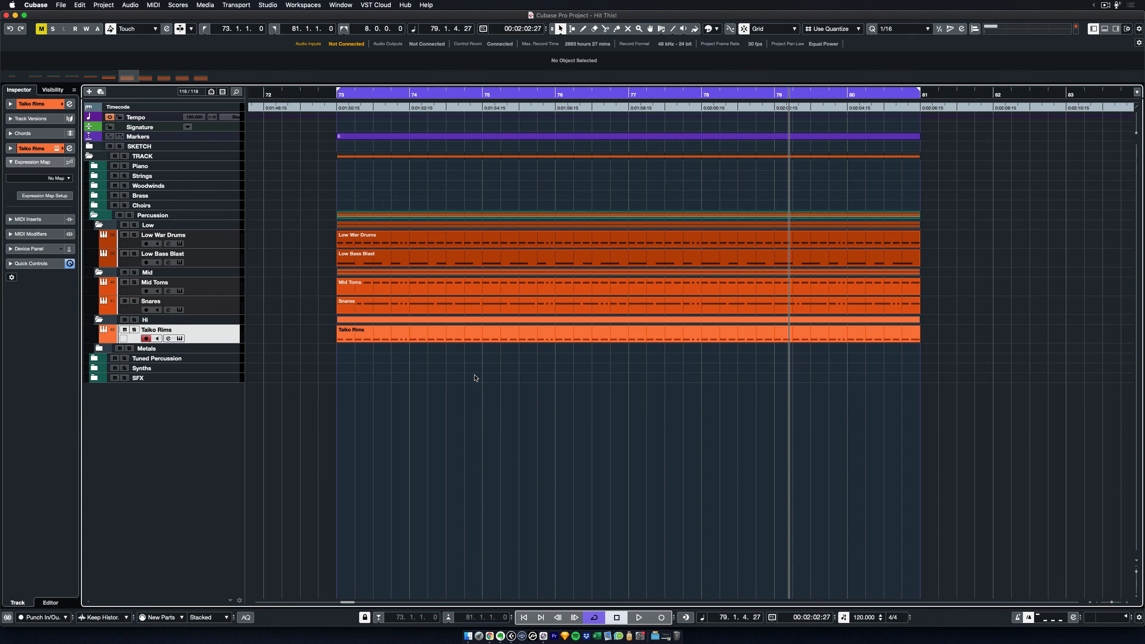
Go to the next section at bar 84, expand the Metals folder, and select the Metal Pipes part and track
key(shift+n)
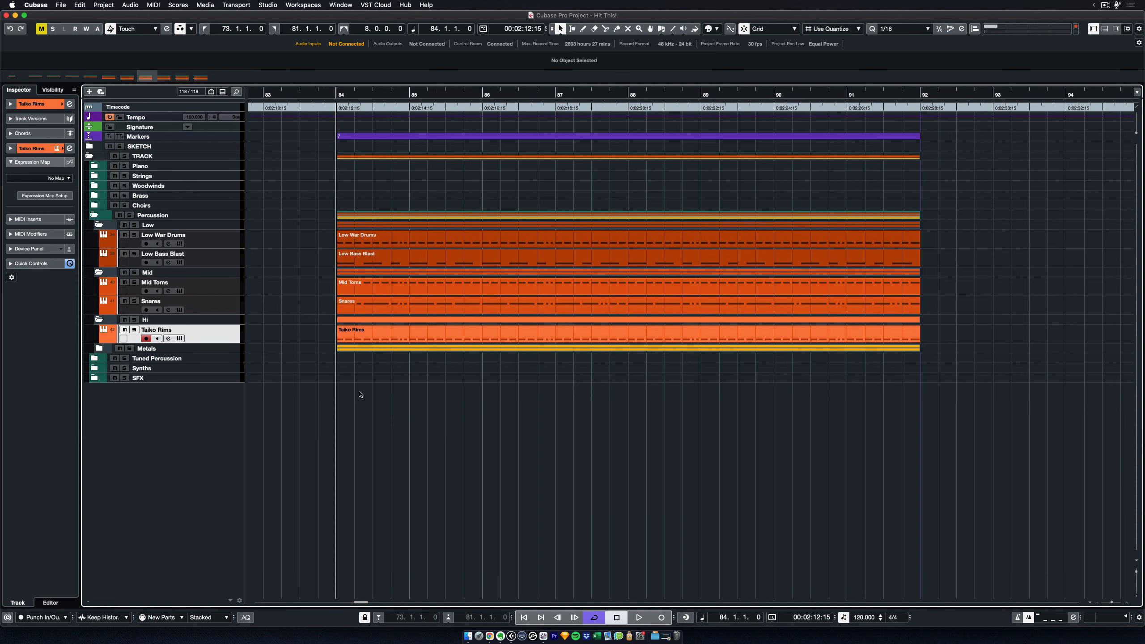
click(98, 349)
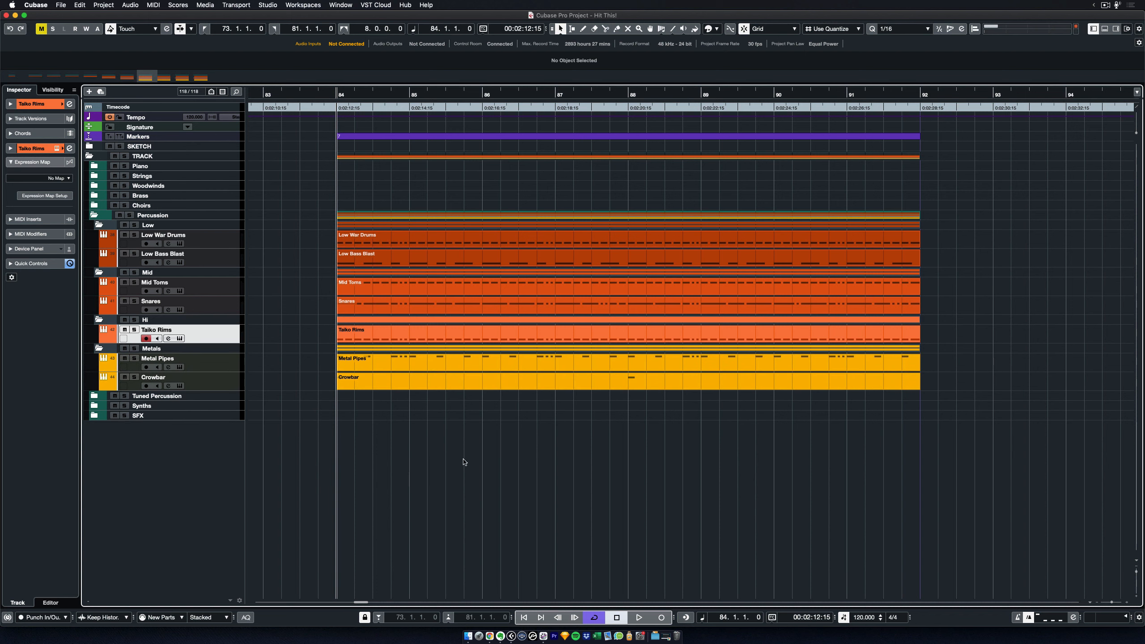
click(493, 366)
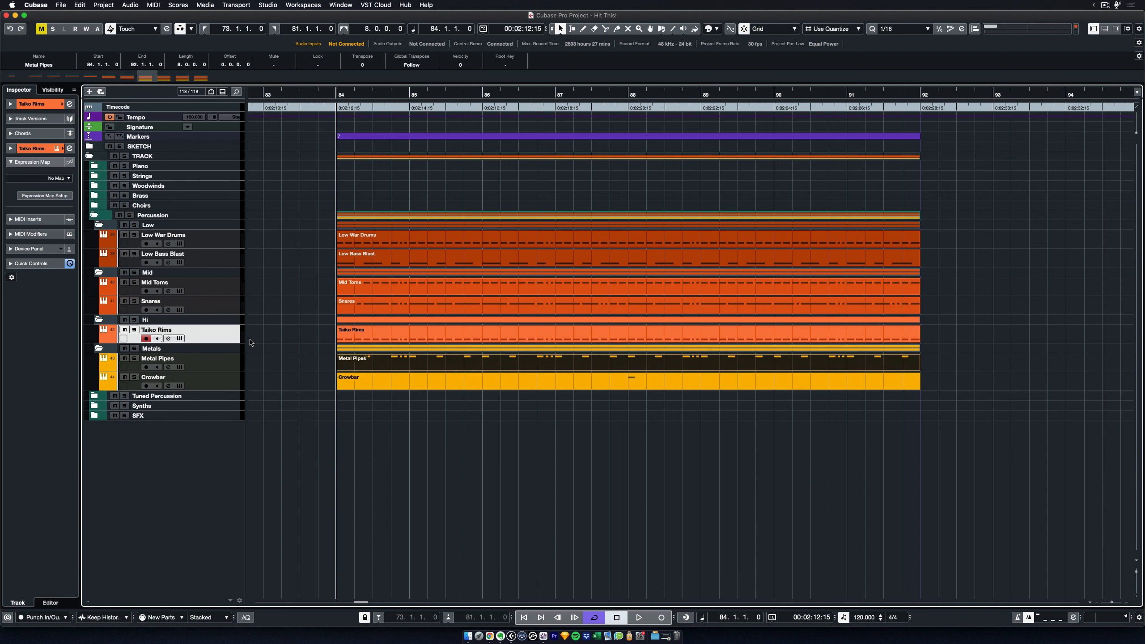
click(236, 366)
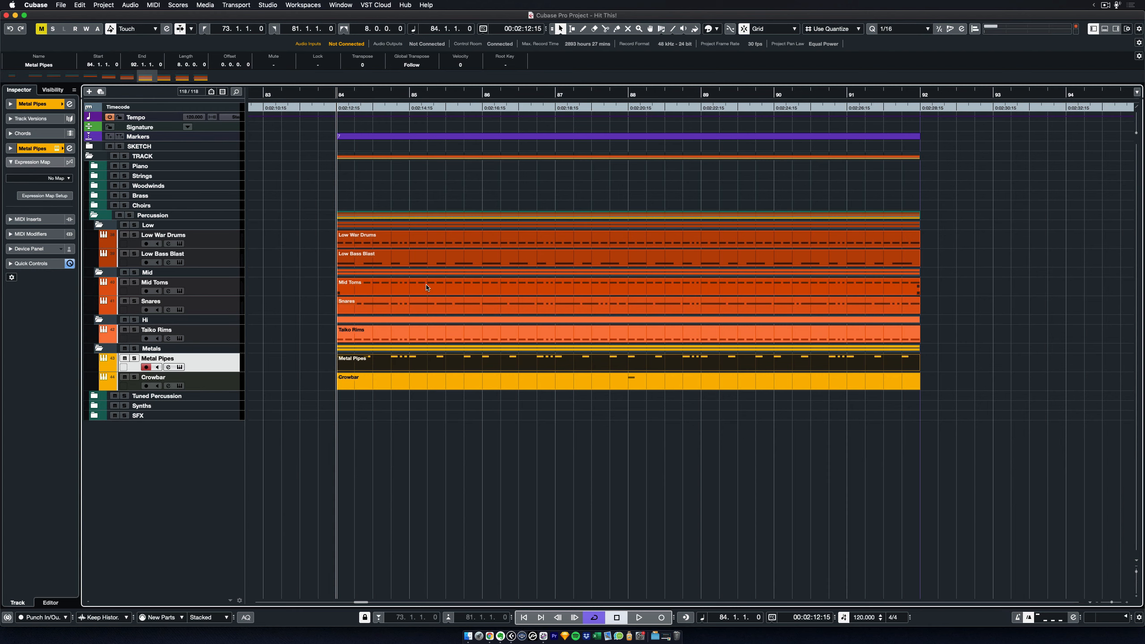
Open the Metal Pipes part in the Key Editor, keeping its track in view above the notes
double_click(415, 365)
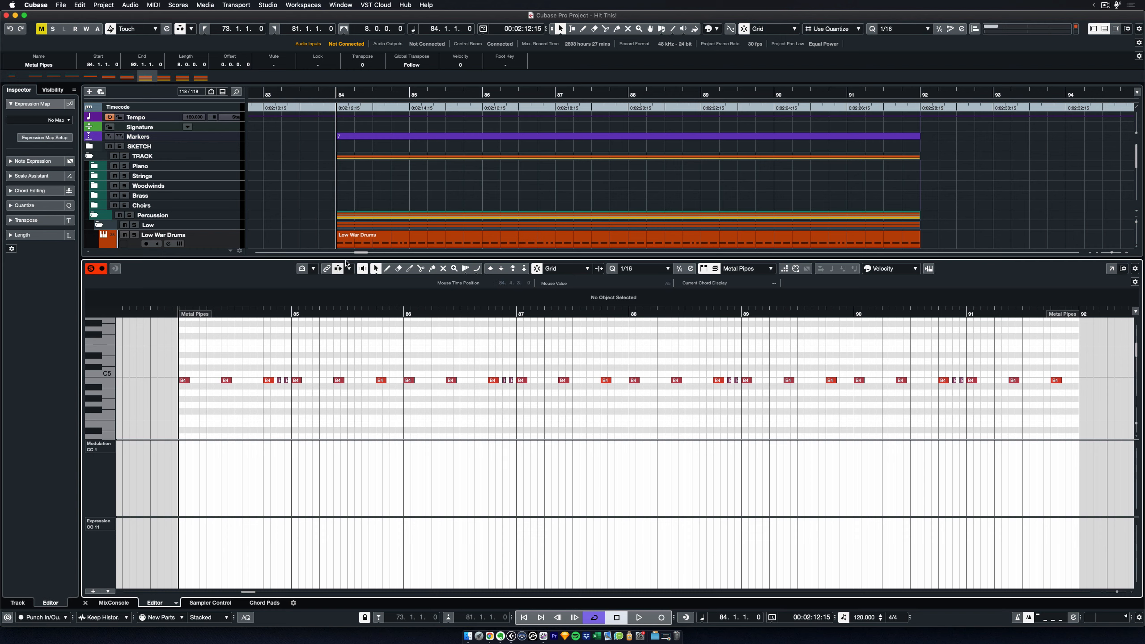
scroll(376, 231, down, 4)
scroll(376, 232, down, 3)
scroll(375, 233, down, 1)
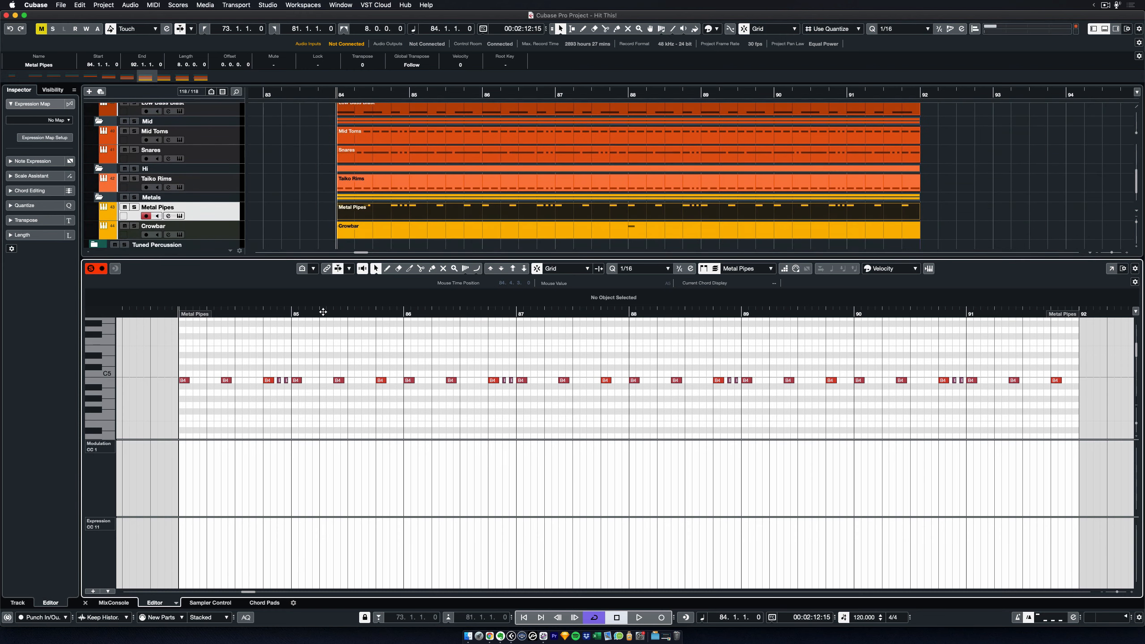
Close the Key Editor, listen to the Metal Pipes track soloed from bar 84, and unsolo it after stopping playback
key(Return)
click(239, 327)
click(135, 358)
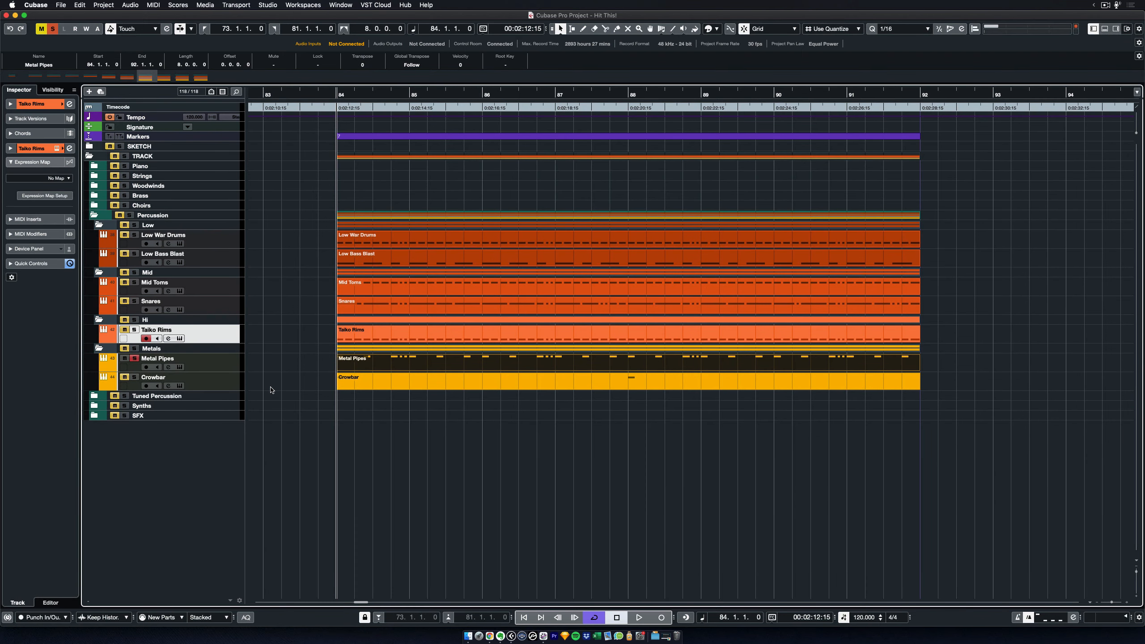
key(space)
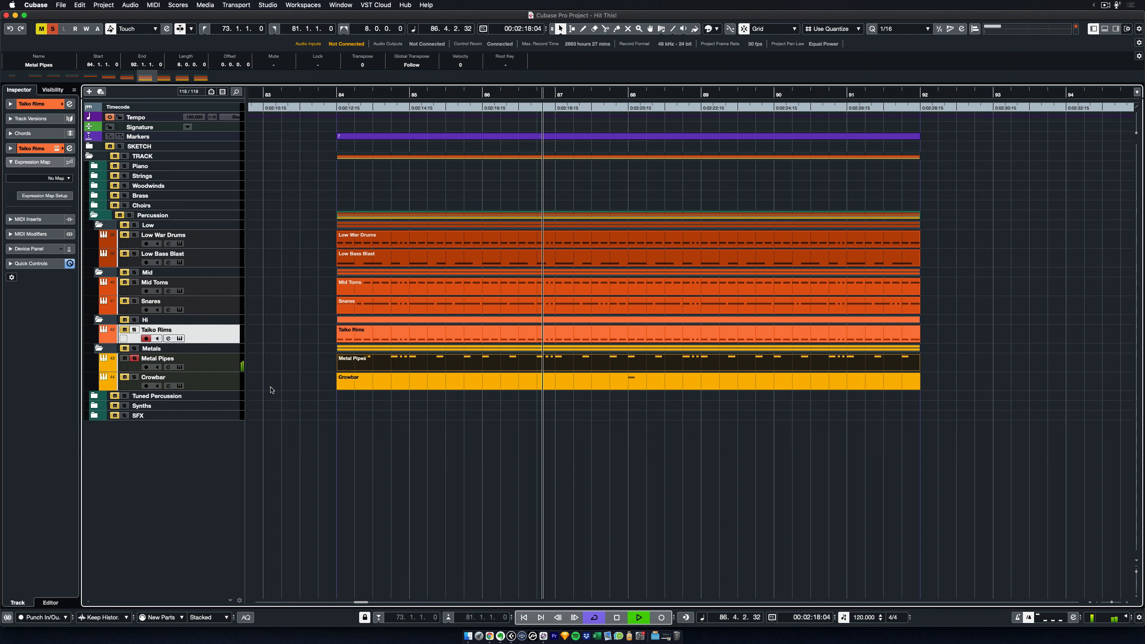
key(space)
click(308, 383)
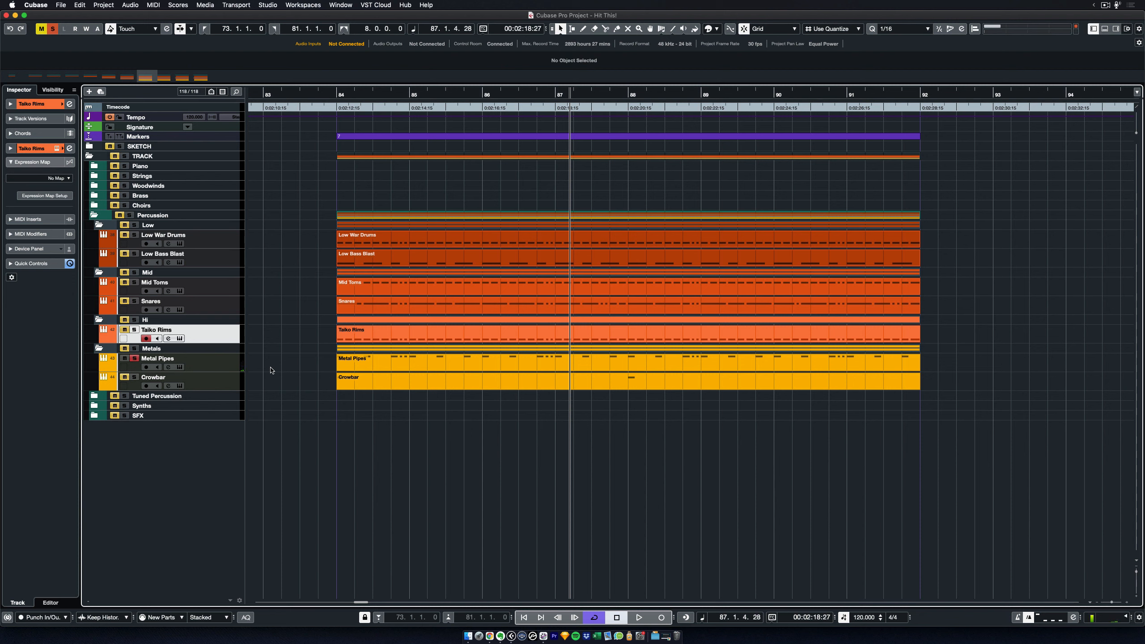
click(134, 358)
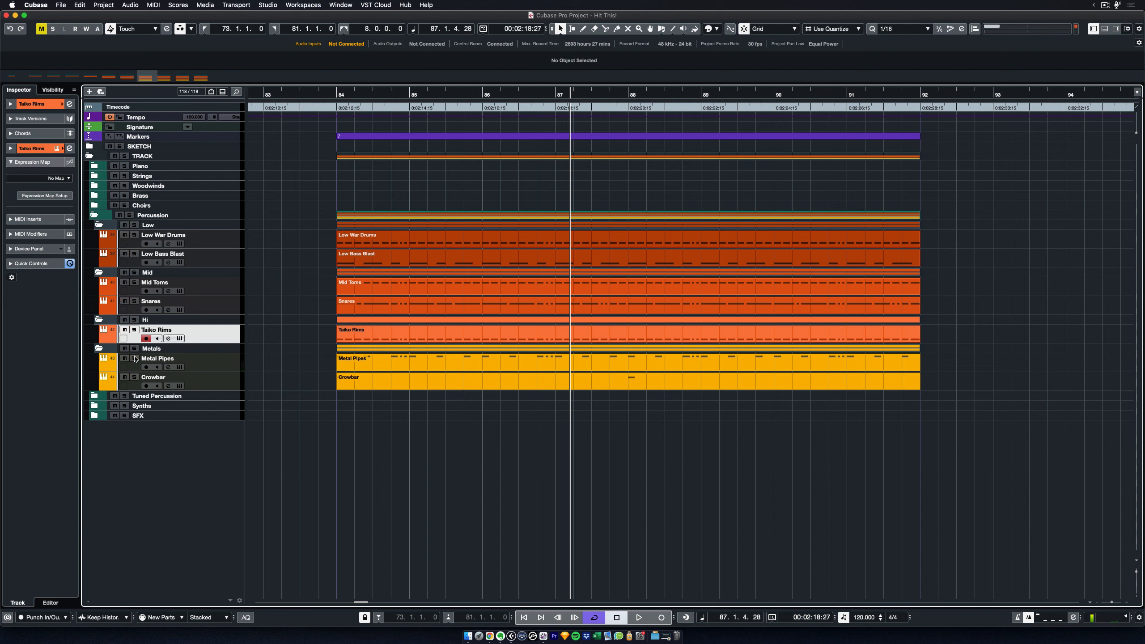
Open the Crowbar part in the Key Editor, audition its A4 notes at bars 84 and 88, and close the editor
click(236, 389)
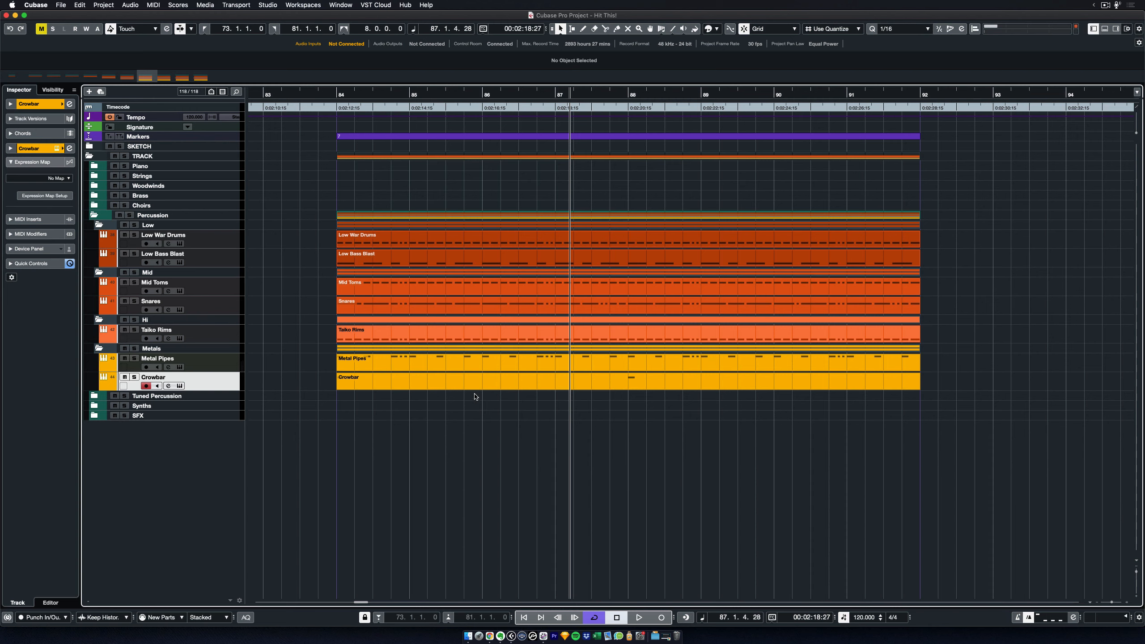
double_click(472, 378)
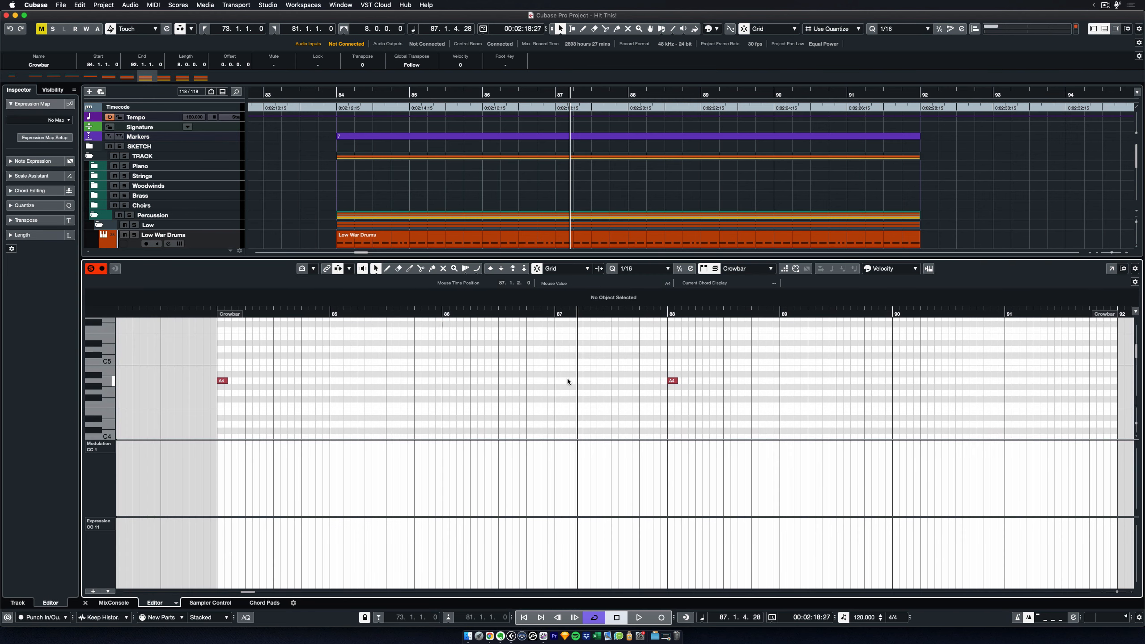
click(224, 380)
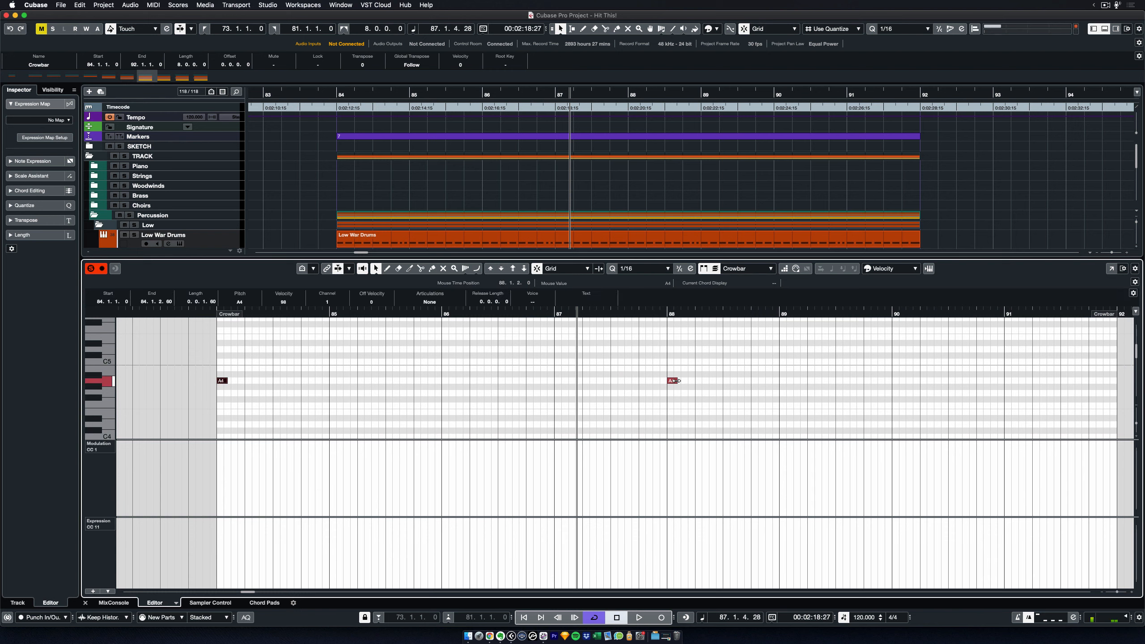
click(674, 381)
key(Return)
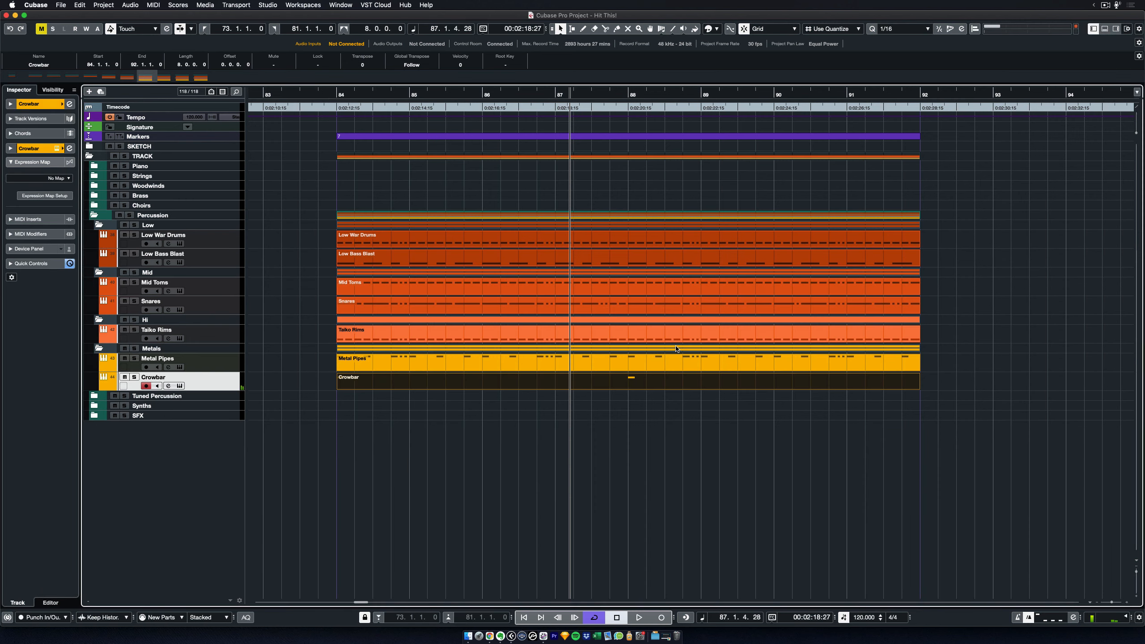
Solo the Metals folder and set the cycle range to the Crowbar part at bars 84 to 92
key(s)
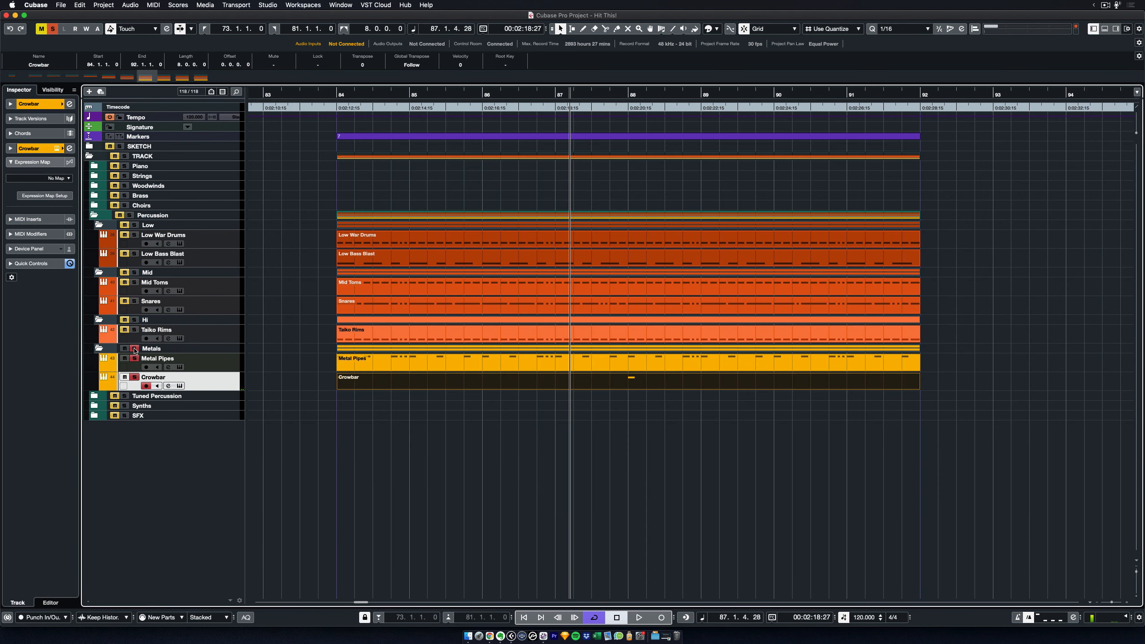
click(341, 444)
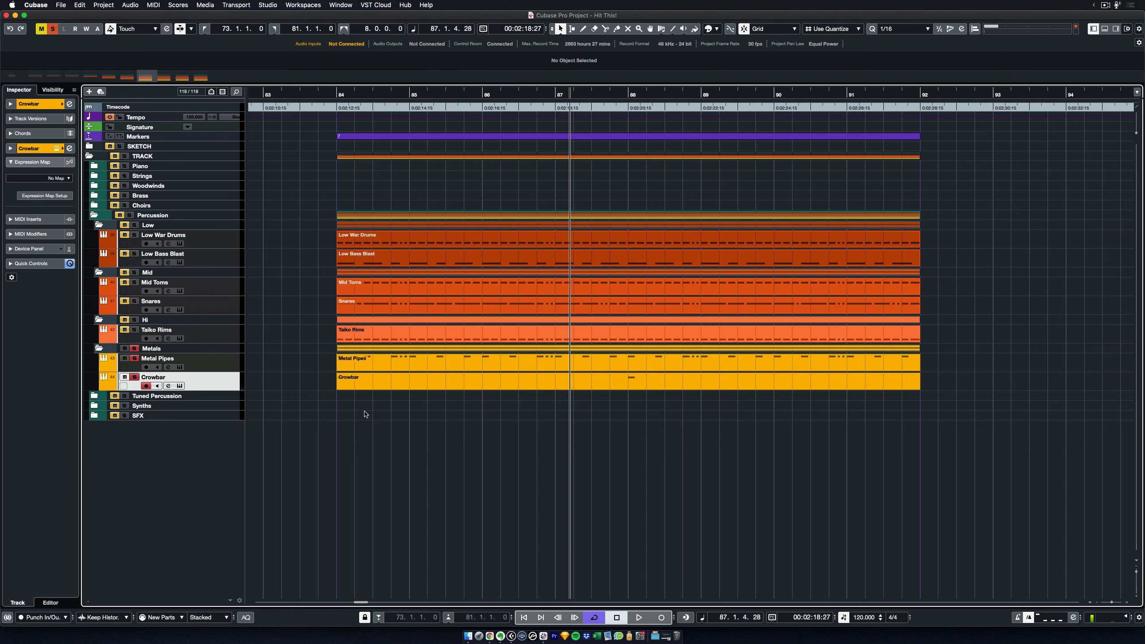
key(KP_1)
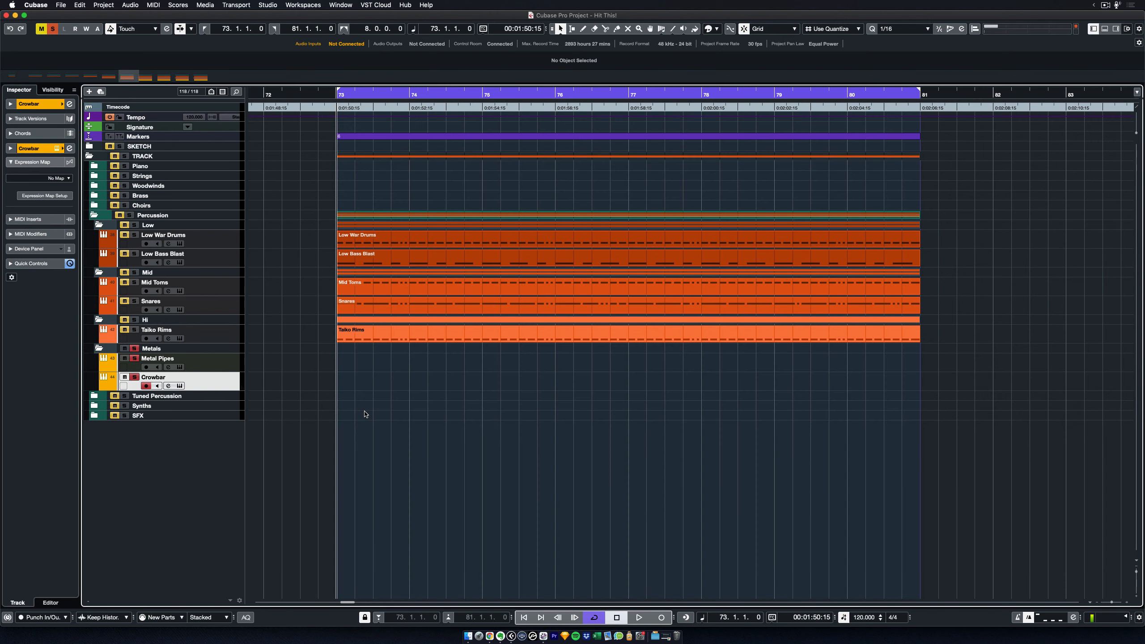
scroll(306, 453, right, 10)
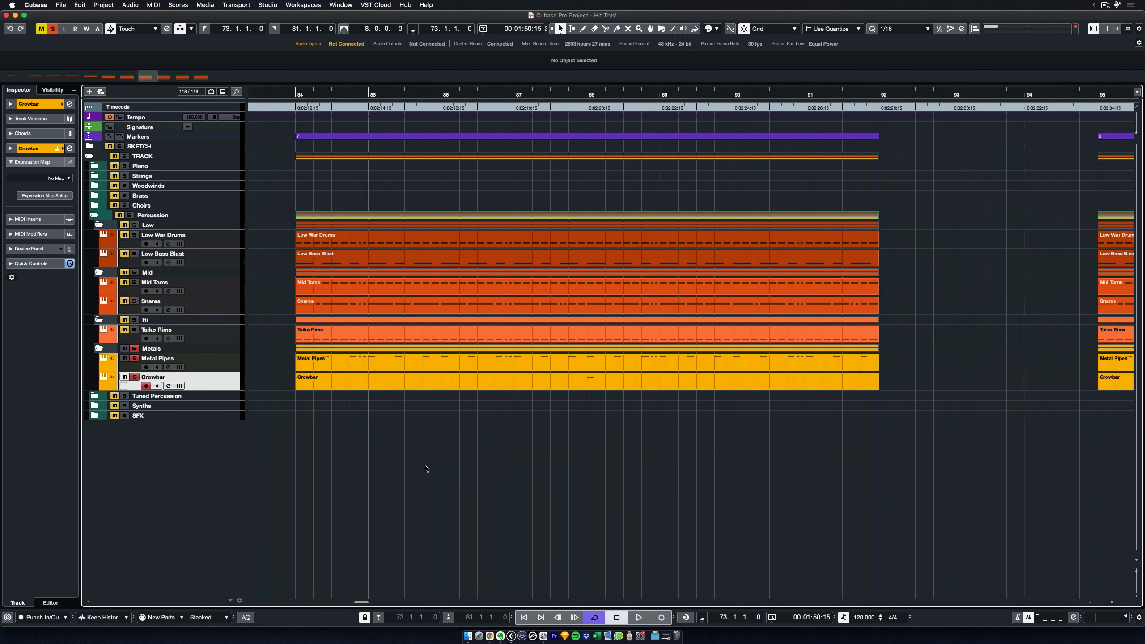
scroll(425, 469, right, 1)
click(474, 385)
scroll(568, 440, left, 2)
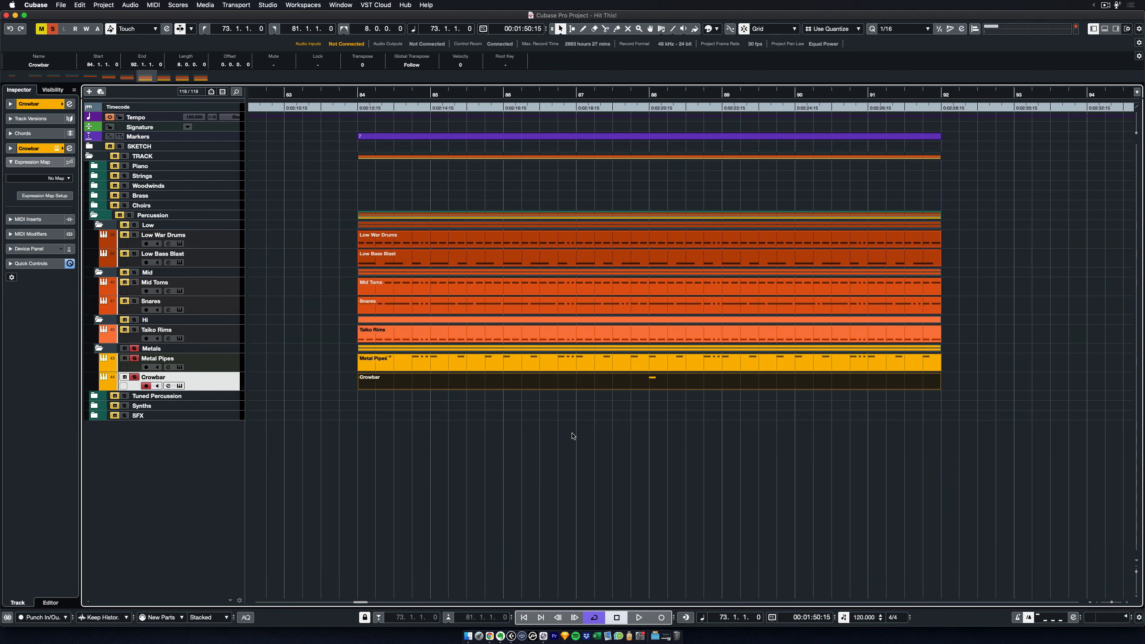
key(p)
key(l)
Play the soloed Metals from bar 84 past the second Crowbar hit, stop playback, and unsolo the folder
key(space)
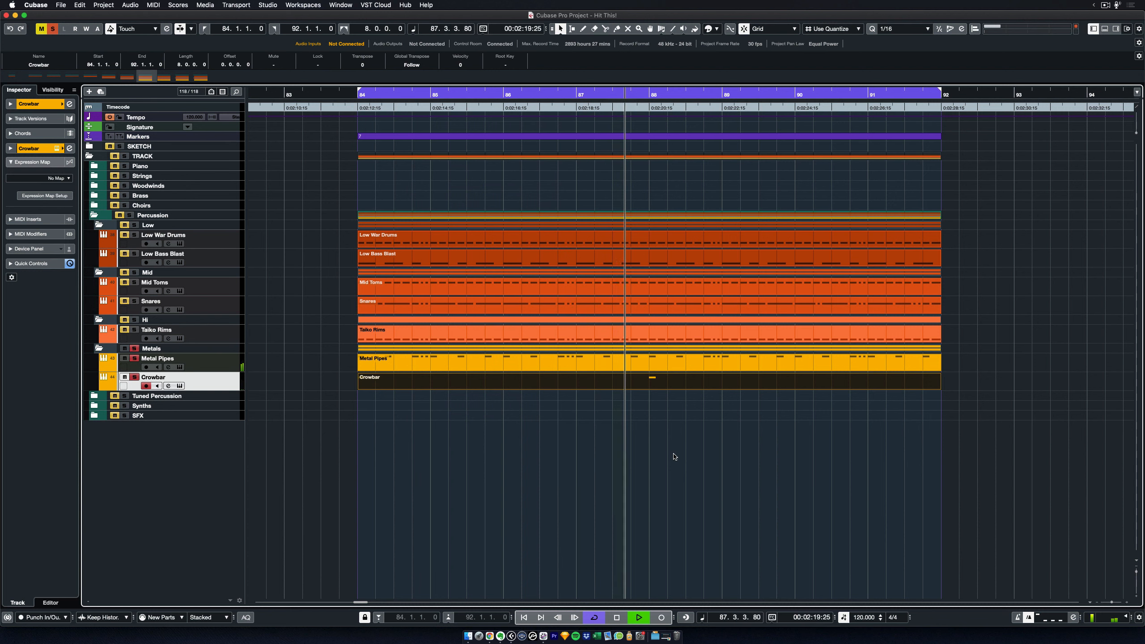
key(space)
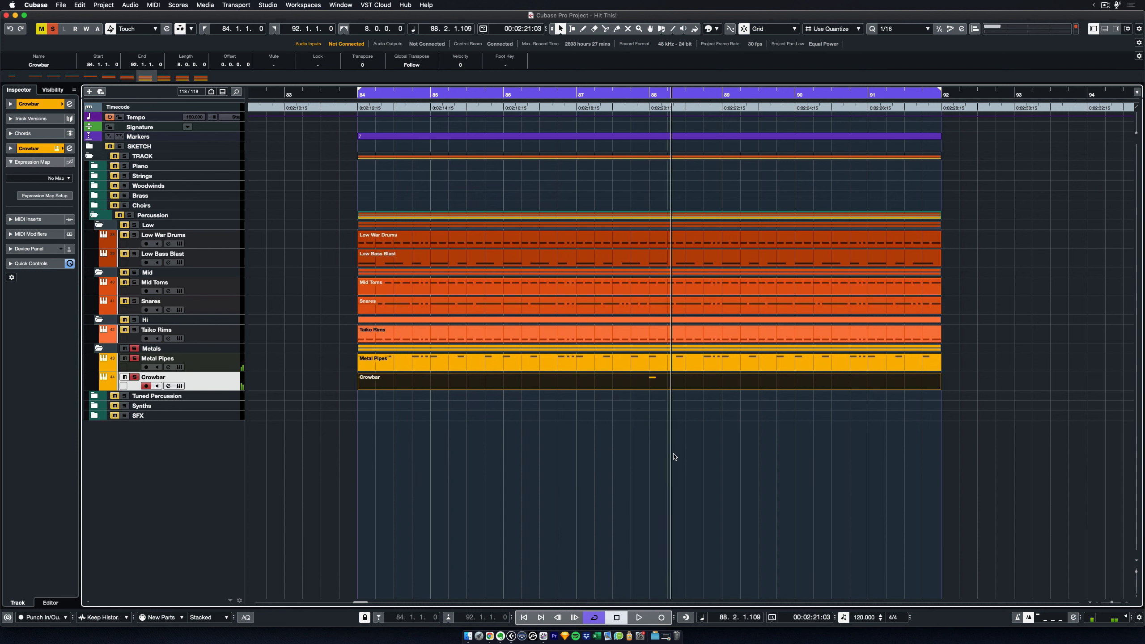
click(134, 349)
click(404, 485)
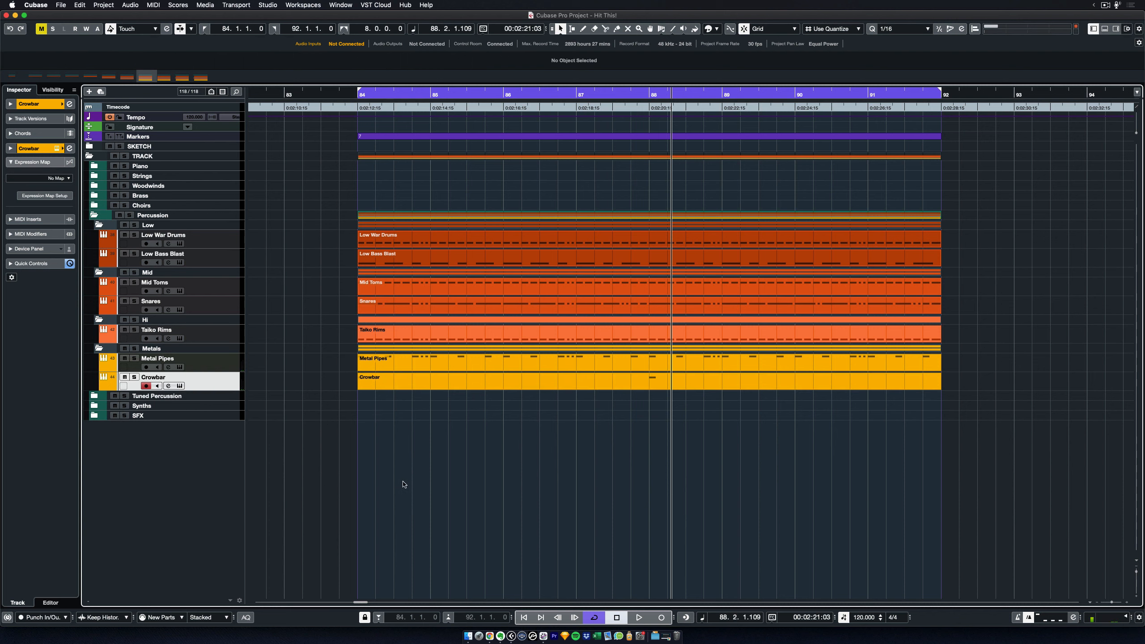
Play the full percussion section with the Metals from bar 84 and stop playback
key(1)
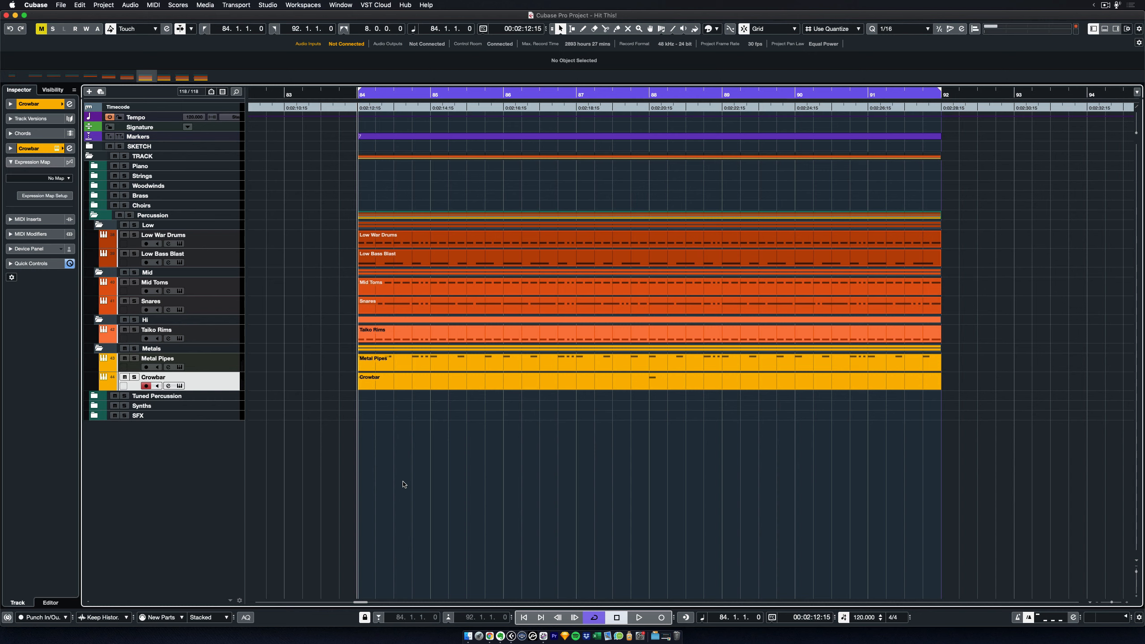
key(space)
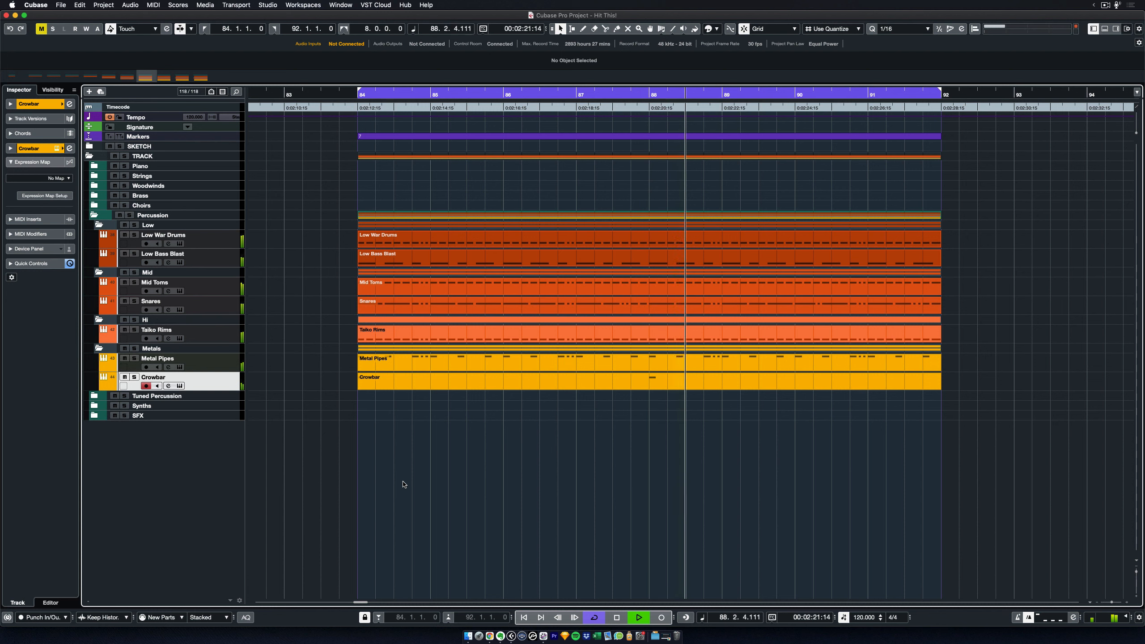
key(space)
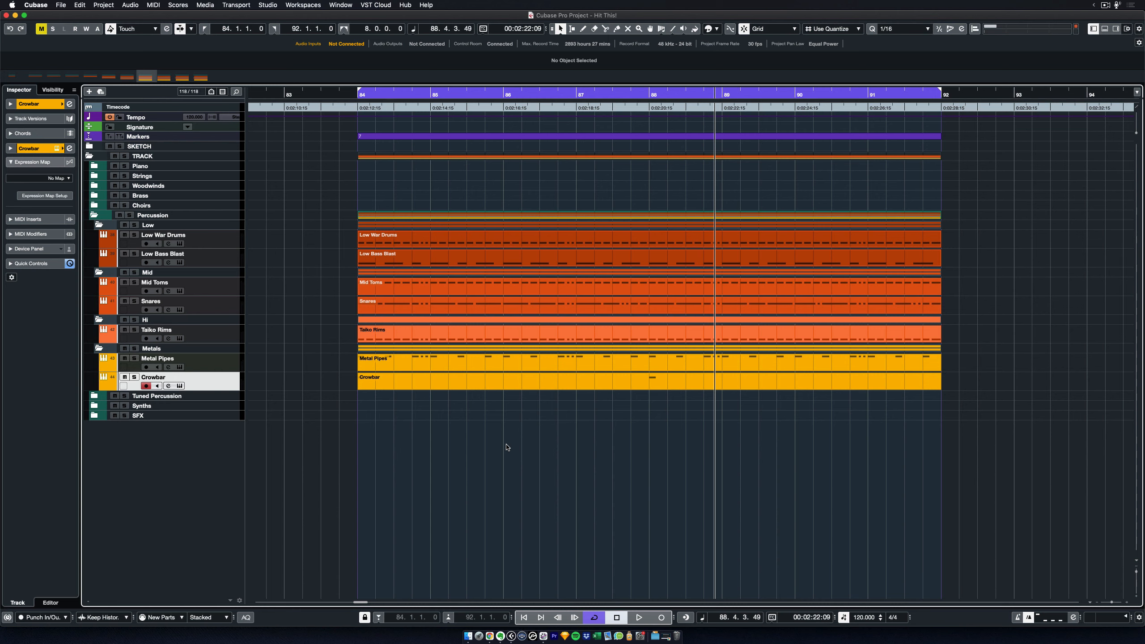
Go to the next section at bar 95 and open its Snares part in the Key Editor, keeping the Snares track in view
key(shift+n)
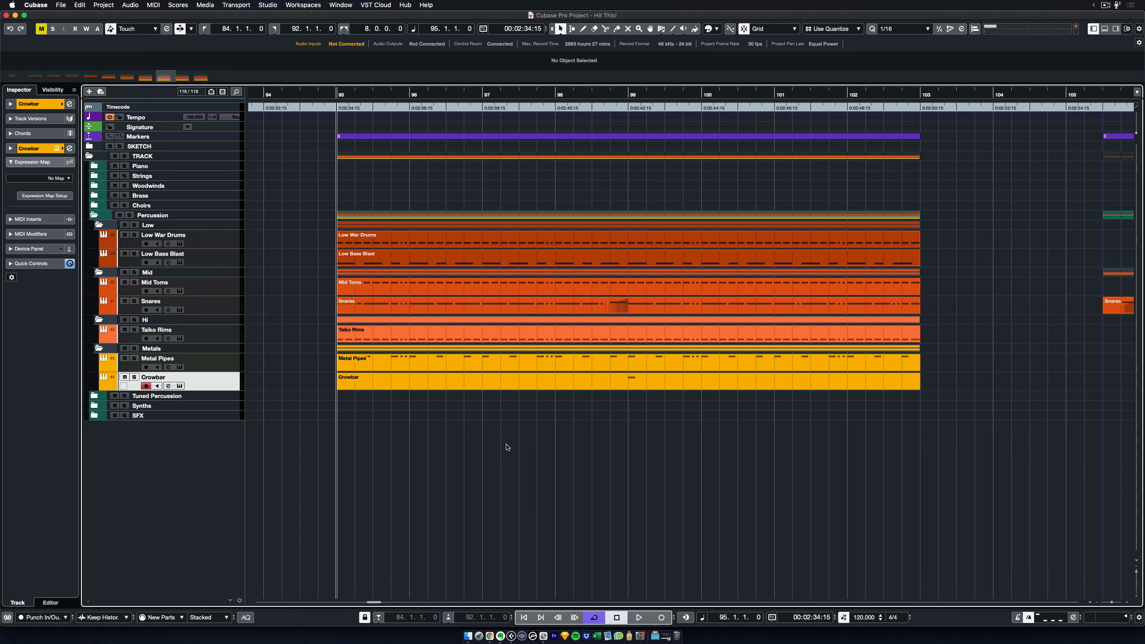
click(239, 313)
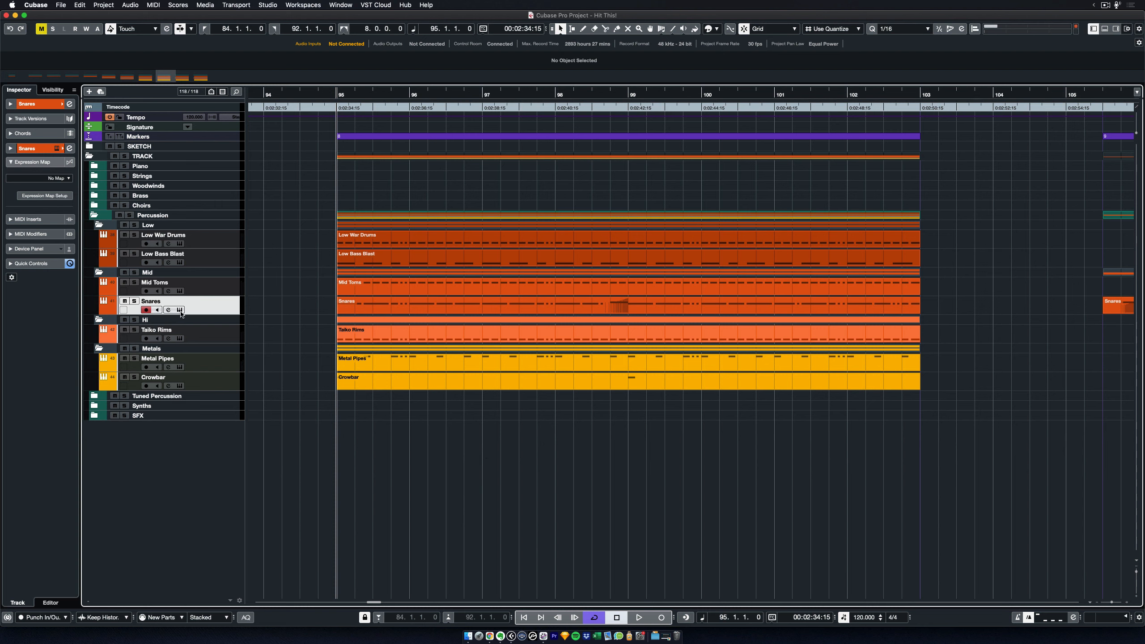
double_click(593, 307)
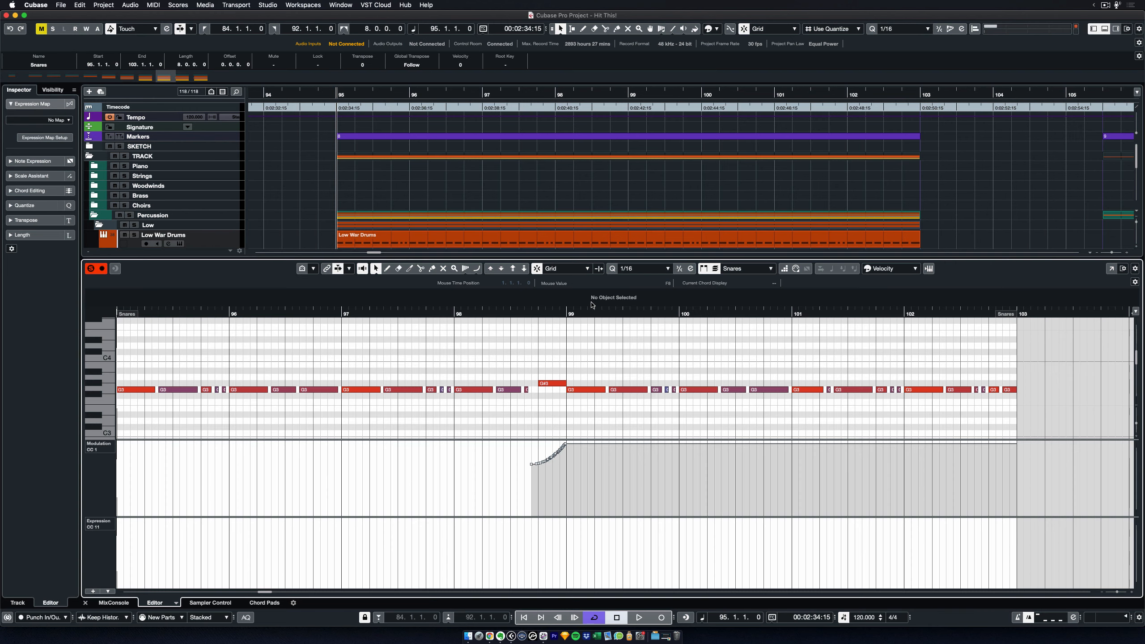
scroll(594, 187, down, 6)
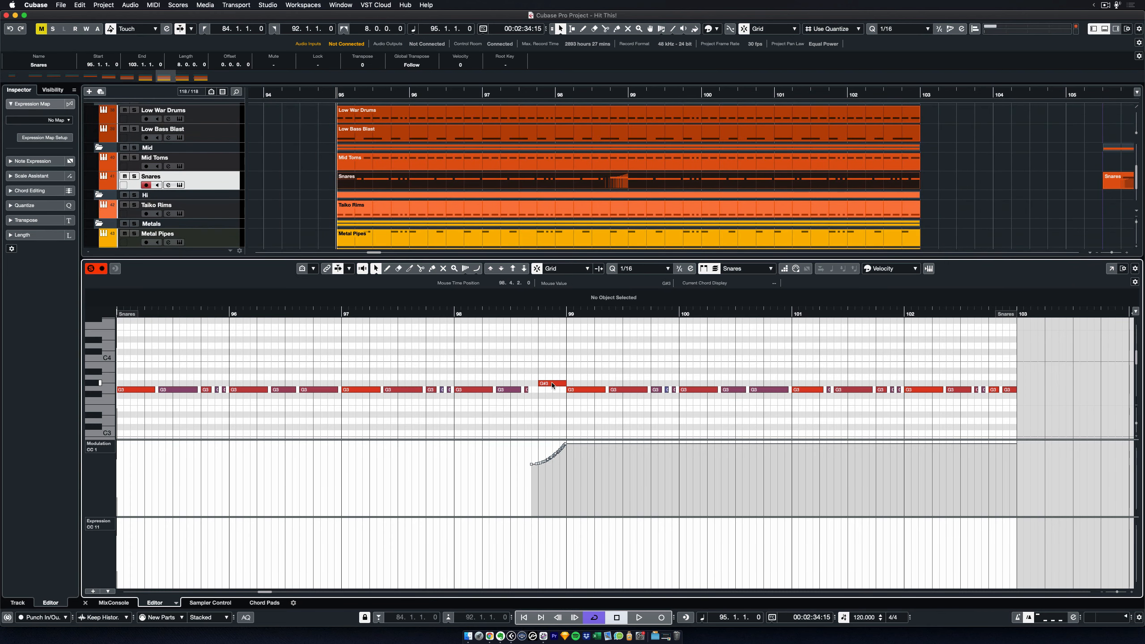
Audition the G3 snare hit at bar 98 and the G#3 note just before bar 99, leaving nothing selected
click(476, 389)
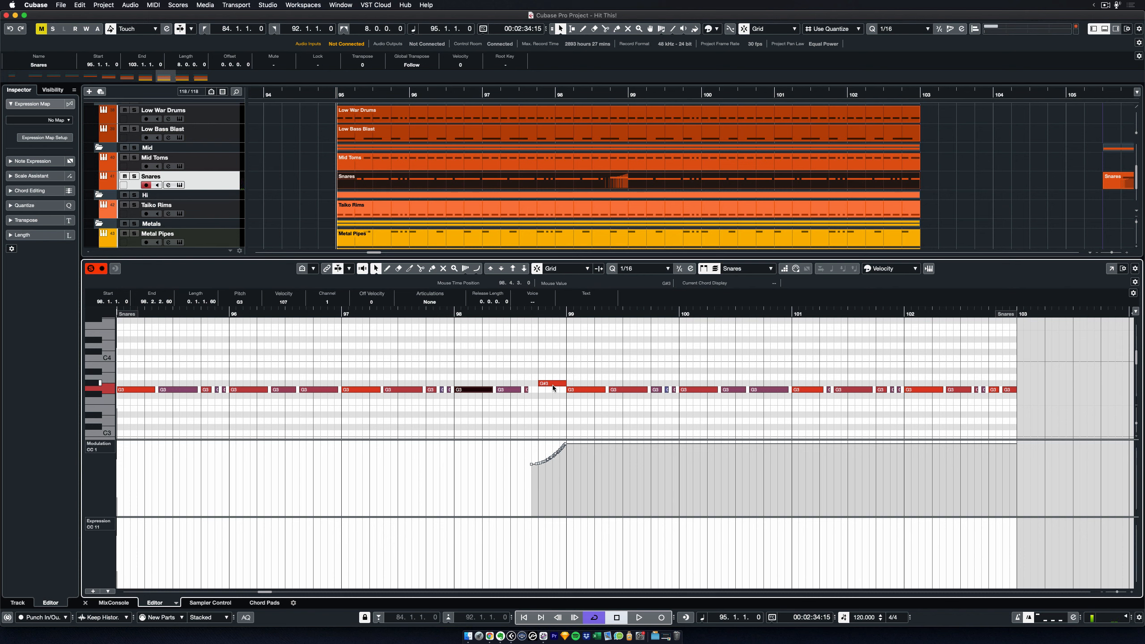
click(553, 370)
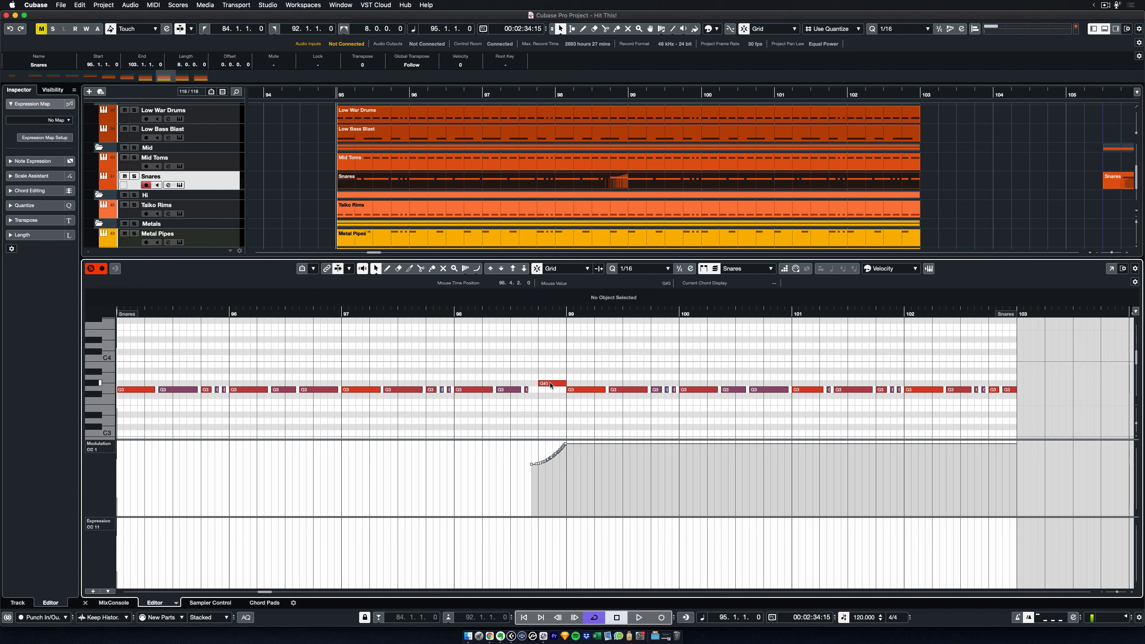
click(554, 384)
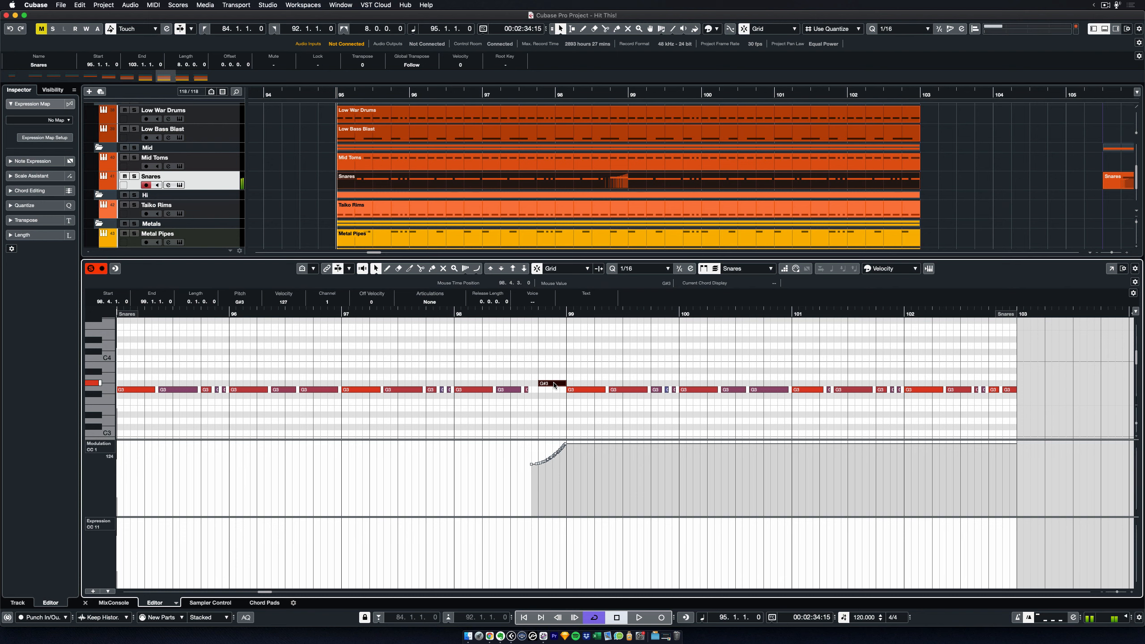
click(557, 359)
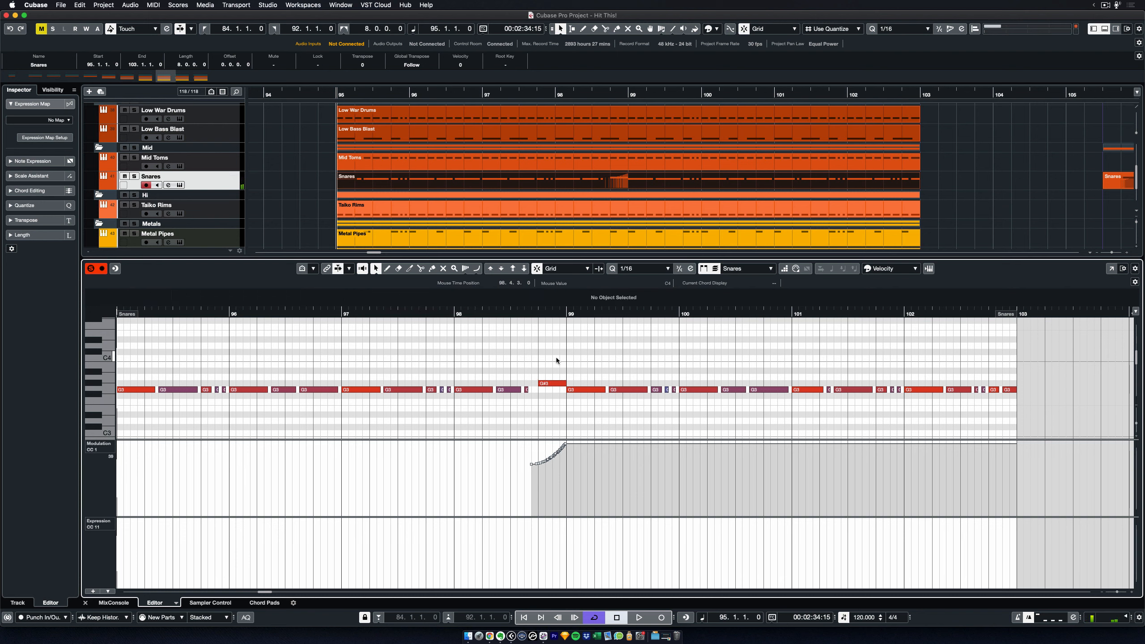
Set the cycle range to the Snares part at bars 95 to 103 and play from bar 97 past the G#3 note
click(455, 313)
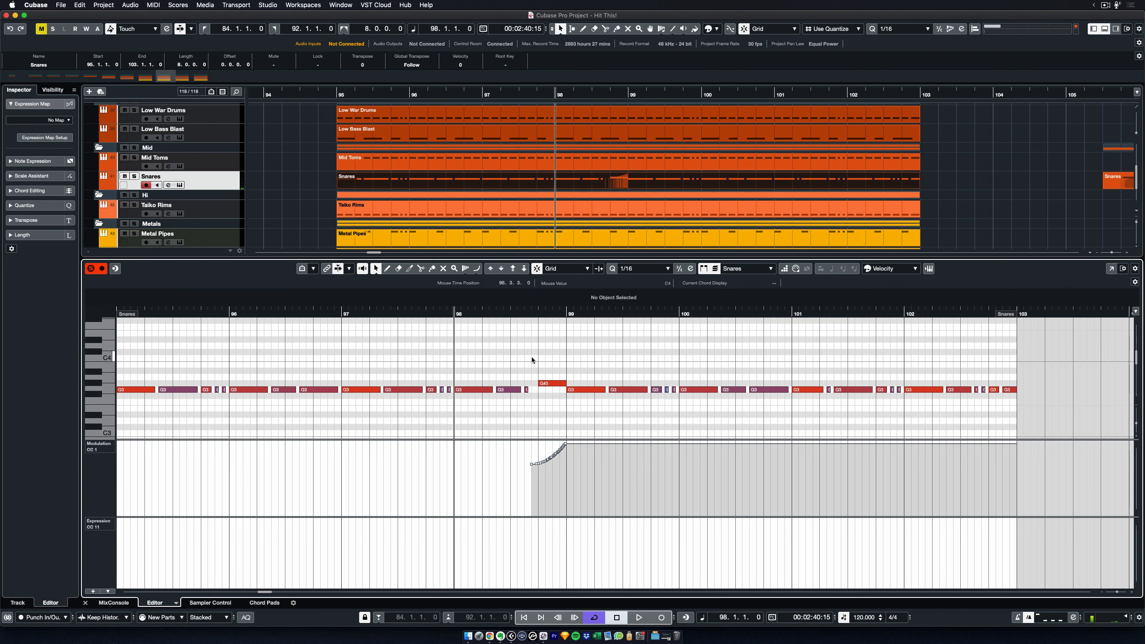
key(p)
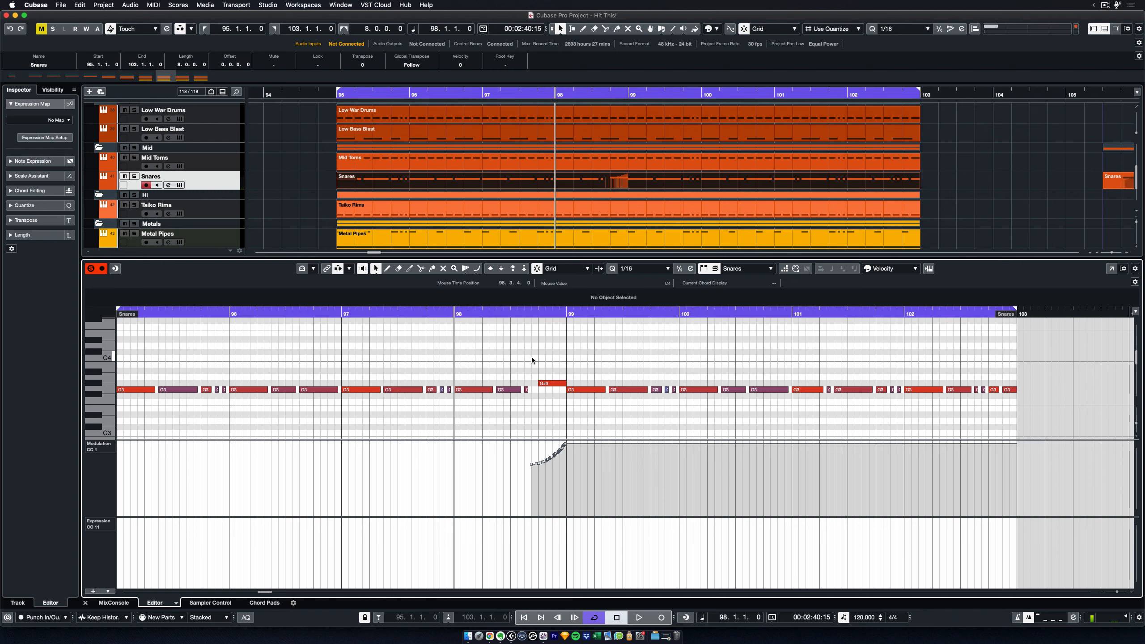
click(341, 314)
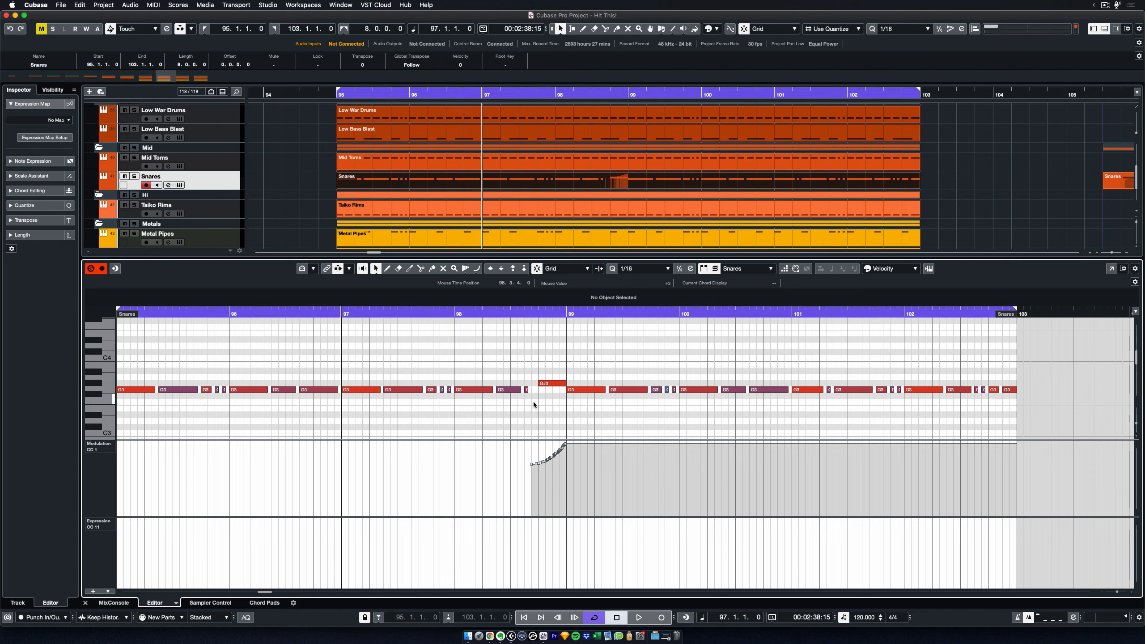
scroll(496, 354, left, 3)
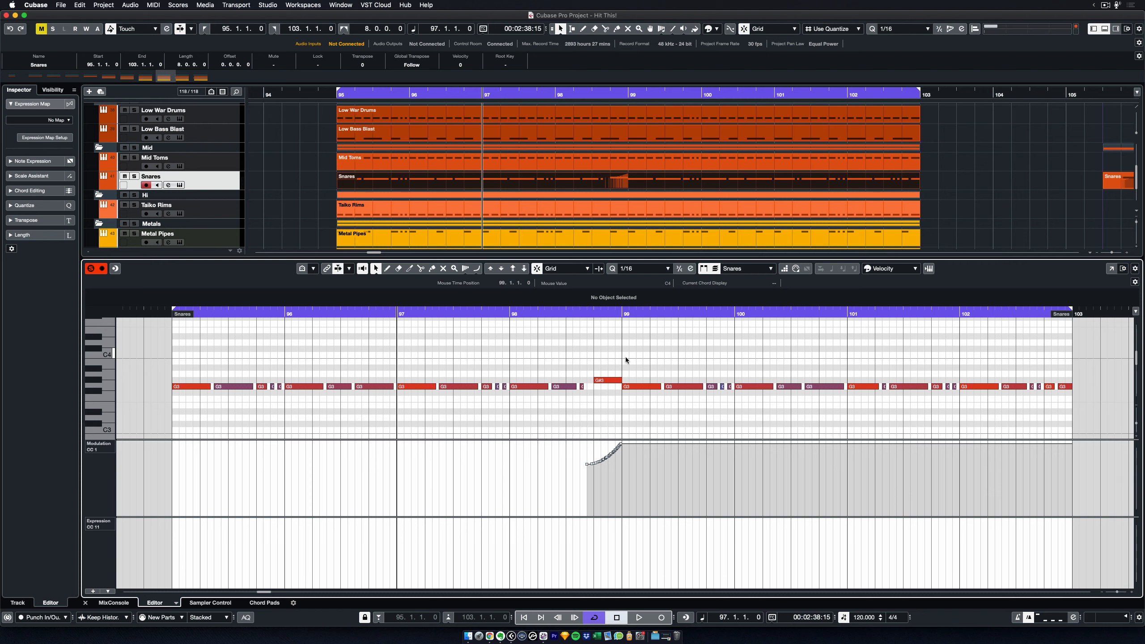
key(space)
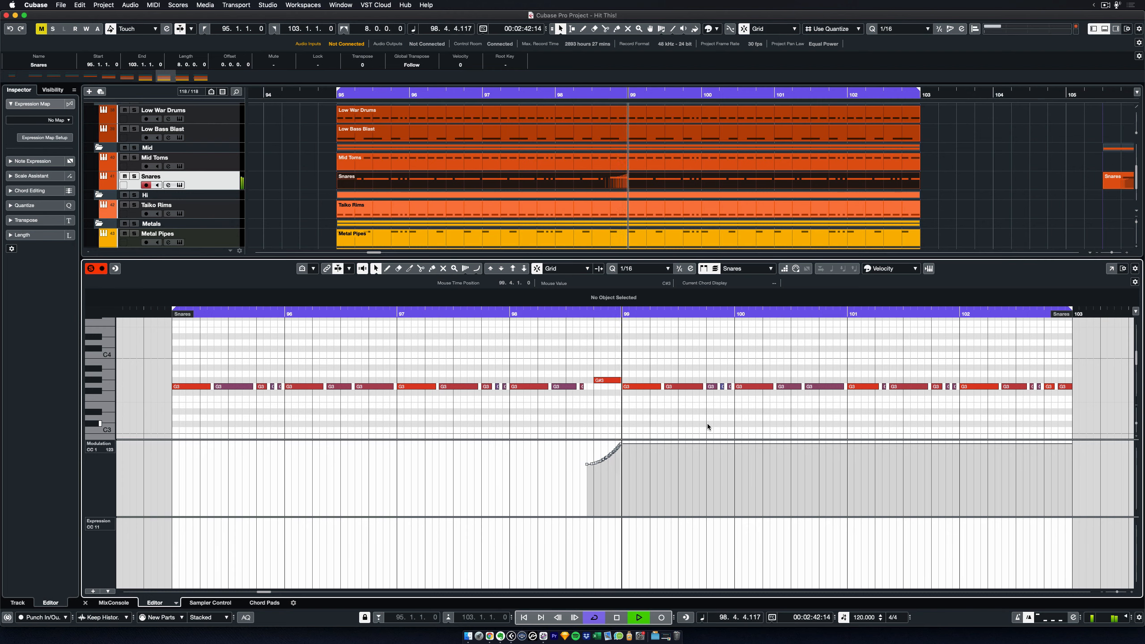
key(space)
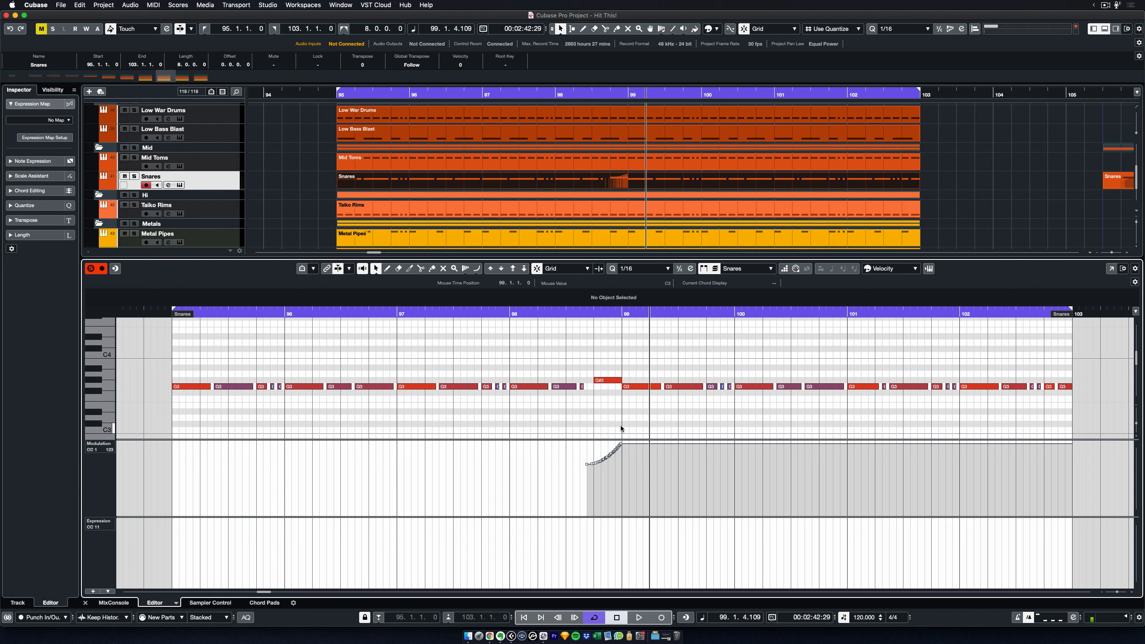
Transpose the G#3 note just before bar 99 down a semitone to G3 and deselect it
click(612, 380)
key(Down)
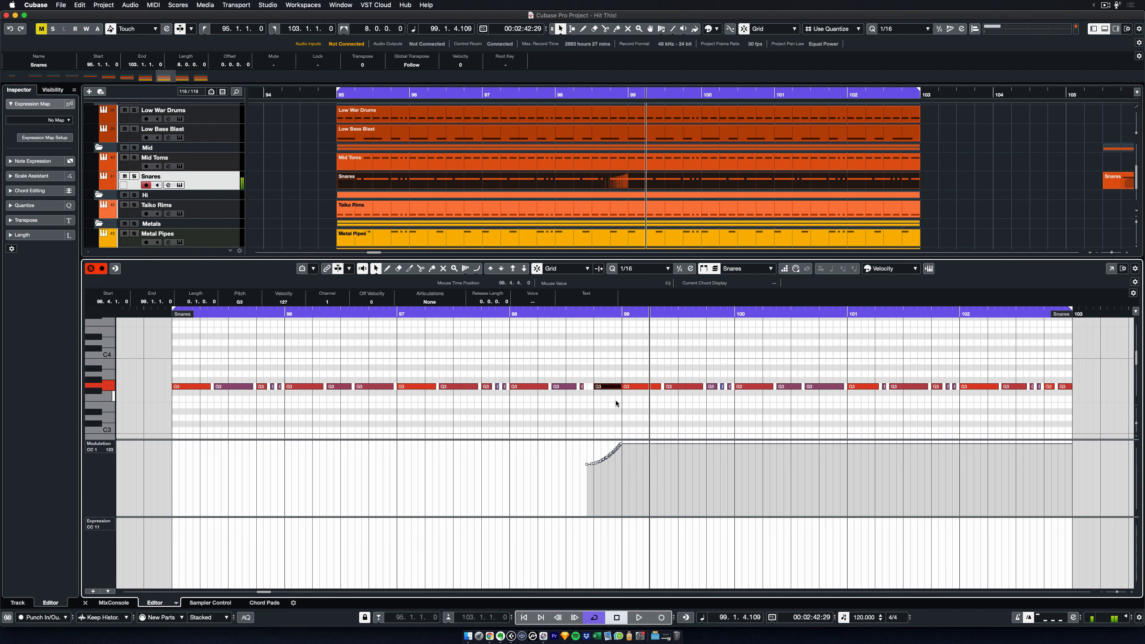
click(608, 361)
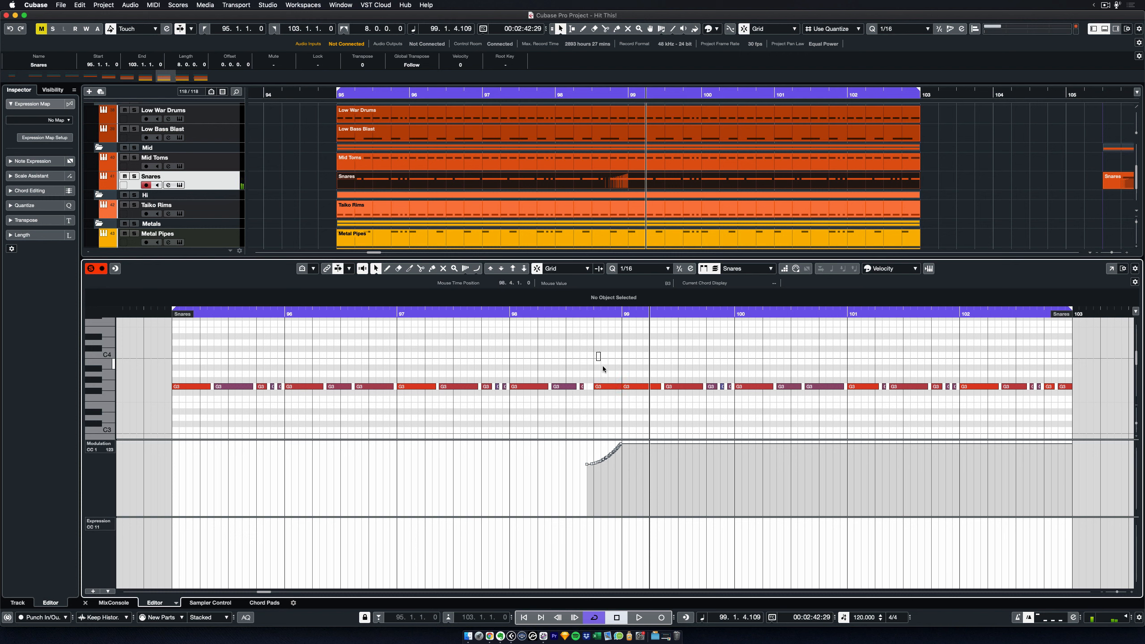
Transpose the G3 note just before bar 99 up a semitone to G#3, leaving nothing selected and the selection tool active
click(609, 387)
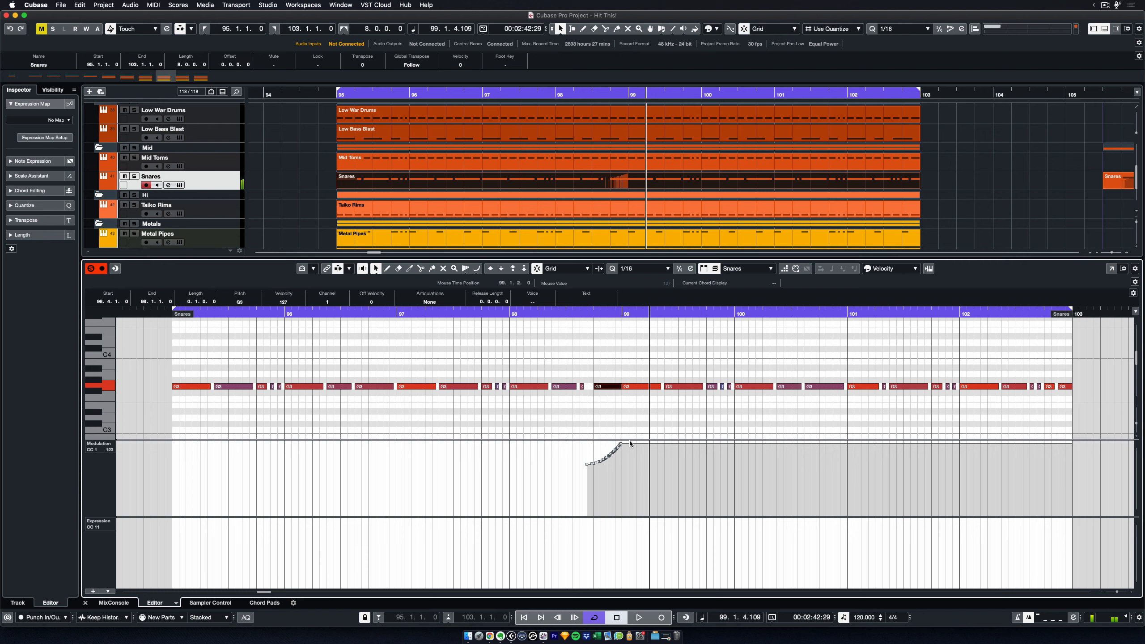
key(Up)
click(634, 360)
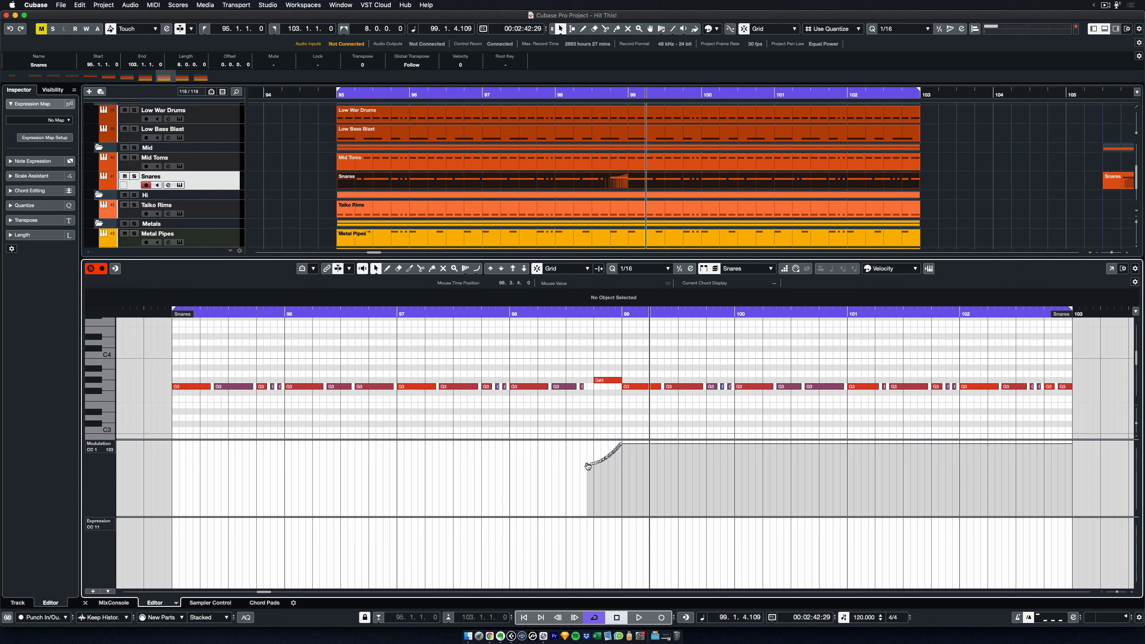
key(9)
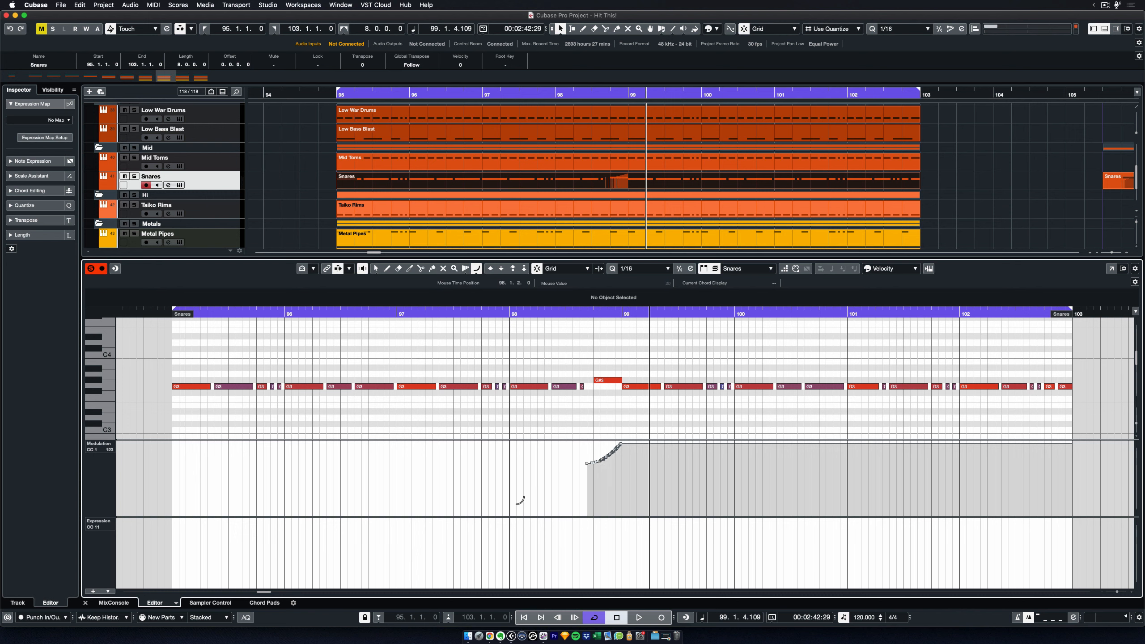
key(1)
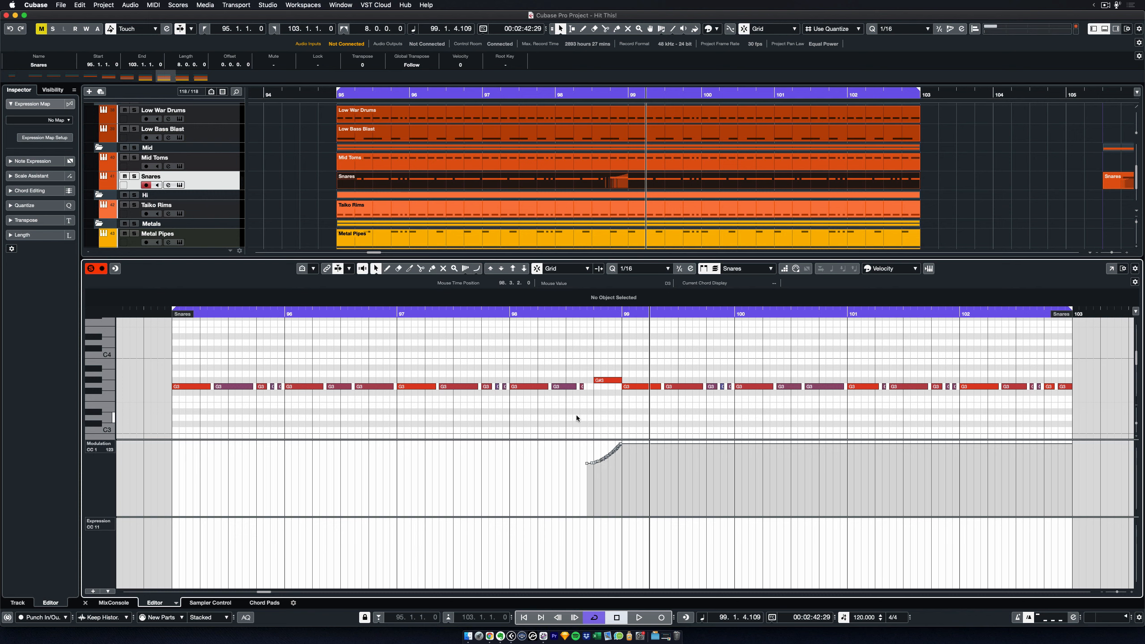
Close the Key Editor and play the percussion from the cycle start at bar 95 to about bar 100, leaving no part selected
key(super+alt+e)
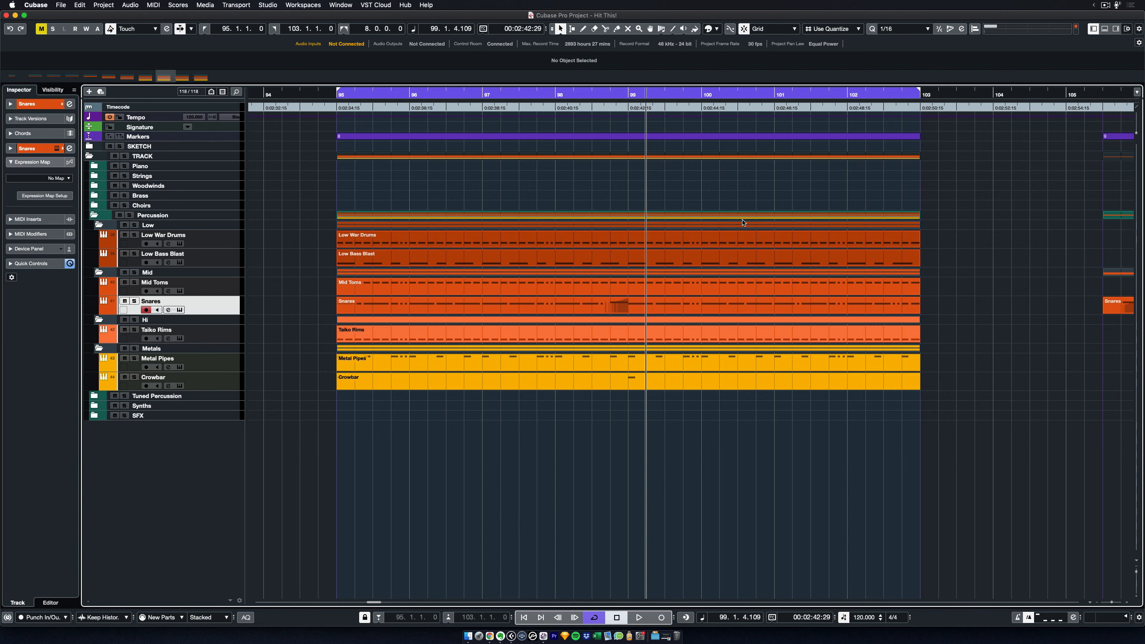
key(KP_1)
key(space)
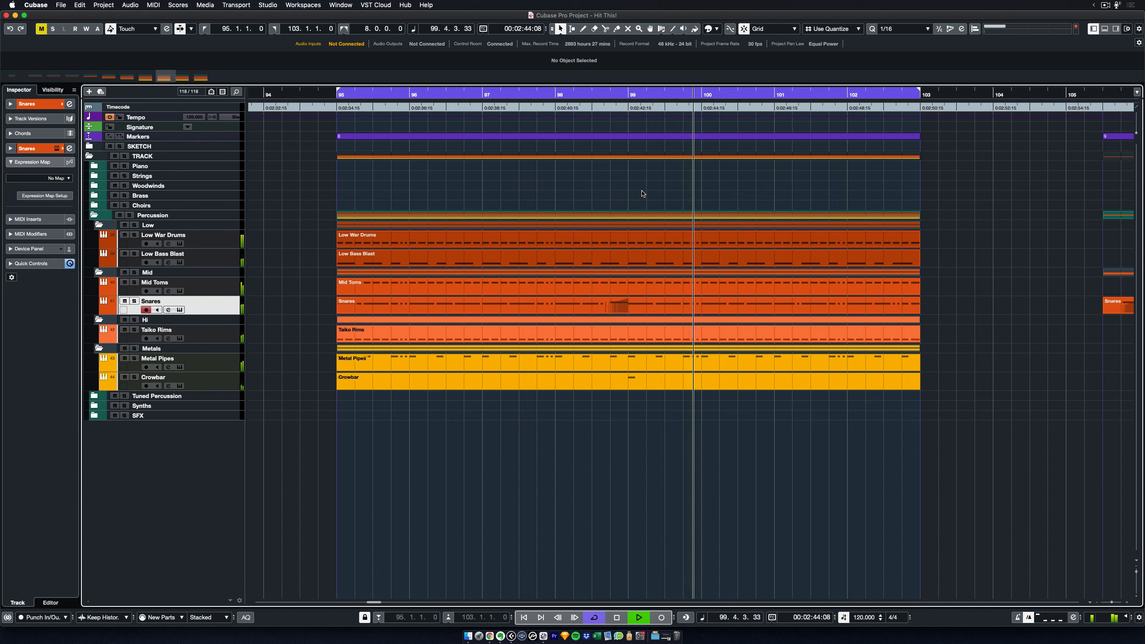
key(space)
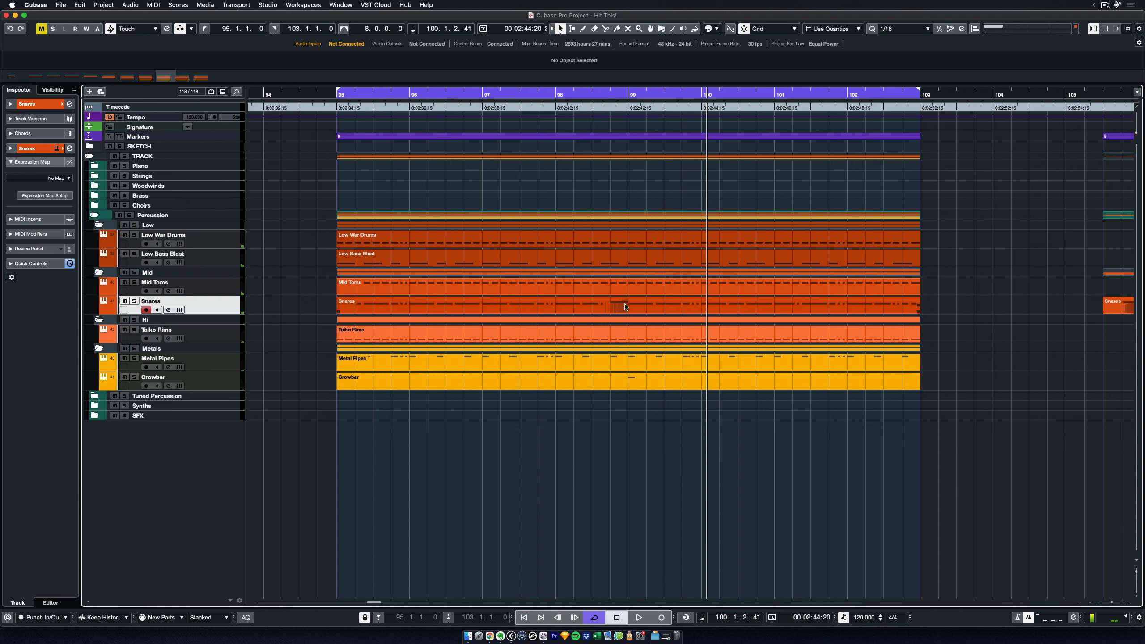
click(634, 381)
click(748, 446)
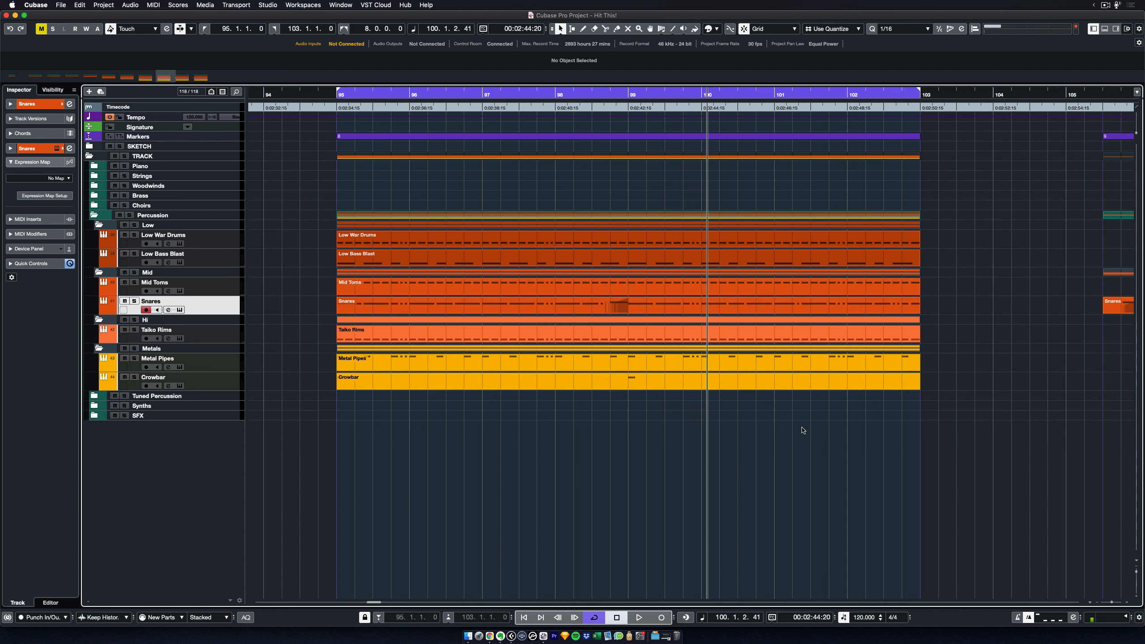
Go to the next section, place the playhead at 105.3 where its Snares part starts, and open that part in the Key Editor
scroll(767, 439, right, 10)
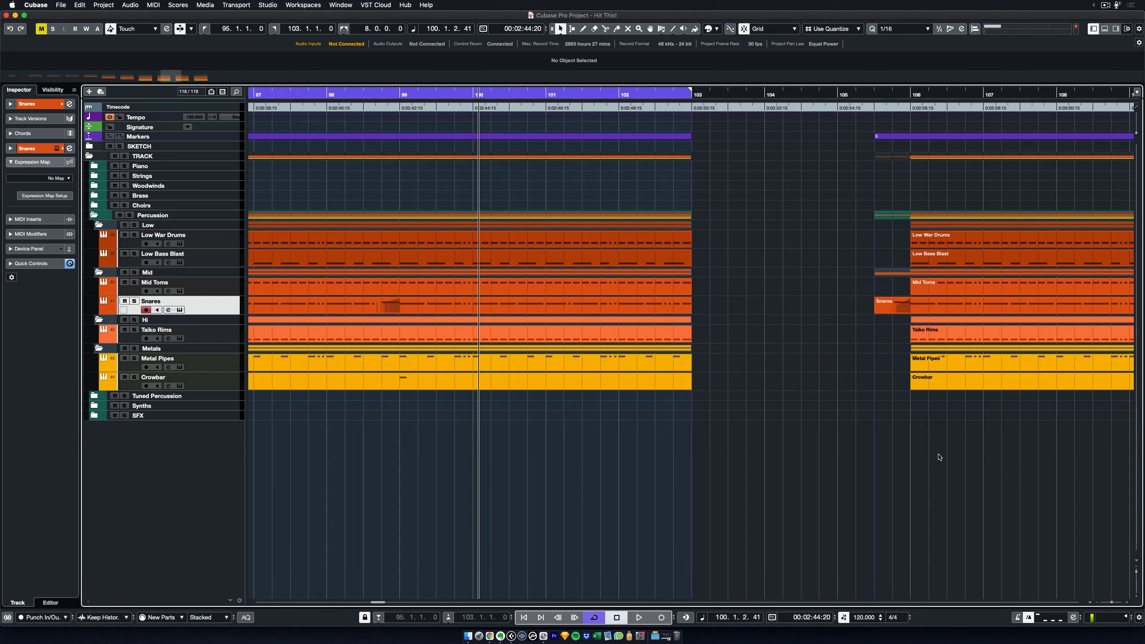
scroll(637, 458, right, 5)
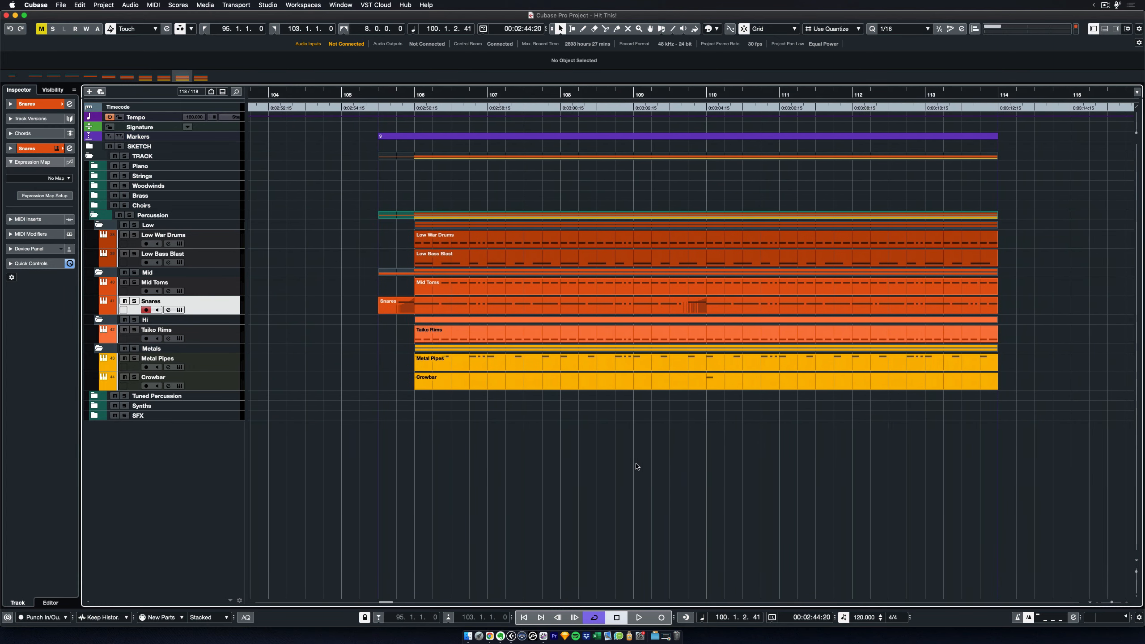
click(378, 95)
click(407, 310)
click(402, 321)
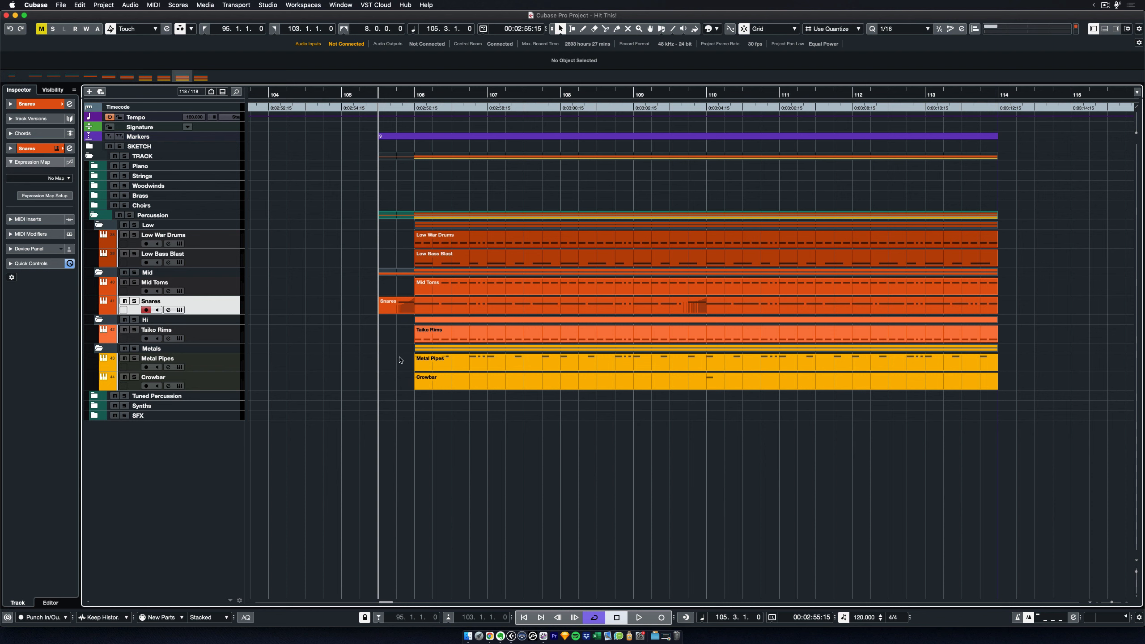
double_click(409, 306)
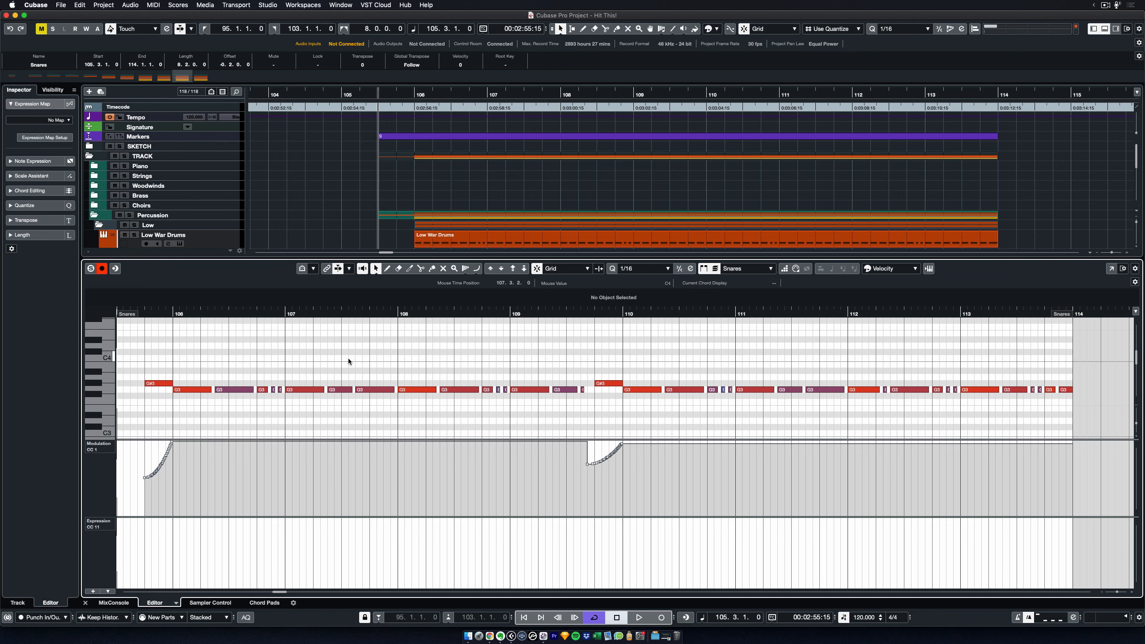
scroll(348, 361, left, 3)
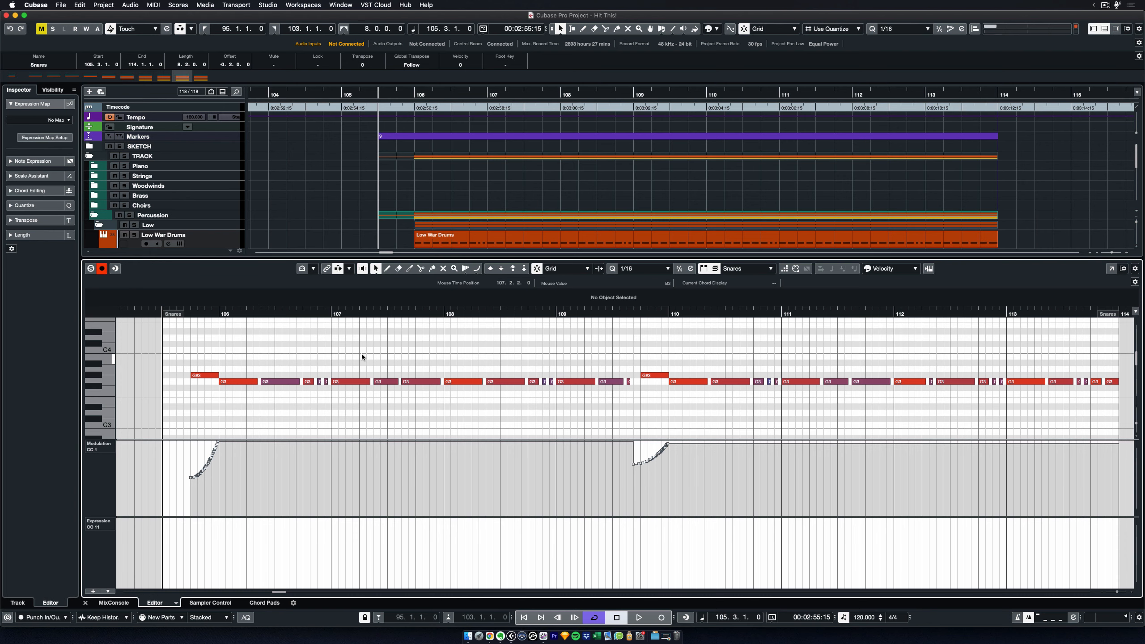
Close the Key Editor and play the section from 105.3 through the opening snare roll to about bar 107
key(Return)
click(393, 340)
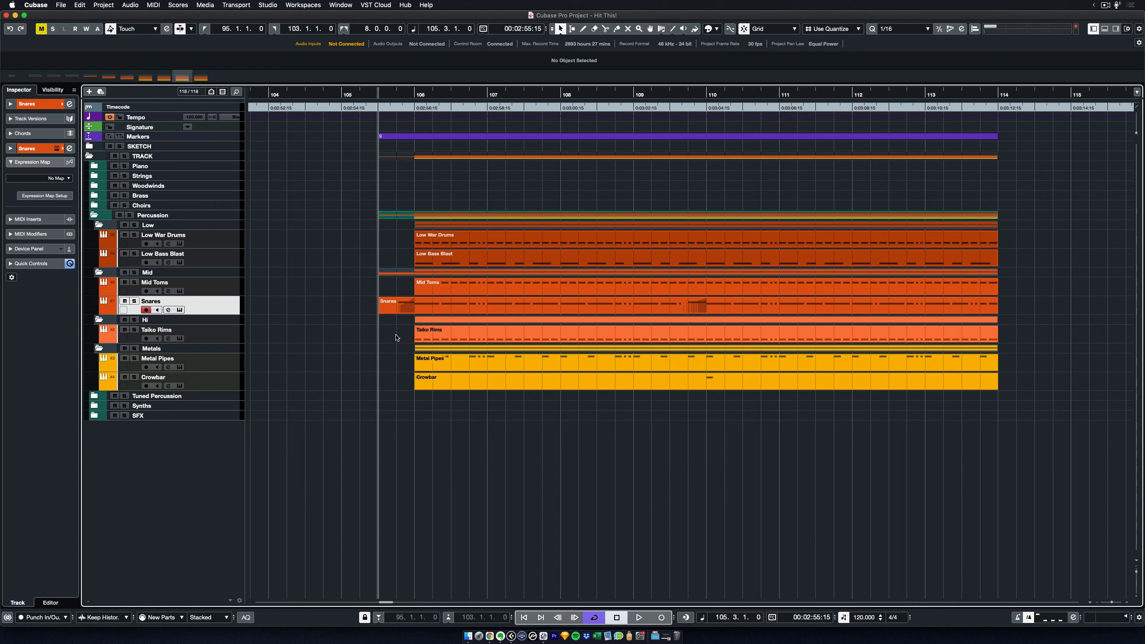
key(space)
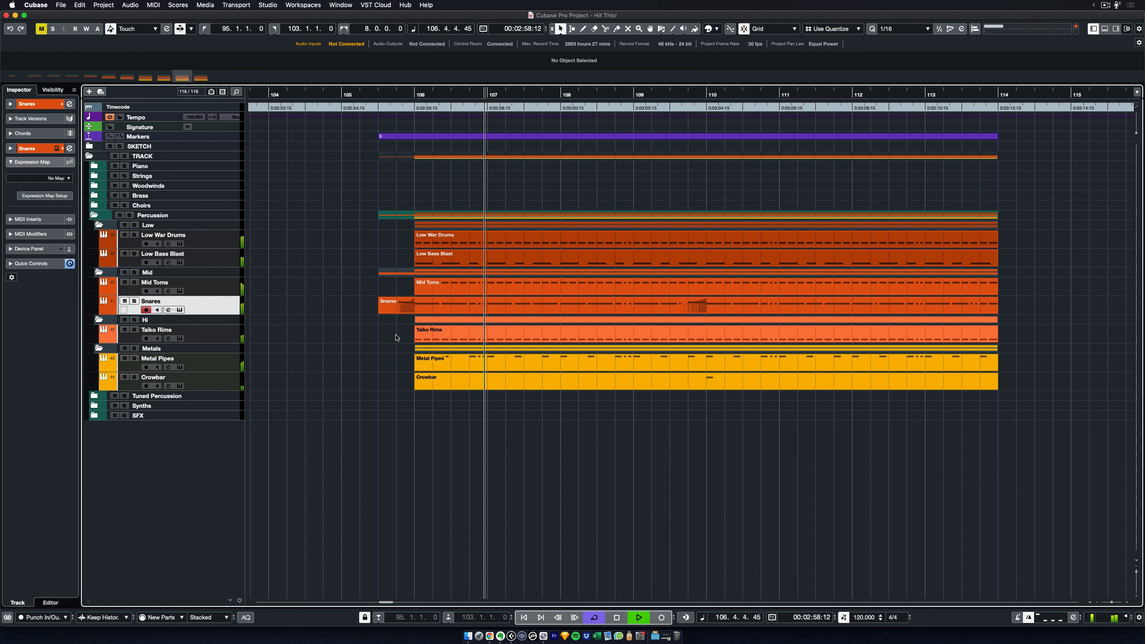
key(space)
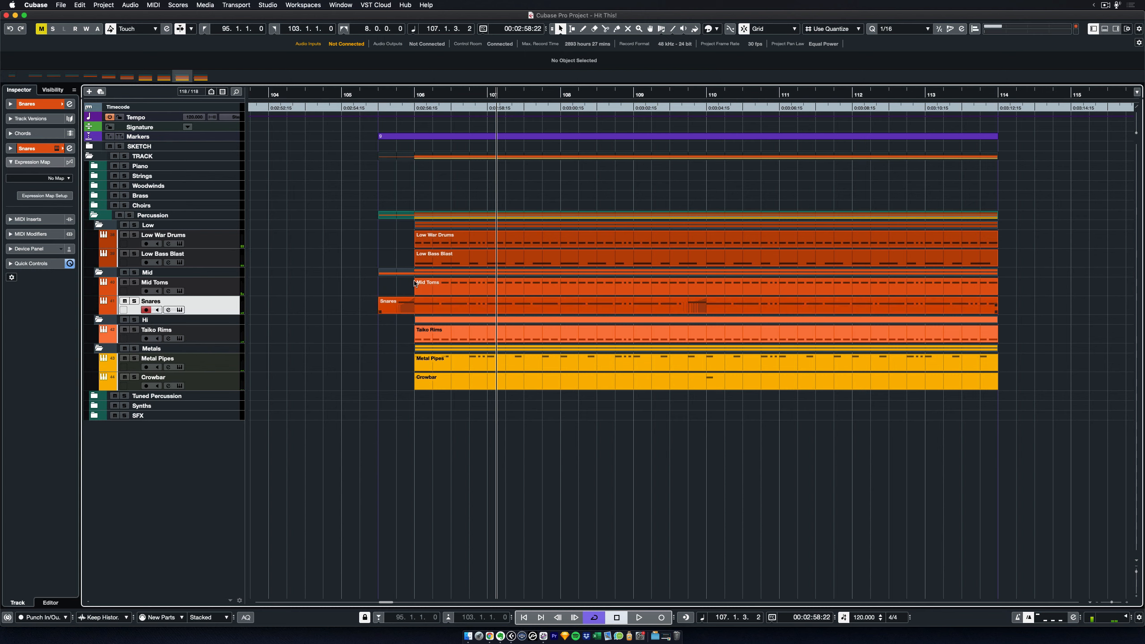
Replay the opening snare roll from 105.3 into bar 107 and save the project
click(383, 95)
key(space)
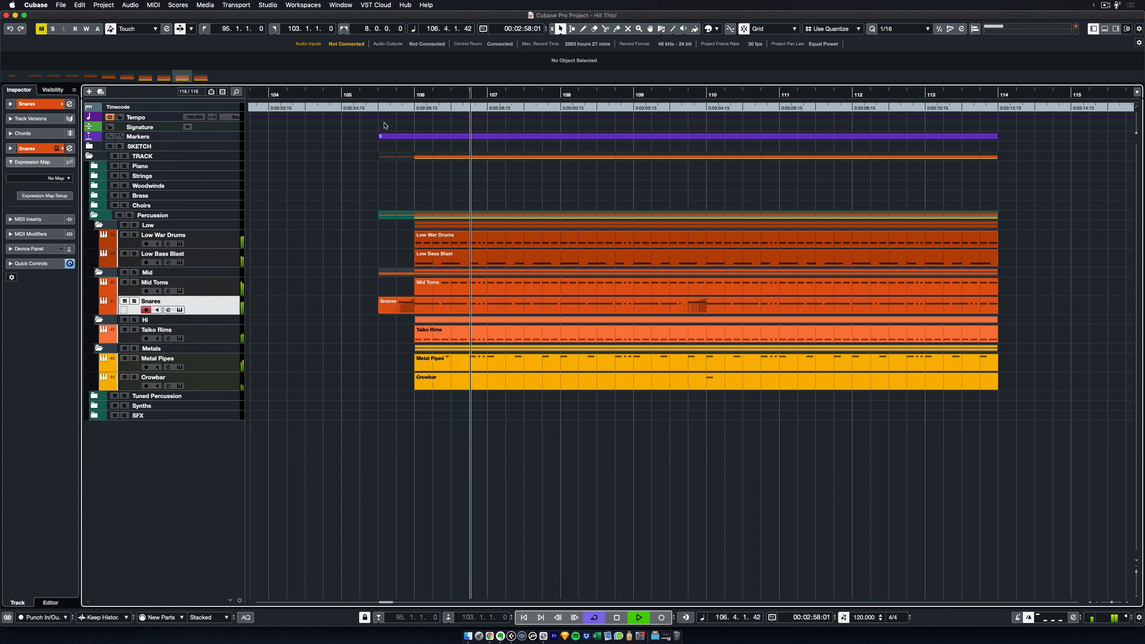
key(space)
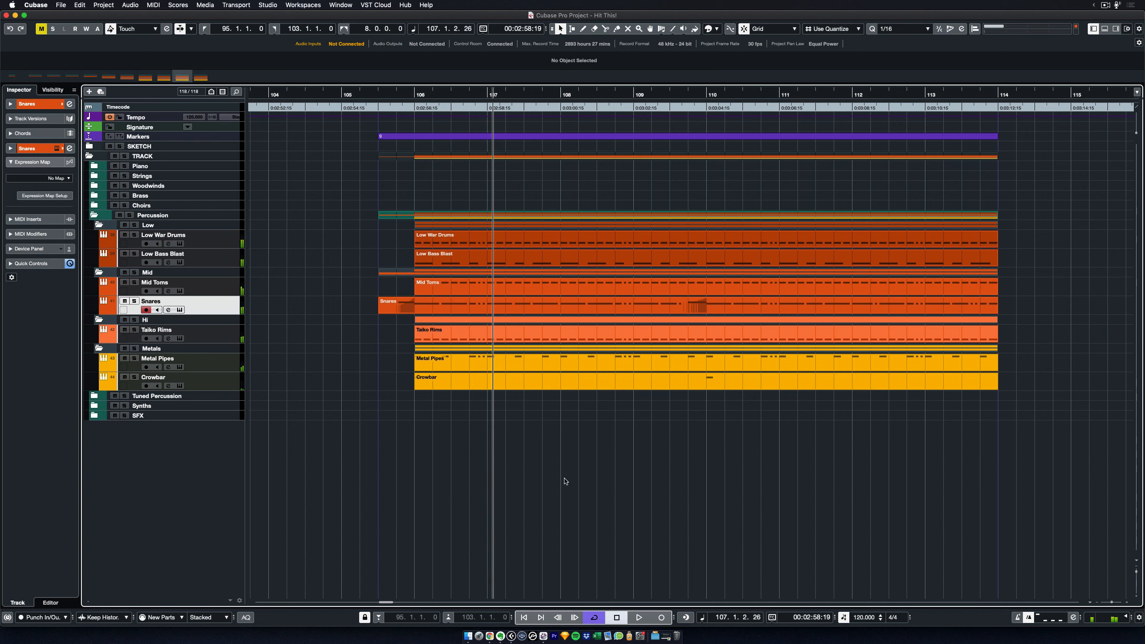
key(super+s)
Open the Low War Drums part starting at bar 117 in a full-size Key Editor and set the cycle range to it
scroll(726, 428, right, 10)
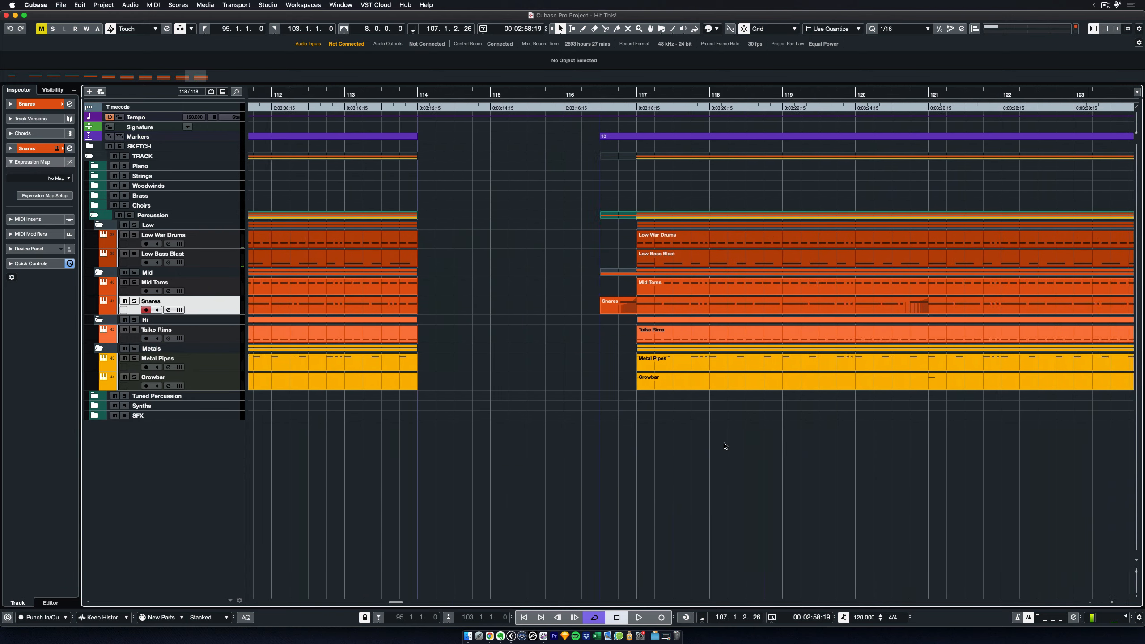
scroll(541, 453, right, 8)
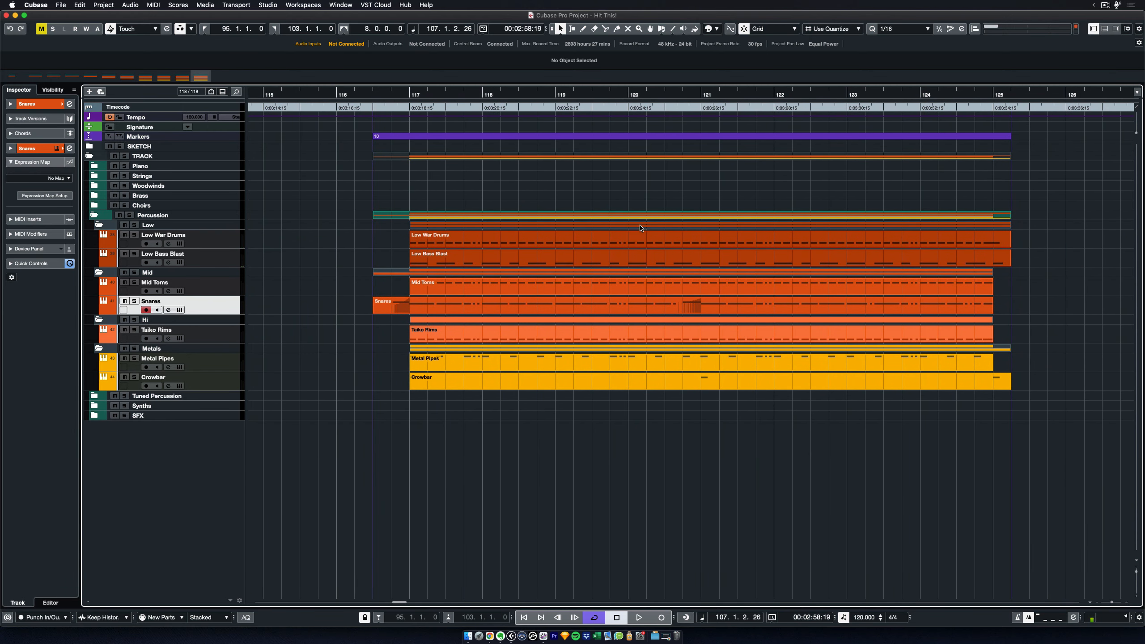
double_click(545, 245)
key(Return)
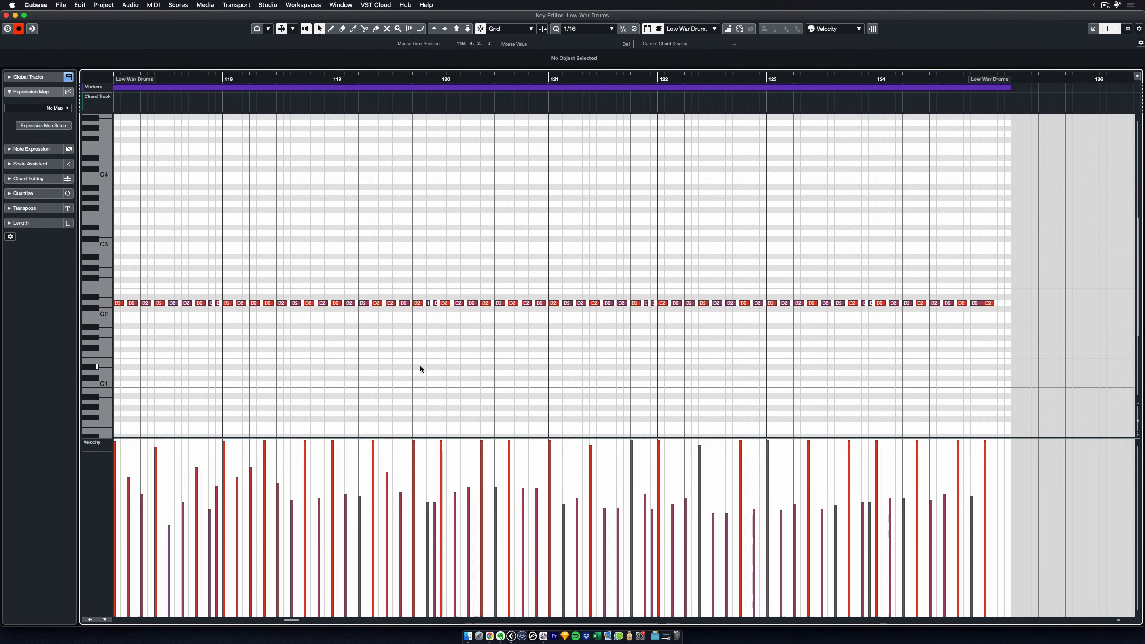
scroll(421, 368, left, 5)
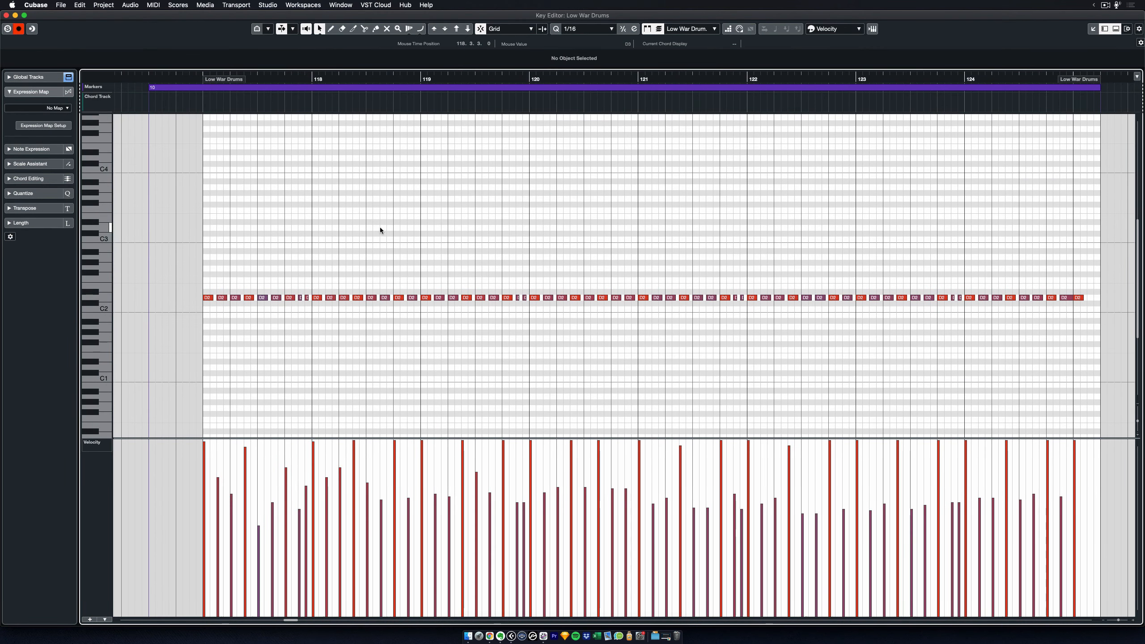
key(p)
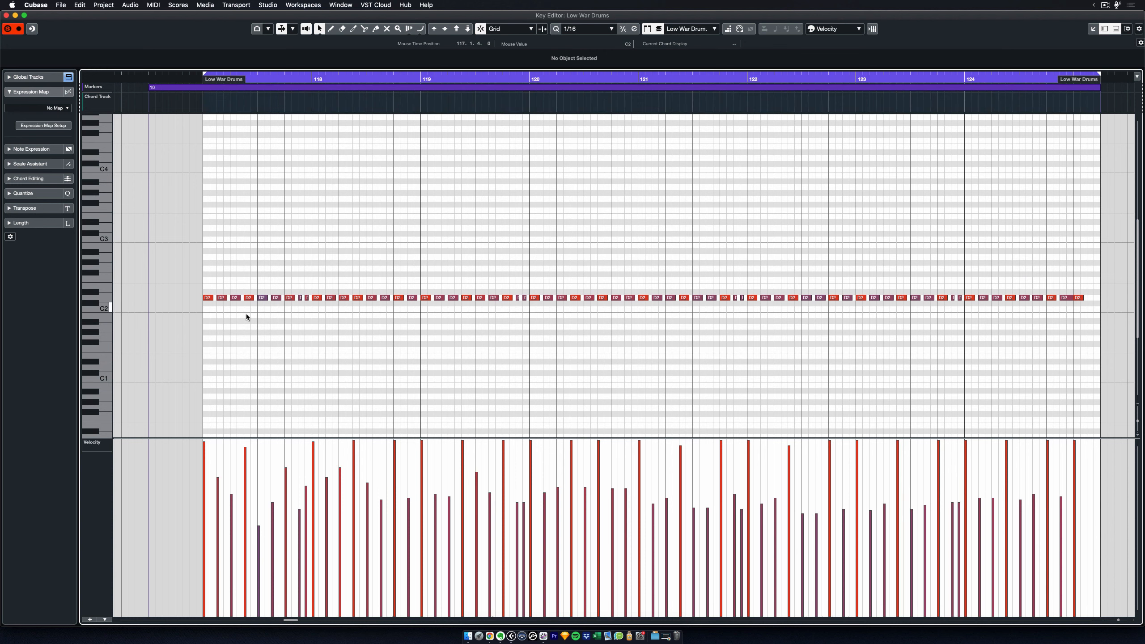
Examine how the Low War Drums' D2 notes line up with the grid, closely around bars 118 to 120 and across the whole part
scroll(553, 381, down, 3)
scroll(554, 381, up, 3)
scroll(553, 379, up, 2)
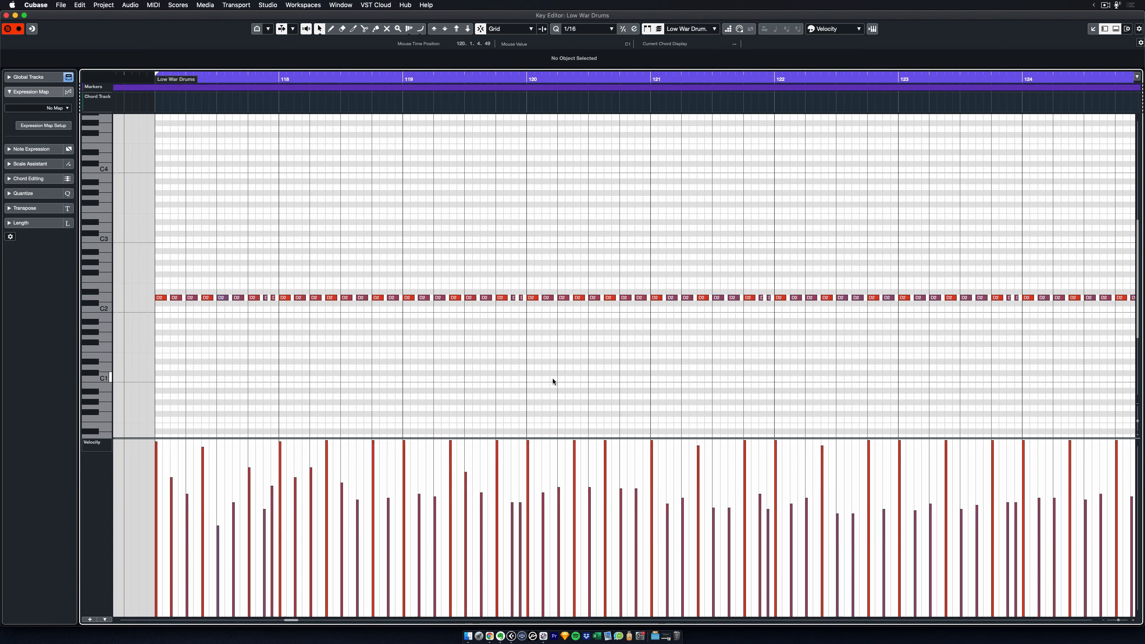
scroll(489, 351, left, 1)
scroll(489, 350, left, 3)
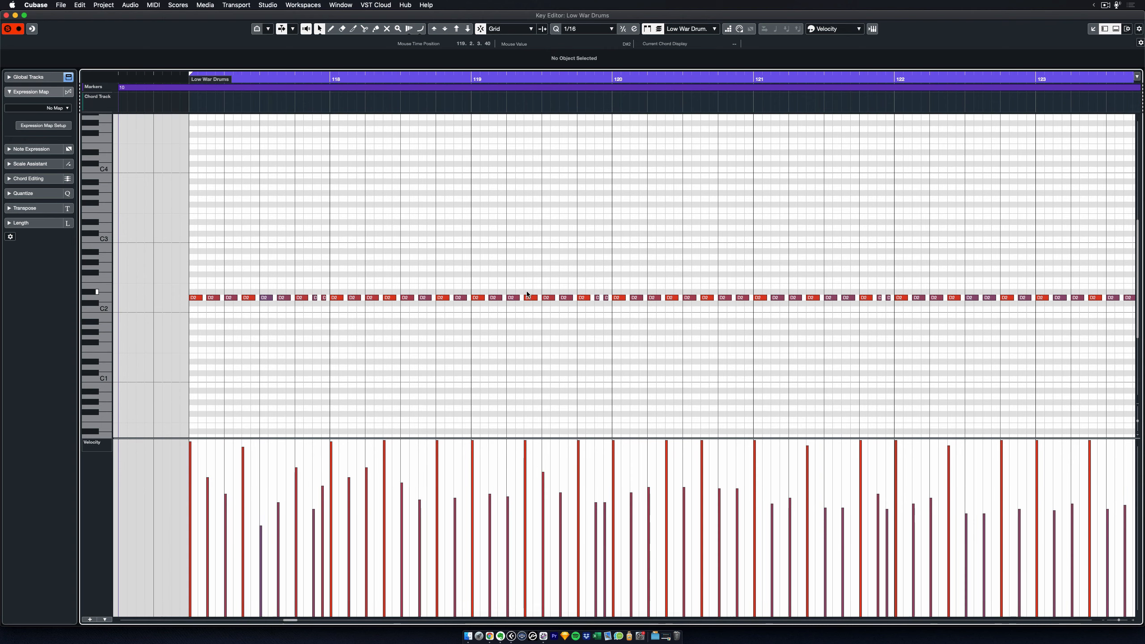
scroll(527, 298, left, 2)
scroll(515, 276, up, 3)
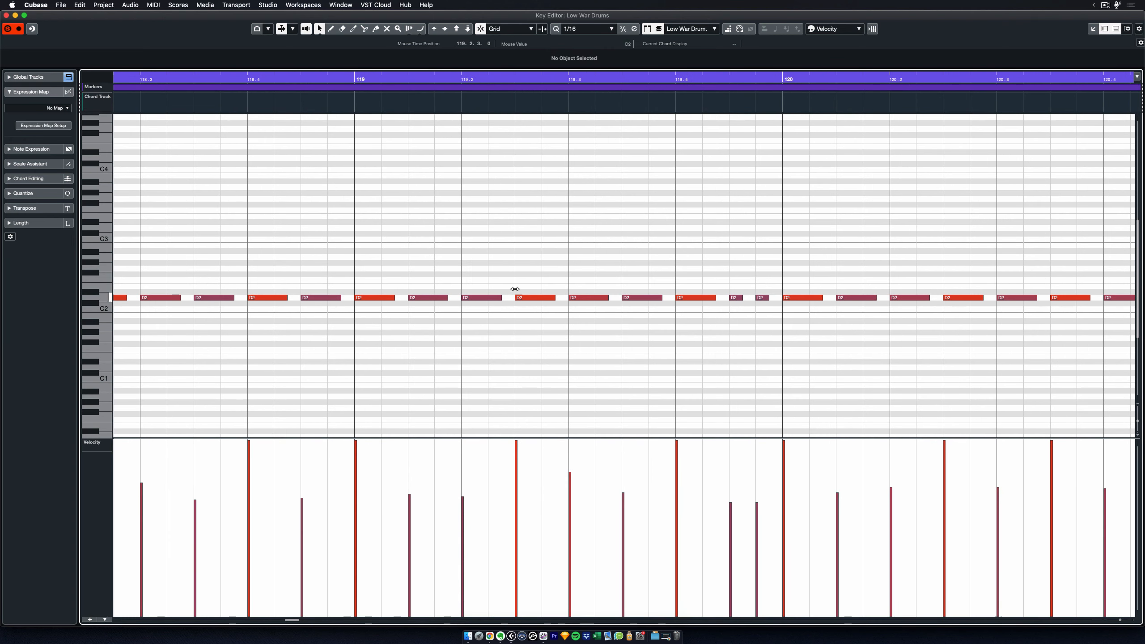
scroll(460, 367, down, 5)
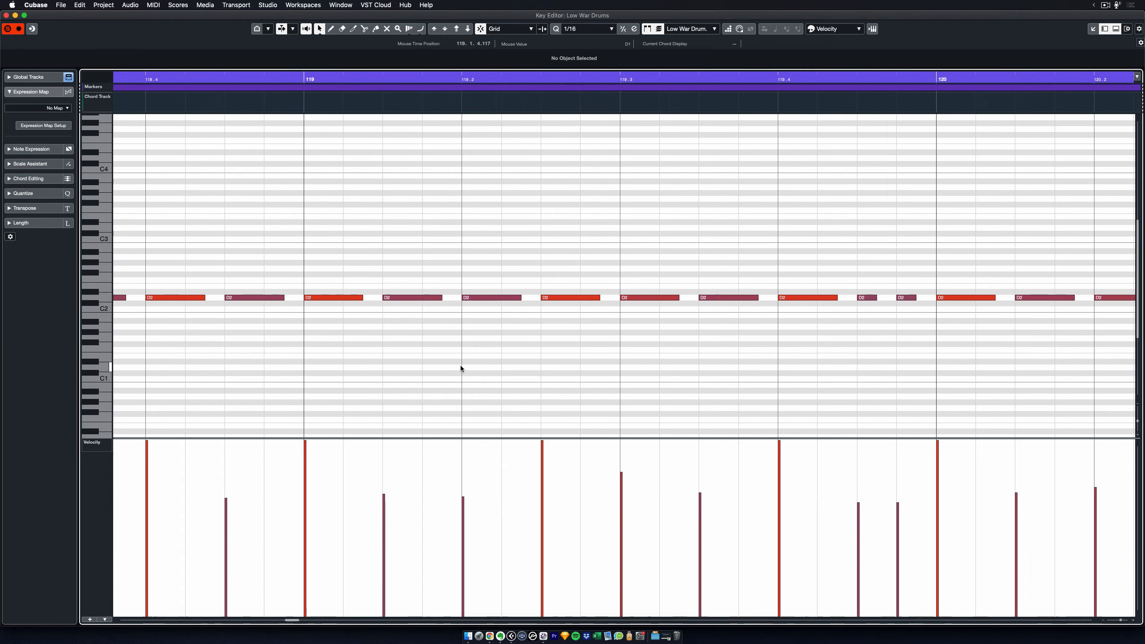
scroll(460, 365, up, 2)
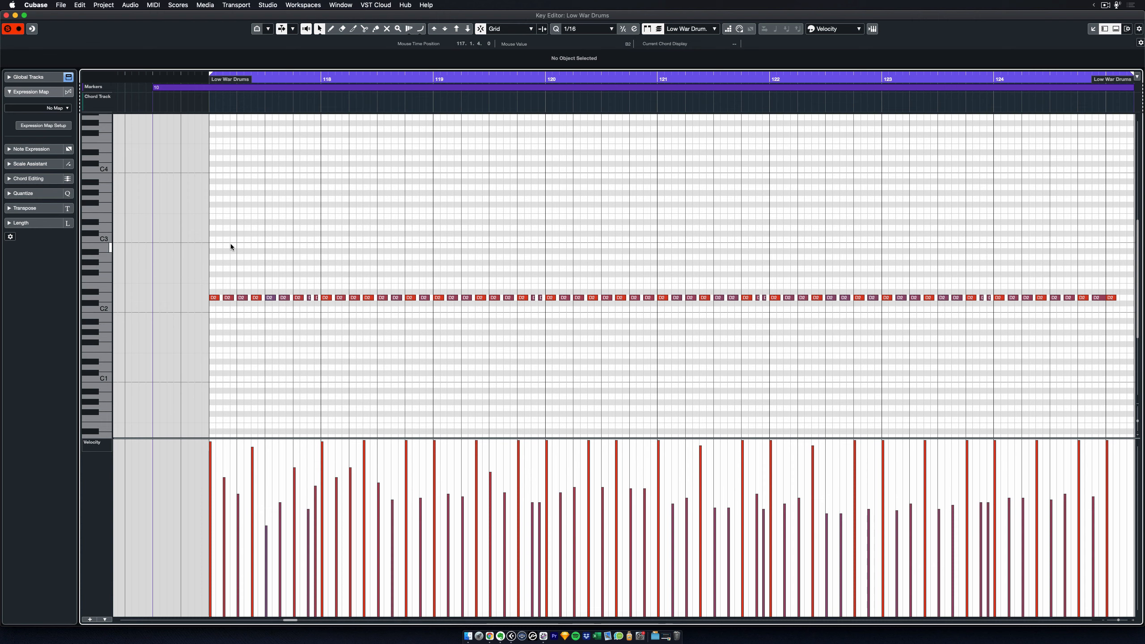
Select all the Low War Drums' D2 notes except the first and last, and set the quantize preset to 1/16 R-12
drag(225, 249, 1105, 340)
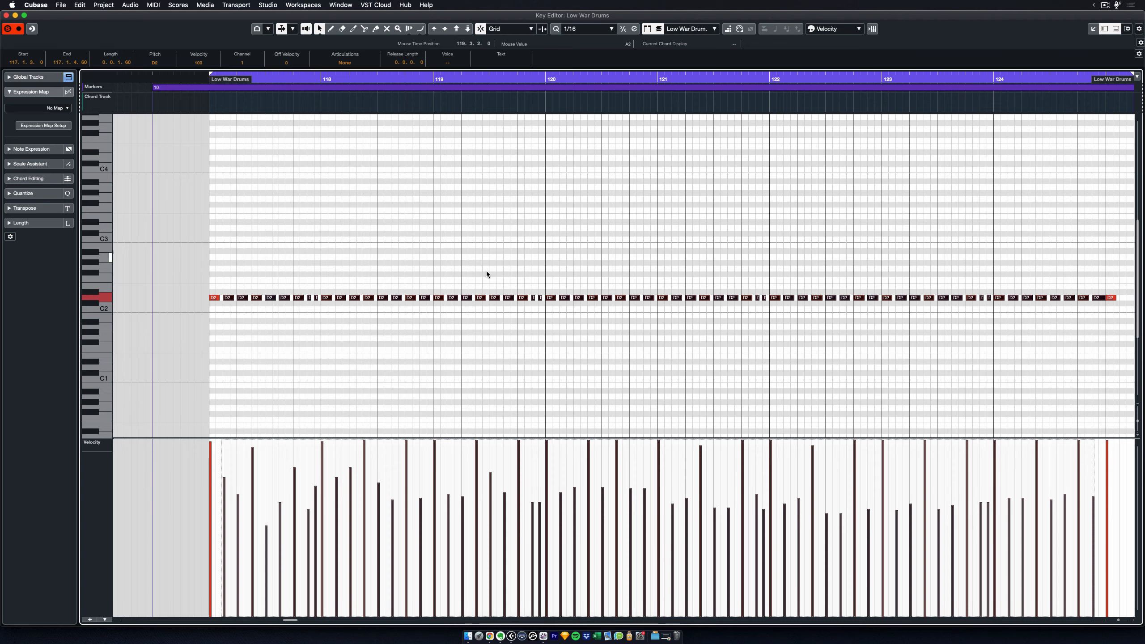
scroll(516, 360, right, 5)
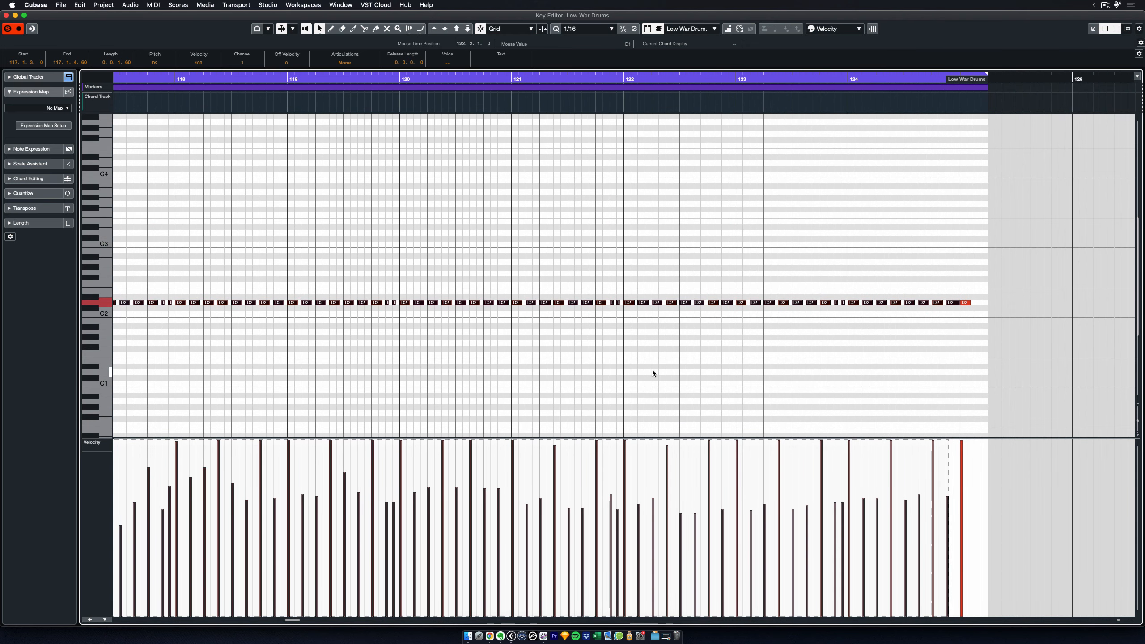
scroll(534, 374, left, 3)
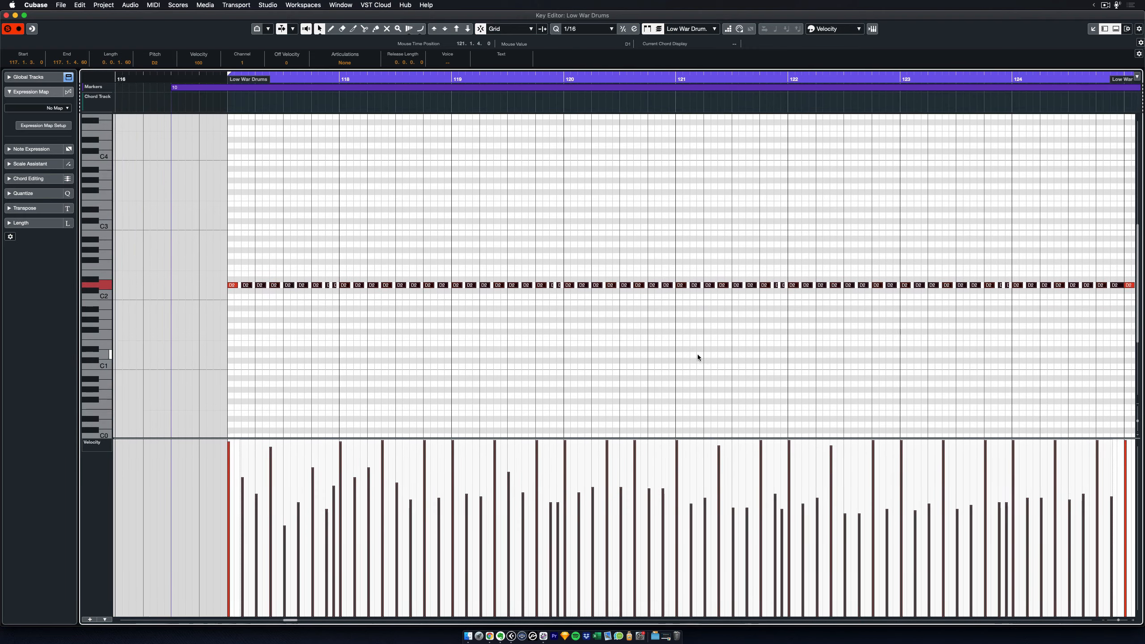
scroll(608, 339, down, 2)
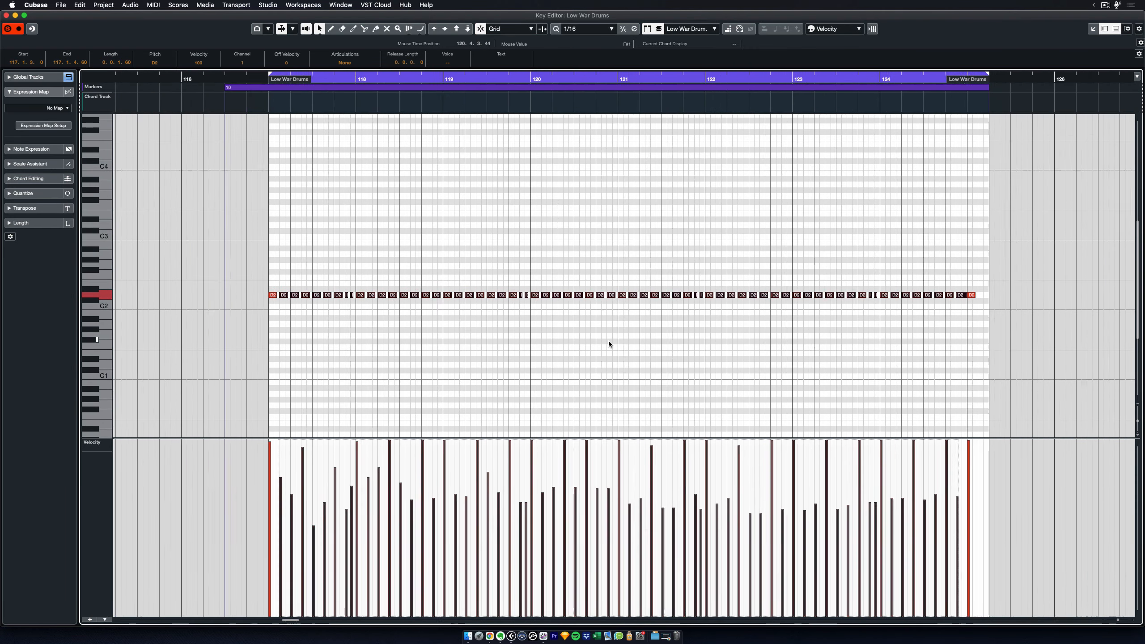
scroll(608, 340, up, 5)
scroll(607, 341, up, 1)
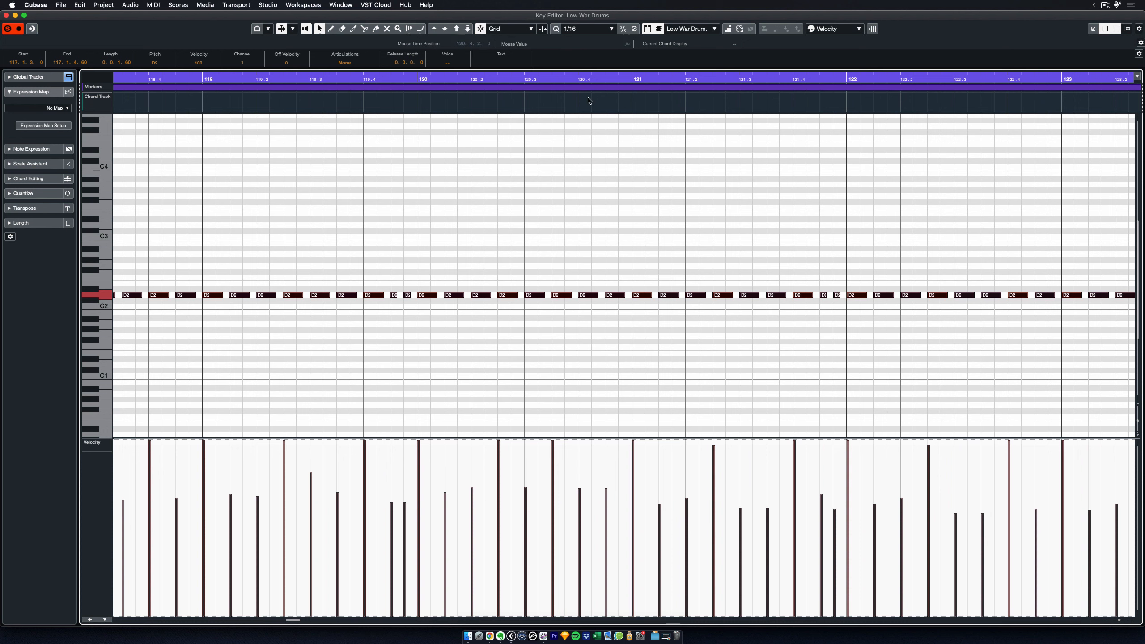
click(586, 30)
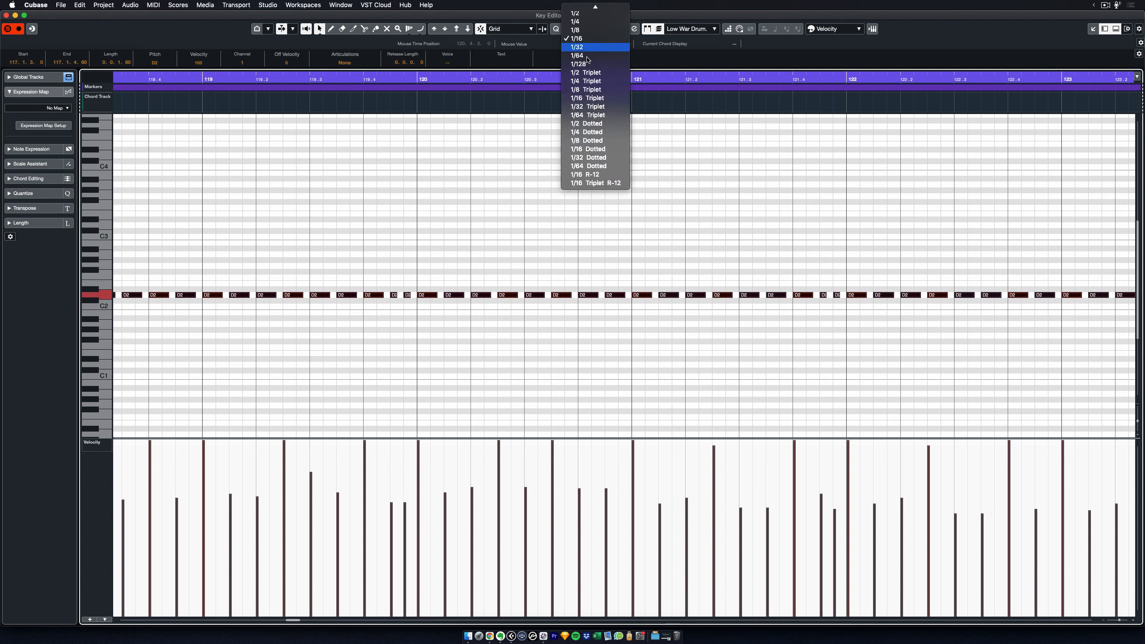
click(611, 176)
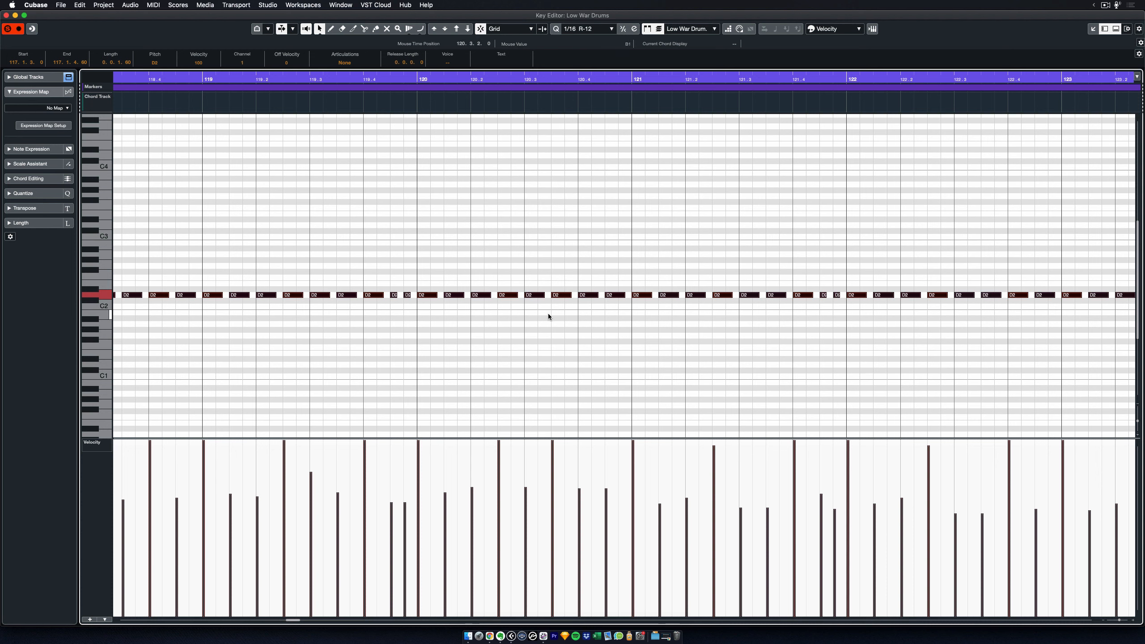
Apply the 1/16 R-12 quantize to the selected D2 notes, deselect them and check their offsets from the grid across the part
key(q)
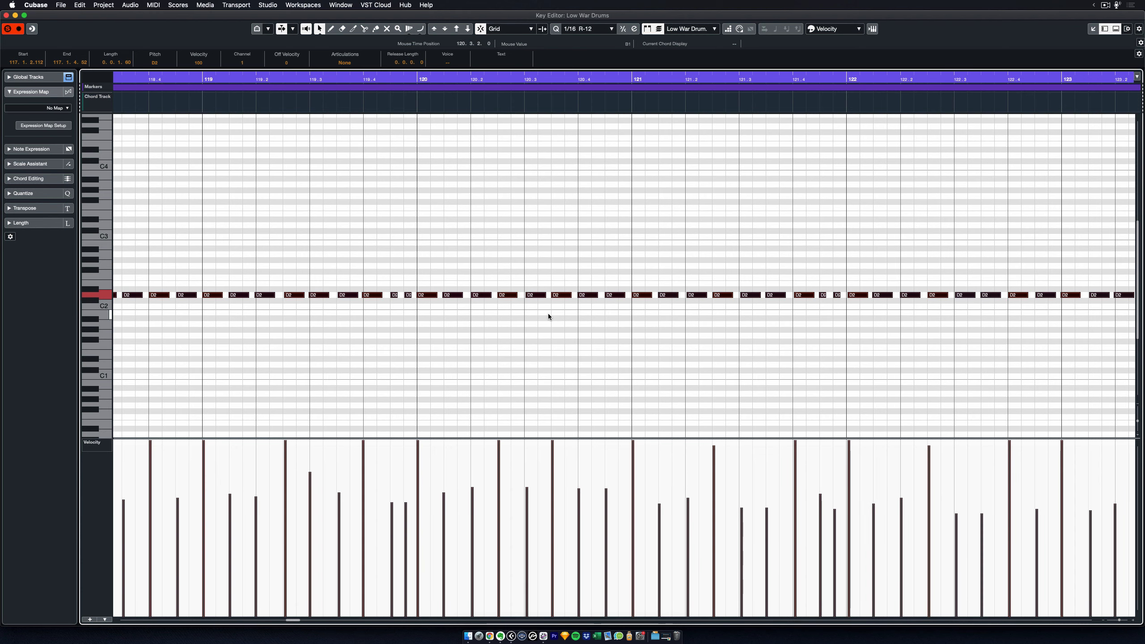
click(549, 314)
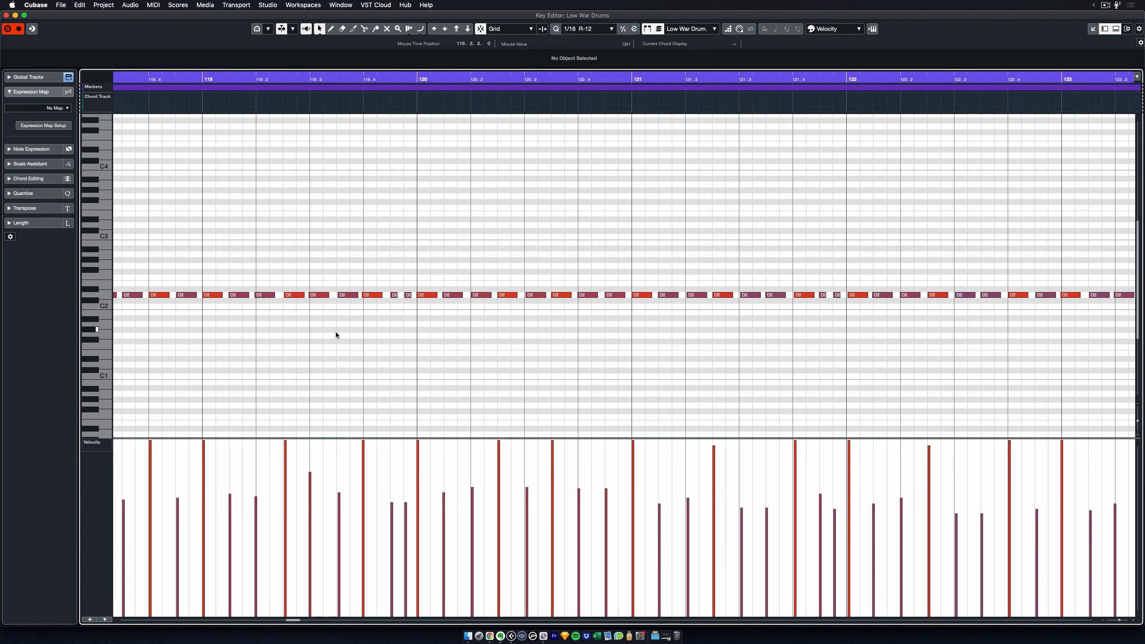
drag(336, 331, 501, 330)
scroll(505, 332, up, 5)
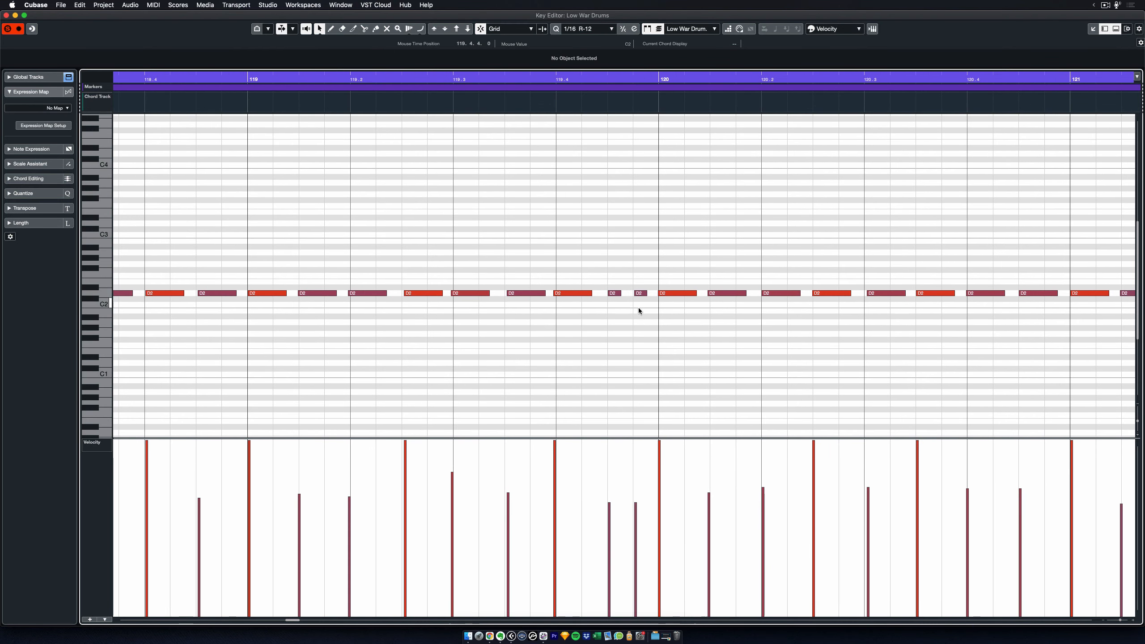
scroll(641, 329, down, 4)
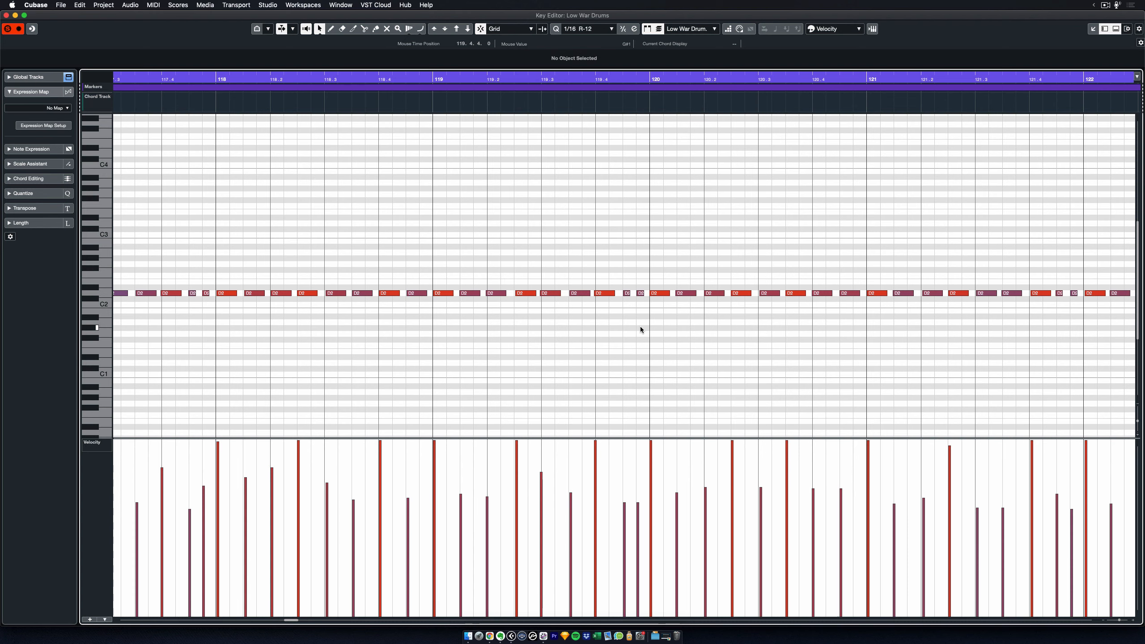
scroll(639, 334, down, 4)
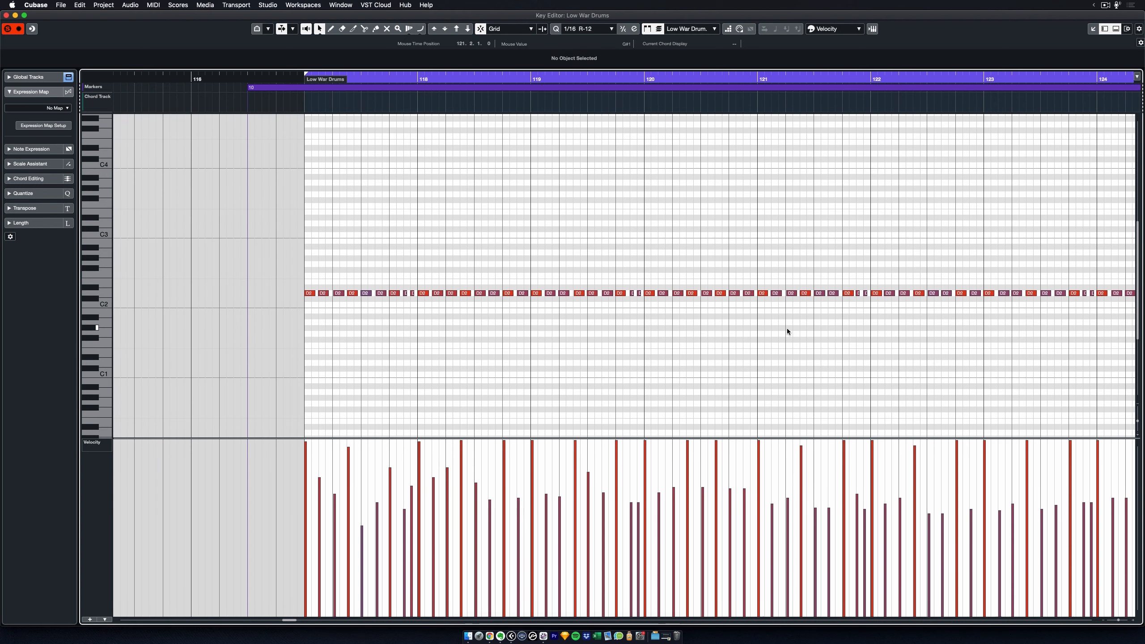
scroll(787, 327, right, 3)
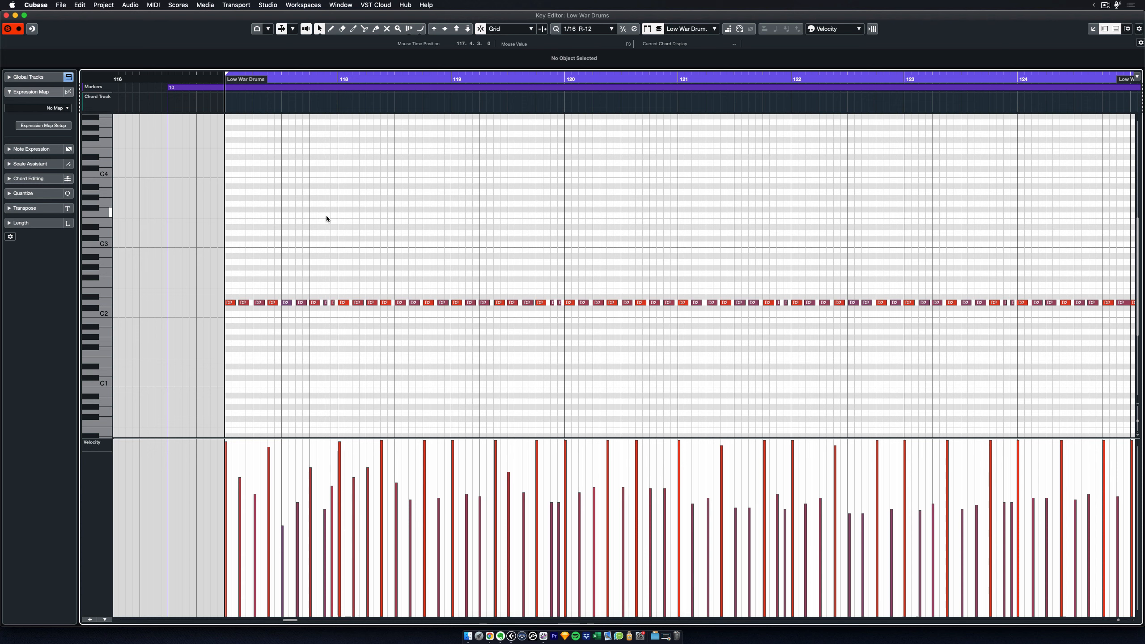
Audition the quantized Low War Drums part, close its Key Editor and deselect the part in the project
key(space)
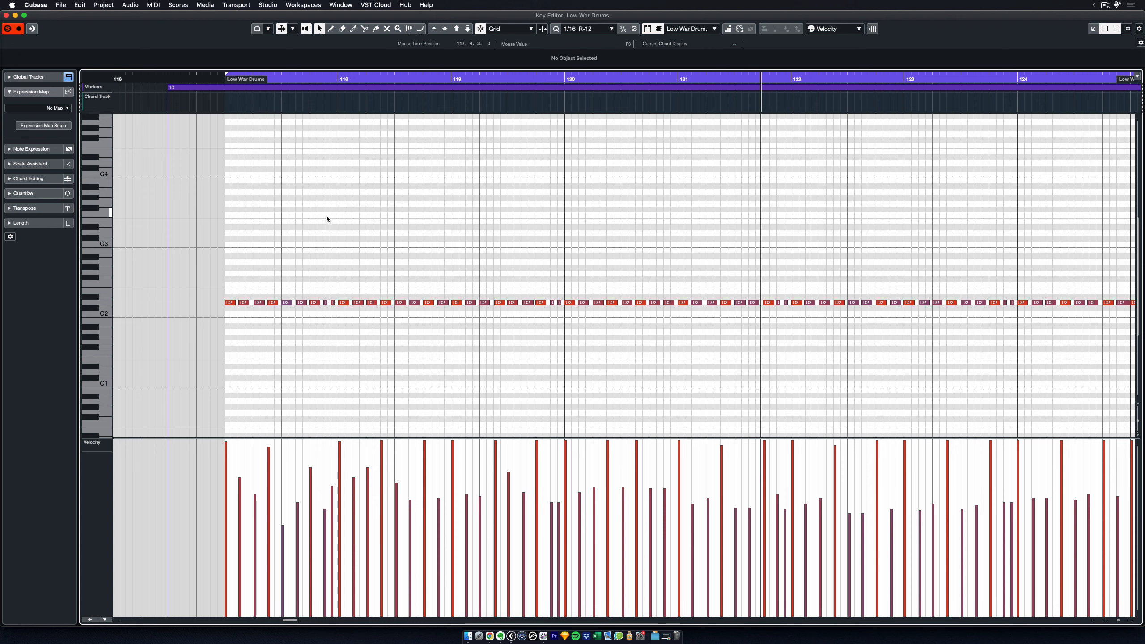
key(space)
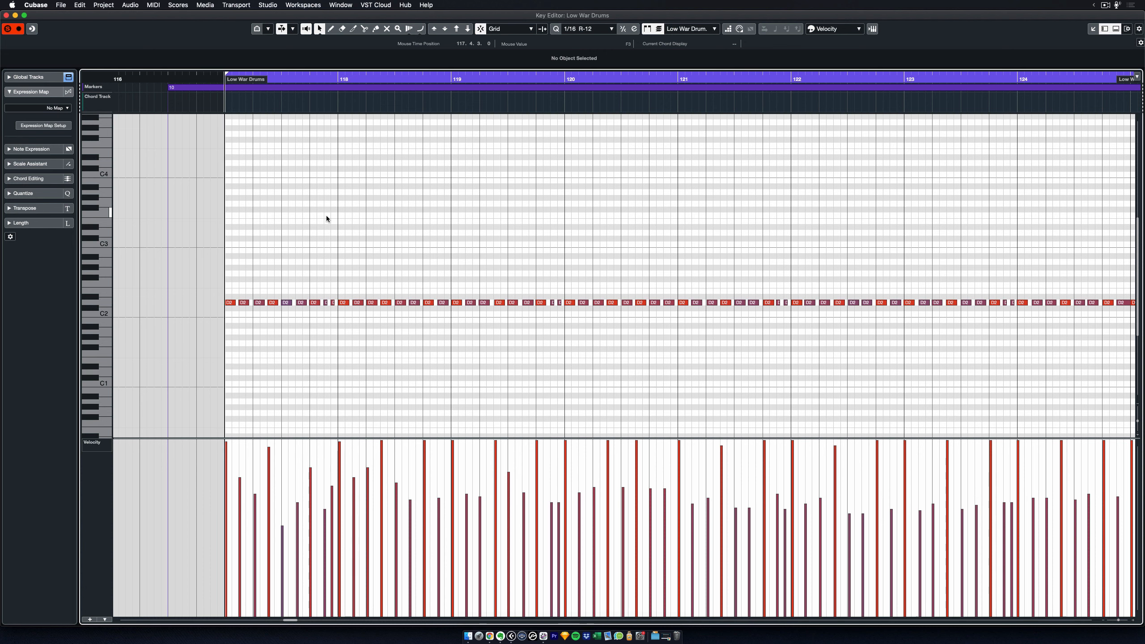
key(space)
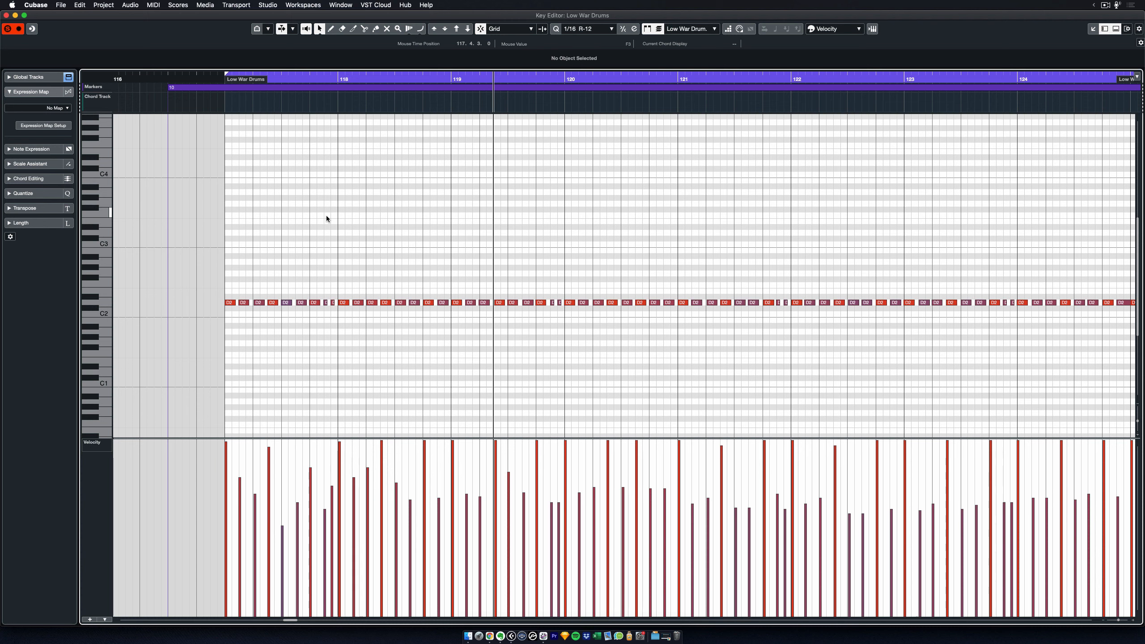
key(Return)
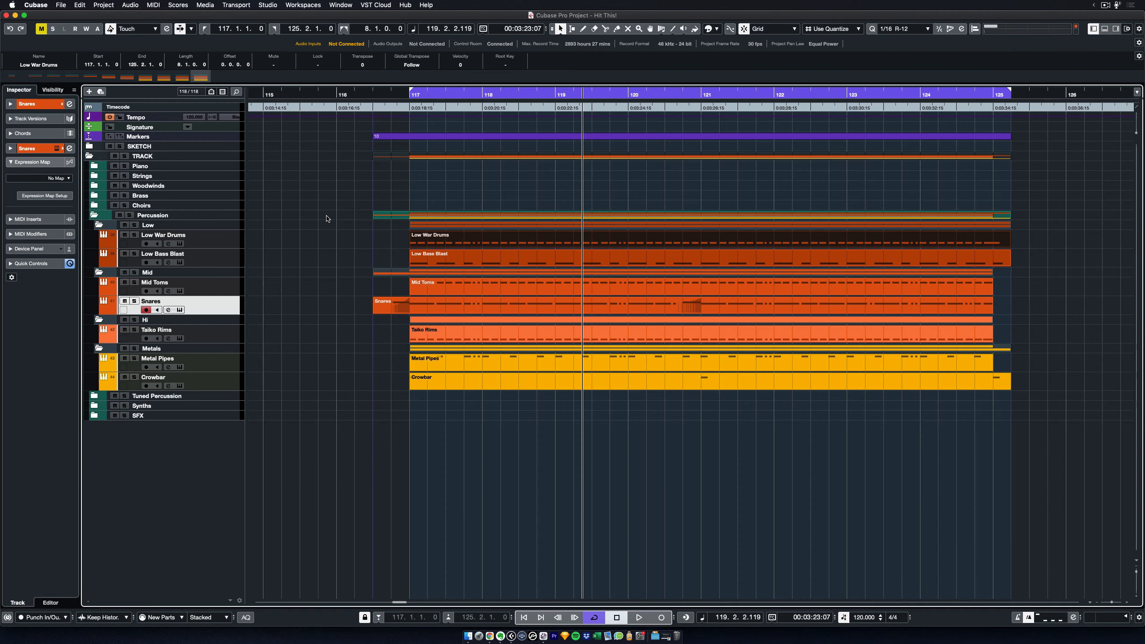
click(338, 254)
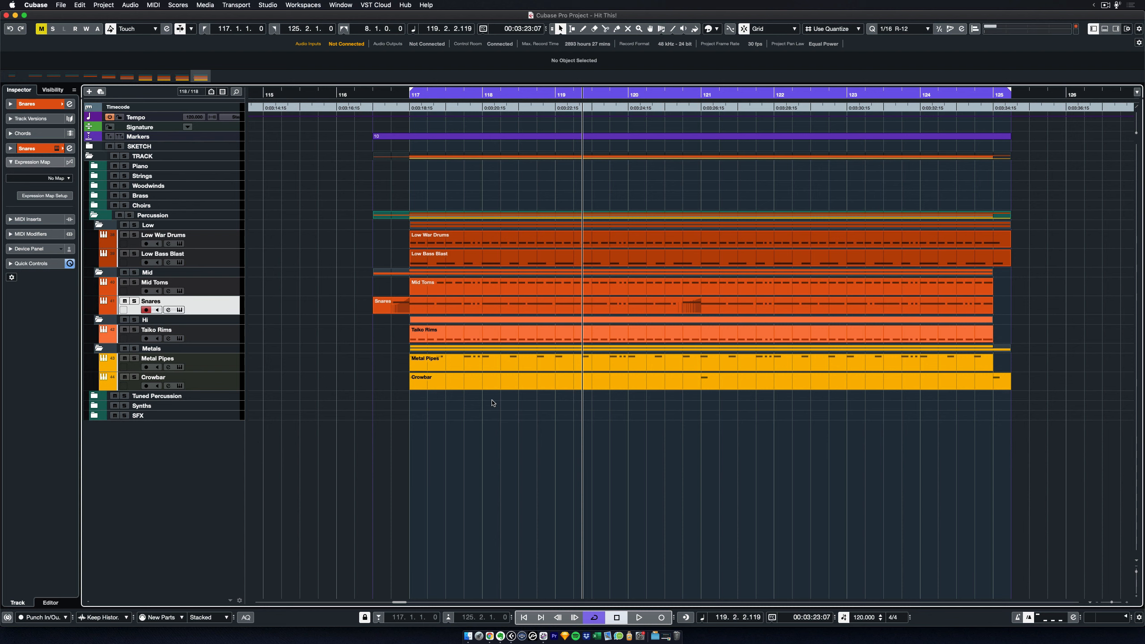
Open the Mid Toms part, examine how its A2 notes sit against the grid around bars 119 to 122, and close the editor
click(498, 258)
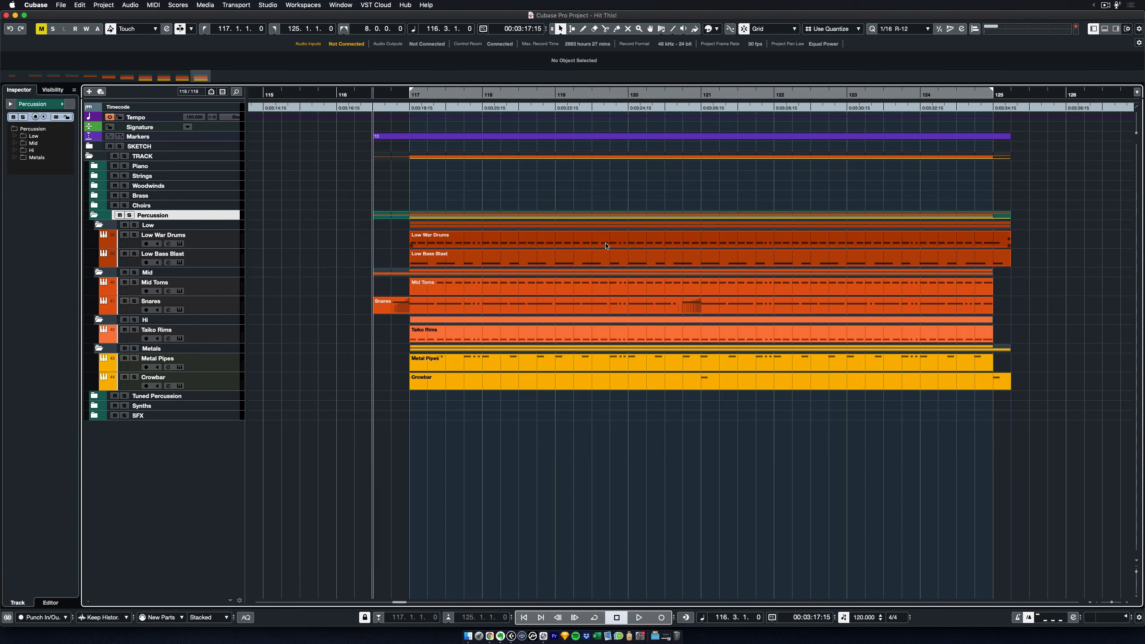
double_click(519, 287)
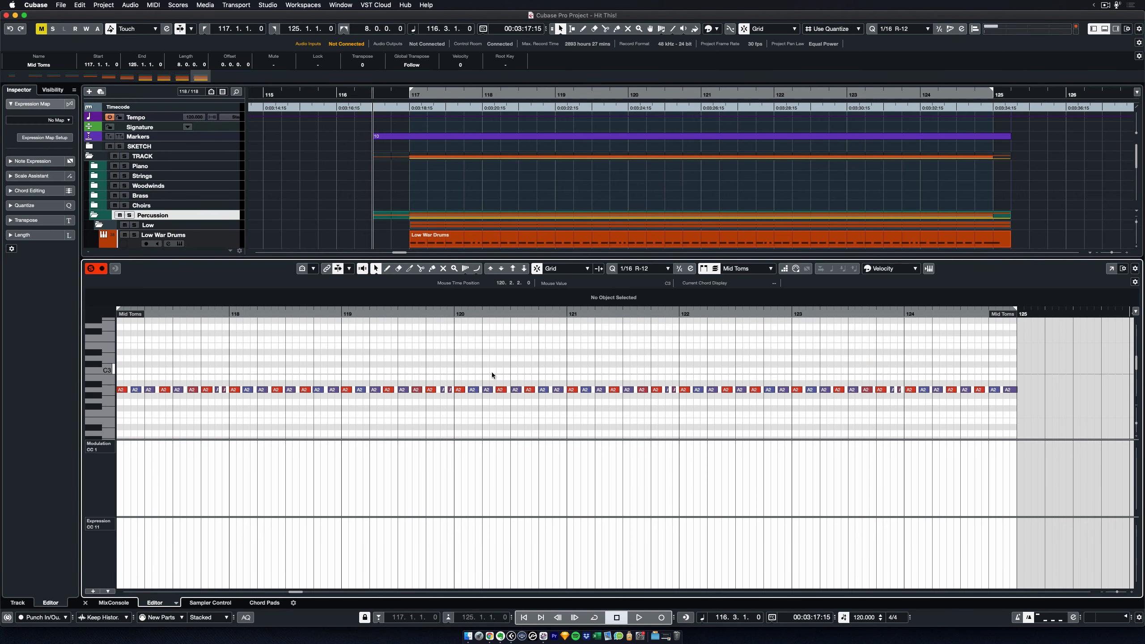
scroll(485, 394, up, 5)
scroll(485, 393, up, 1)
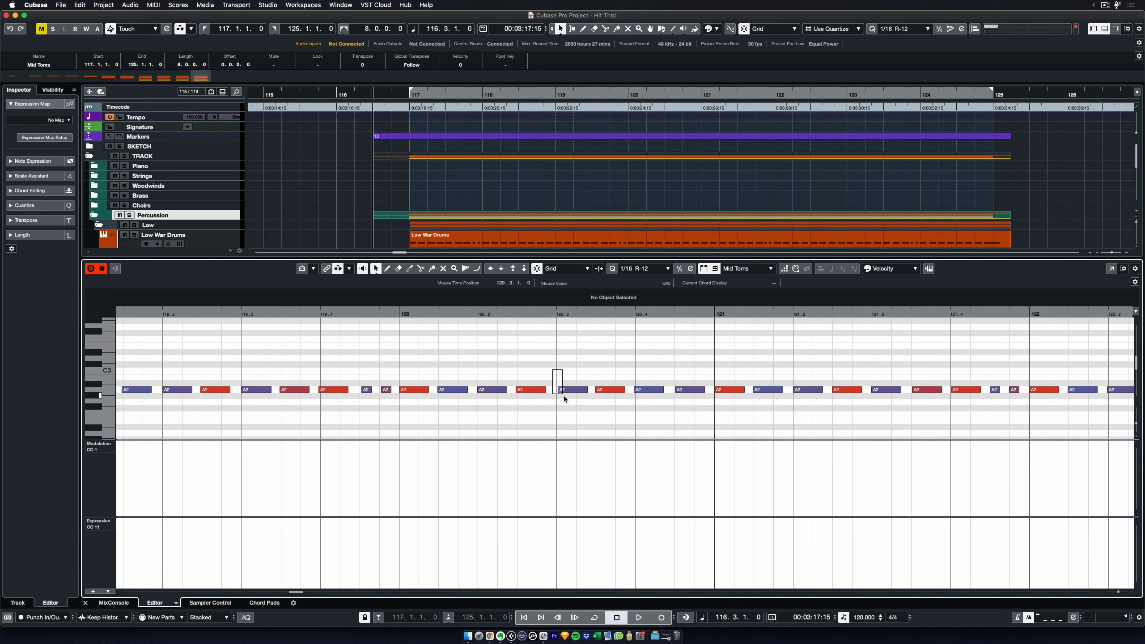
drag(573, 417, 559, 352)
drag(478, 359, 454, 409)
key(Return)
key(Return)
click(497, 439)
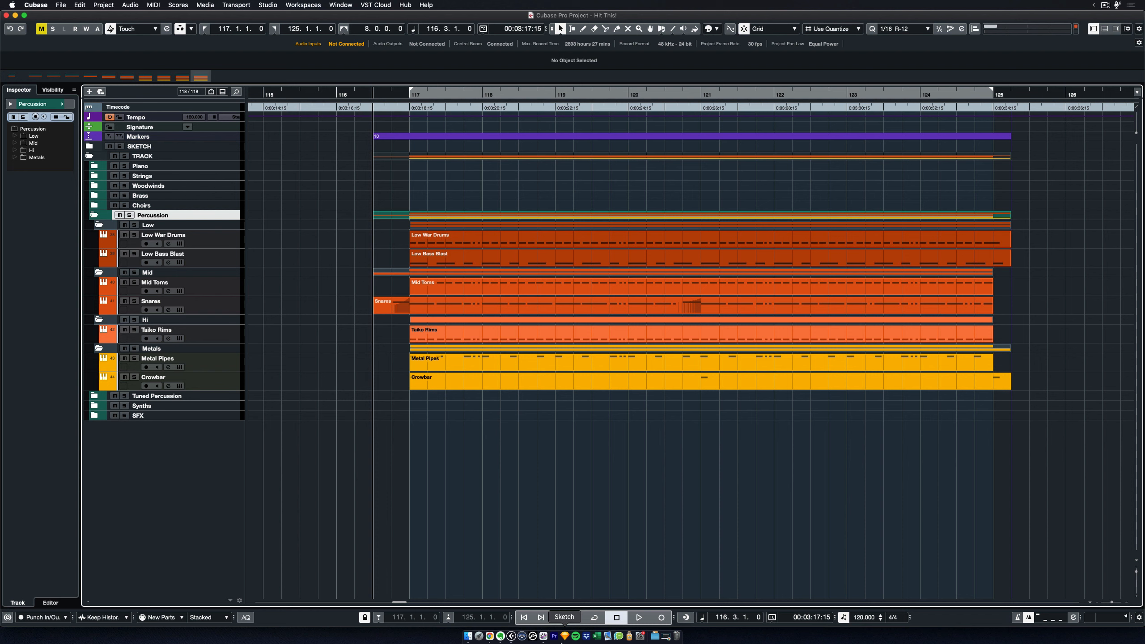
Play the whole percussion arrangement from 116.3 through its ending, and return the playhead to bar 117
key(space)
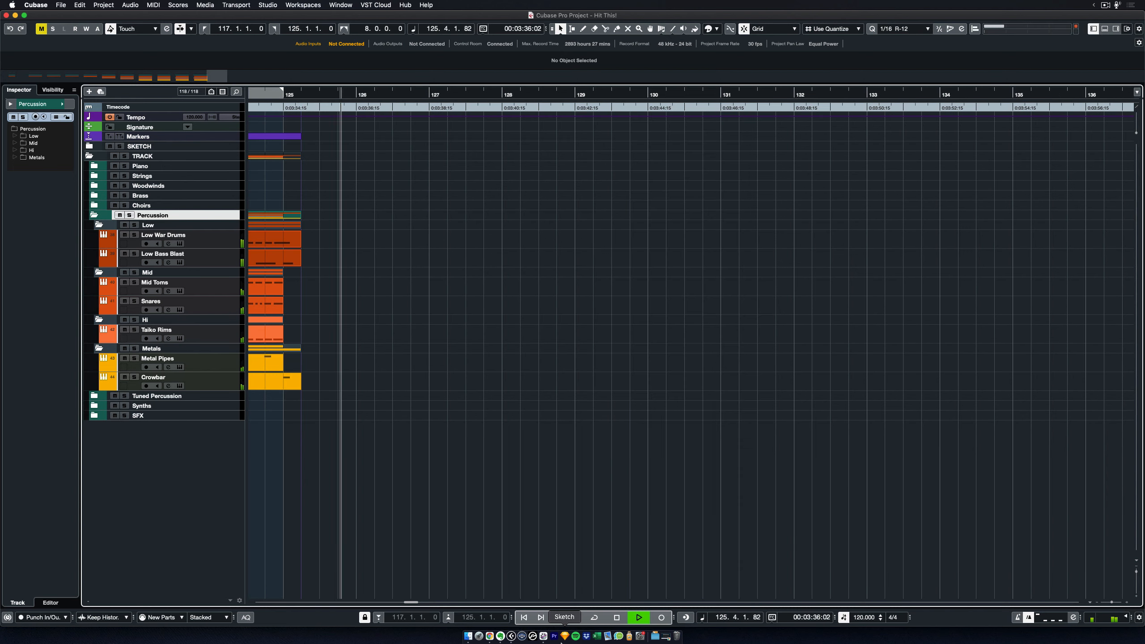
key(space)
key(KP_1)
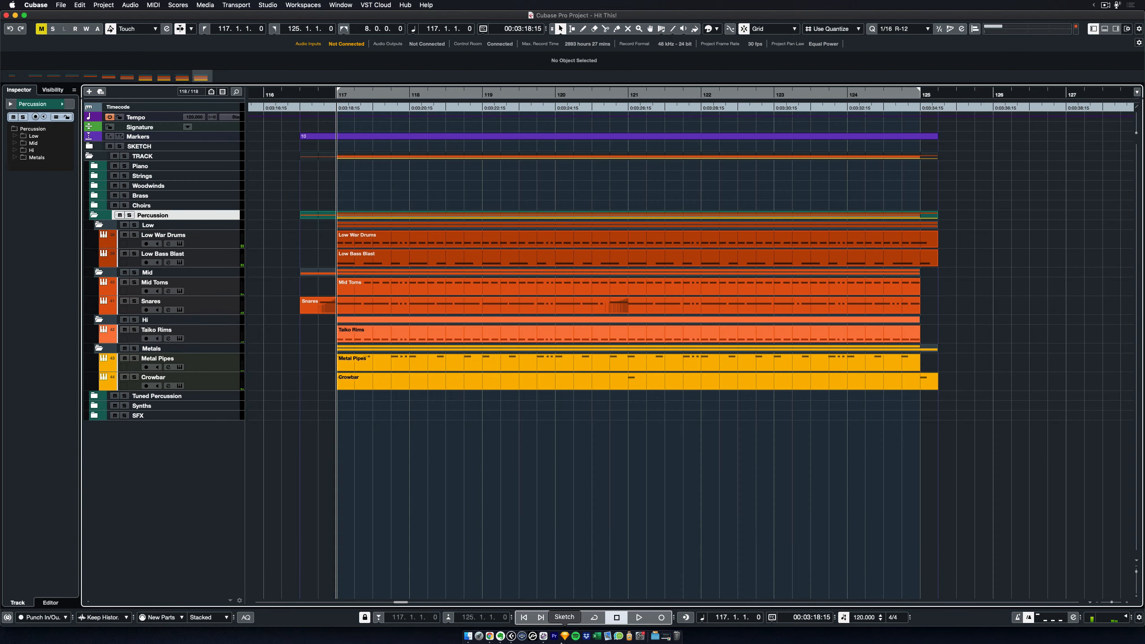
Turn on cycle playback for bars 117 to 125 and save the project
key(KP_Divide)
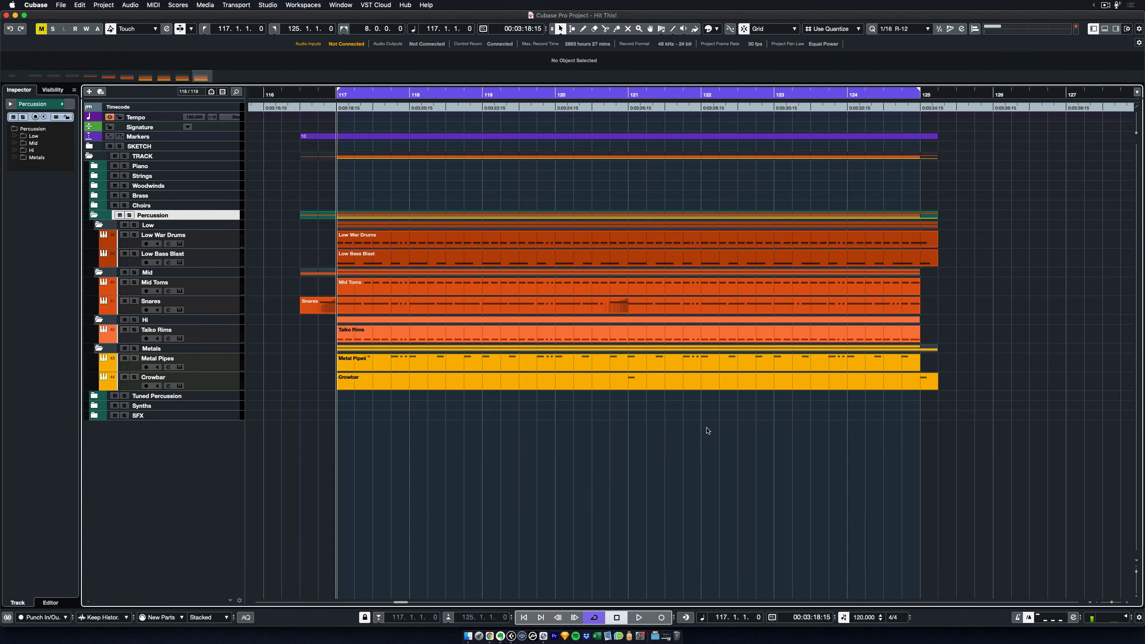
key(super+s)
Go through the percussion tracks by selecting them one after another, from Low War Drums down to Crowbar
click(238, 241)
click(243, 260)
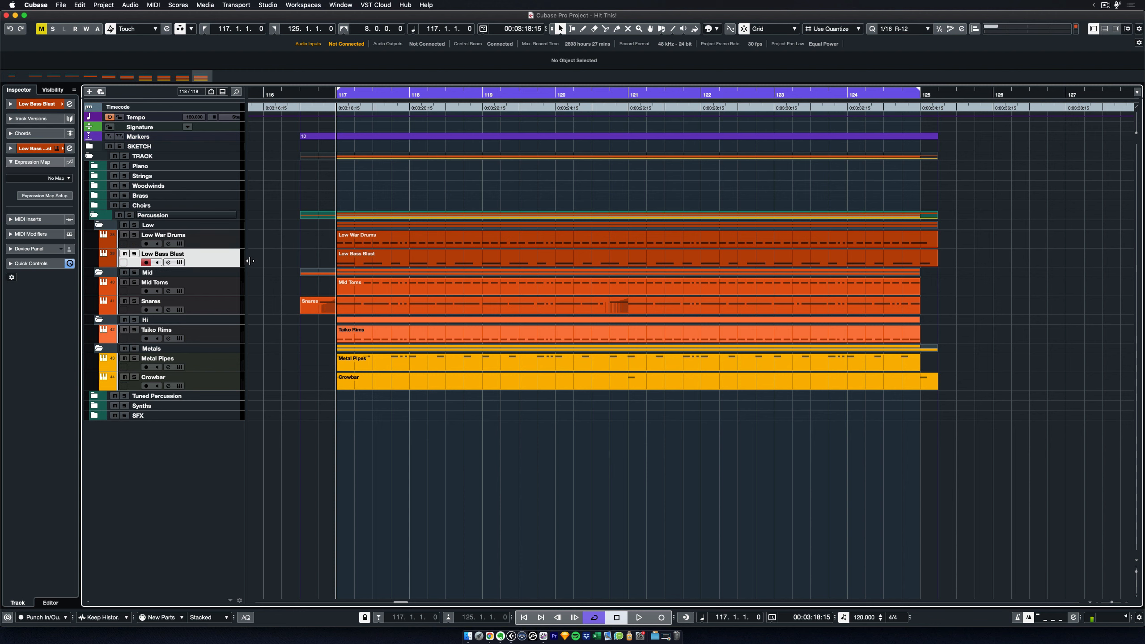
click(231, 239)
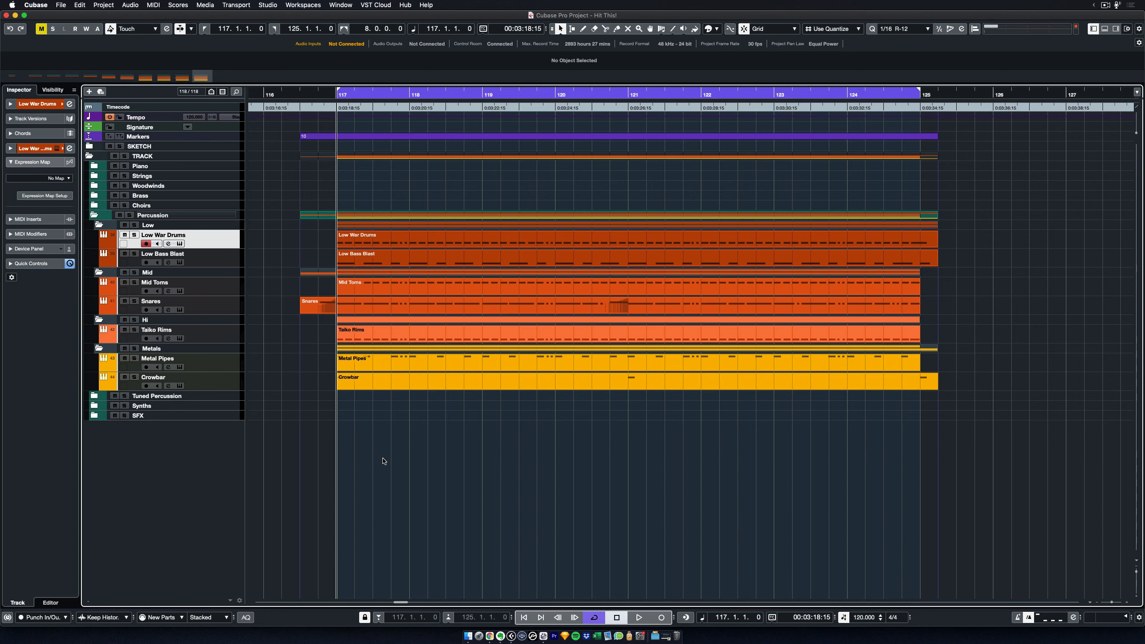
click(239, 260)
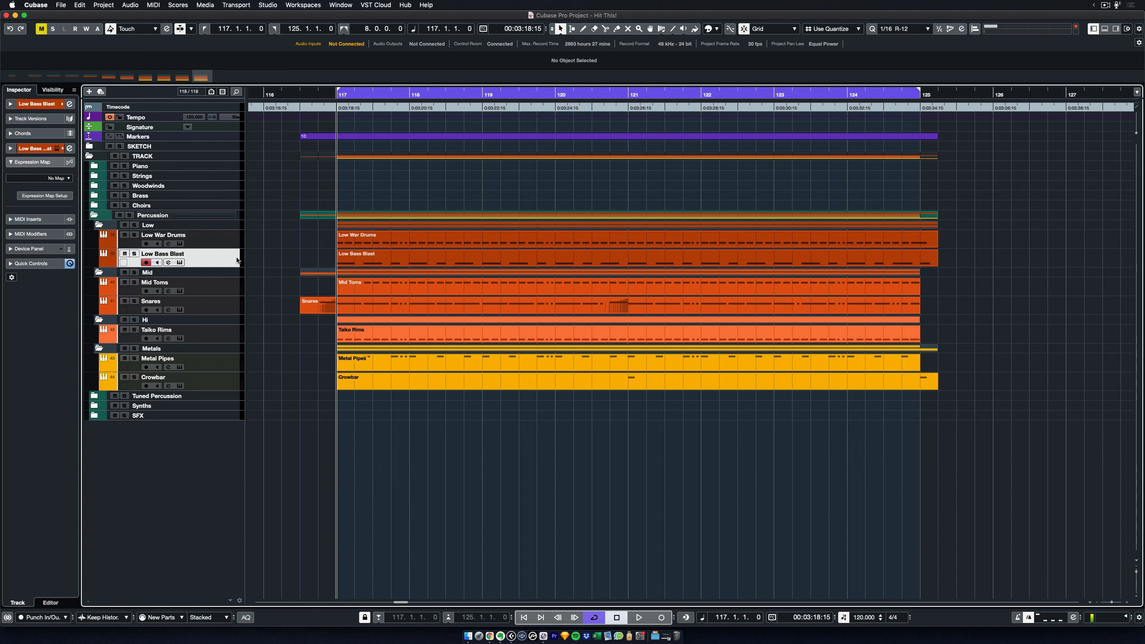
click(234, 293)
click(236, 308)
click(235, 338)
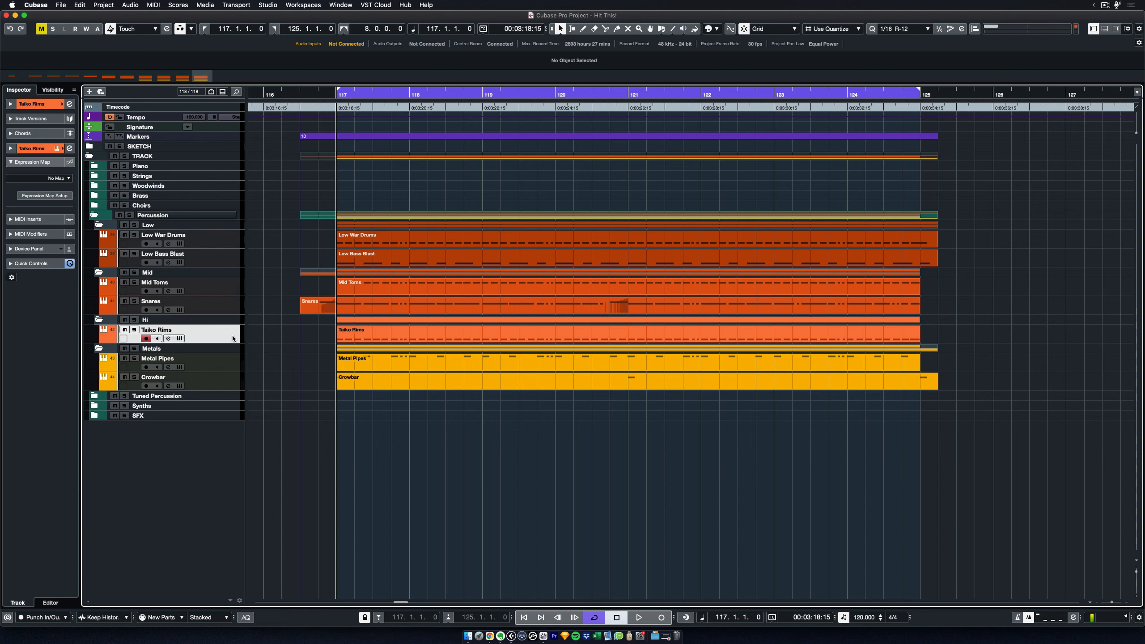
click(234, 366)
click(237, 381)
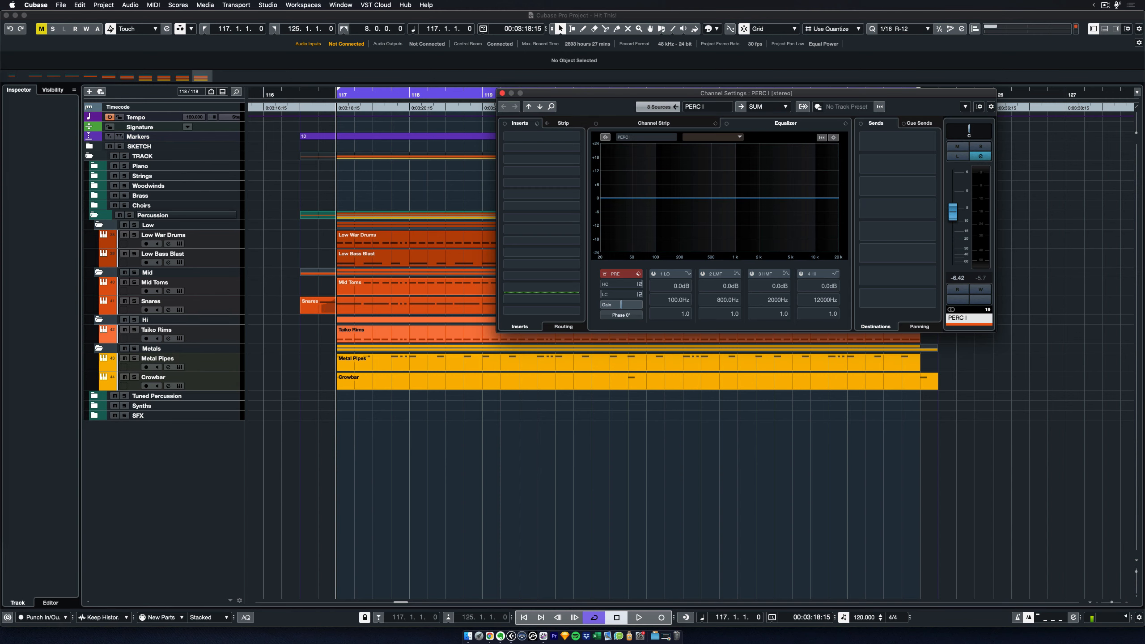
Play the percussion while examining the PERC I channel's frequency spectrum, keeping its channel settings window clear of the tracks
drag(670, 92, 769, 64)
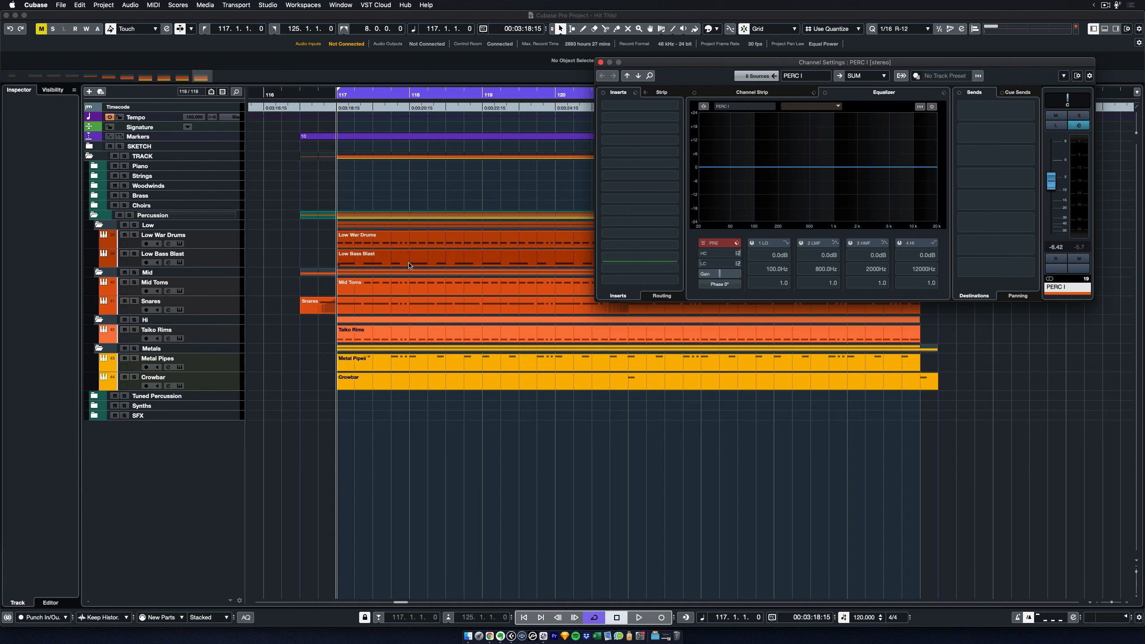
key(space)
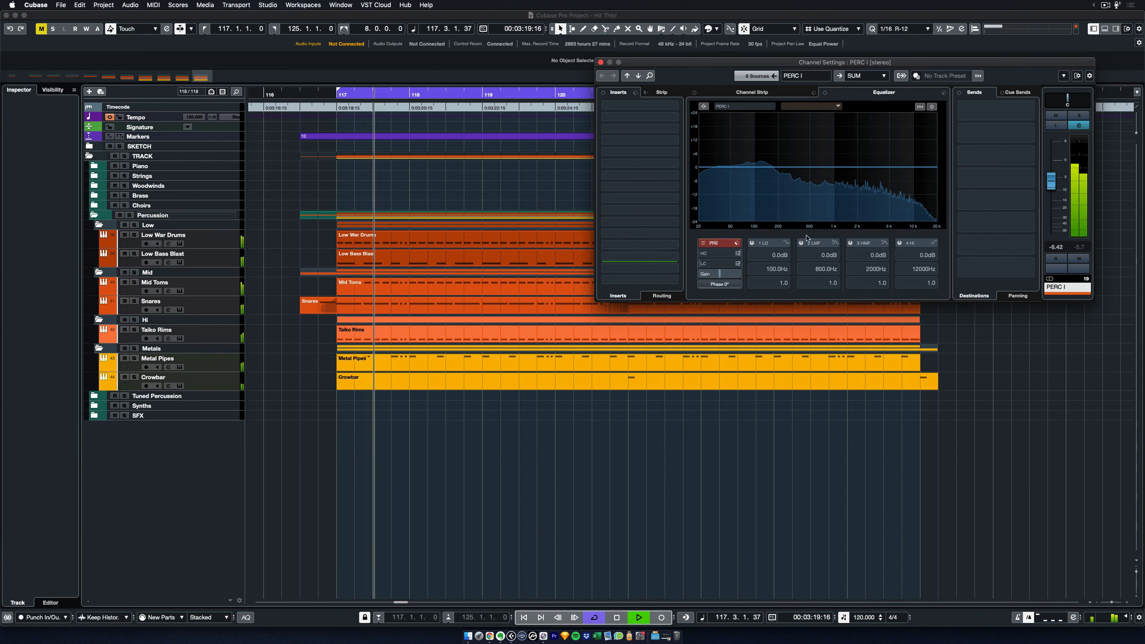
key(space)
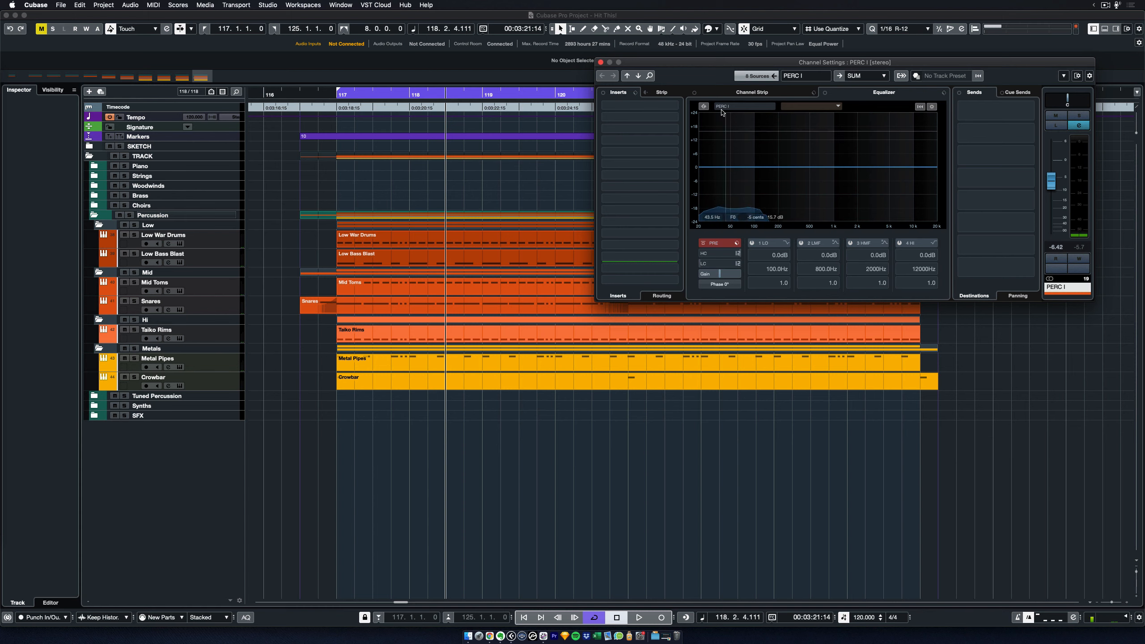
drag(710, 63, 687, 86)
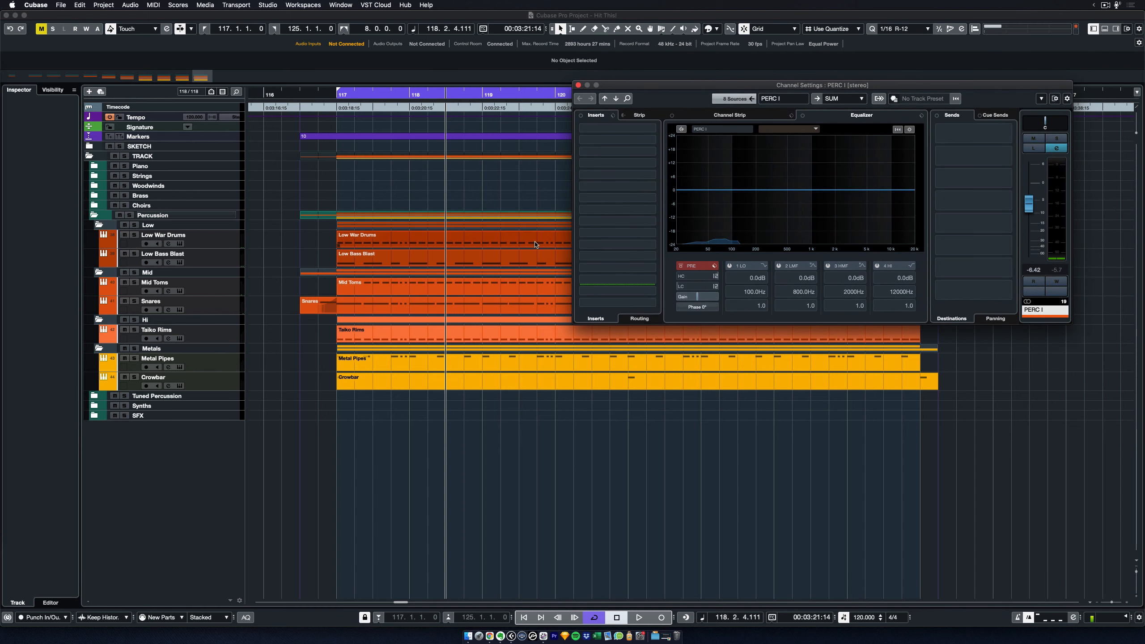
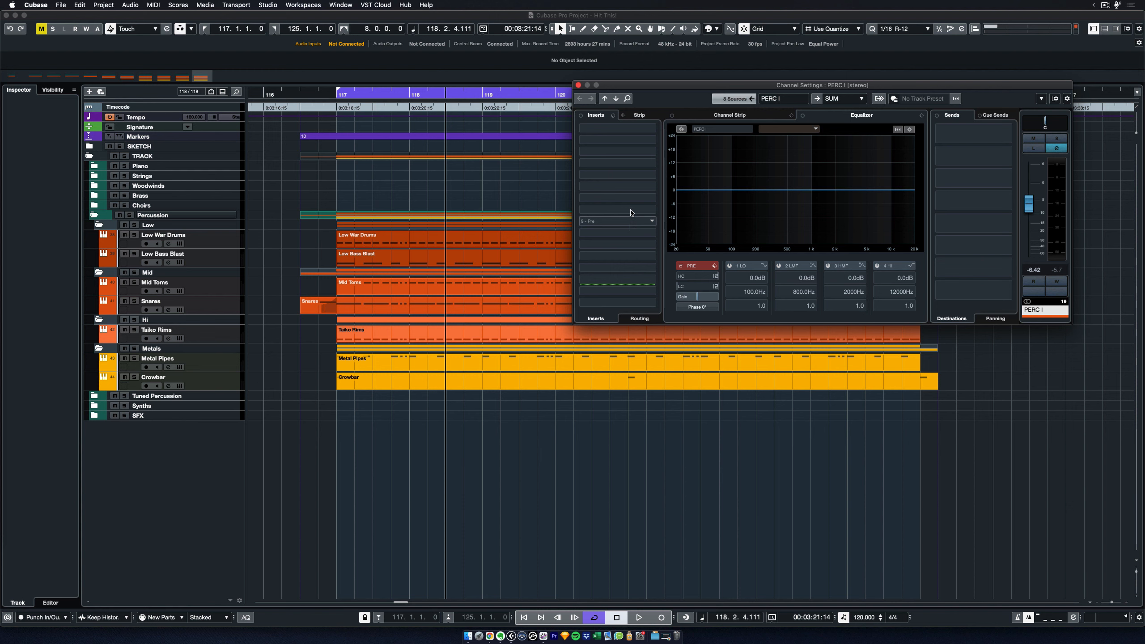
Insert FabFilter Pro-MB in insert slot 9 of the PERC I channel and reposition its plug-in window
click(633, 222)
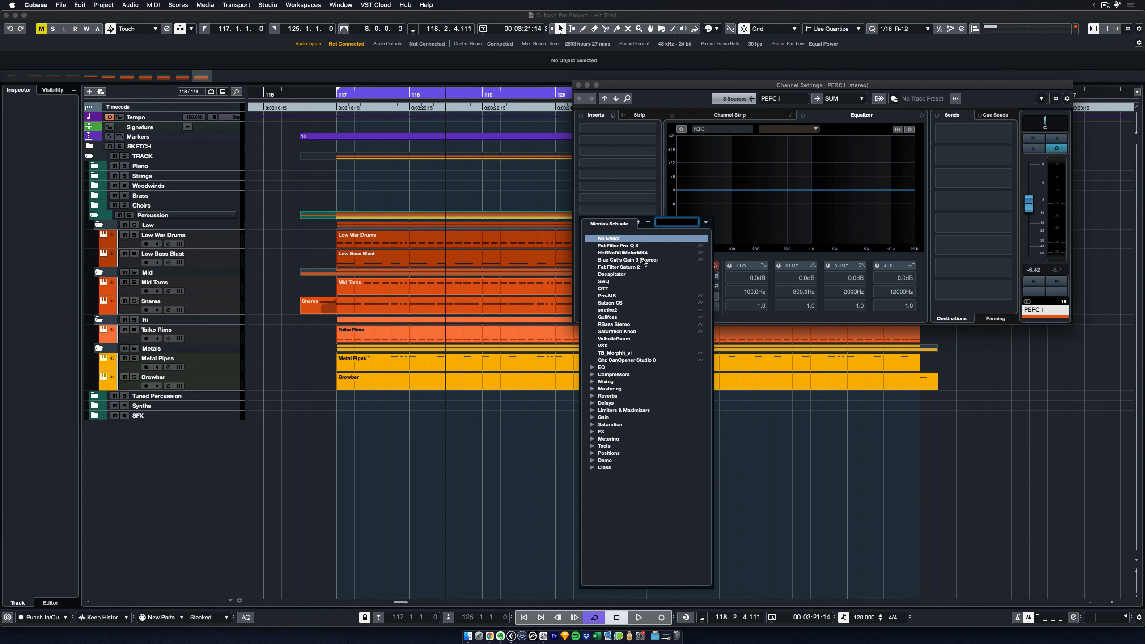
click(616, 297)
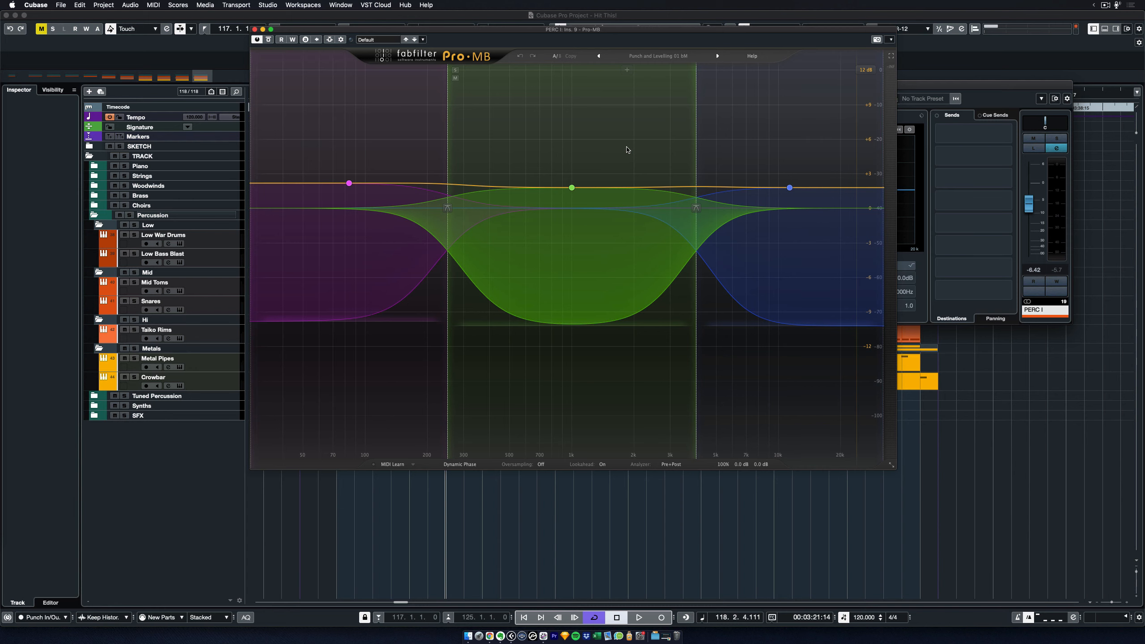
drag(625, 33, 638, 61)
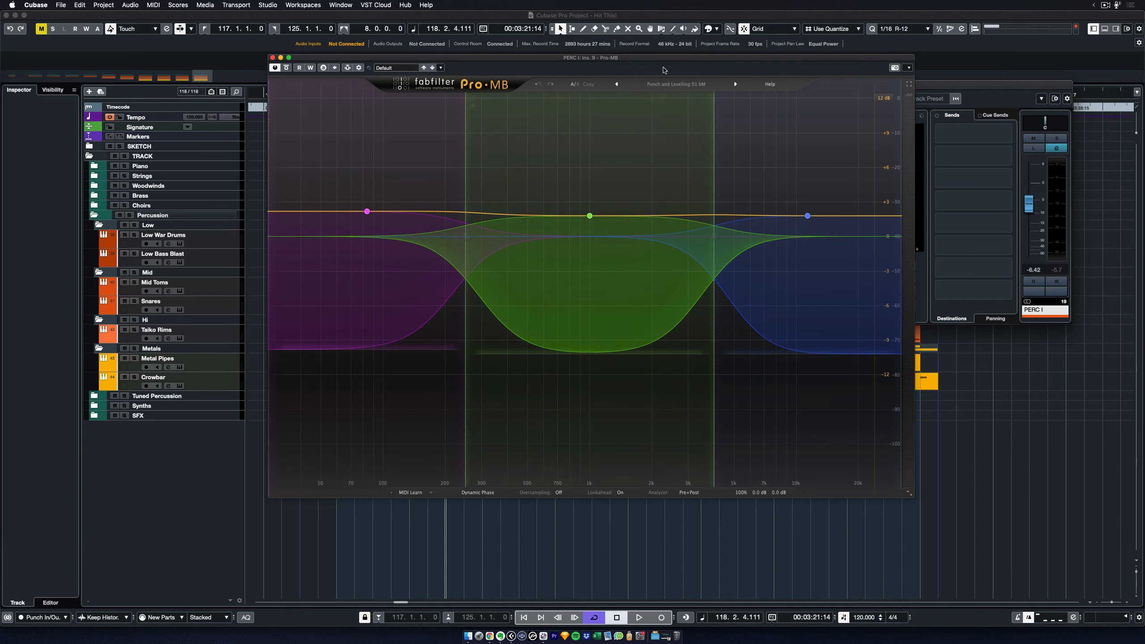
Try the Drums preset Punch It SM in Pro-MB, and replace it with the Drums preset Punch Wide Love bM
click(680, 84)
mouse_move(671, 123)
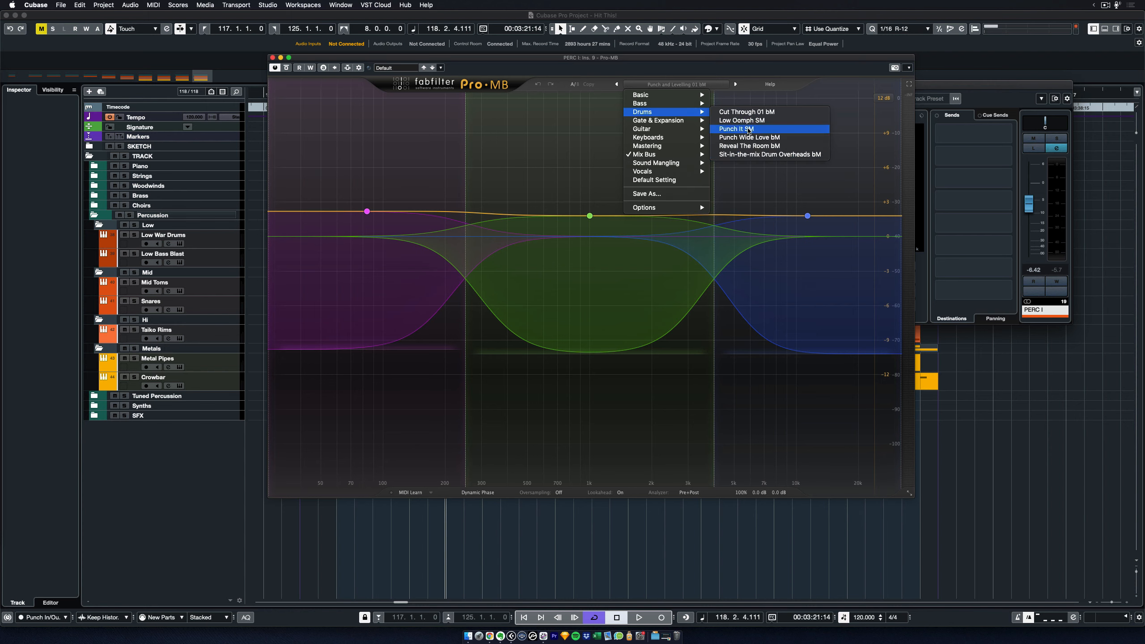
click(749, 130)
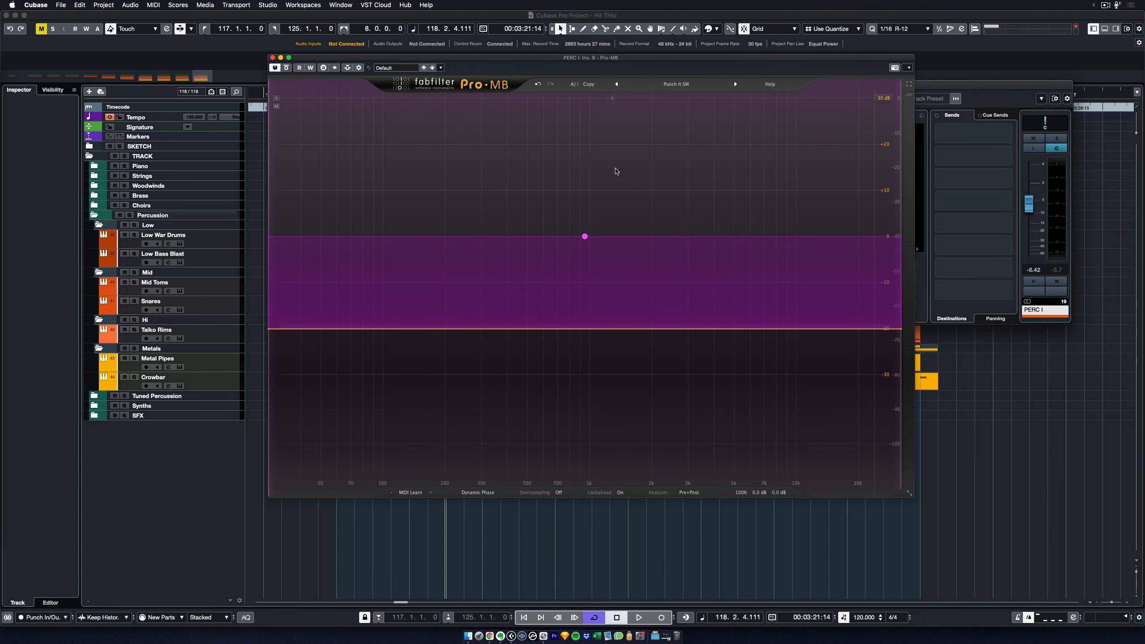
click(663, 85)
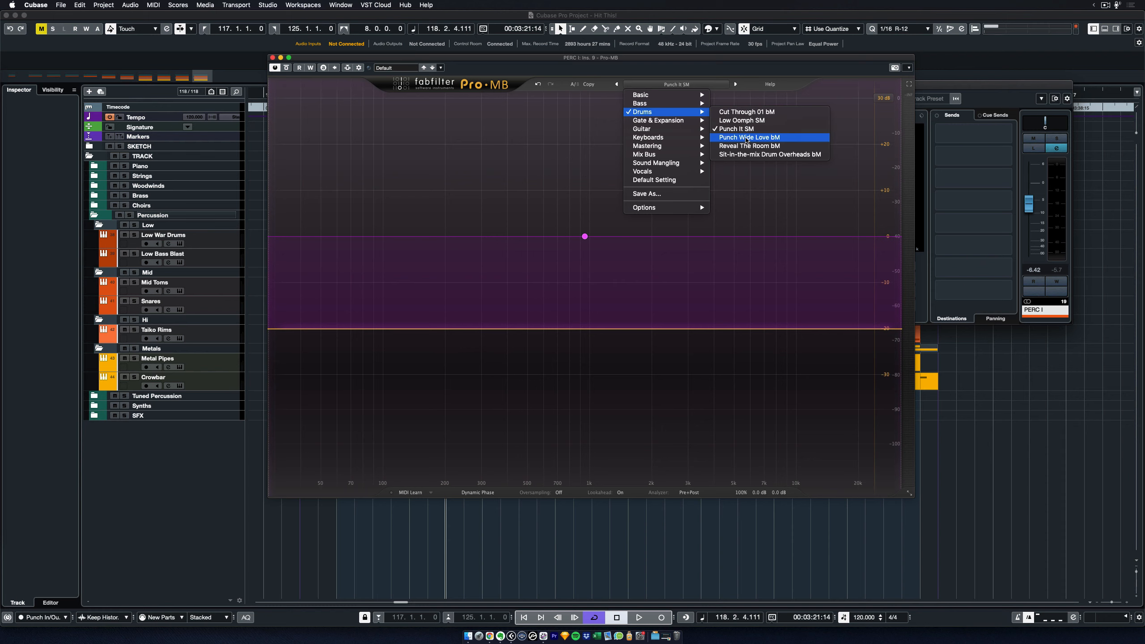
click(746, 138)
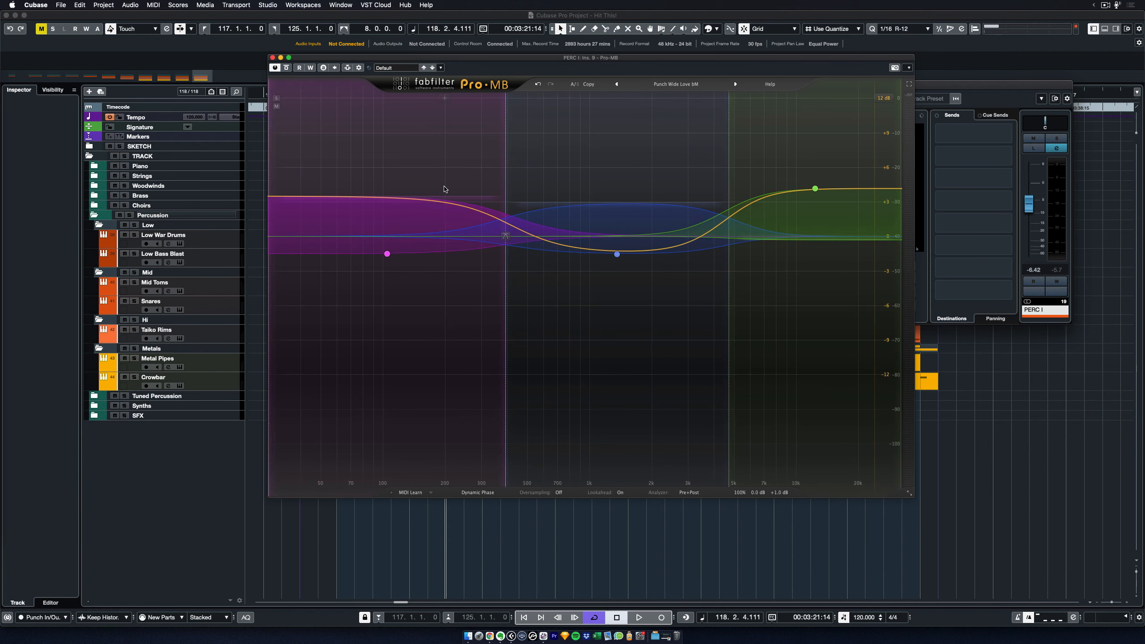
Play the percussion from the loop start and compare it with Pro-MB bypassed and active
key(KP_1)
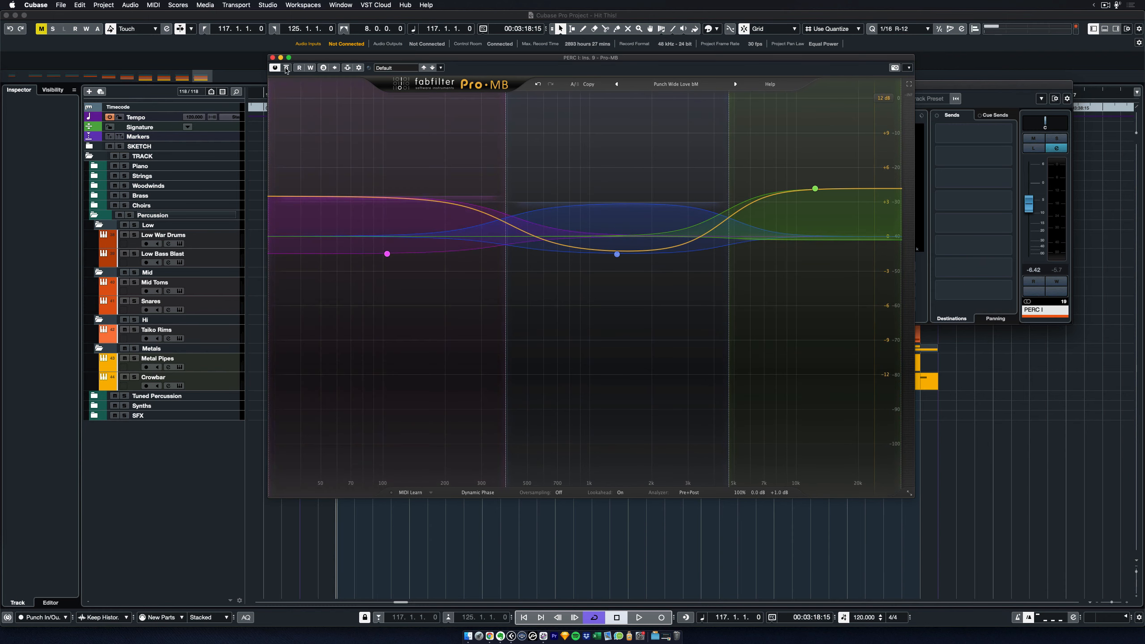
click(287, 68)
key(space)
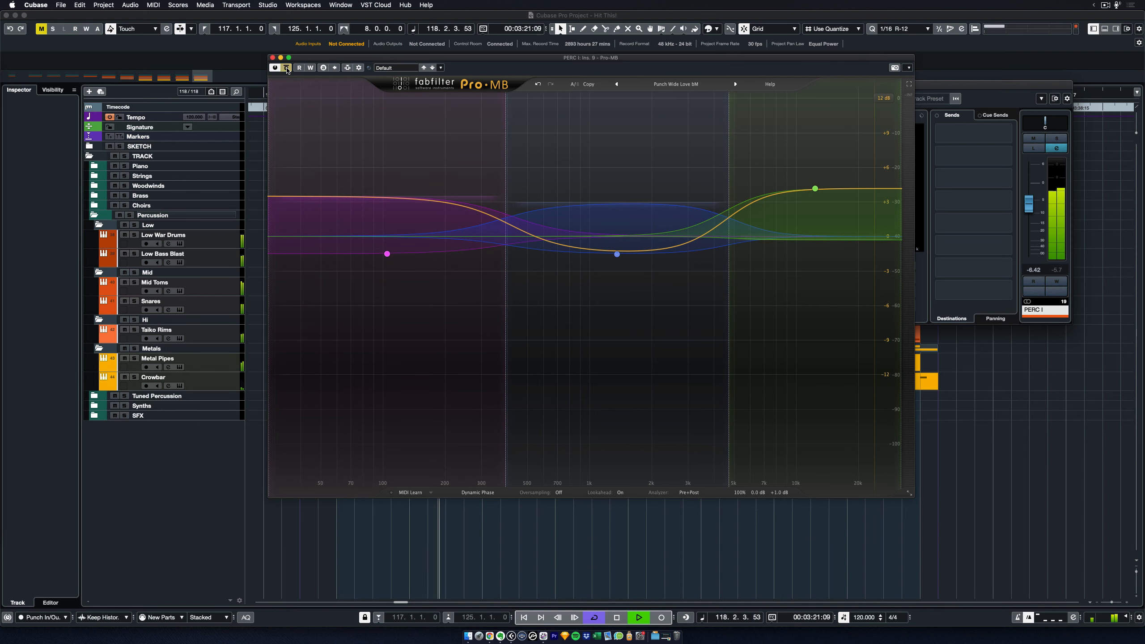
click(286, 68)
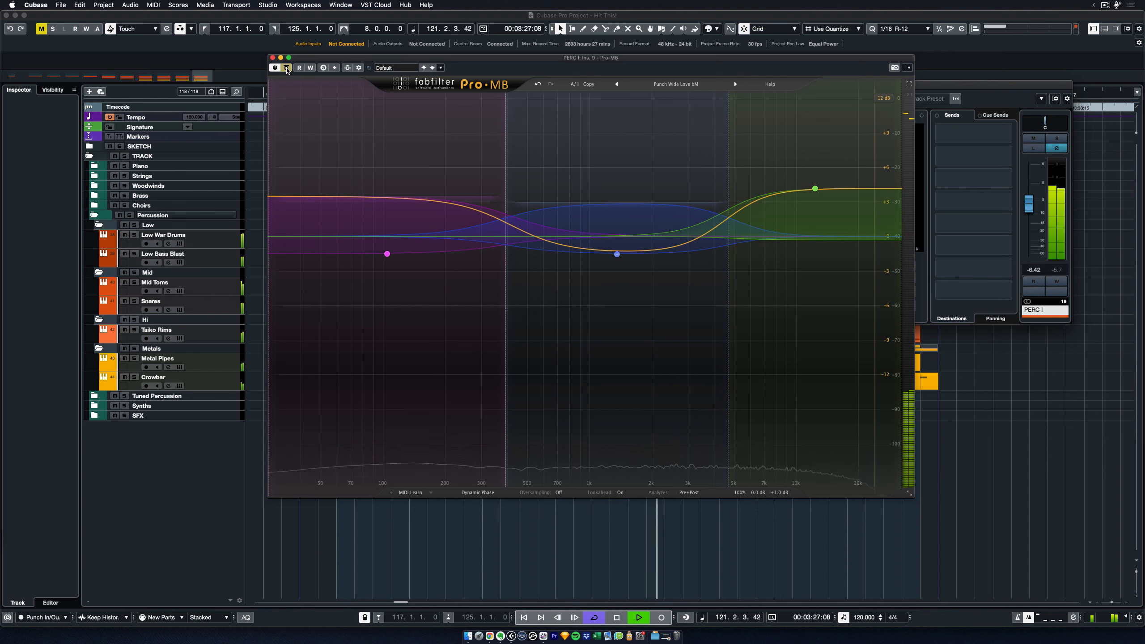
key(space)
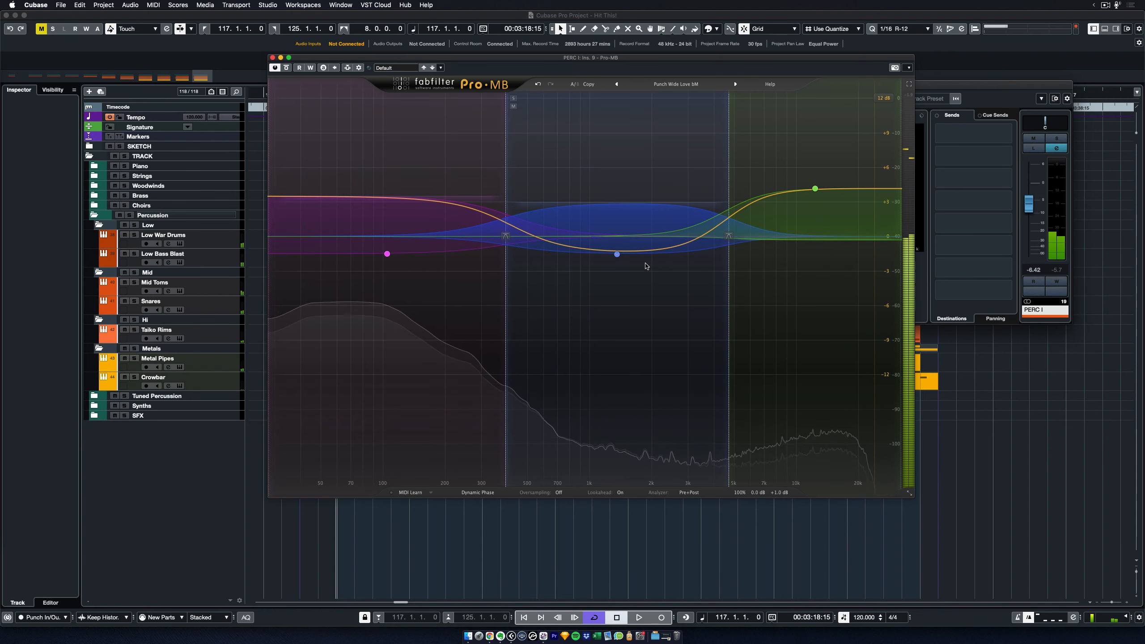
Load the Mix Bus preset Punch and Levelling 01 bM in Pro-MB, compare it against bypass during playback, and close the plug-in window
click(678, 85)
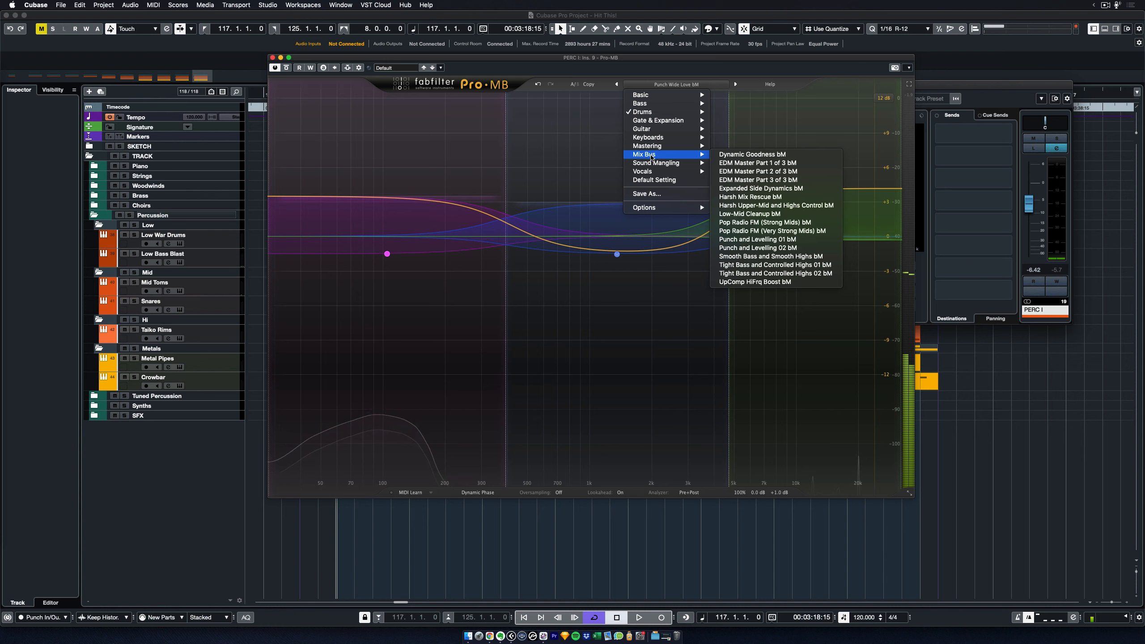
click(771, 239)
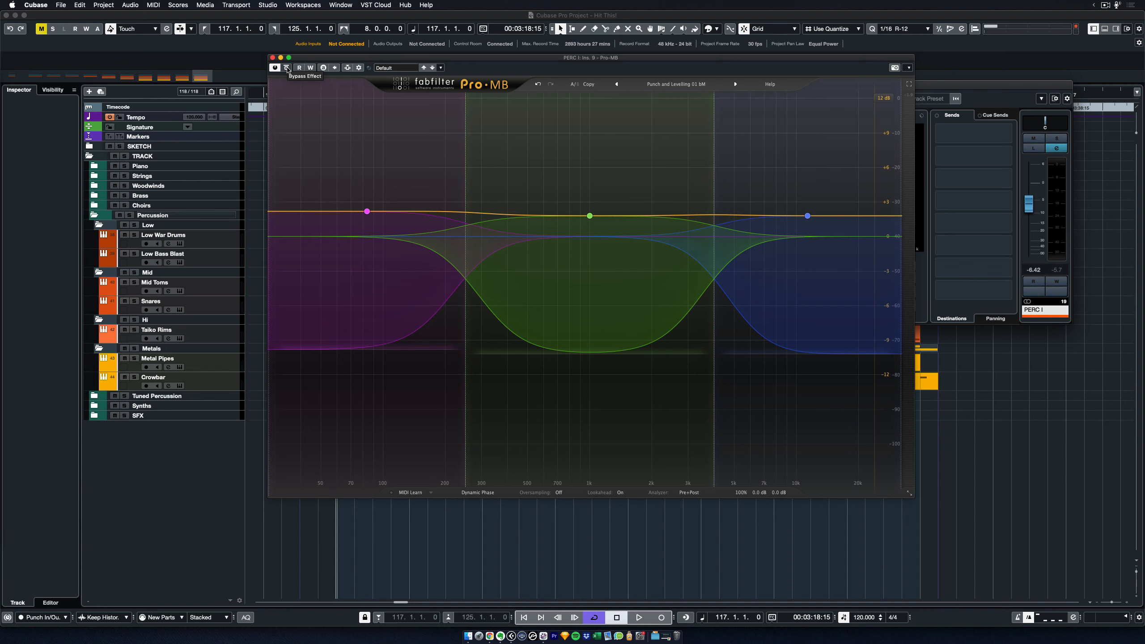
key(space)
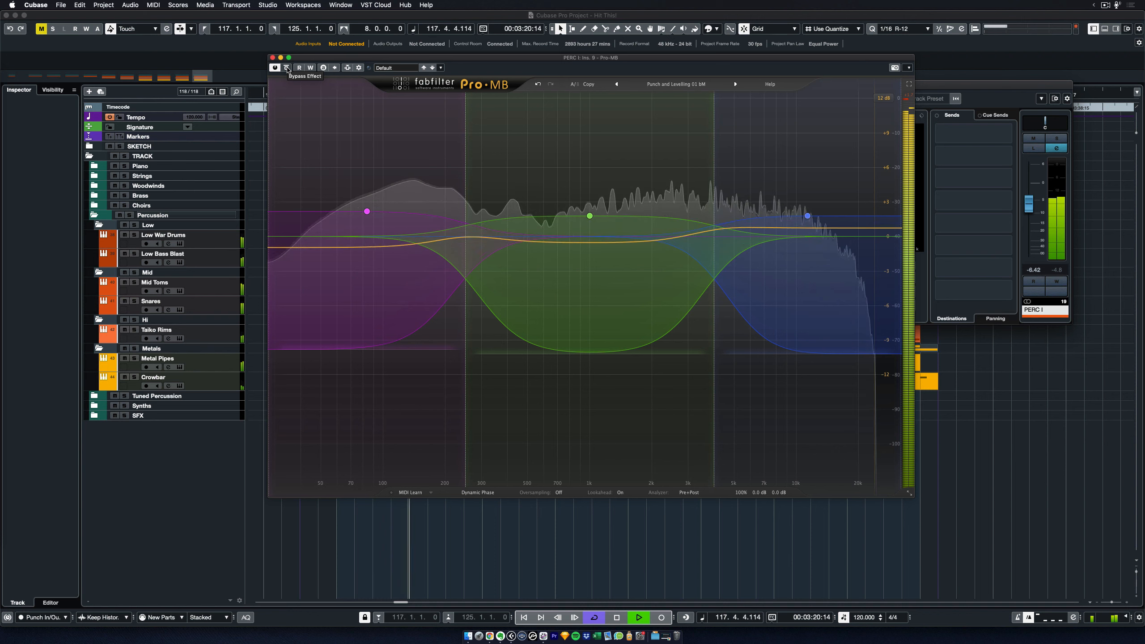
click(287, 68)
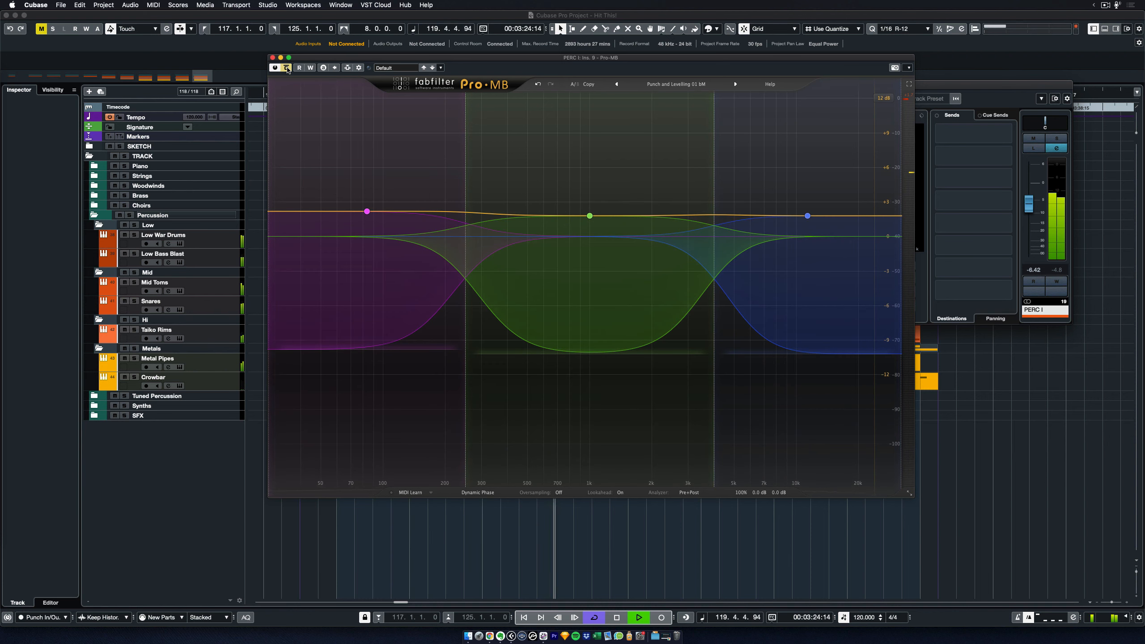
click(287, 68)
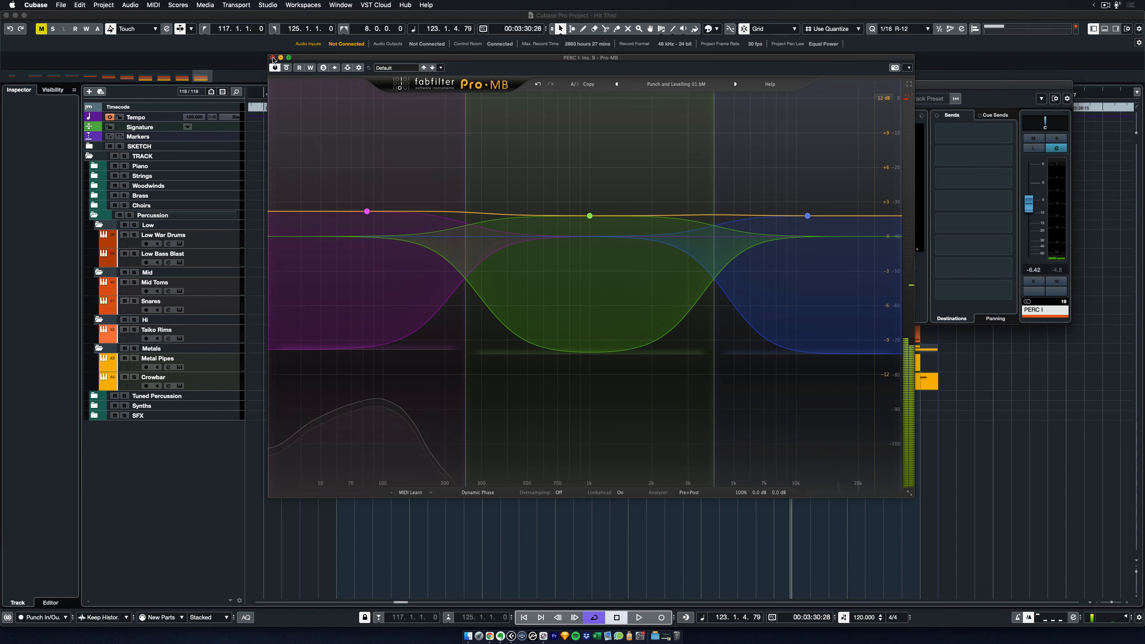
click(273, 58)
Compare the percussion playback with the Pro-MB insert switched off and on in the PERC I channel settings
key(KP_1)
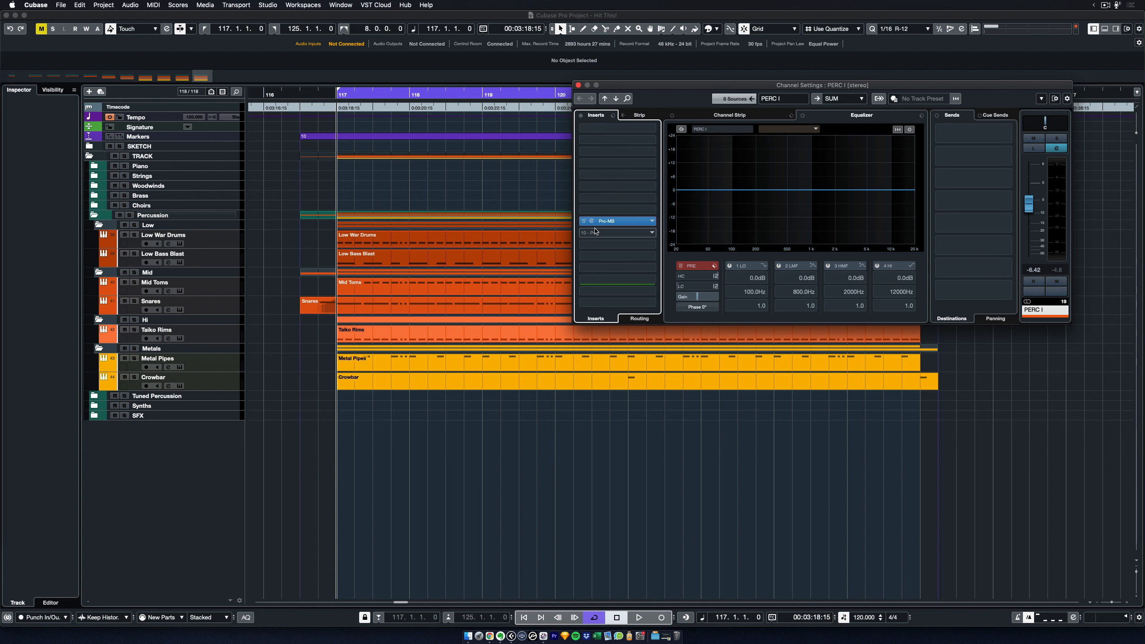
key(space)
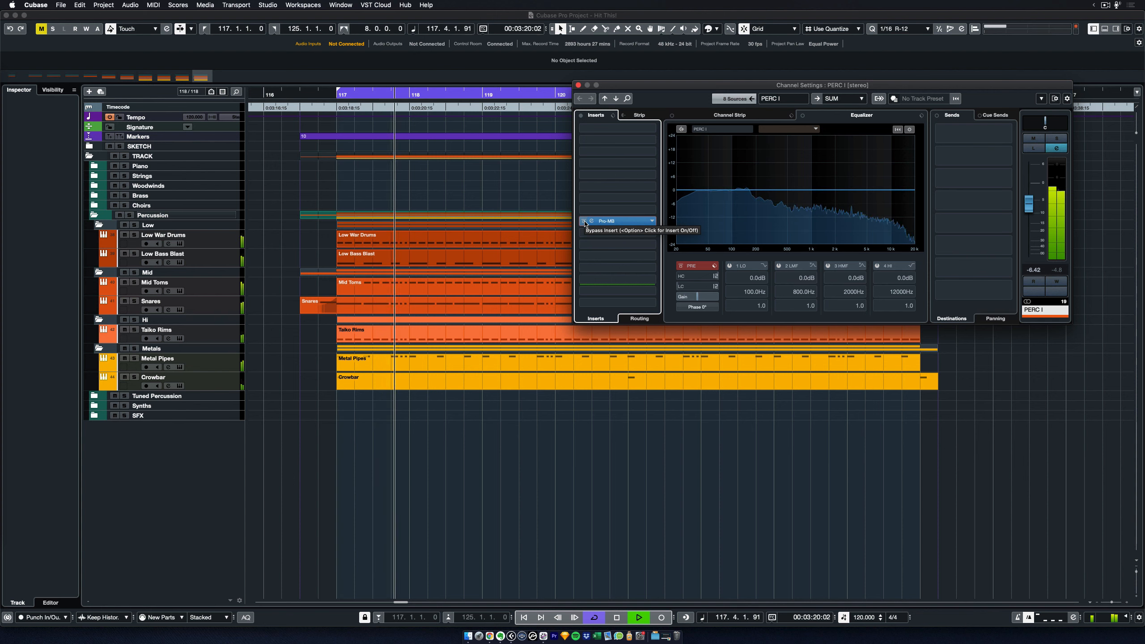
click(584, 222)
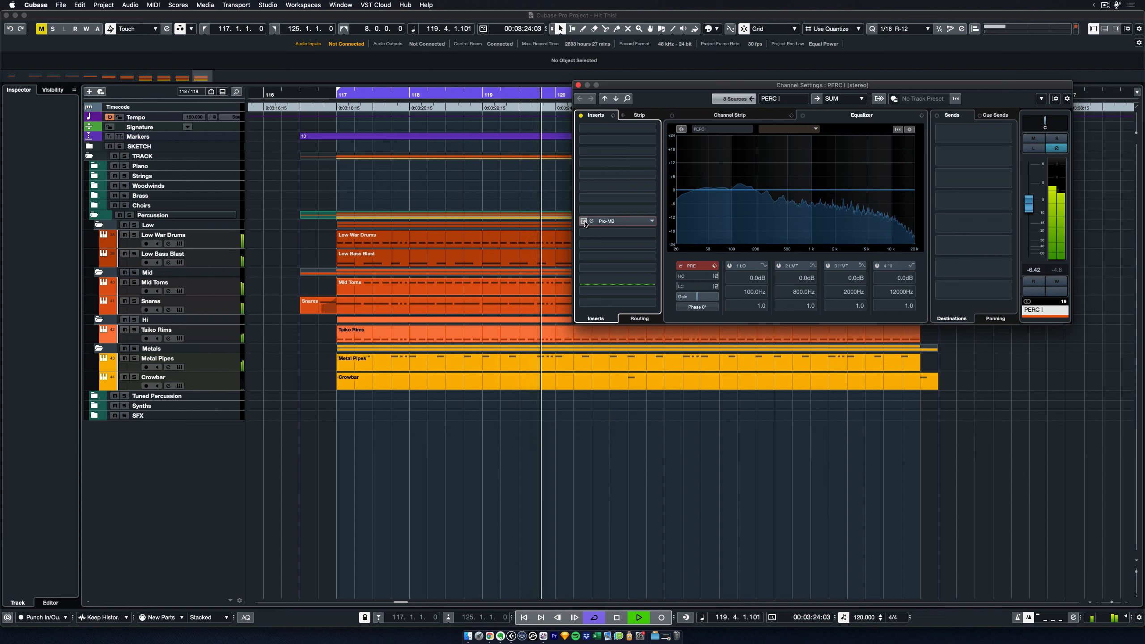
click(585, 222)
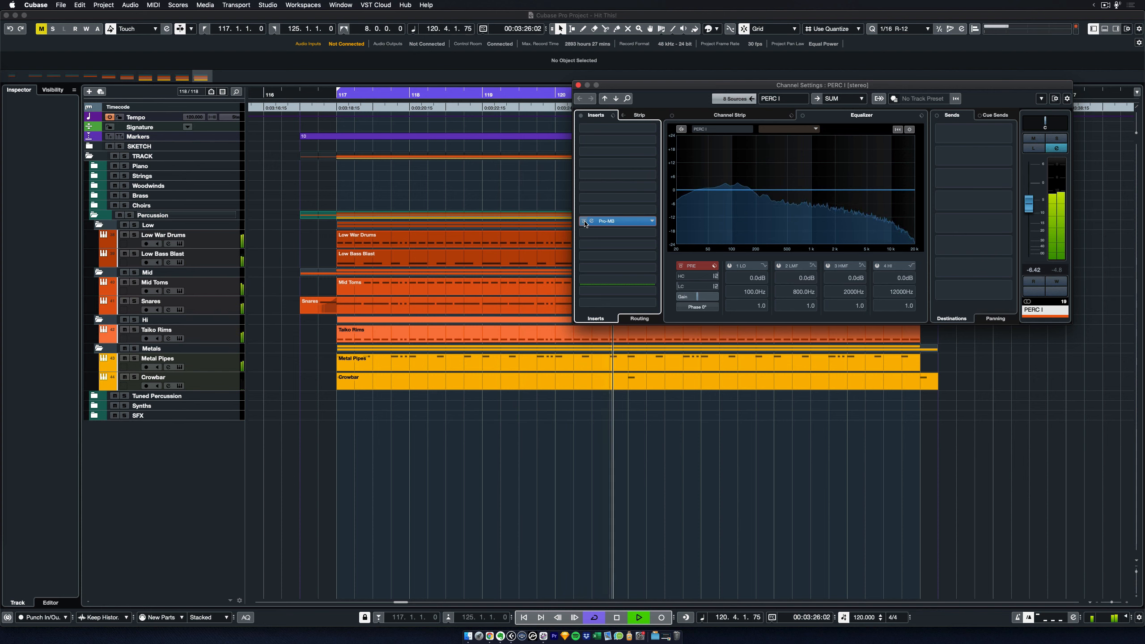
key(space)
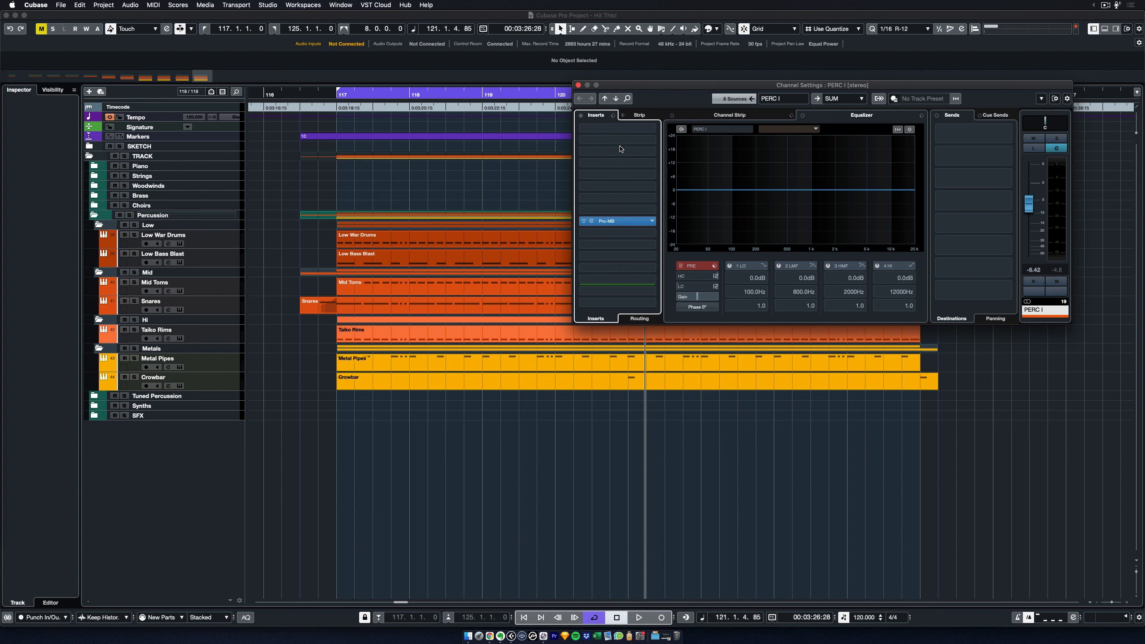
Insert the VLA-3A compressor in insert slot 8 of the PERC I channel, ahead of Pro-MB, and reposition its plug-in window
click(619, 210)
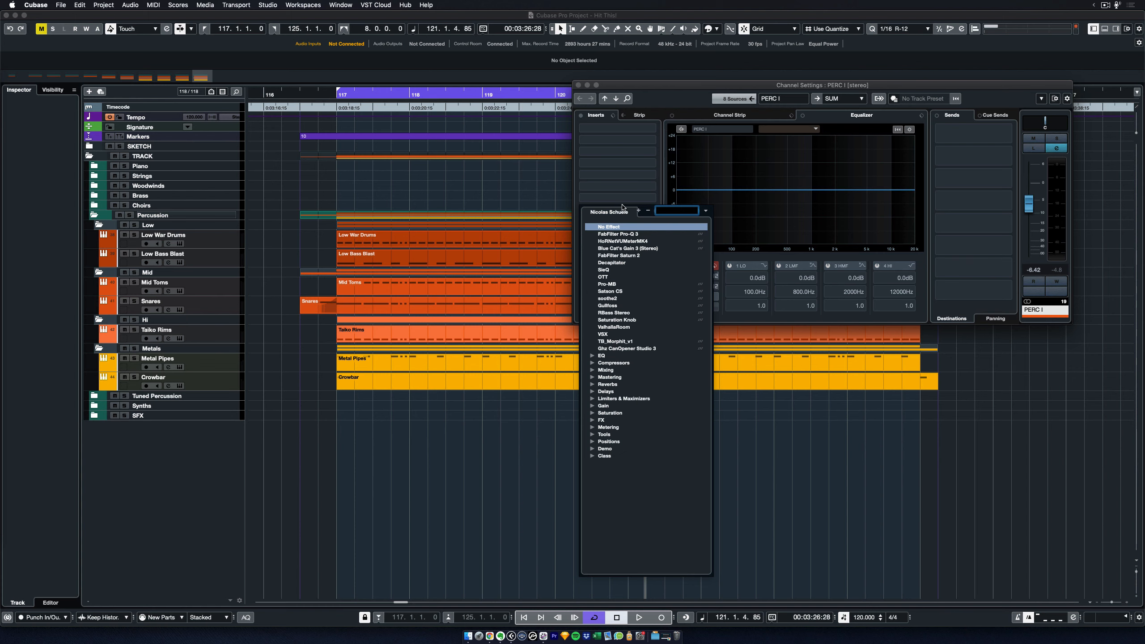
text(vla)
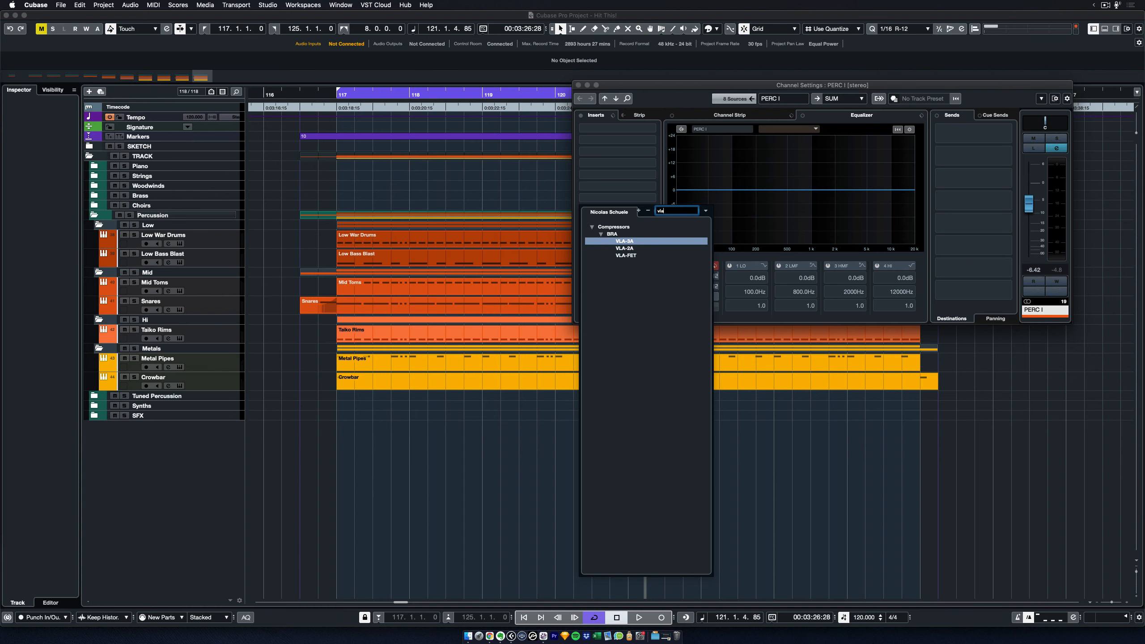
click(642, 243)
drag(540, 158, 616, 111)
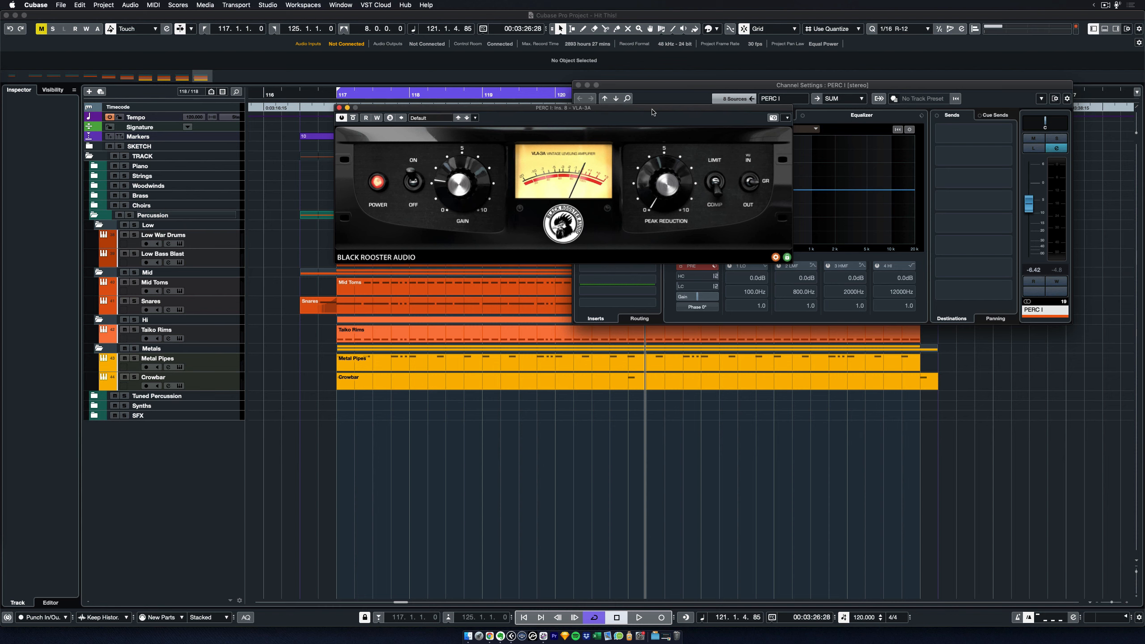
drag(651, 110, 647, 143)
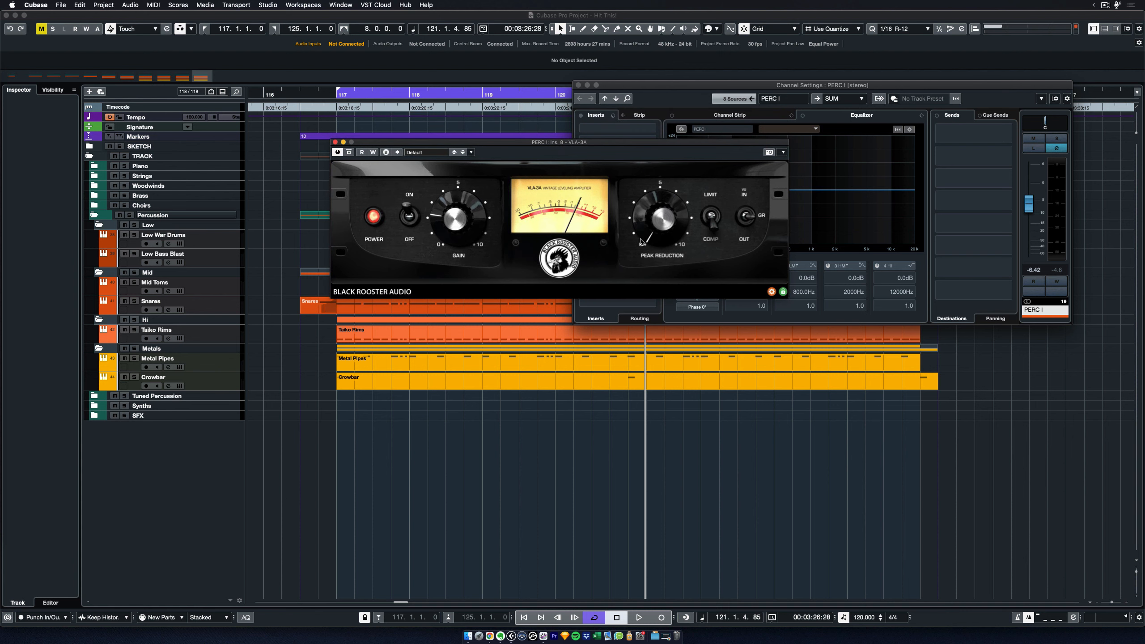
drag(667, 144, 667, 338)
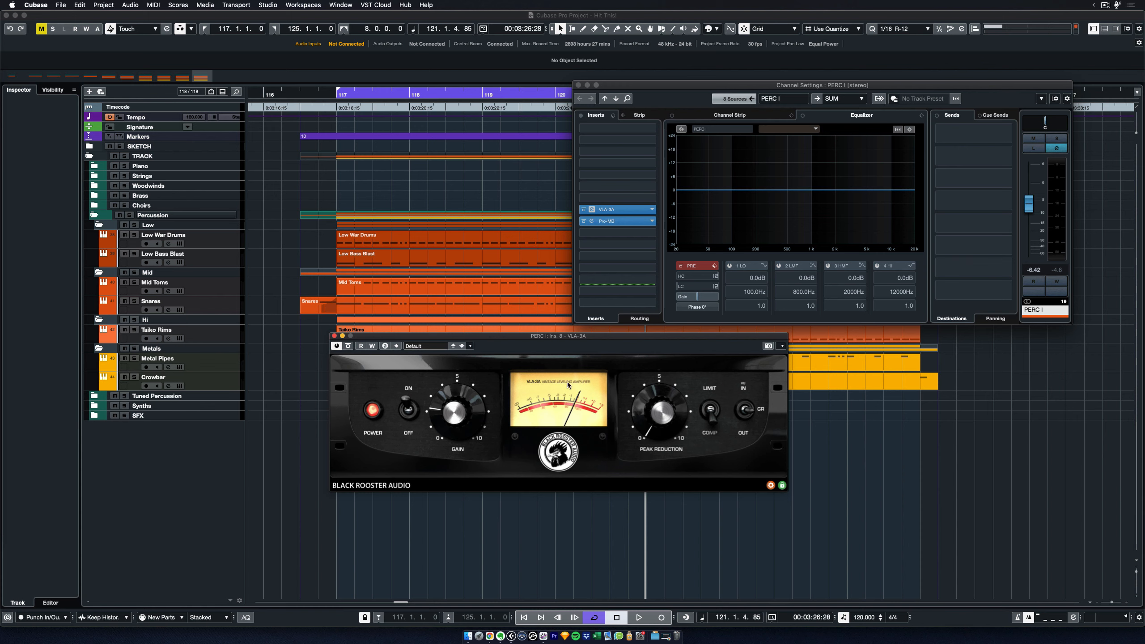
drag(612, 340, 589, 132)
Raise the VLA-3A peak reduction while the percussion plays from the loop start, and fine-tune its gain
key(space)
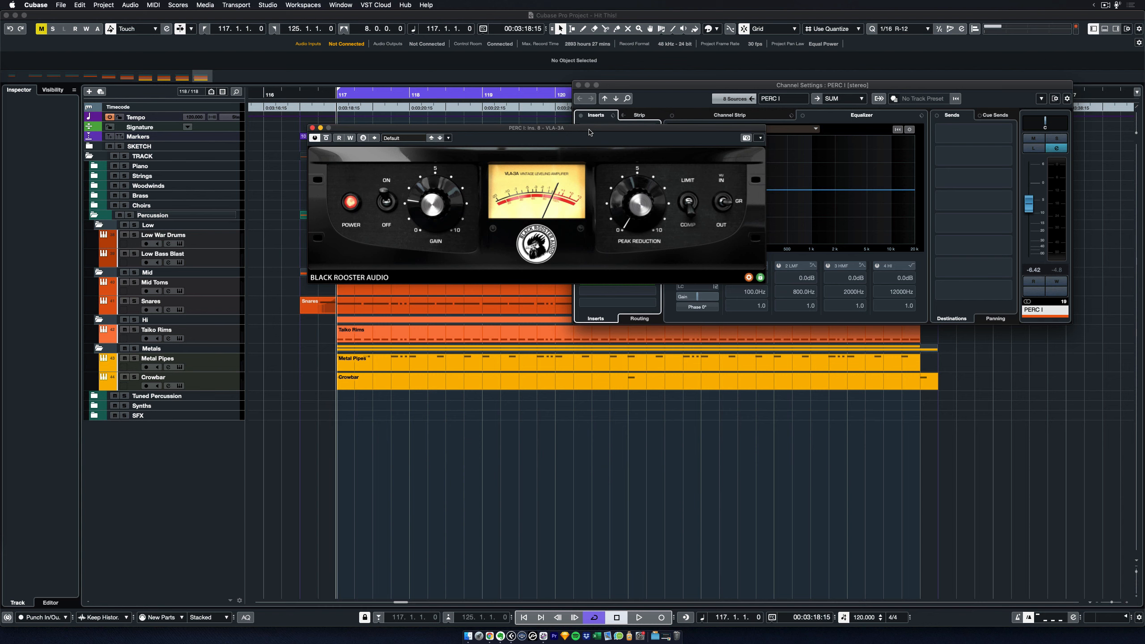
key(space)
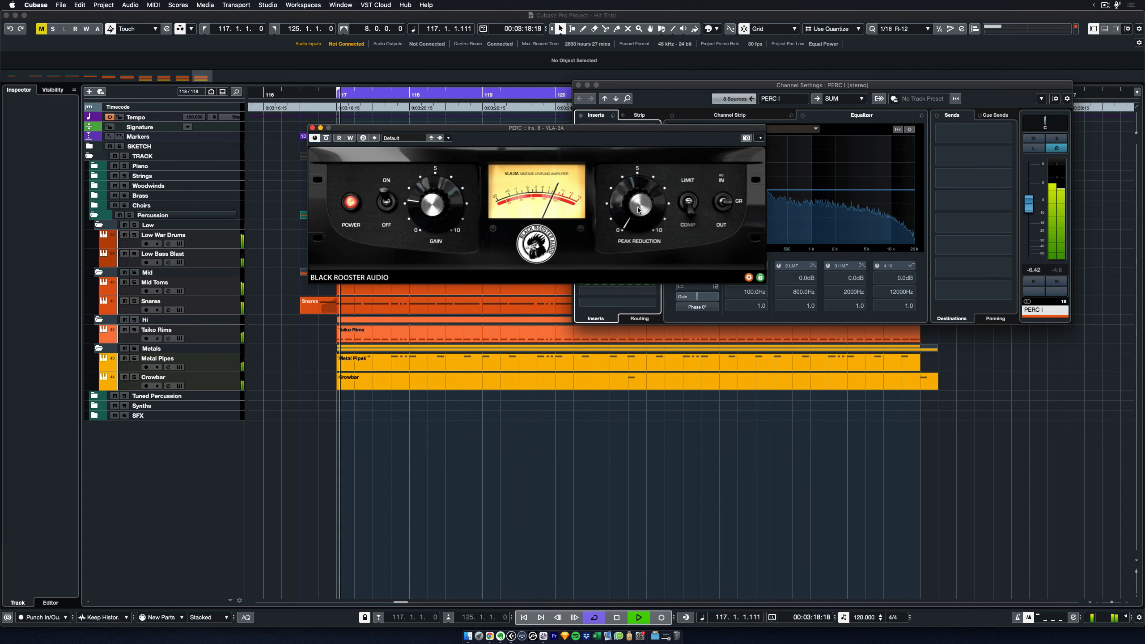
drag(635, 207, 633, 171)
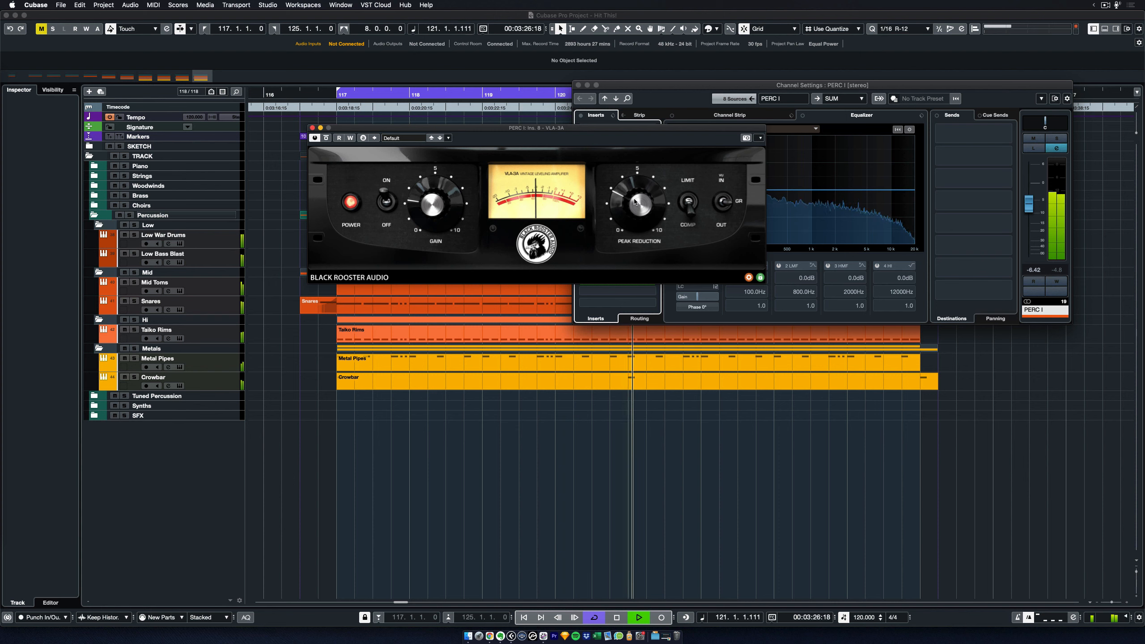
drag(422, 212, 427, 201)
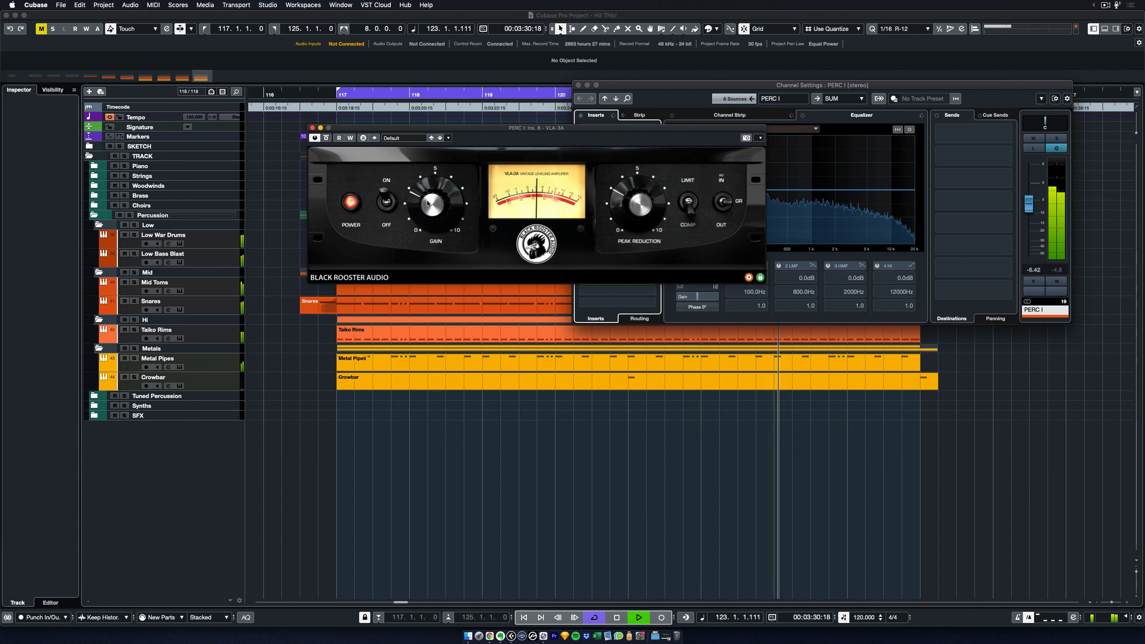
Compare the percussion with the VLA-3A powered off and on during playback, leave it on, and close its window
click(353, 207)
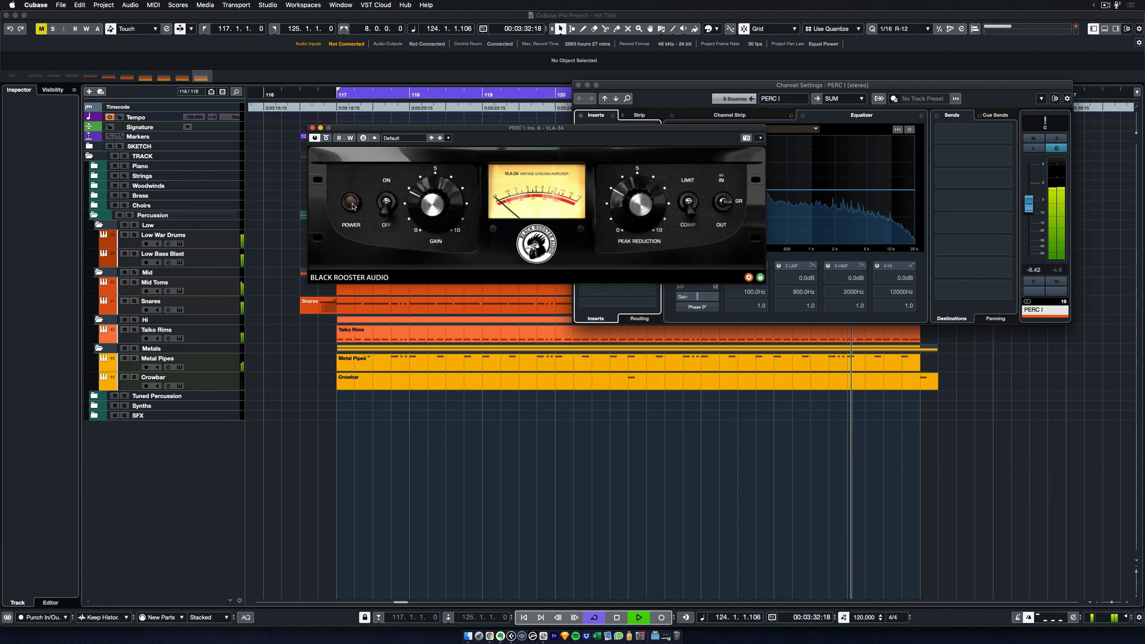
key(space)
key(KP_1)
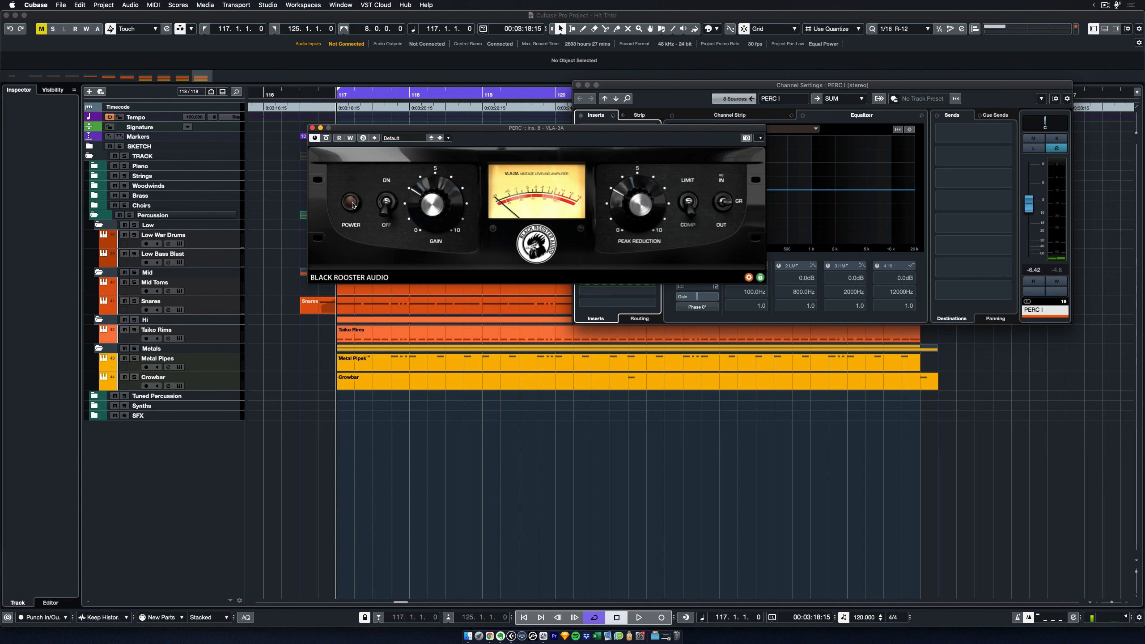
key(space)
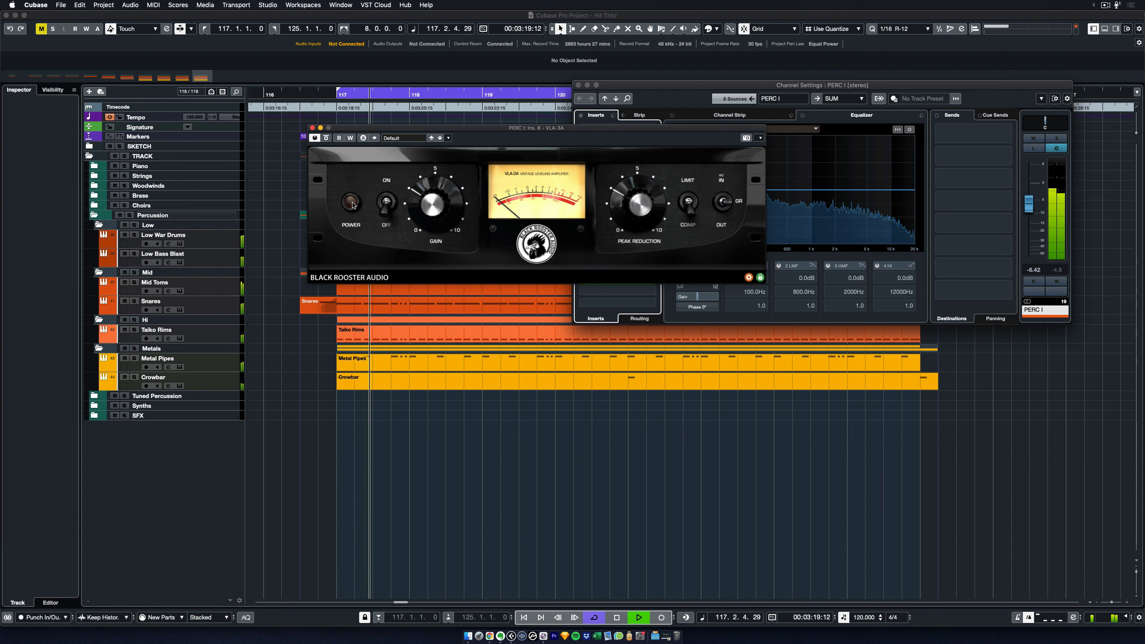
click(351, 204)
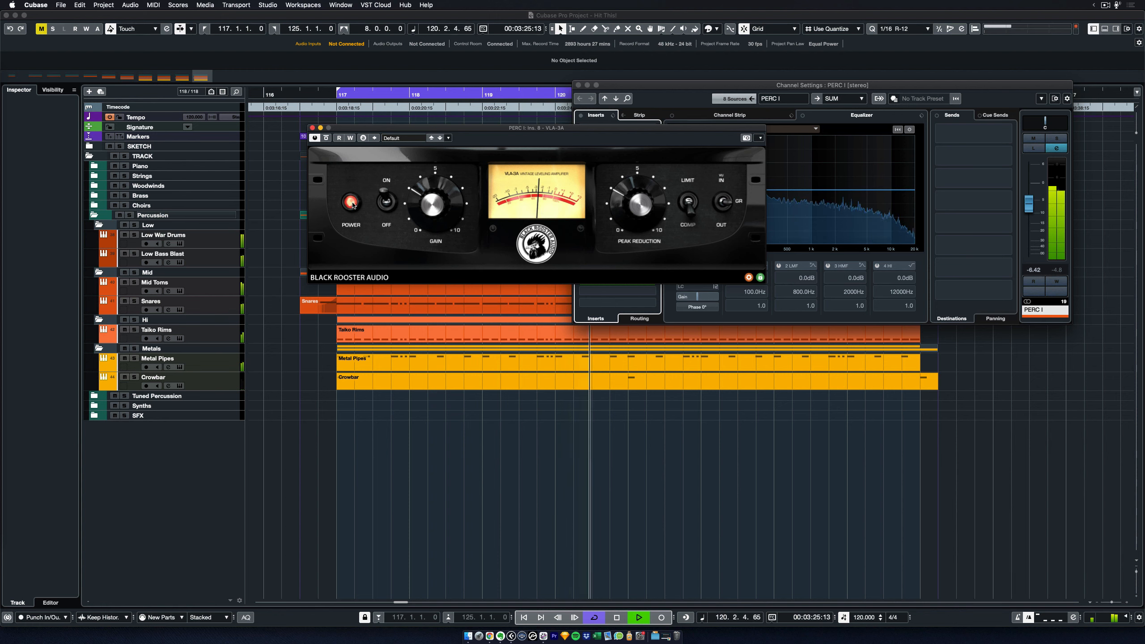
key(space)
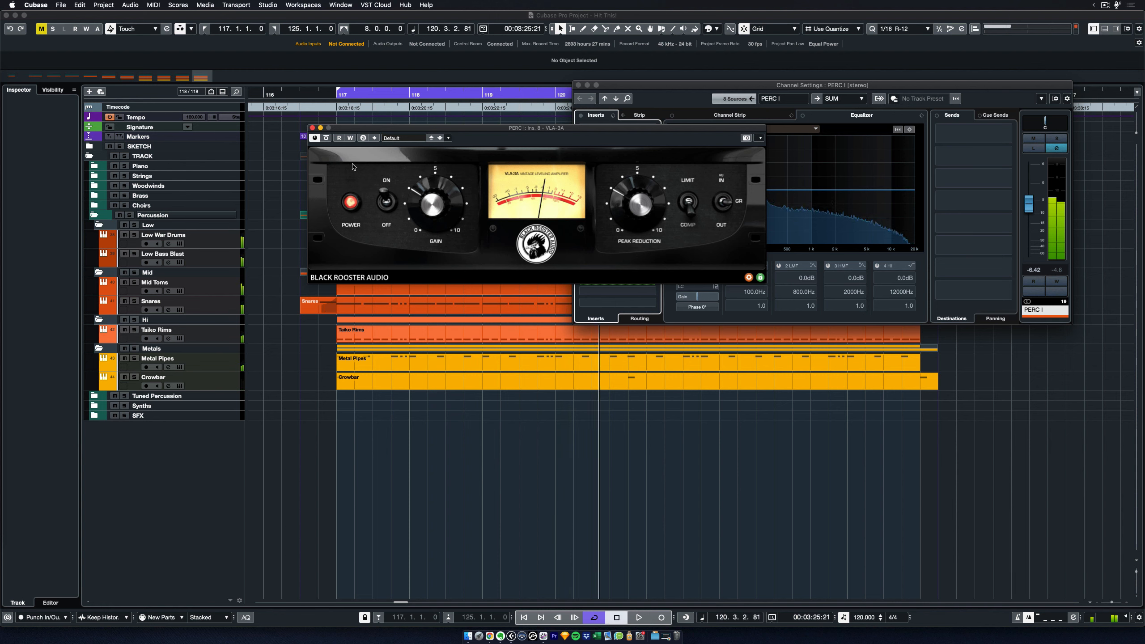
click(312, 128)
Insert FabFilter Pro-Q 3 in insert slot 2 of the PERC I channel and reposition its plug-in window
drag(702, 87, 668, 93)
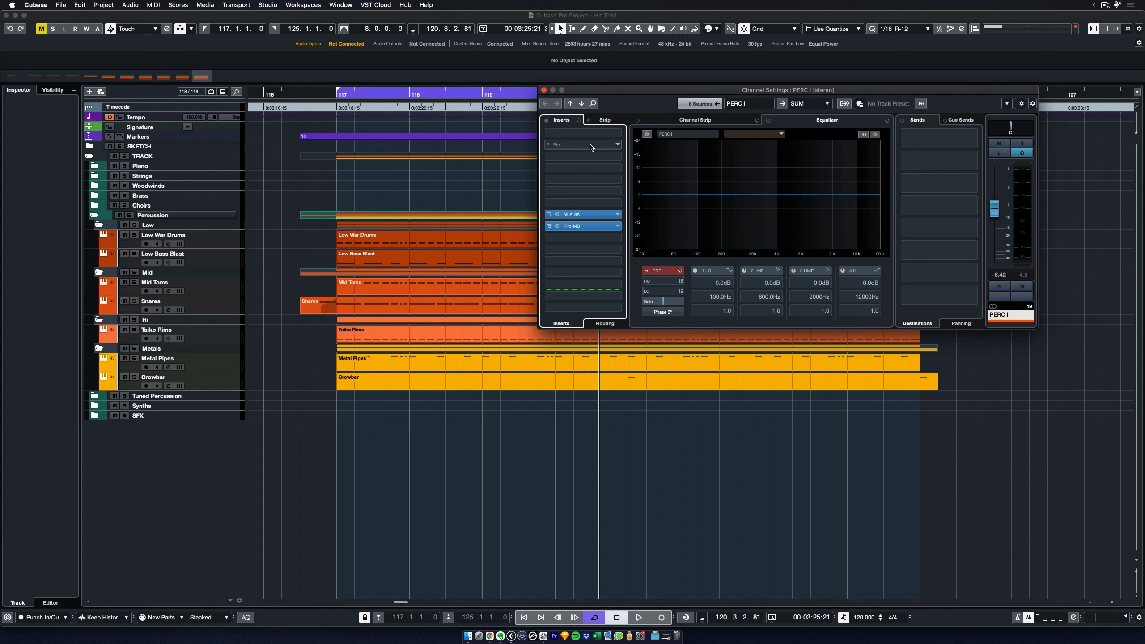
click(591, 148)
click(600, 171)
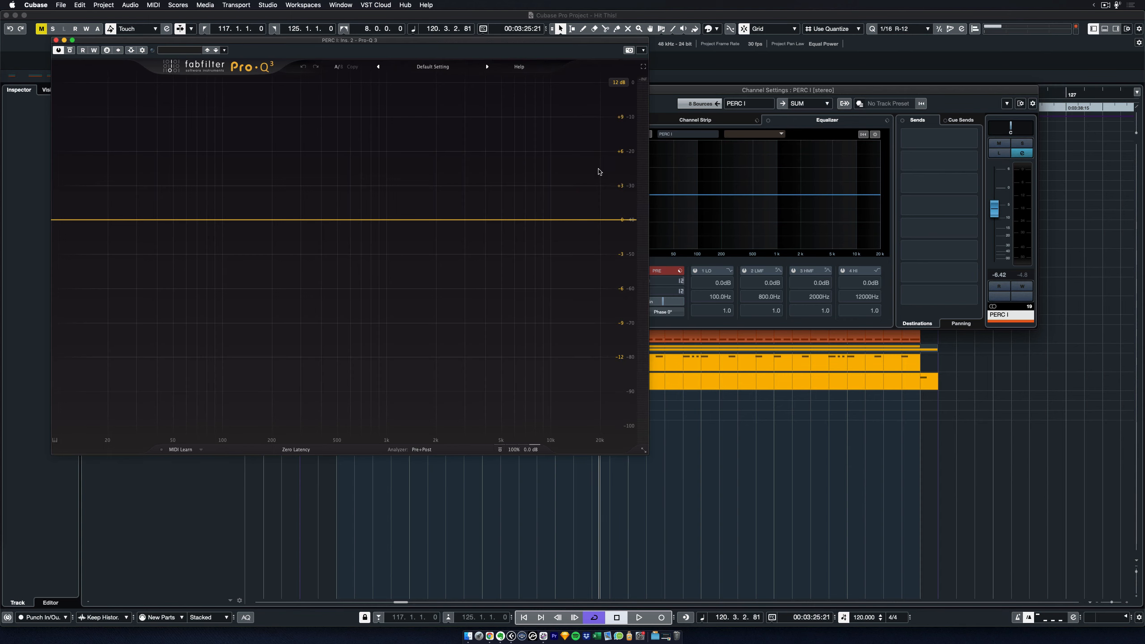
drag(570, 45, 813, 64)
Play the percussion from the loop start and examine its frequency spectrum in Pro-Q 3
key(space)
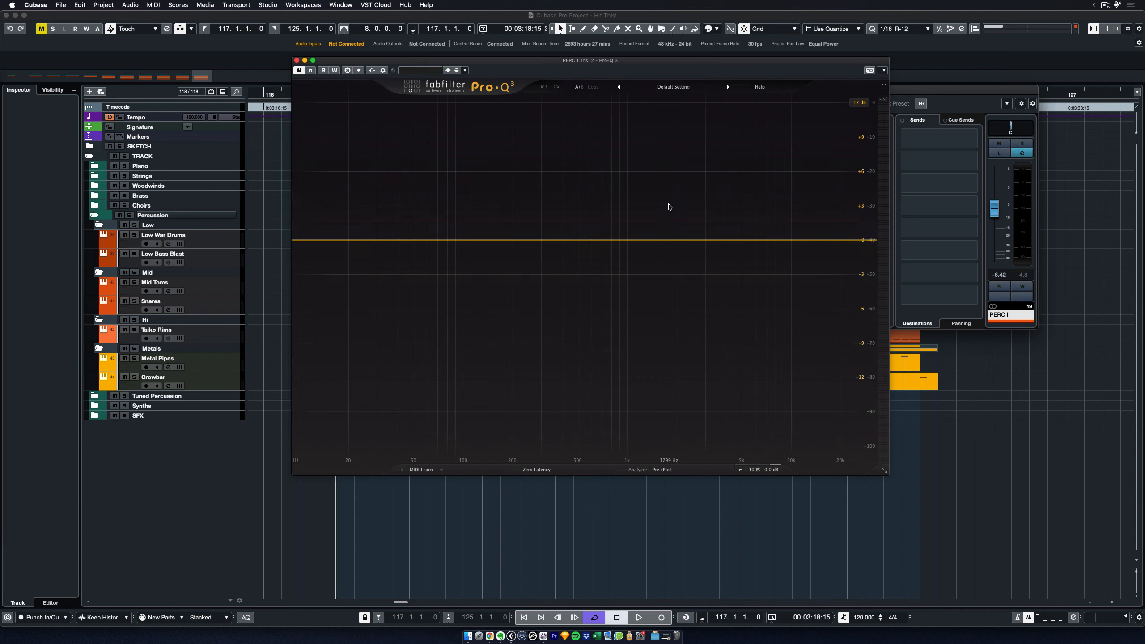
key(space)
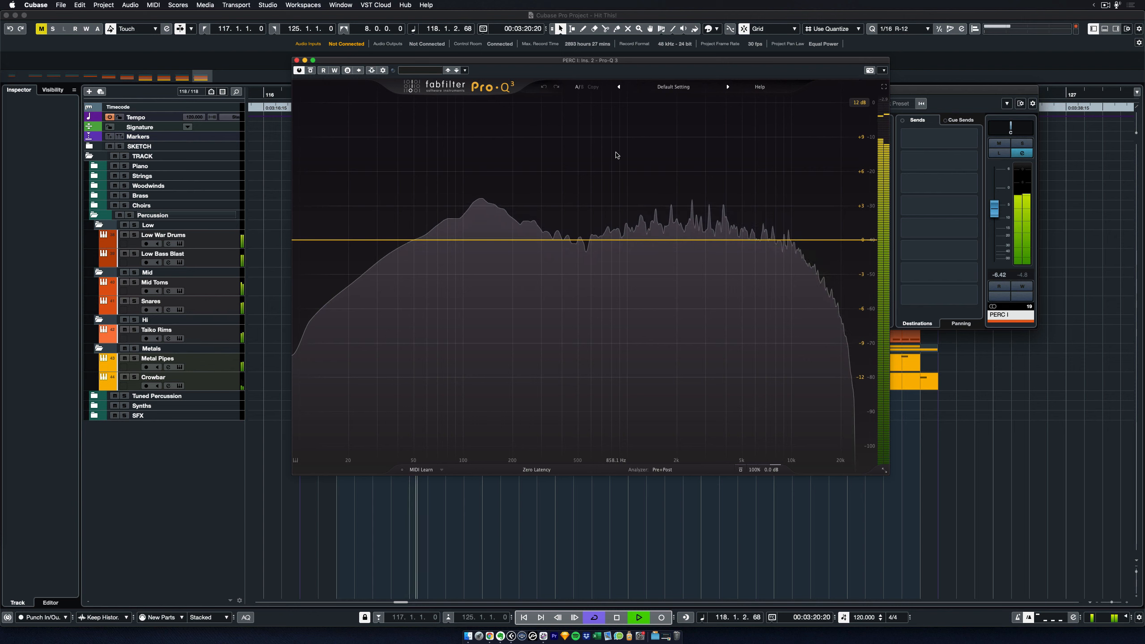
key(space)
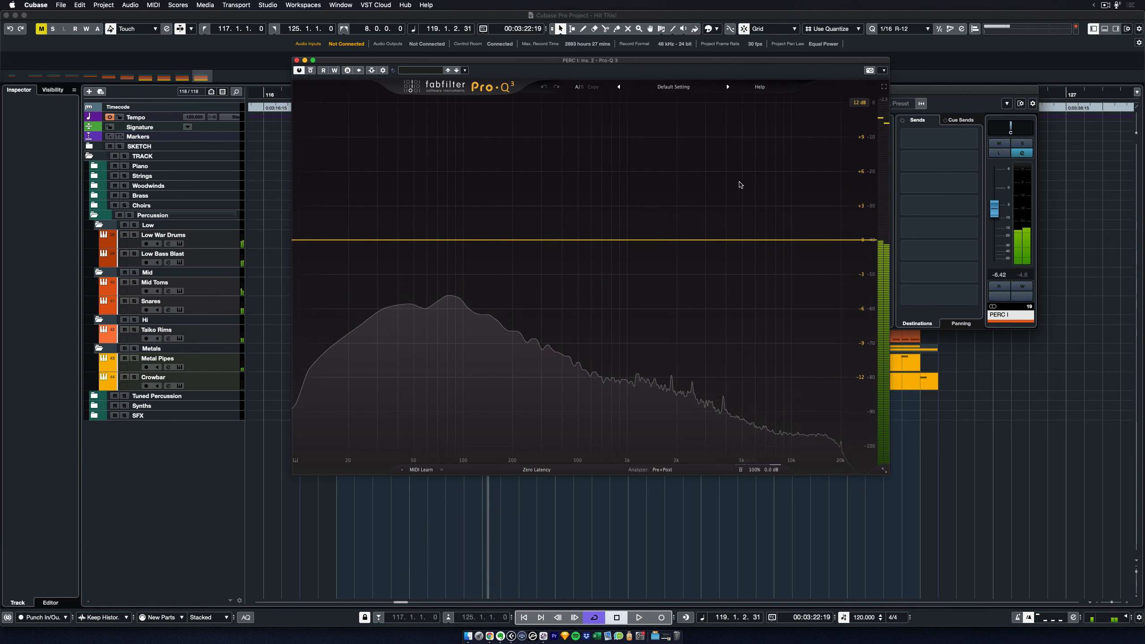
Add a narrow bell band in Pro-Q 3 and sweep it, boosted about 9.7 dB, to around 3.9 kHz during playback
click(728, 239)
drag(766, 422, 762, 405)
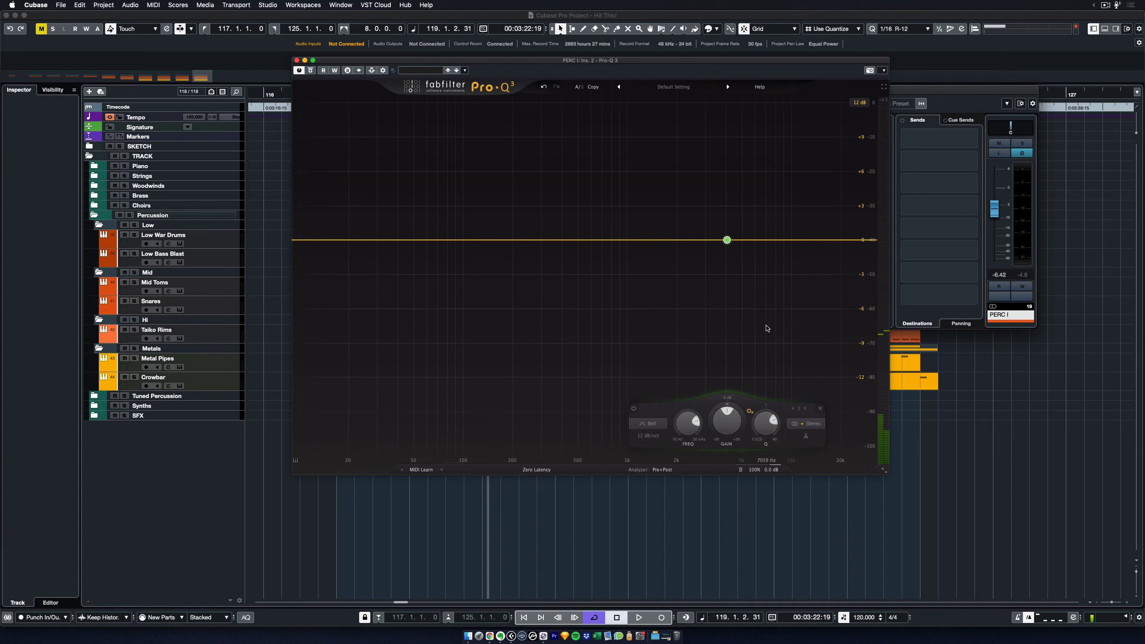
key(KP_1)
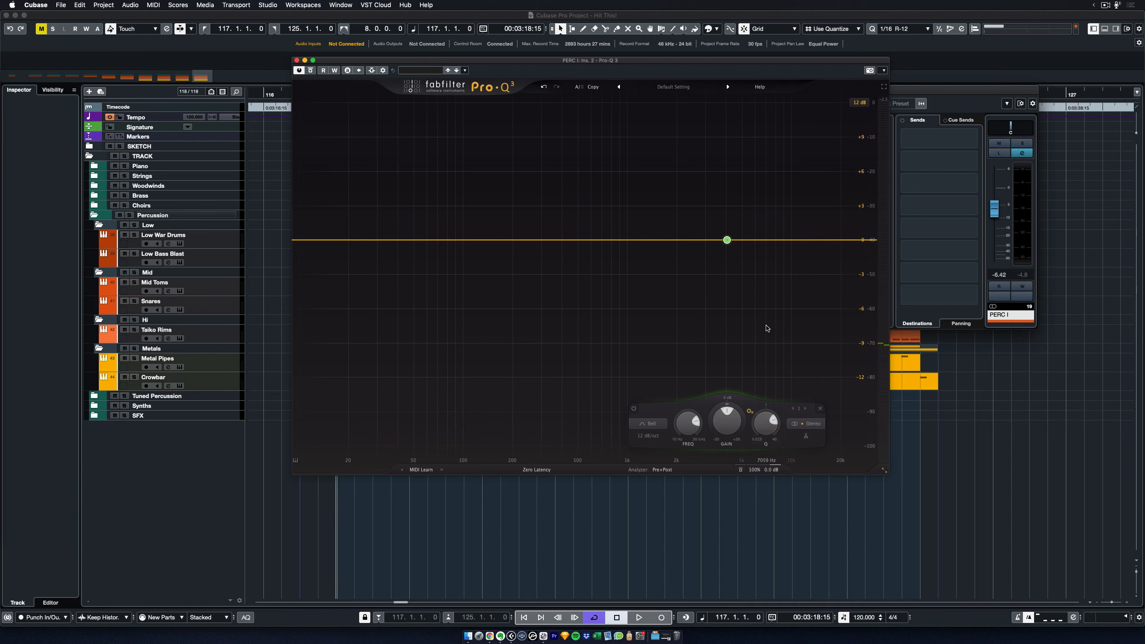
mouse_move(732, 248)
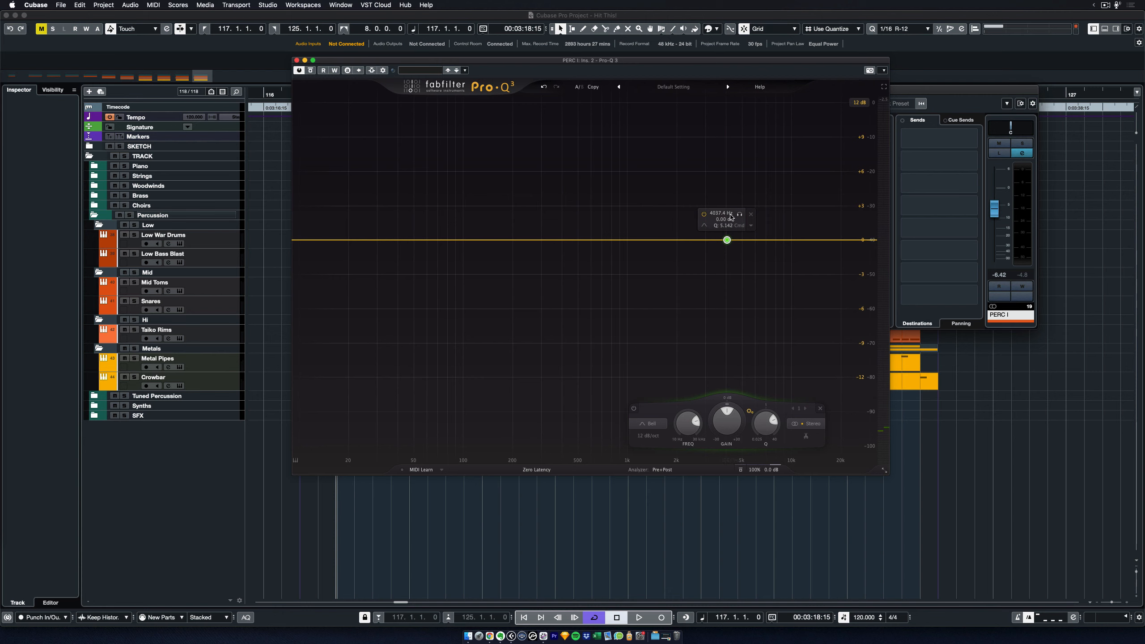
drag(727, 240, 724, 129)
key(space)
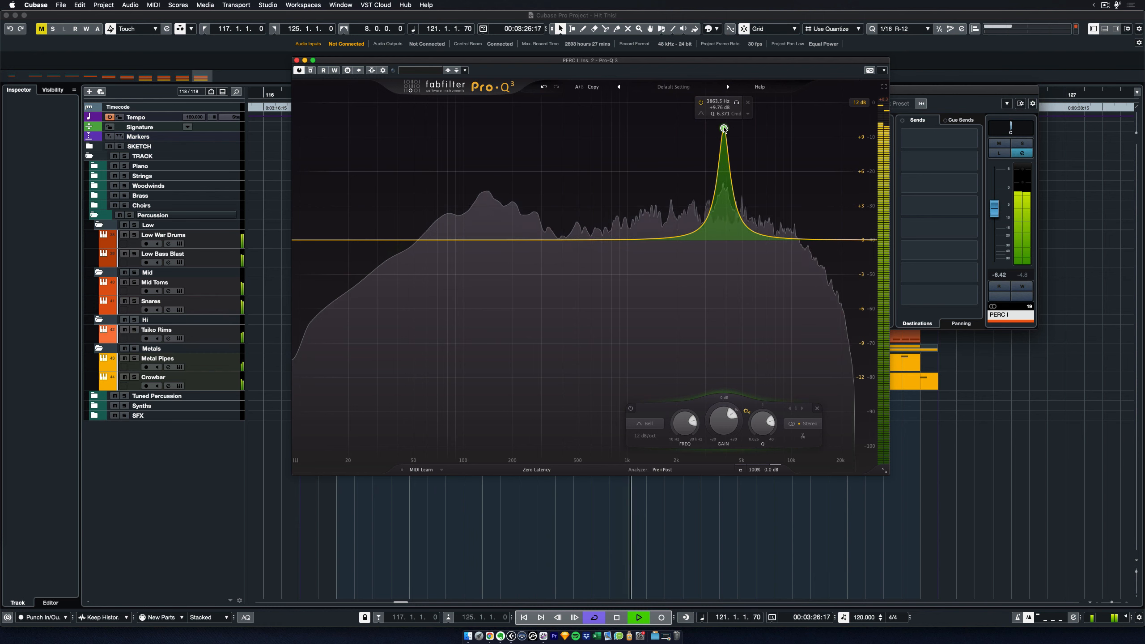
drag(724, 129, 726, 129)
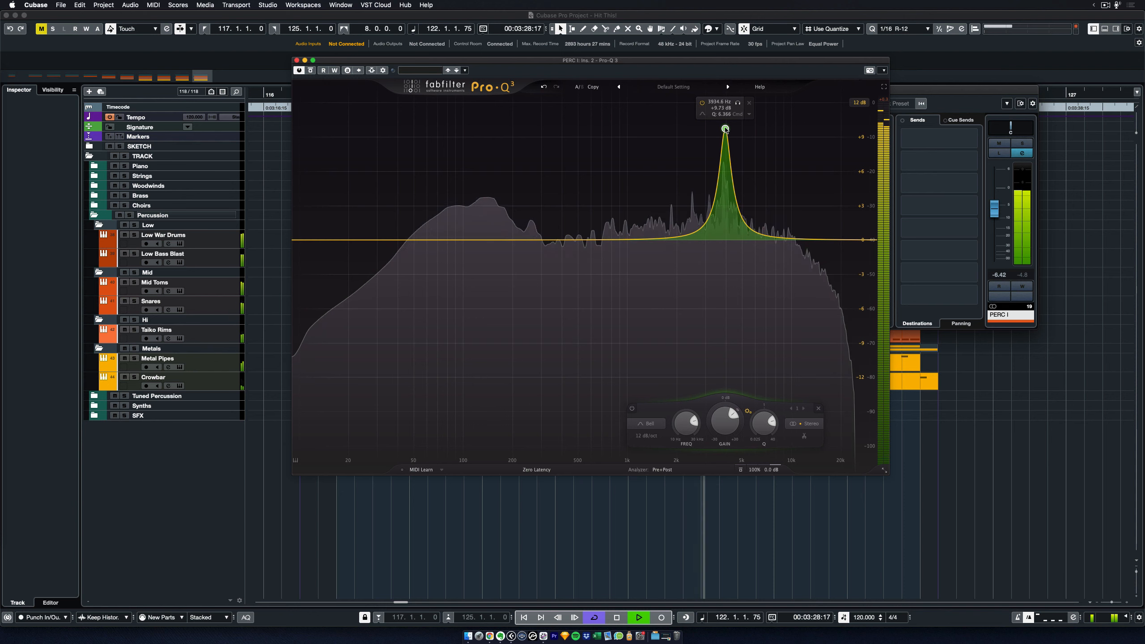
Audition the high band in solo during playback, turn solo off, and fine-tune its frequency to about 3.92 kHz
click(739, 103)
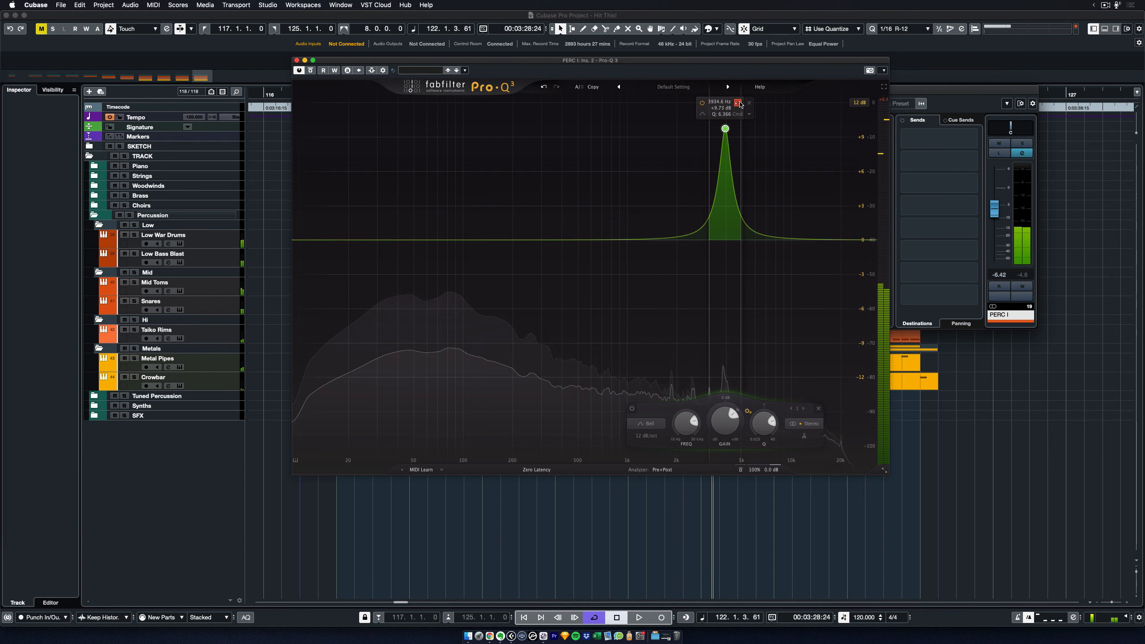
key(space)
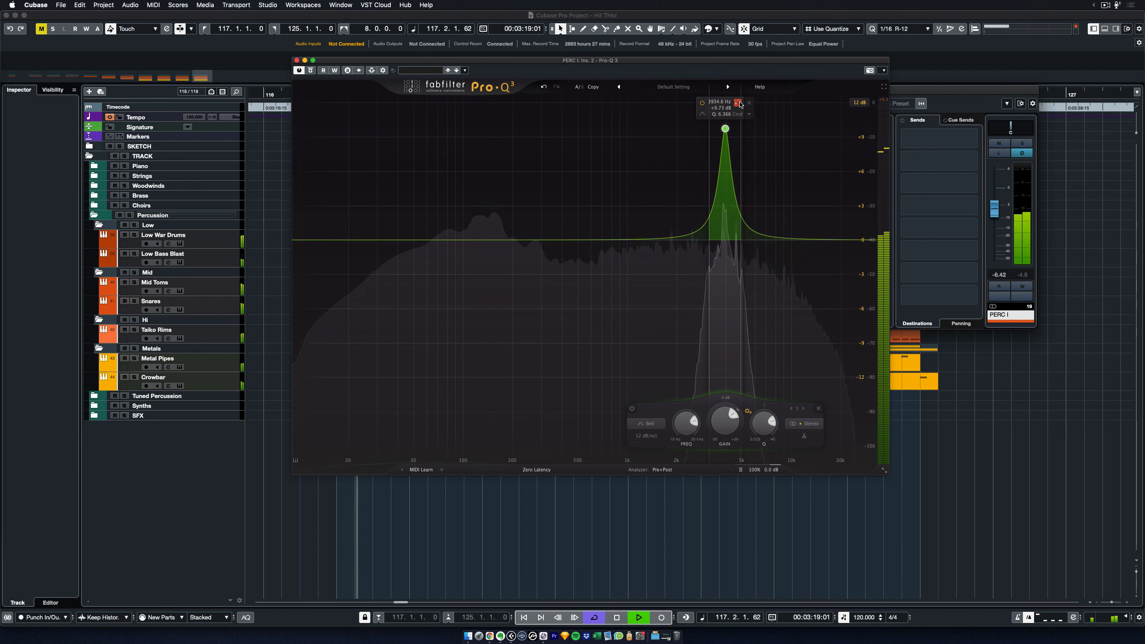
key(space)
click(740, 104)
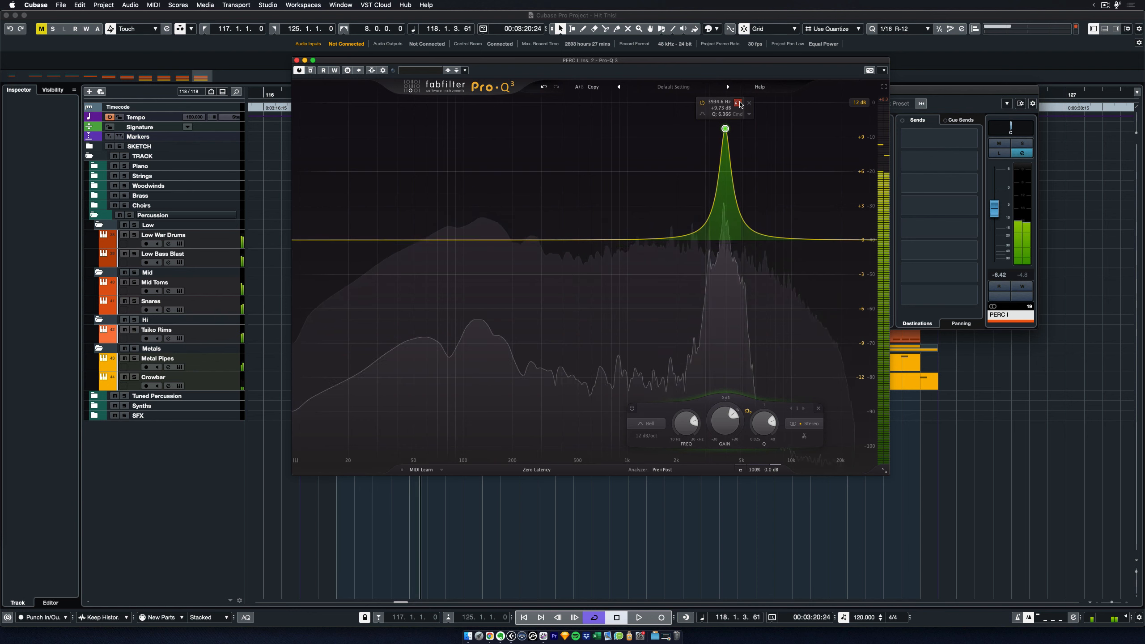
drag(725, 129, 724, 129)
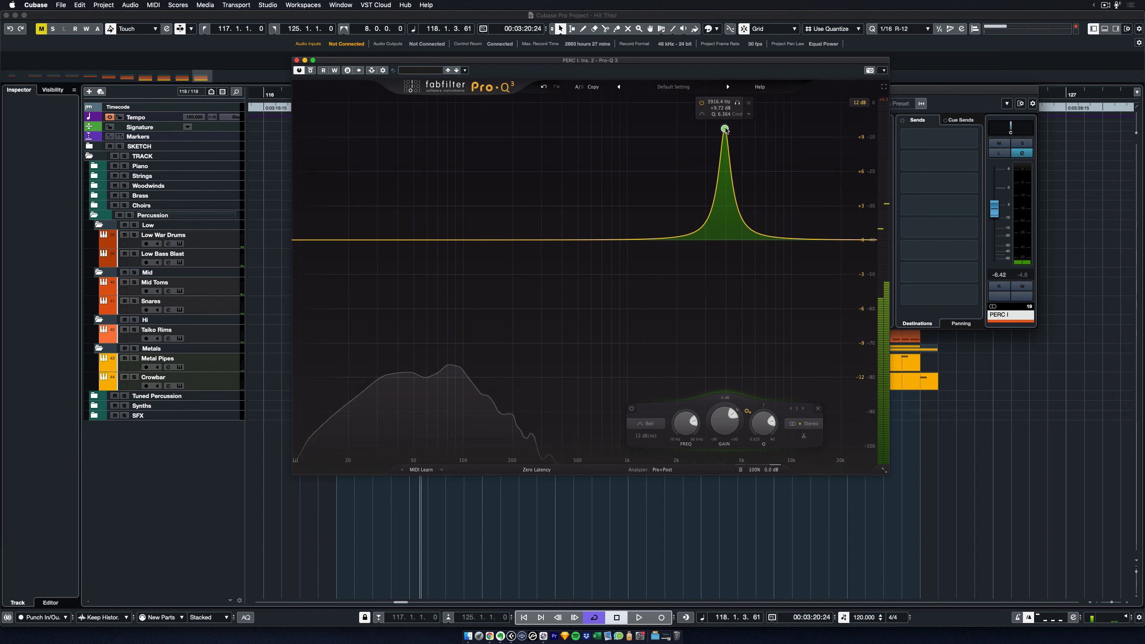
Reset the high band's gain to 0 dB, set its Q to about 4.9, and make it a dynamic band that cuts downward during playback
double_click(730, 428)
mouse_move(725, 240)
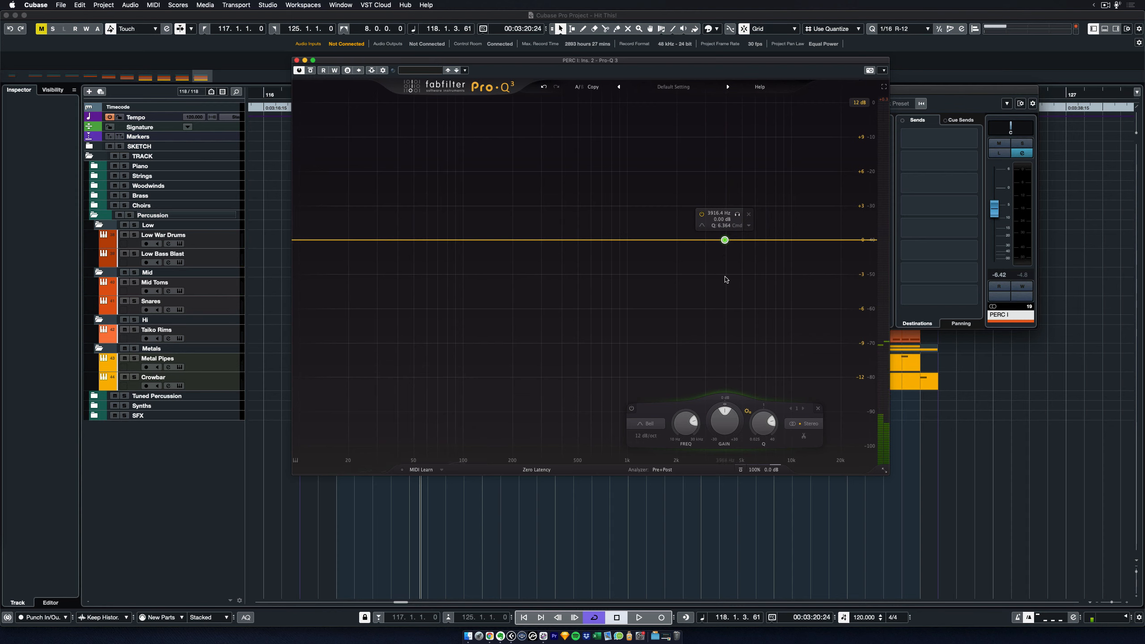
drag(764, 421, 765, 426)
click(748, 227)
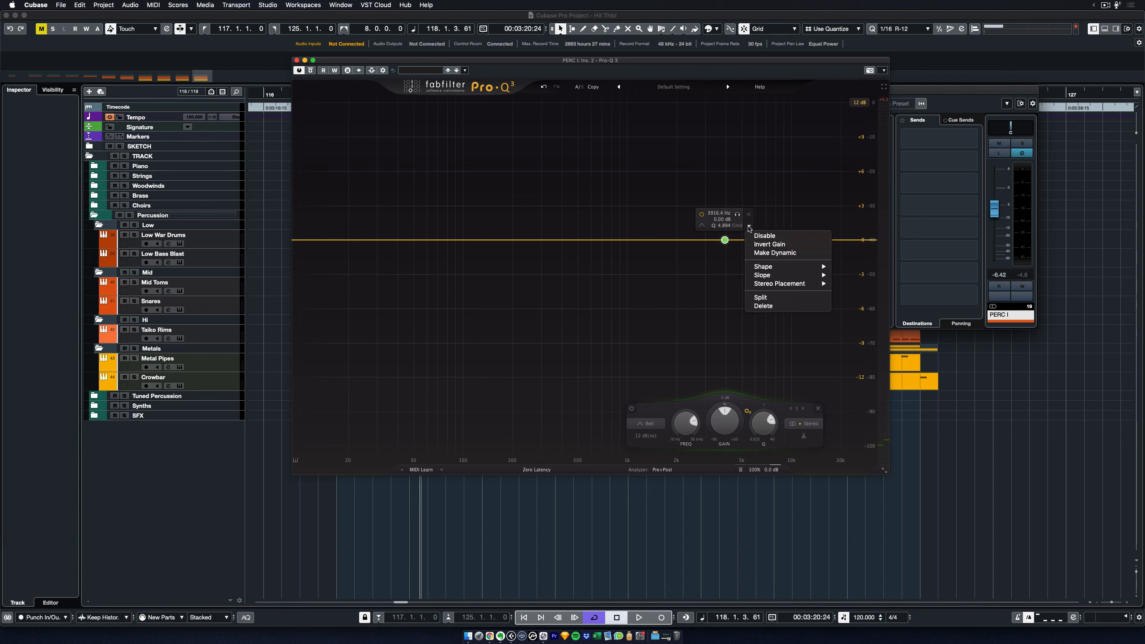
click(739, 263)
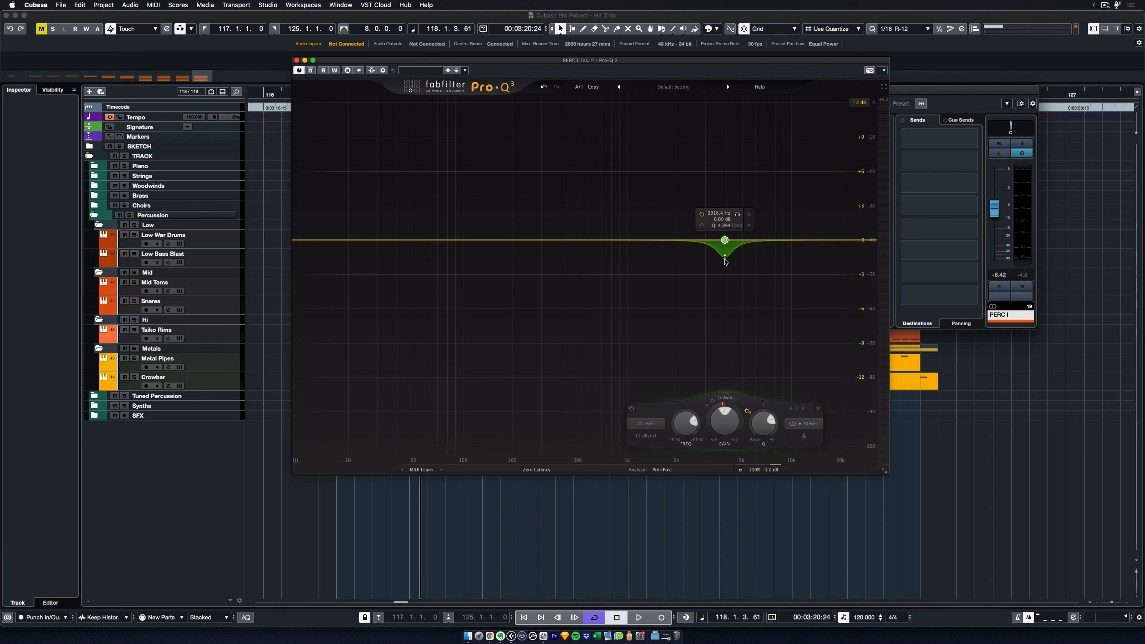
key(space)
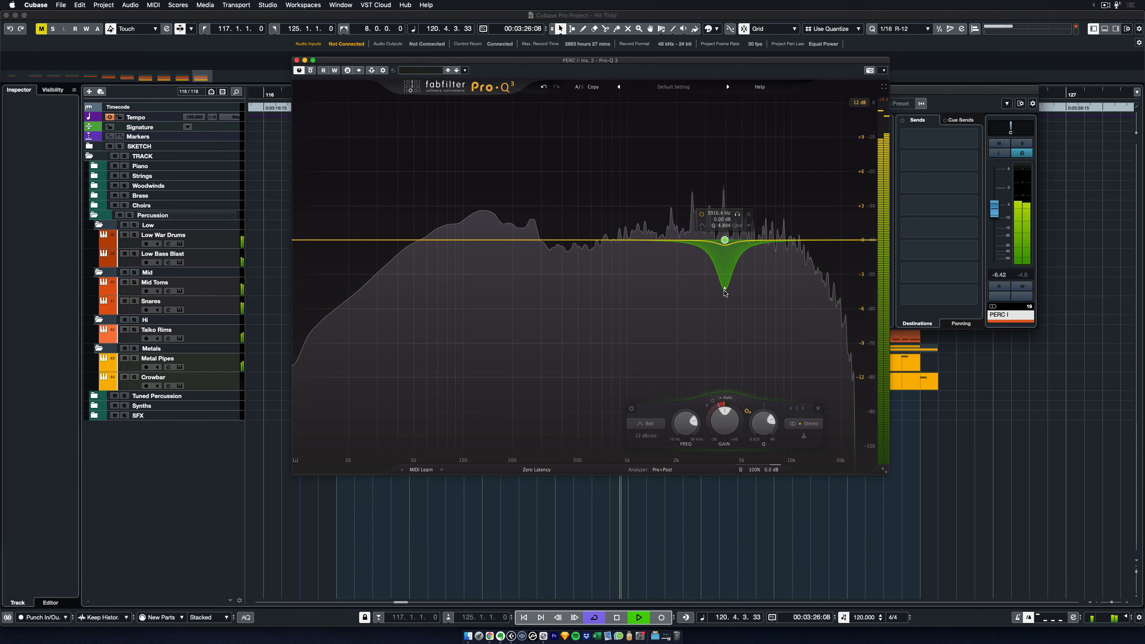
click(737, 214)
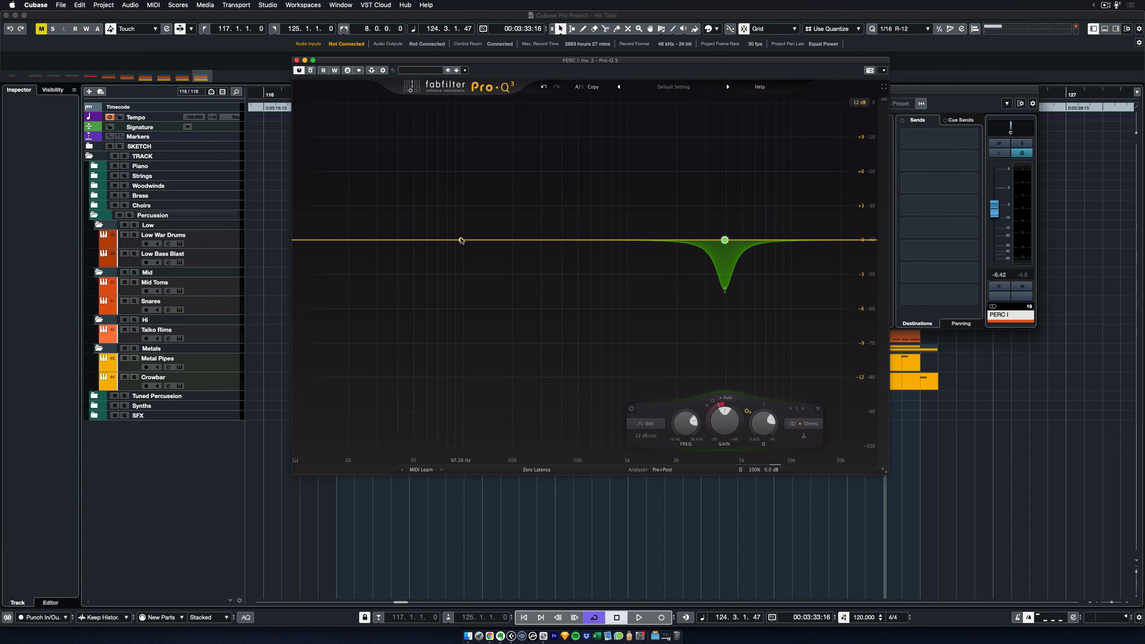
Add a second narrow bell band in the lows and sweep it, boosted about 11 dB, to around 155 Hz during playback
key(KP_1)
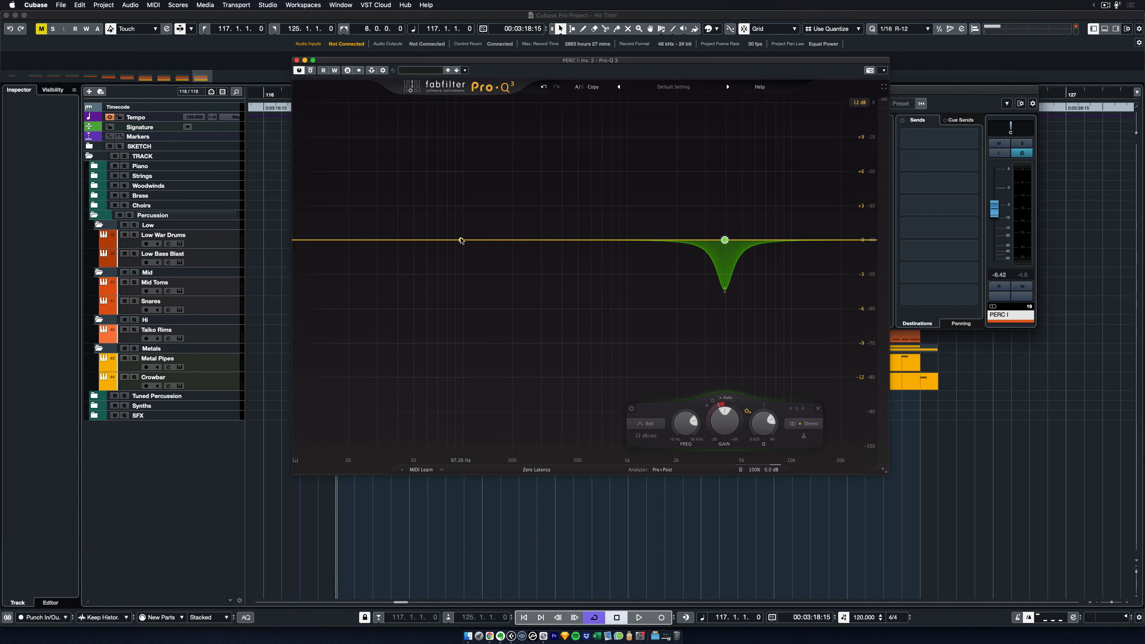
click(455, 239)
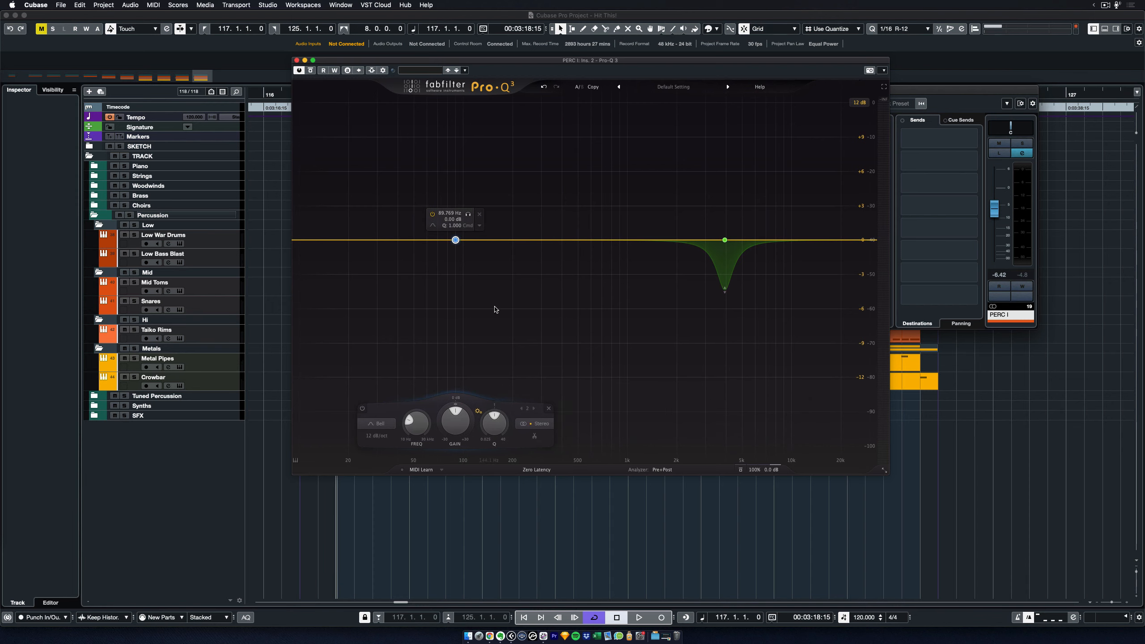
drag(489, 411, 491, 399)
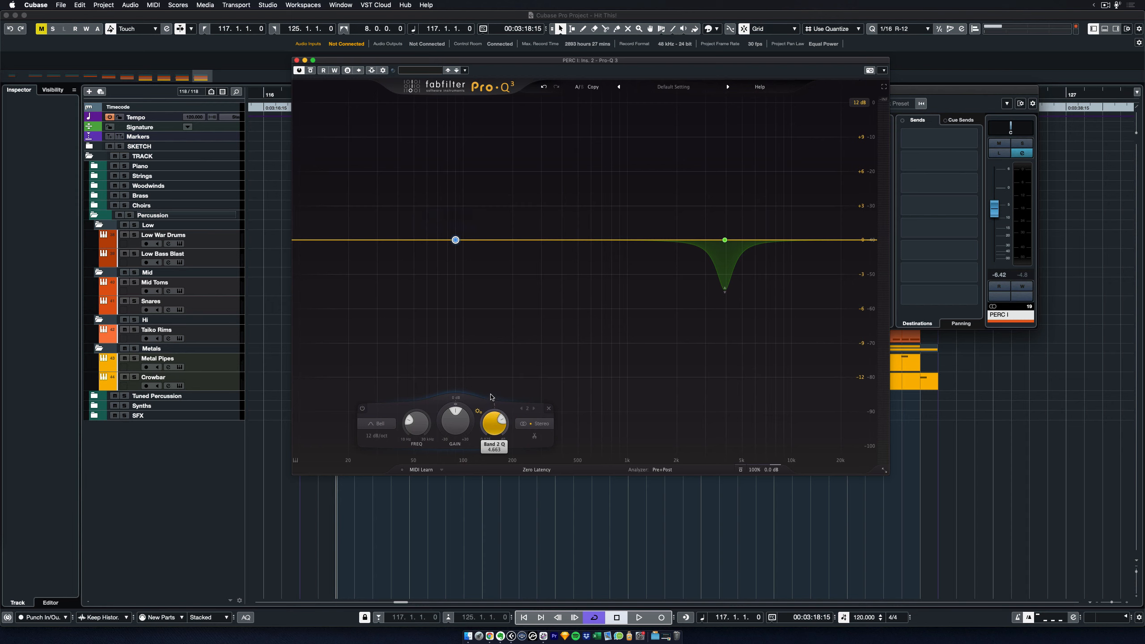
drag(455, 240, 496, 110)
key(space)
key(space)
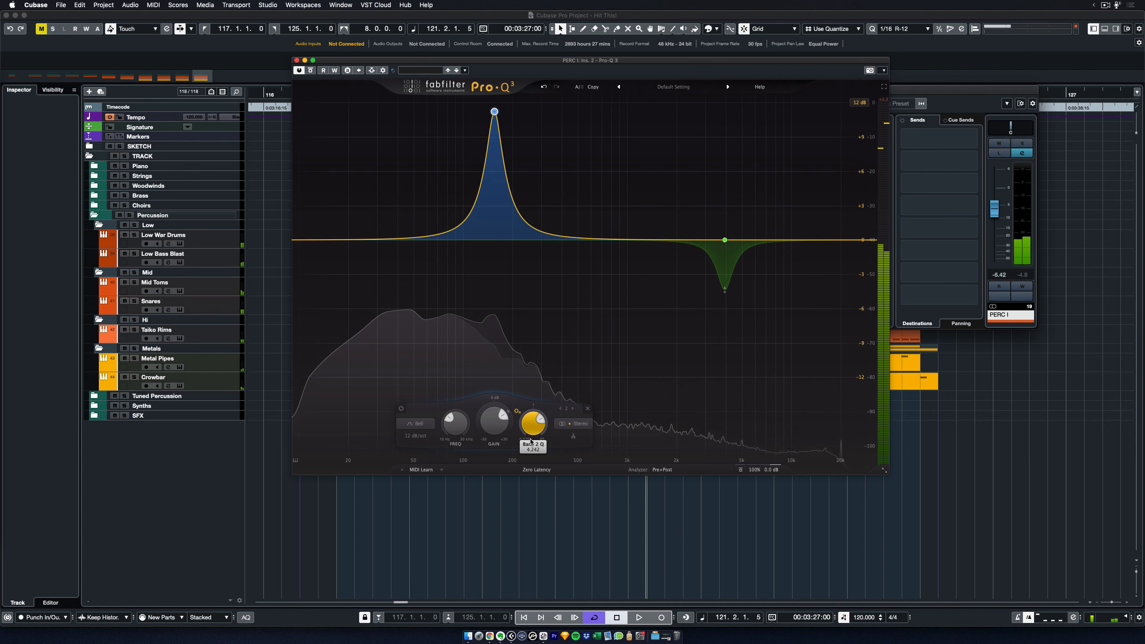
Play from the loop start and compare the boosted low band in solo with the full percussion mix
key(KP_1)
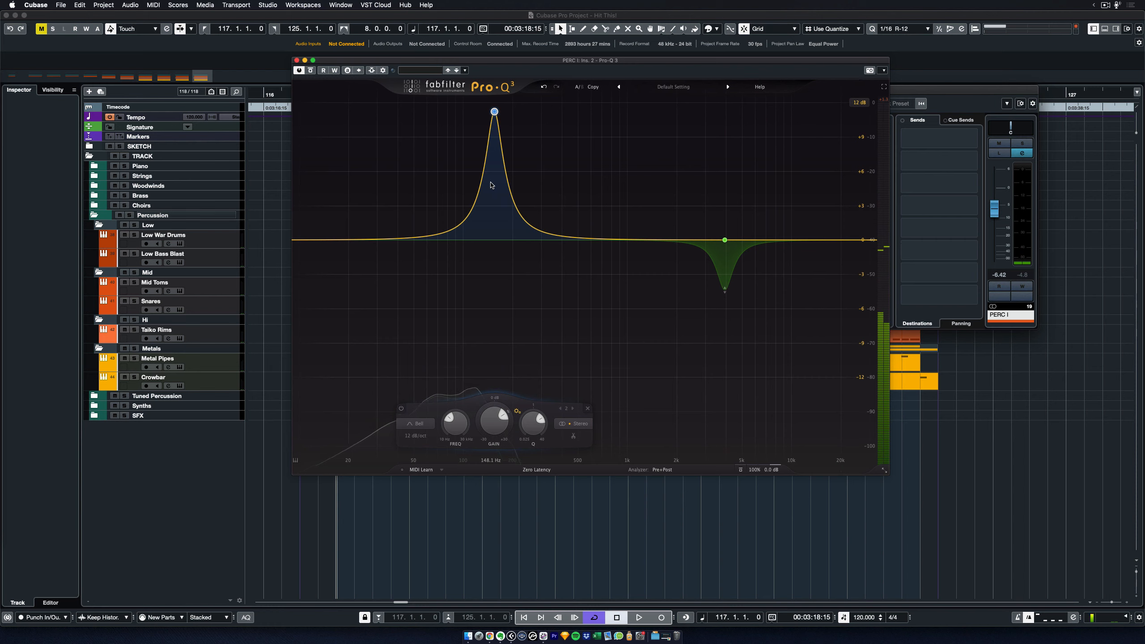
key(space)
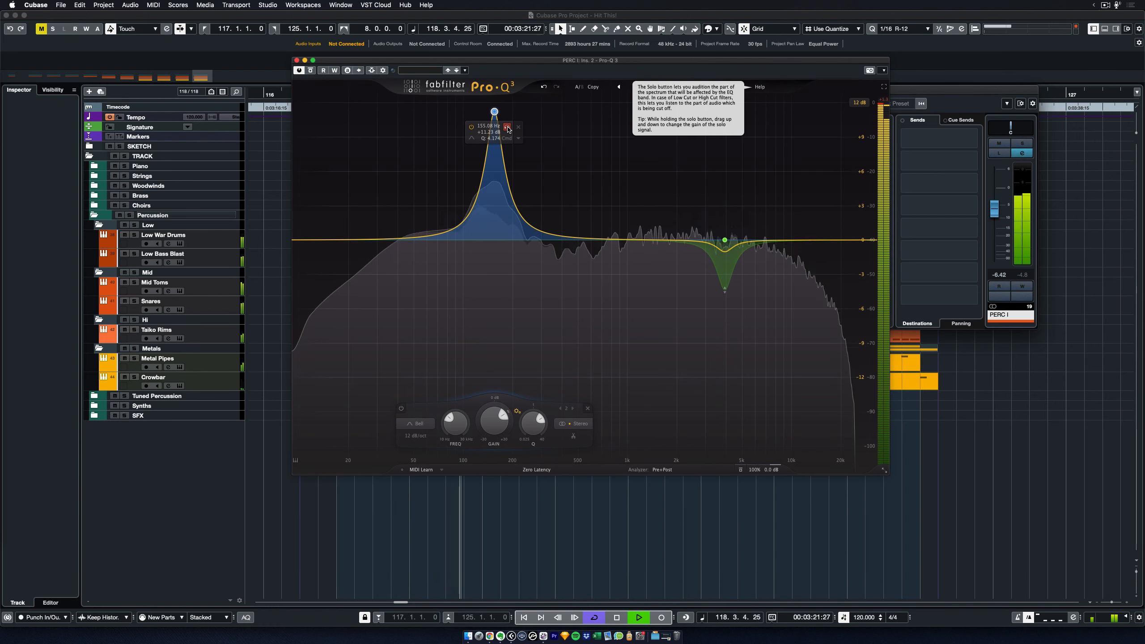
click(508, 128)
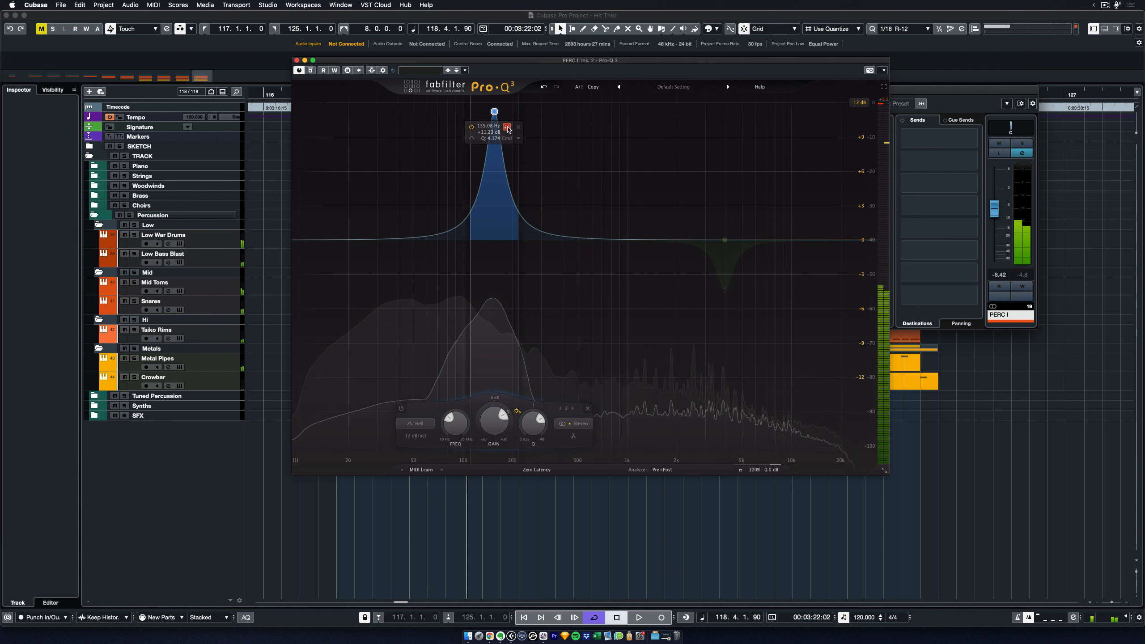
key(KP_1)
key(space)
drag(508, 128, 507, 128)
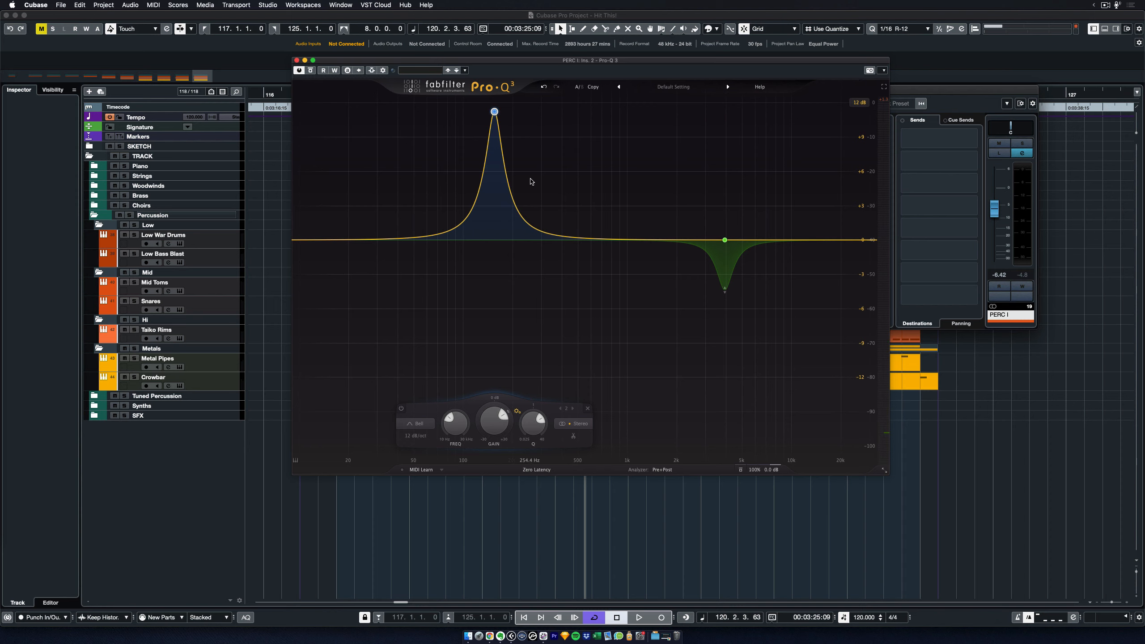
Set the low band's gain to about -5 dB and play the percussion from the loop start
double_click(495, 422)
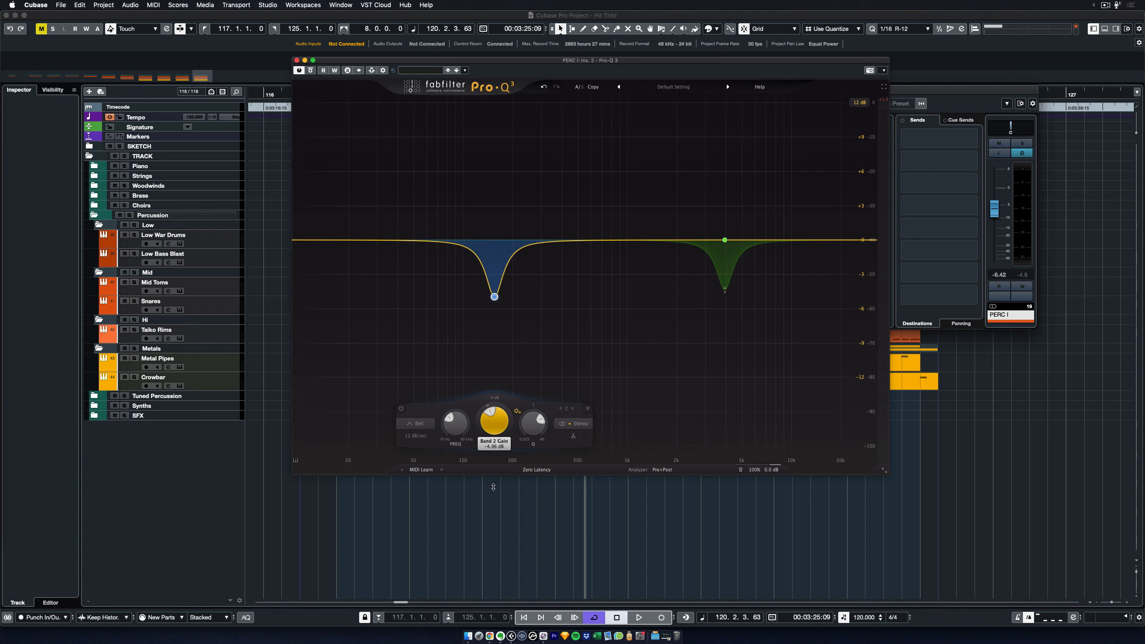
key(space)
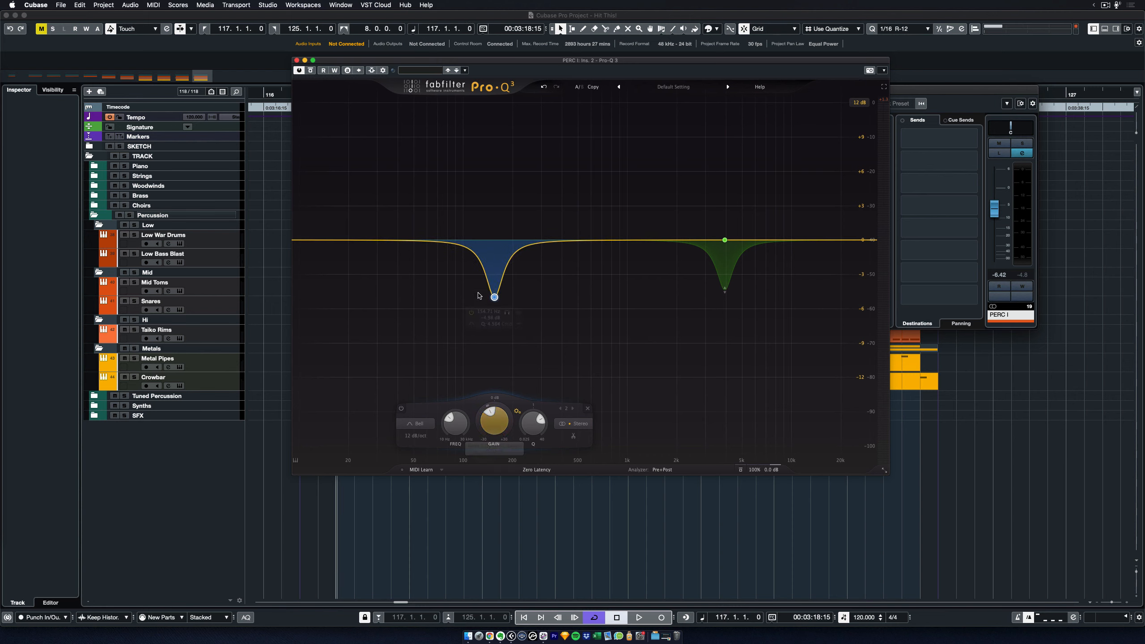
mouse_move(495, 300)
key(space)
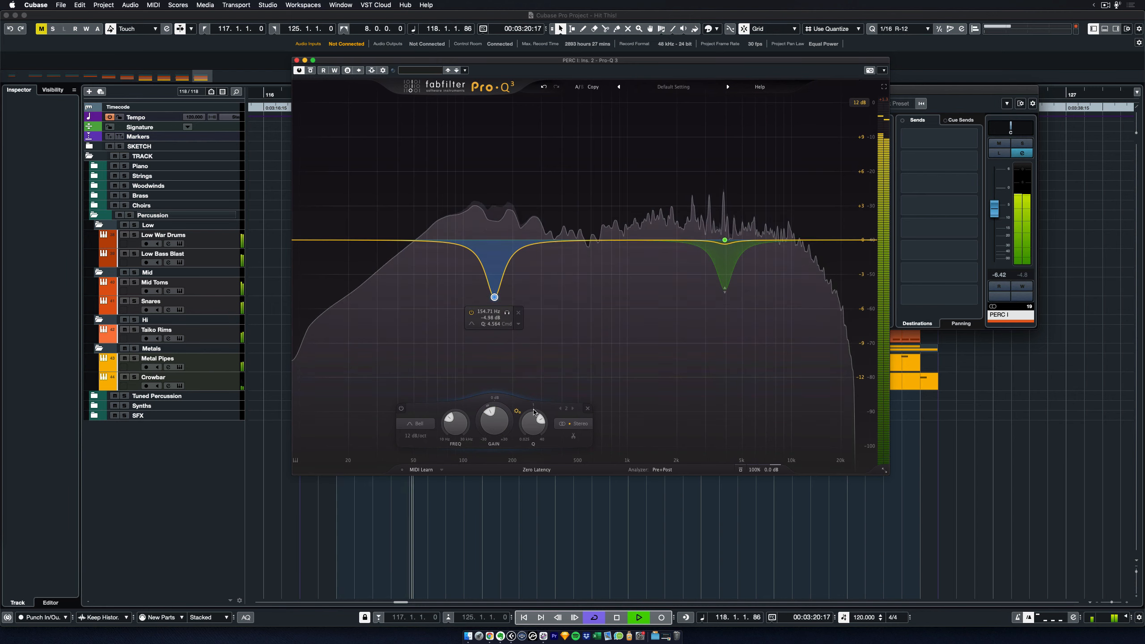
Widen the low band to Q 2.7, deepen its cut to about -5.8 dB near 153 Hz, and briefly audition it in solo
drag(533, 424, 531, 439)
drag(495, 294, 494, 308)
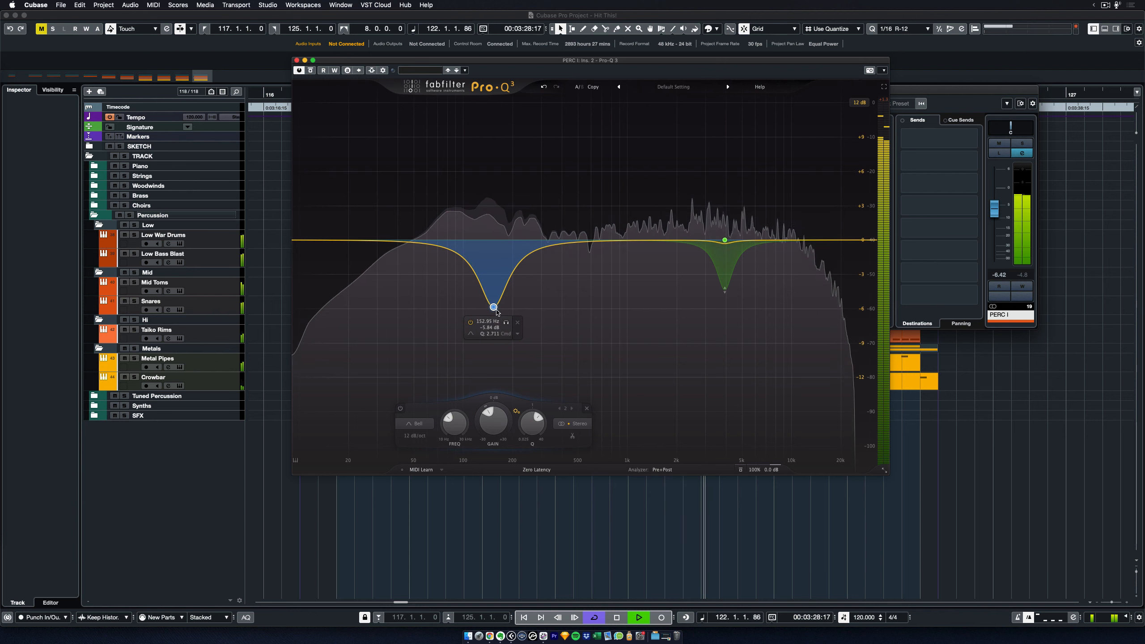
click(506, 323)
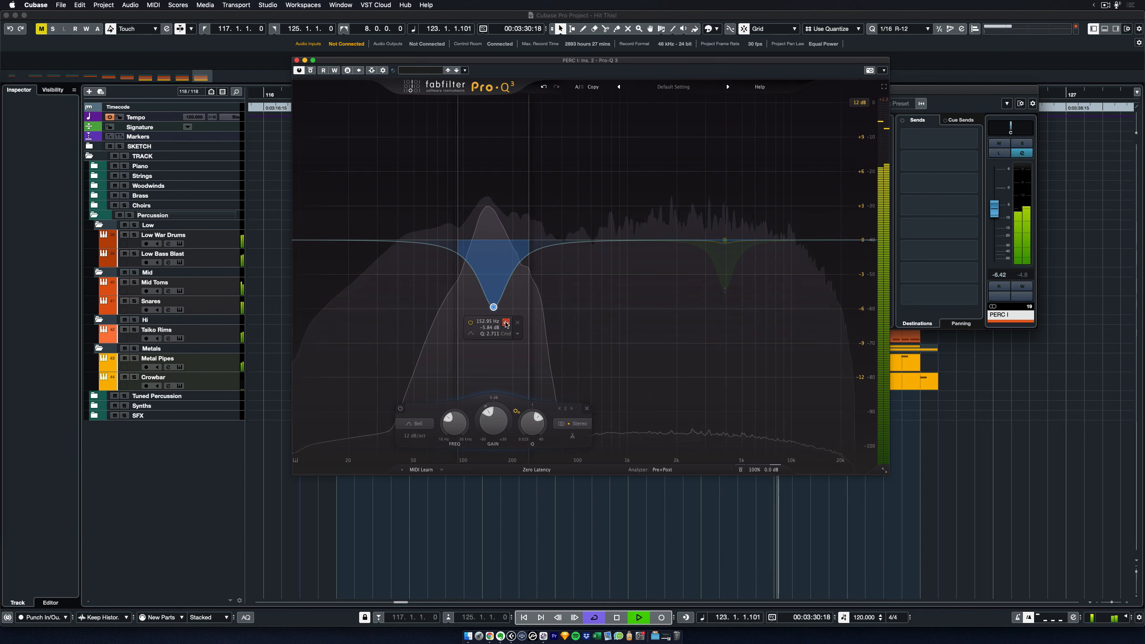
click(506, 323)
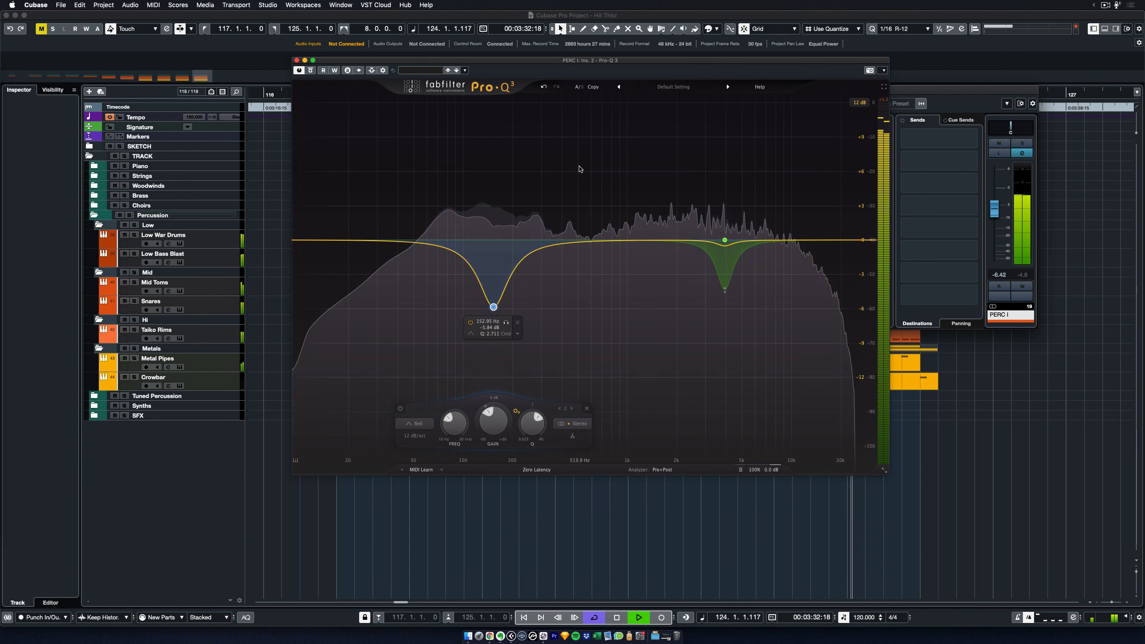
Compare the percussion with Pro-Q 3 bypassed and active during playback, leave it active, and close its window
key(space)
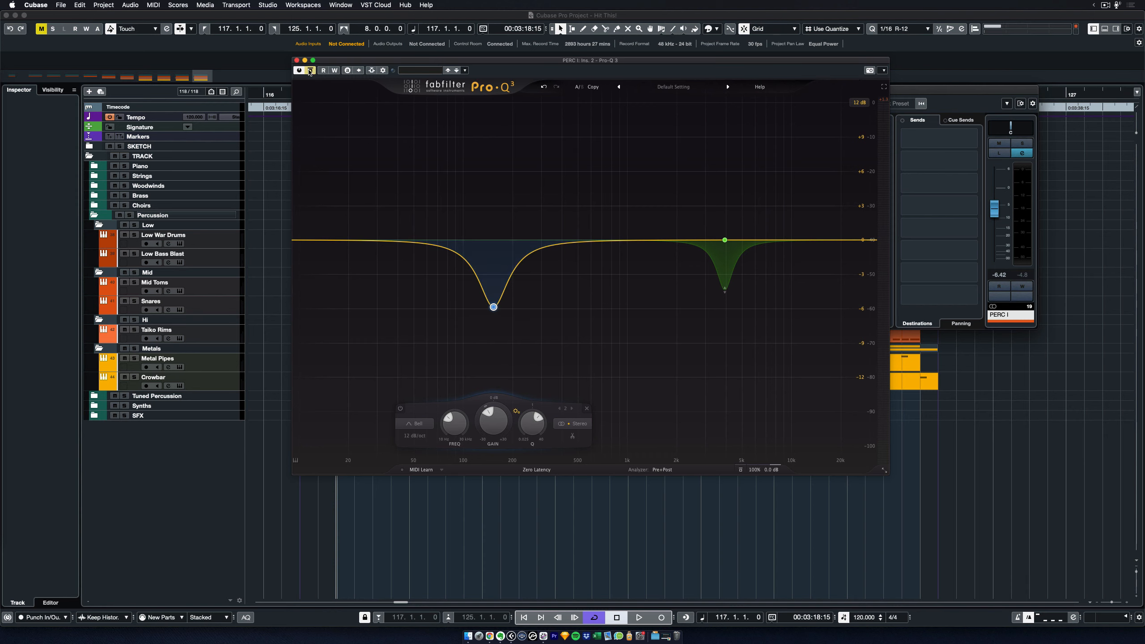
key(space)
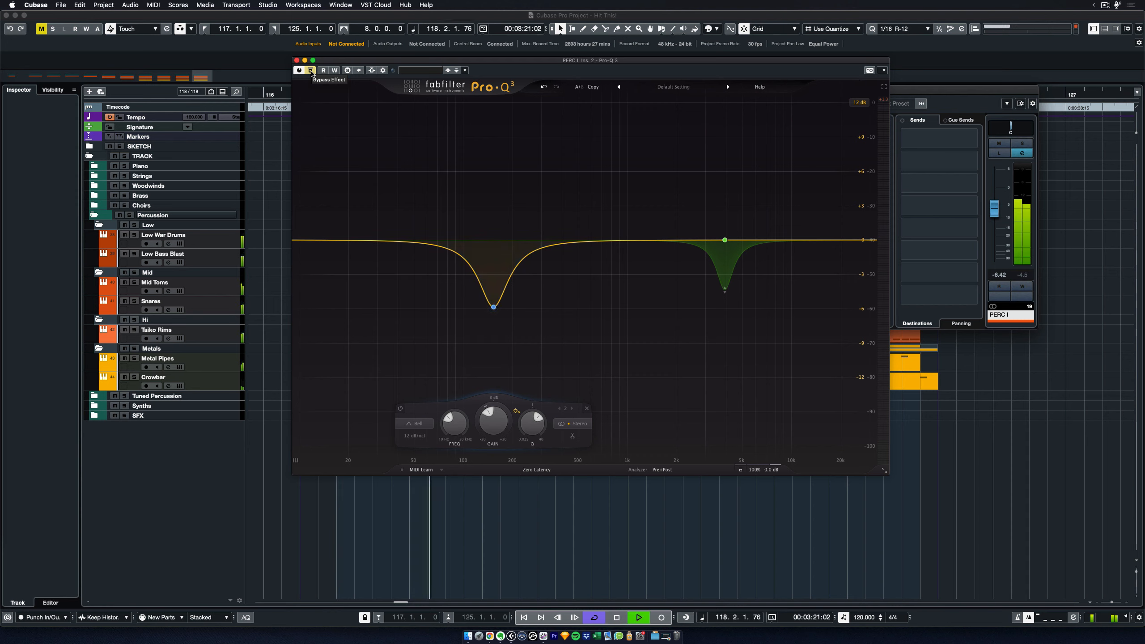
mouse_move(505, 317)
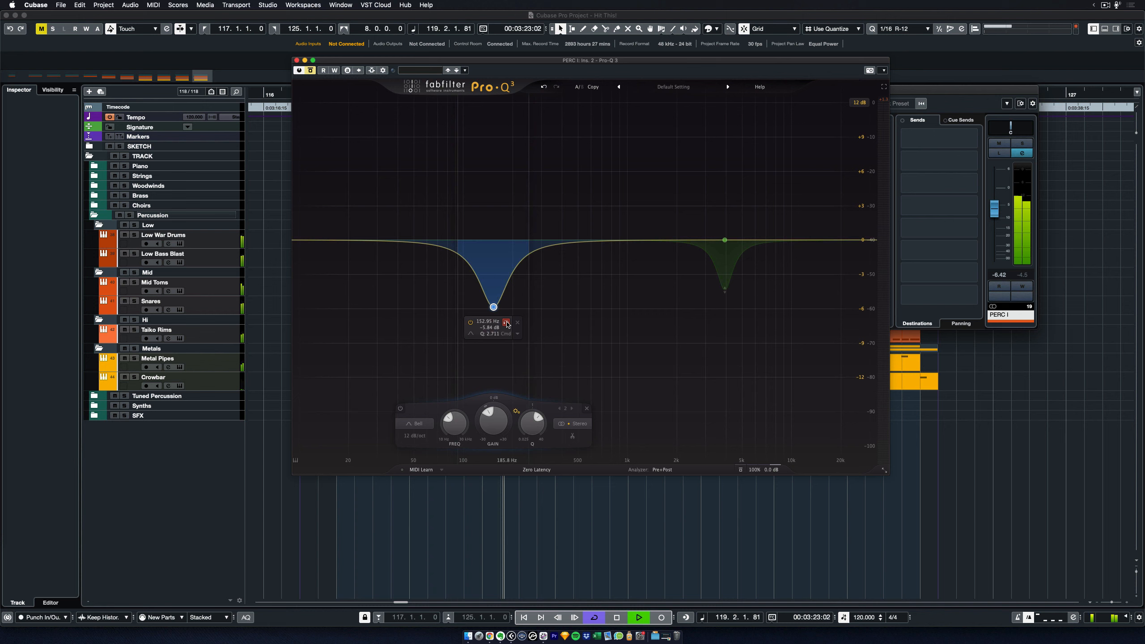
click(310, 71)
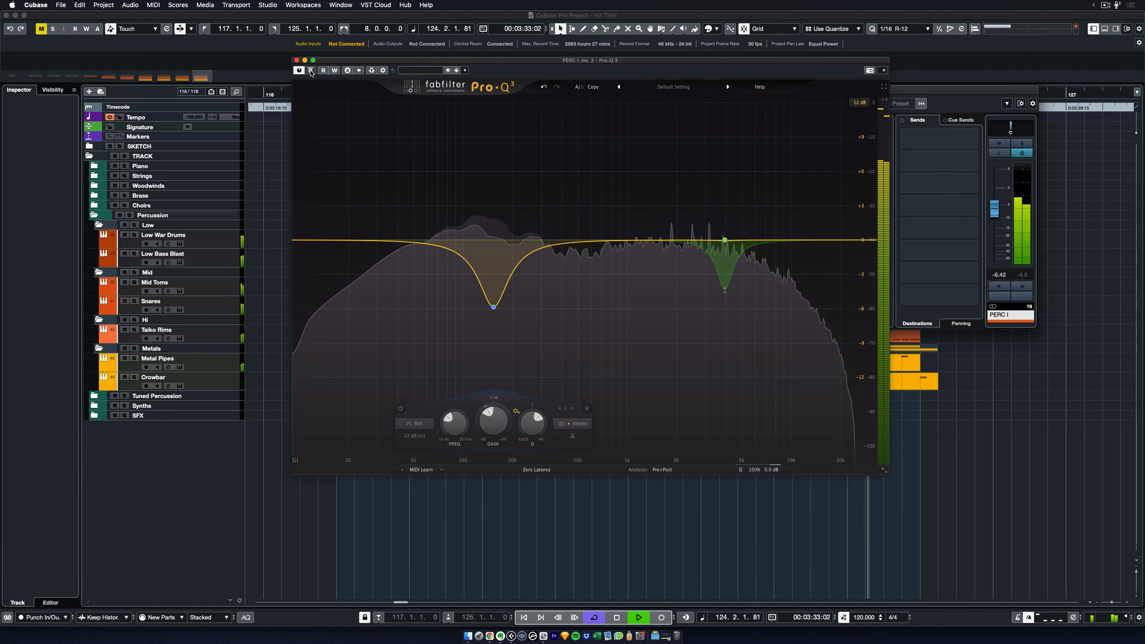
key(space)
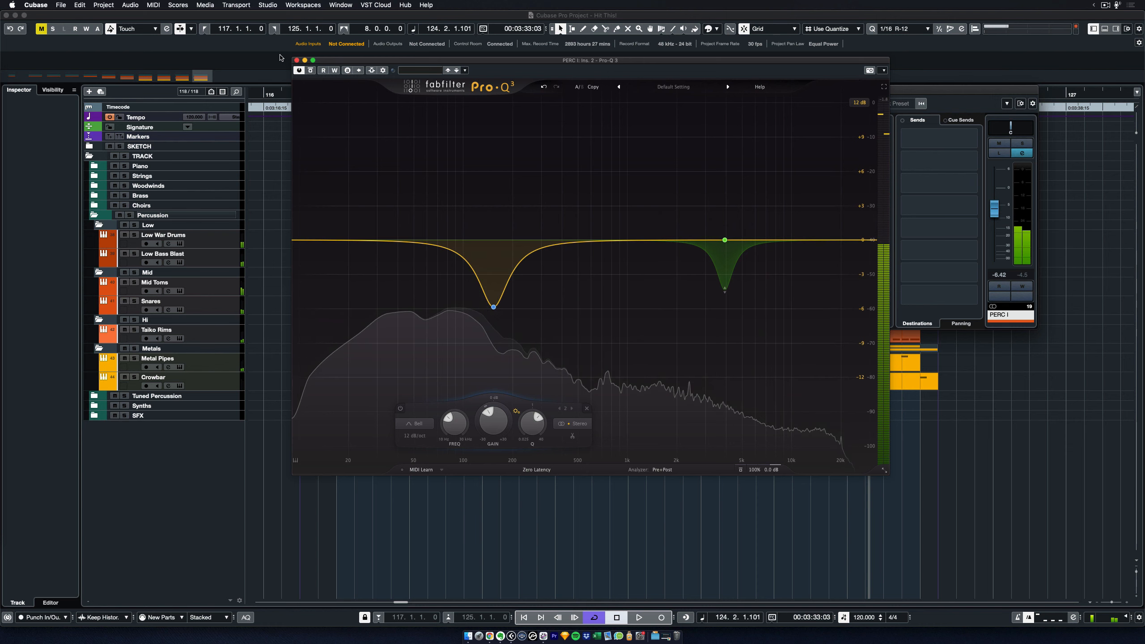
click(296, 60)
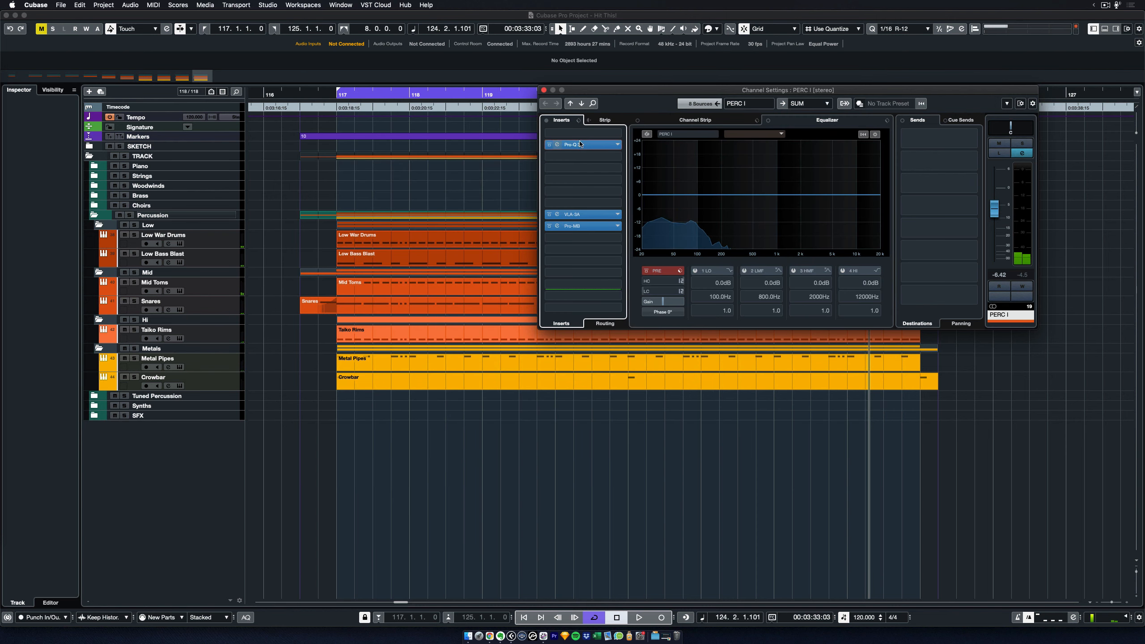
drag(581, 201, 588, 183)
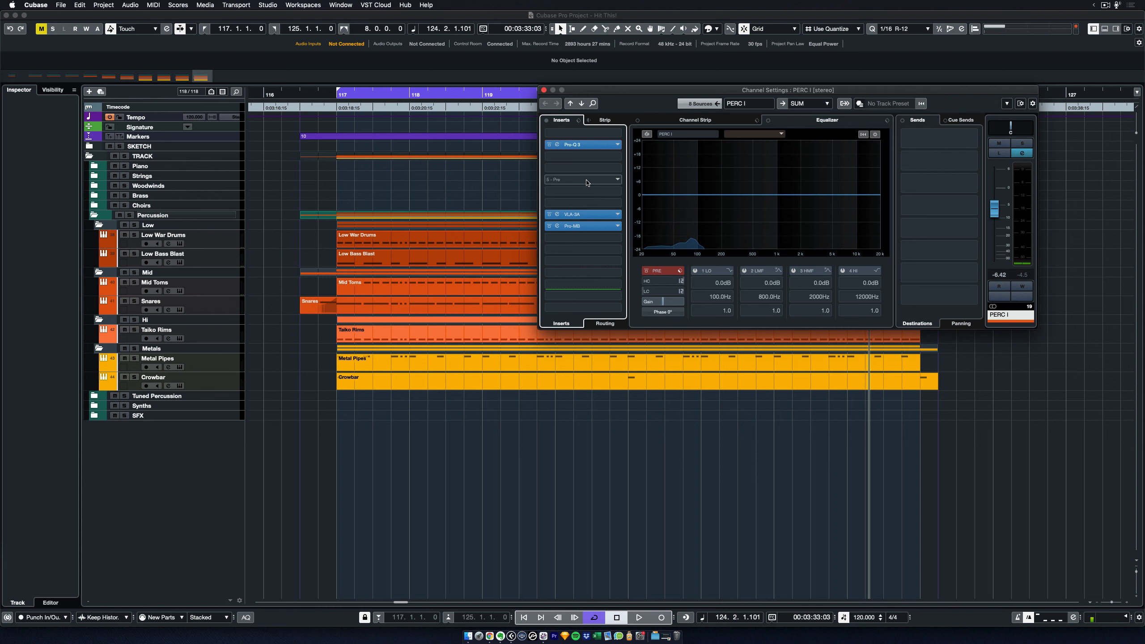
Insert the Decapitator saturation effect on the PERC I channel directly below Pro-Q 3
drag(593, 203, 574, 428)
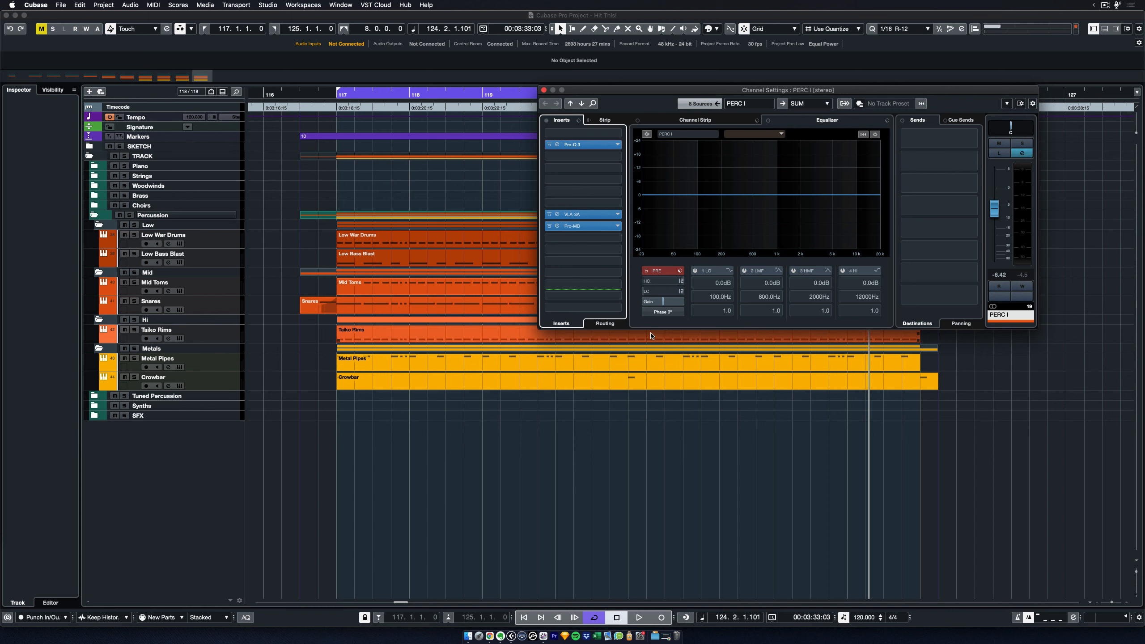
click(574, 157)
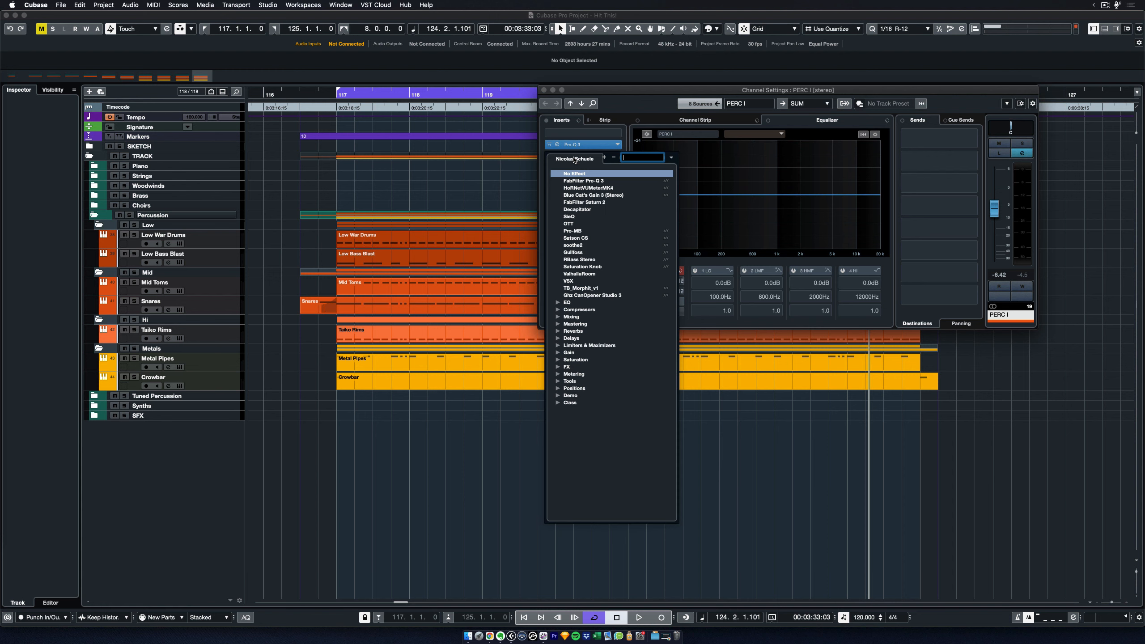
click(578, 209)
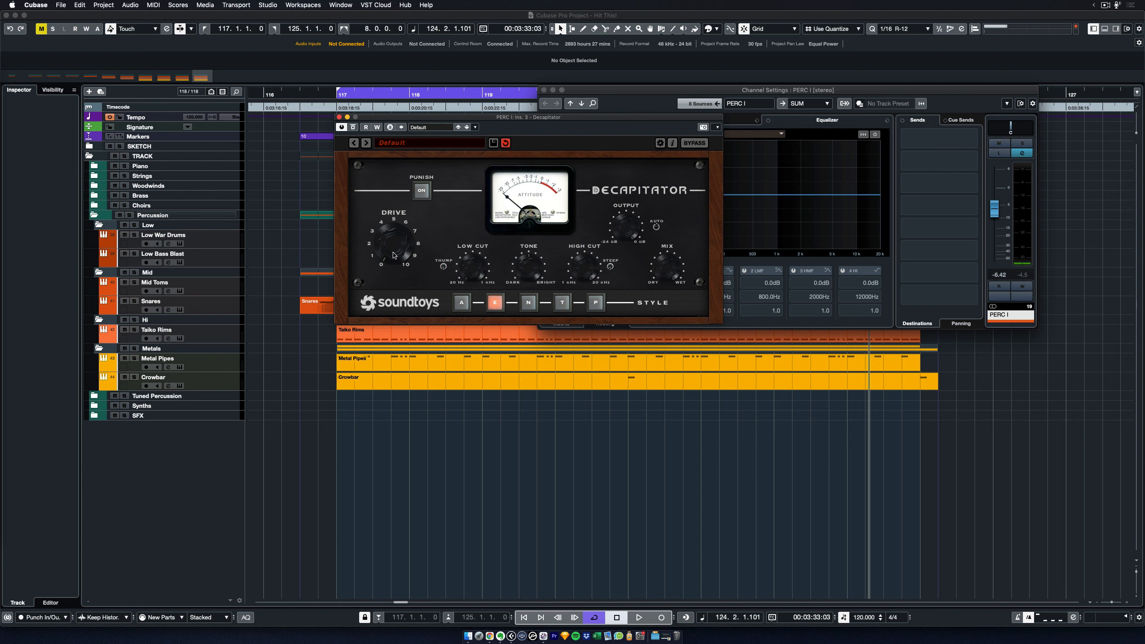
Play the percussion repeatedly from the loop start, comparing Decapitator bypassed and active
key(KP_1)
key(space)
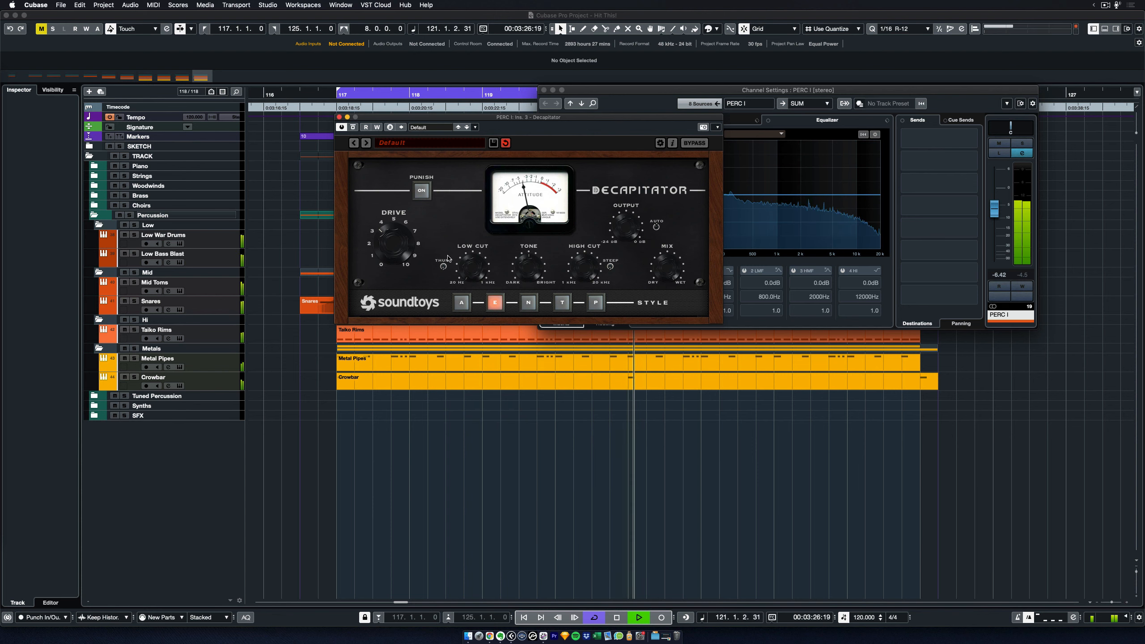
key(space)
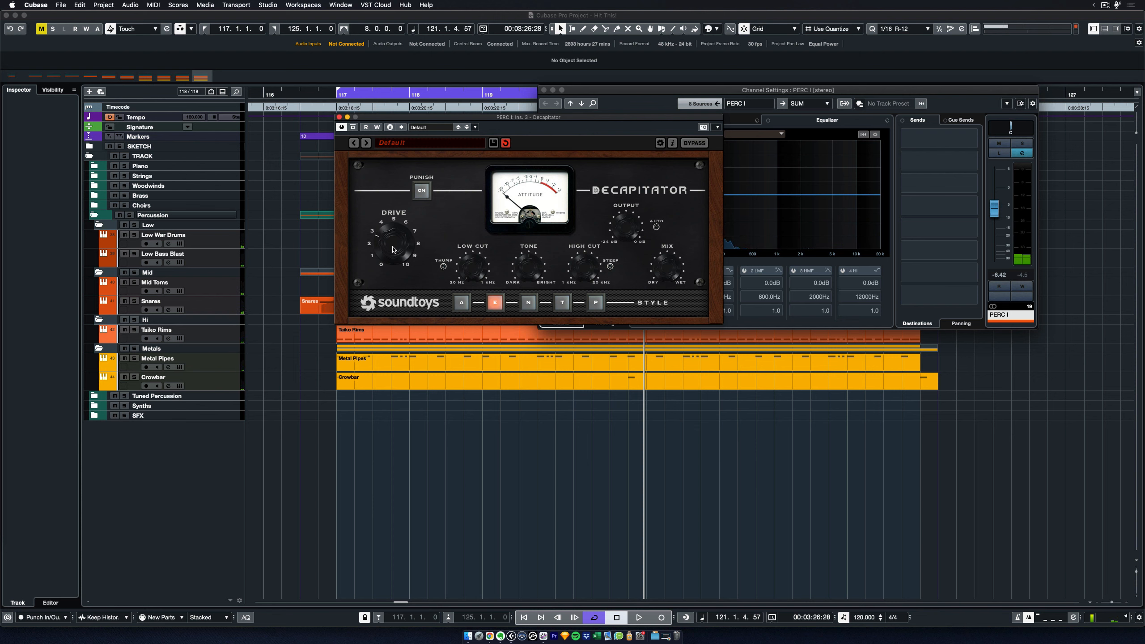
key(KP_1)
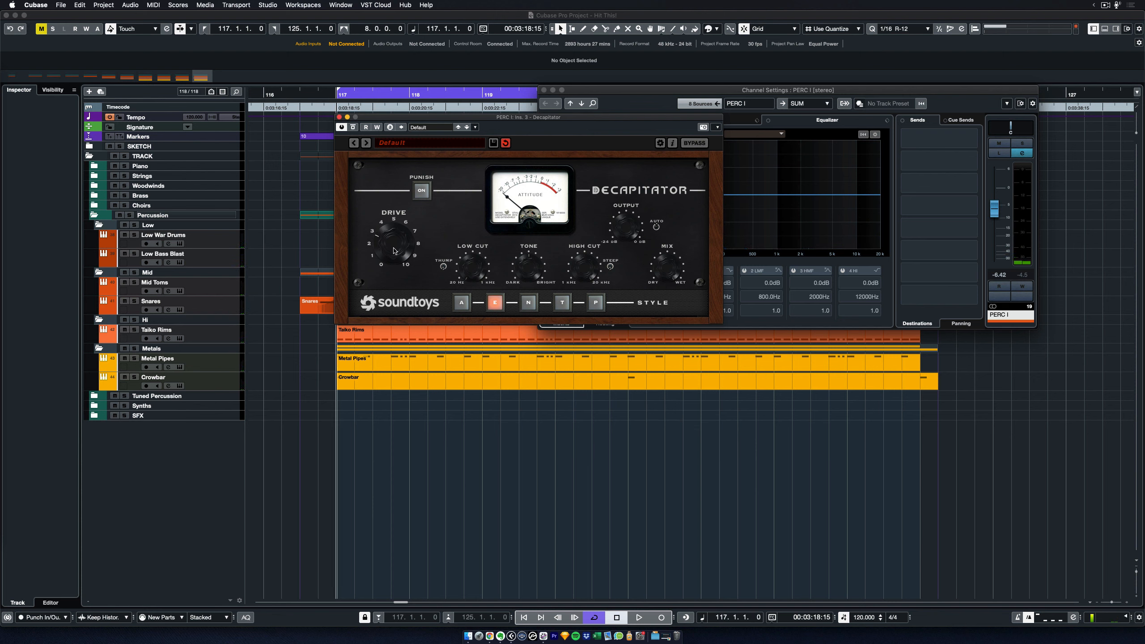
key(space)
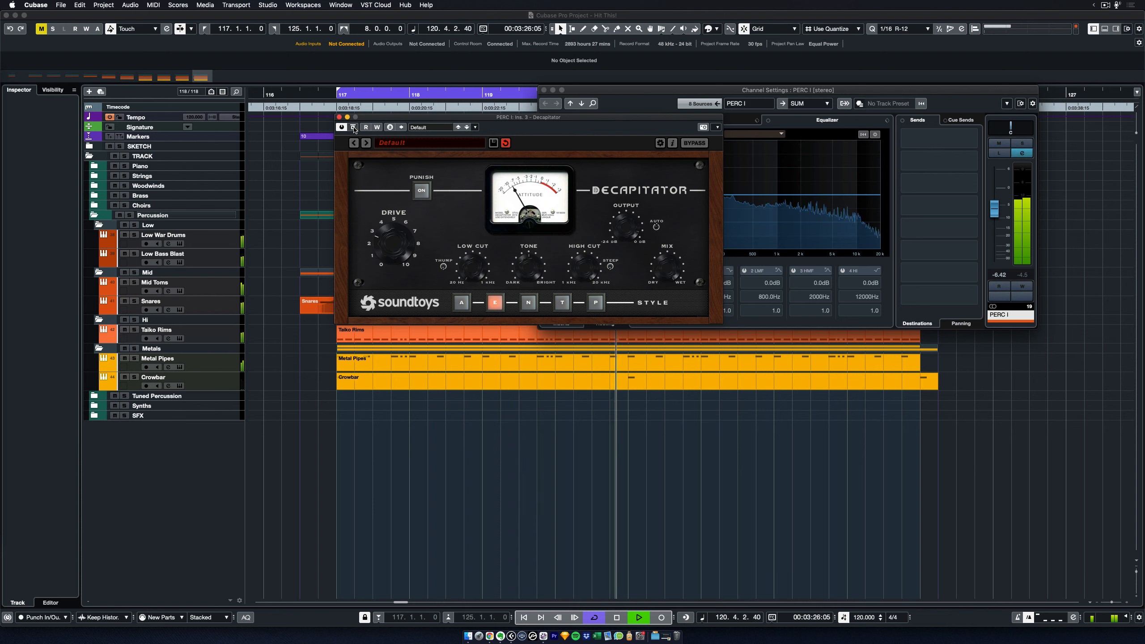
key(space)
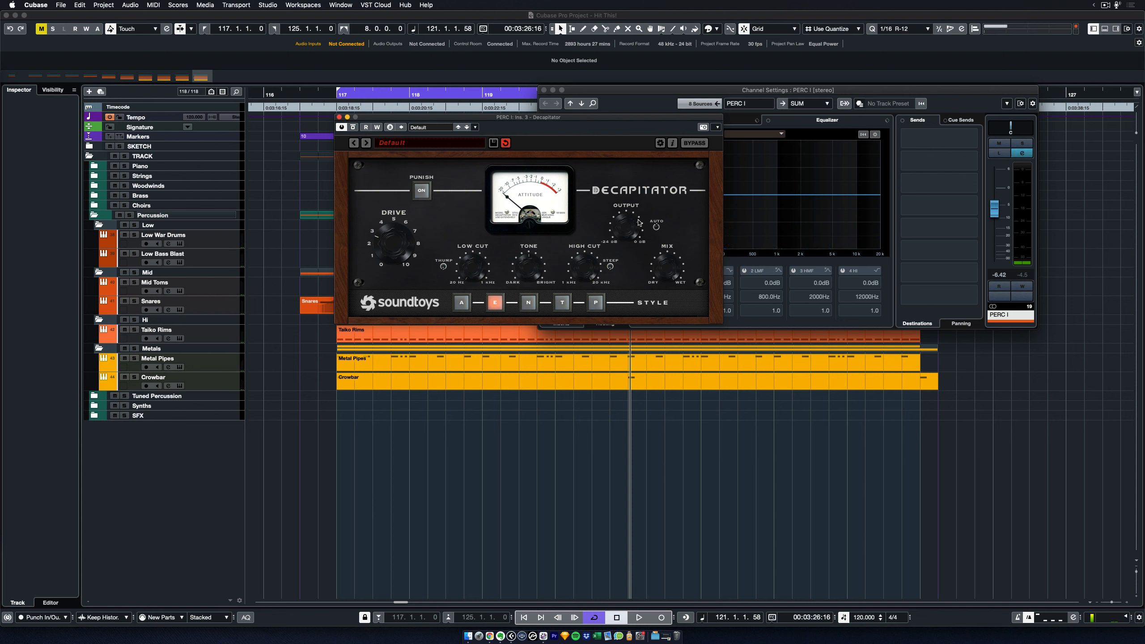
key(KP_1)
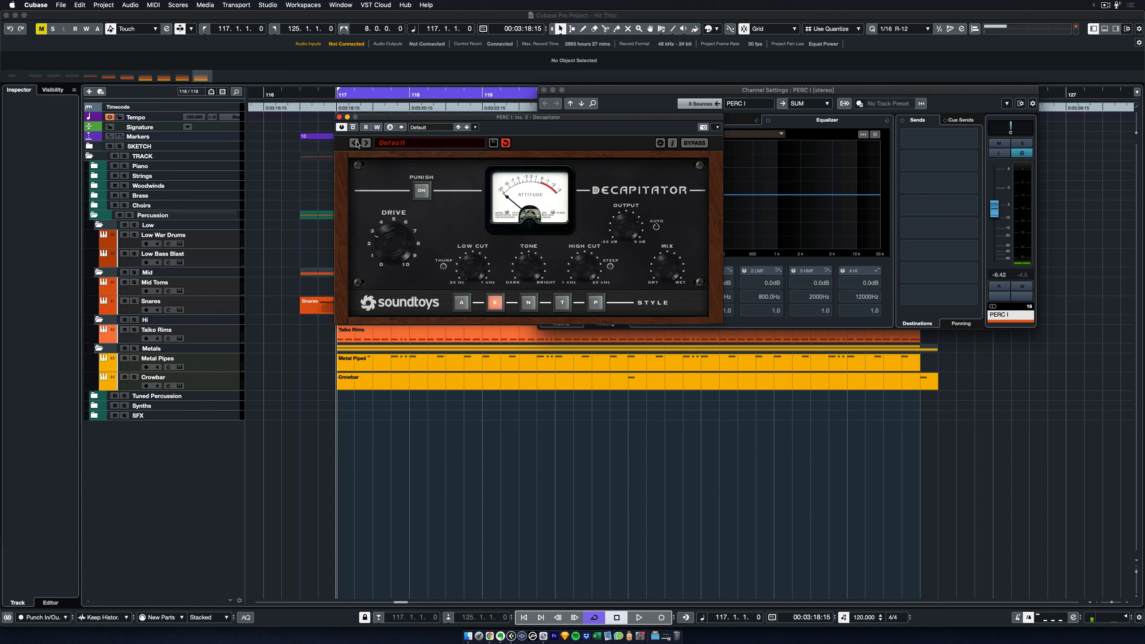
key(space)
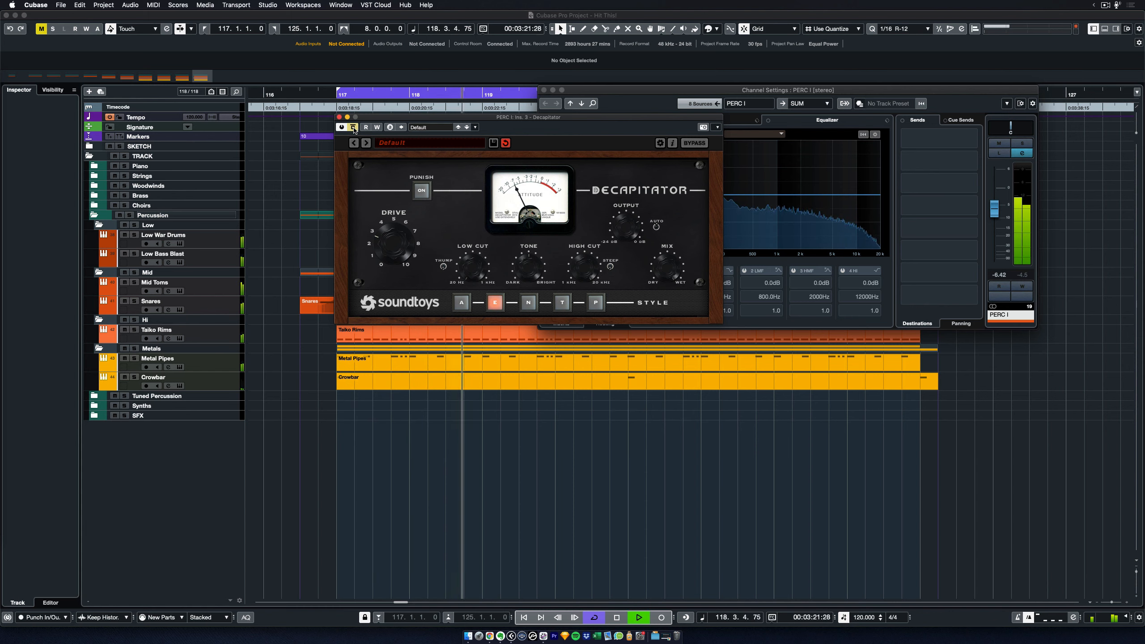
key(space)
Set Decapitator's mix to 90% and compare the percussion with the effect bypassed and active from the loop start
mouse_move(666, 267)
drag(666, 266, 668, 278)
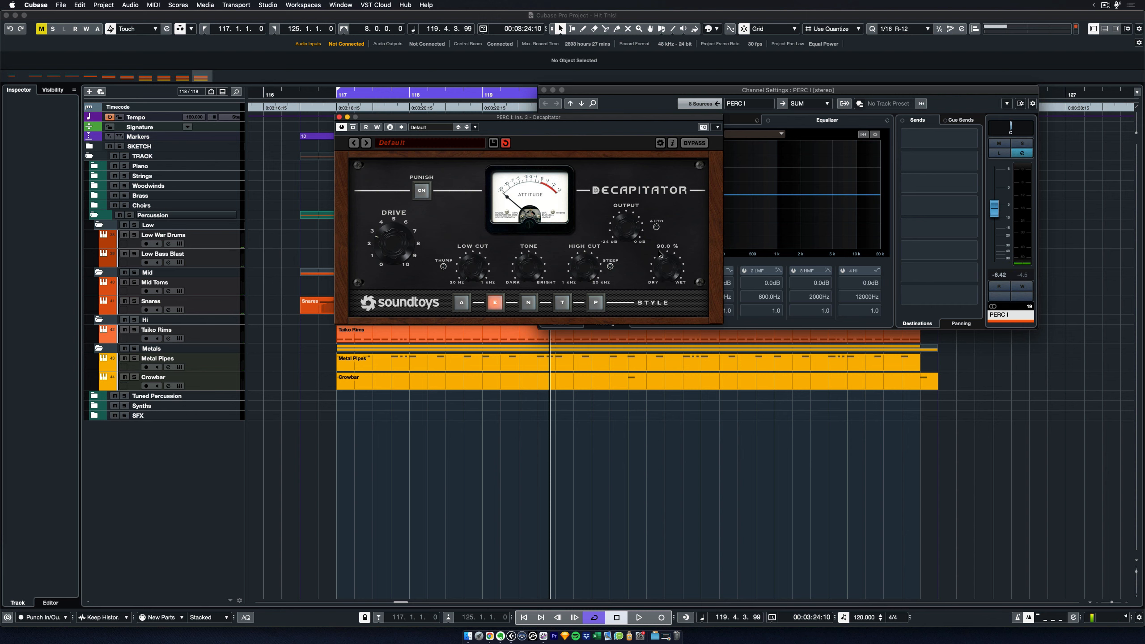
key(KP_1)
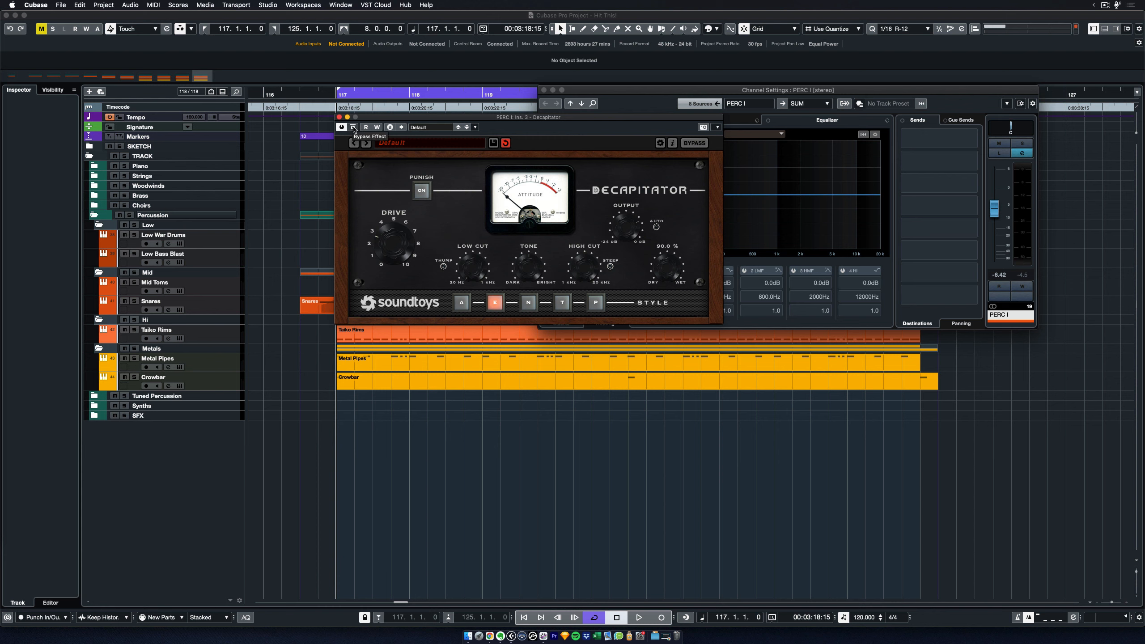
key(space)
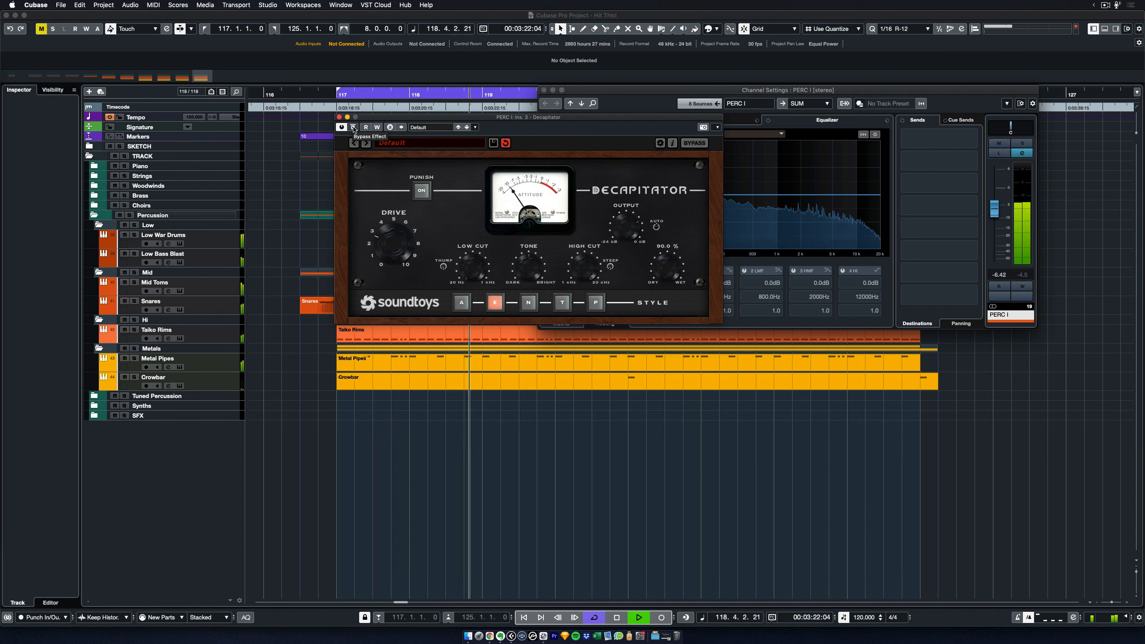
click(354, 127)
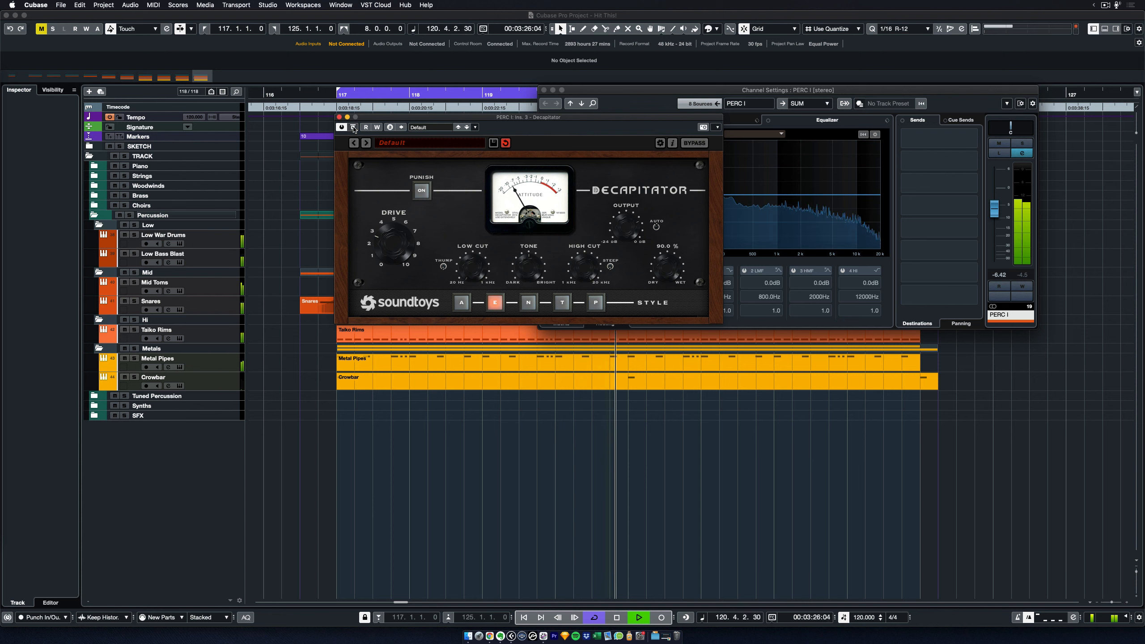
key(space)
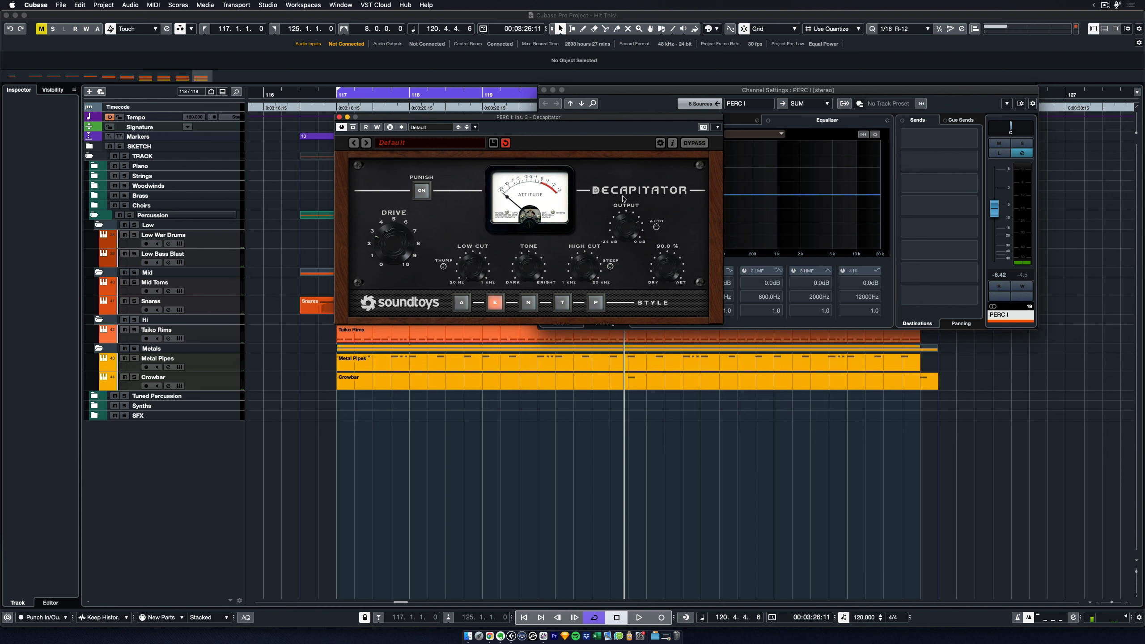
key(KP_1)
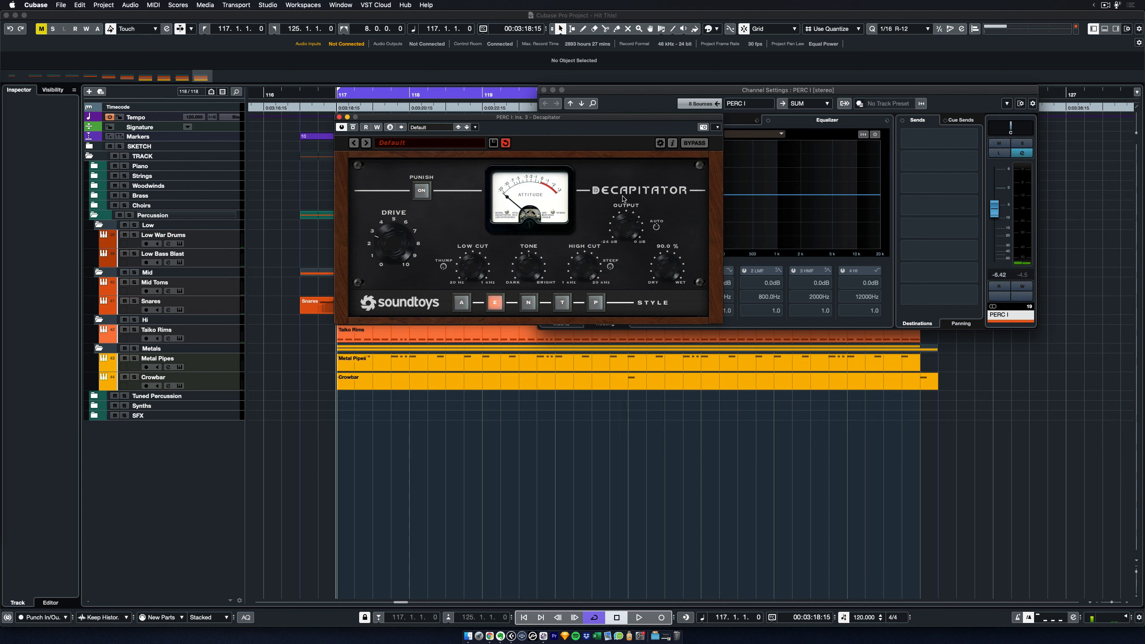
Close Decapitator with the effect active, audition the percussion through the insert chain, and save the project
click(354, 127)
click(339, 118)
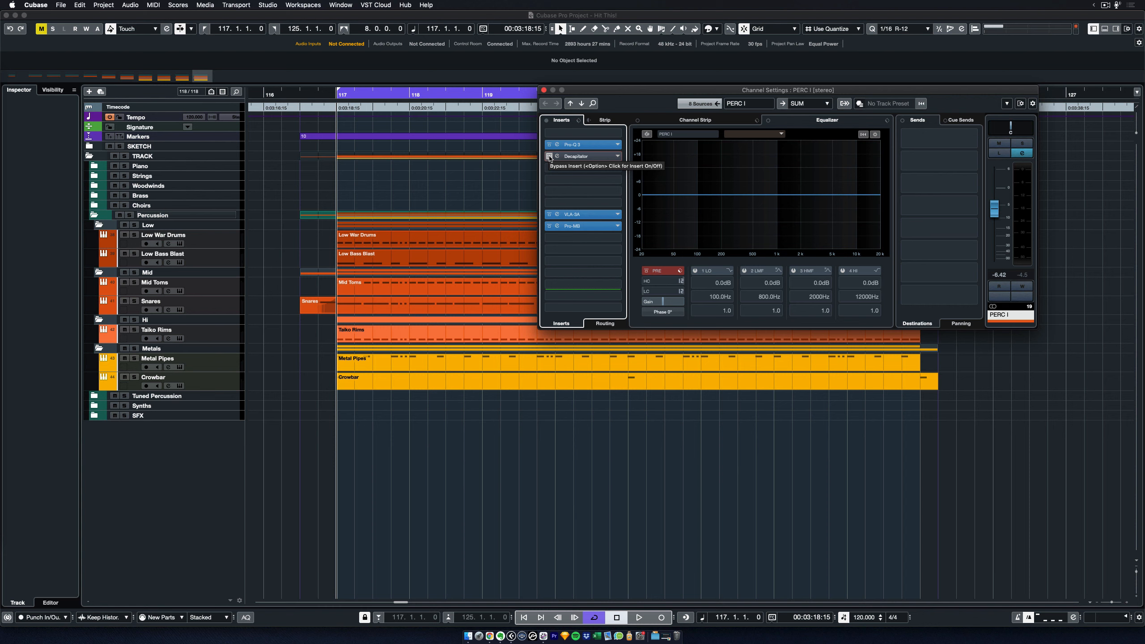
key(space)
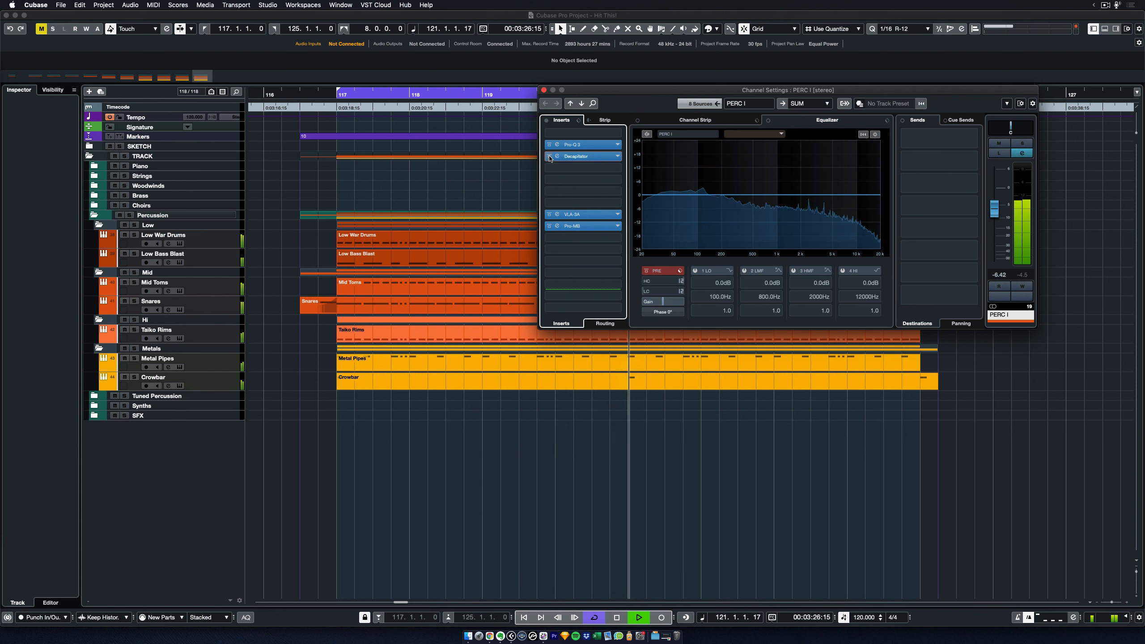
key(space)
key(super+s)
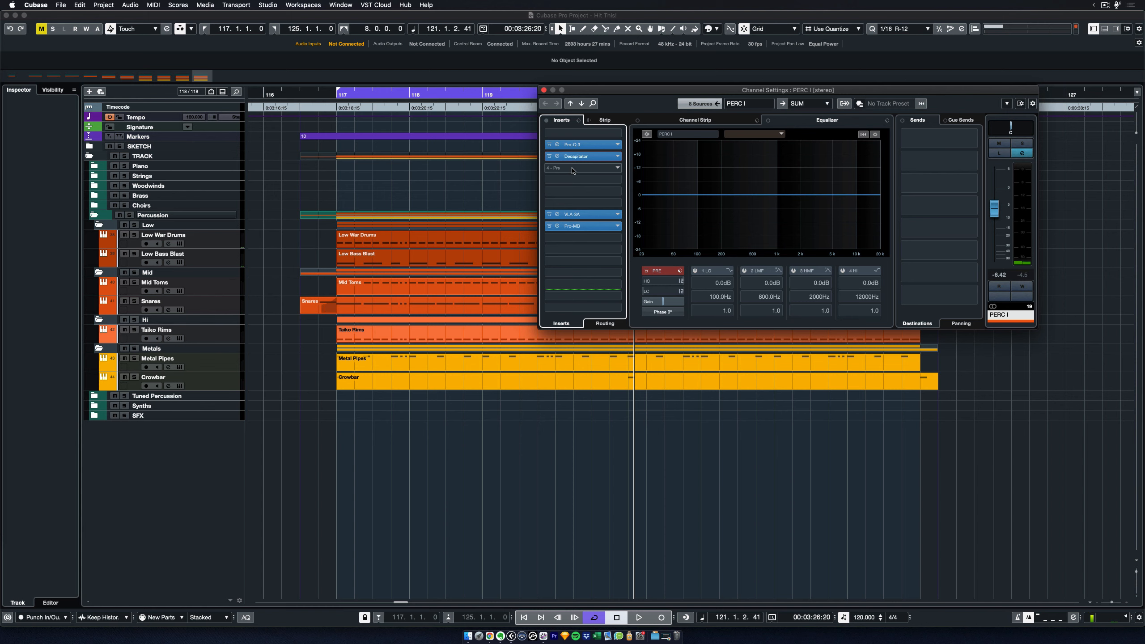
Insert the OTT multiband compressor below Decapitator and place its window beside the channel settings
click(573, 170)
click(577, 239)
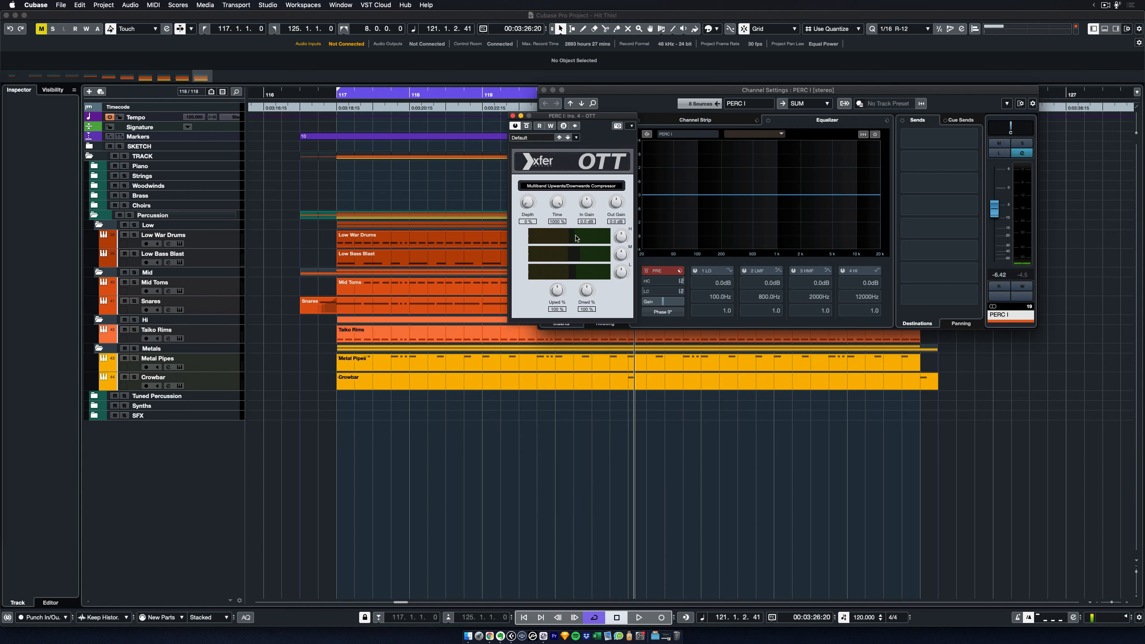
drag(607, 118, 493, 89)
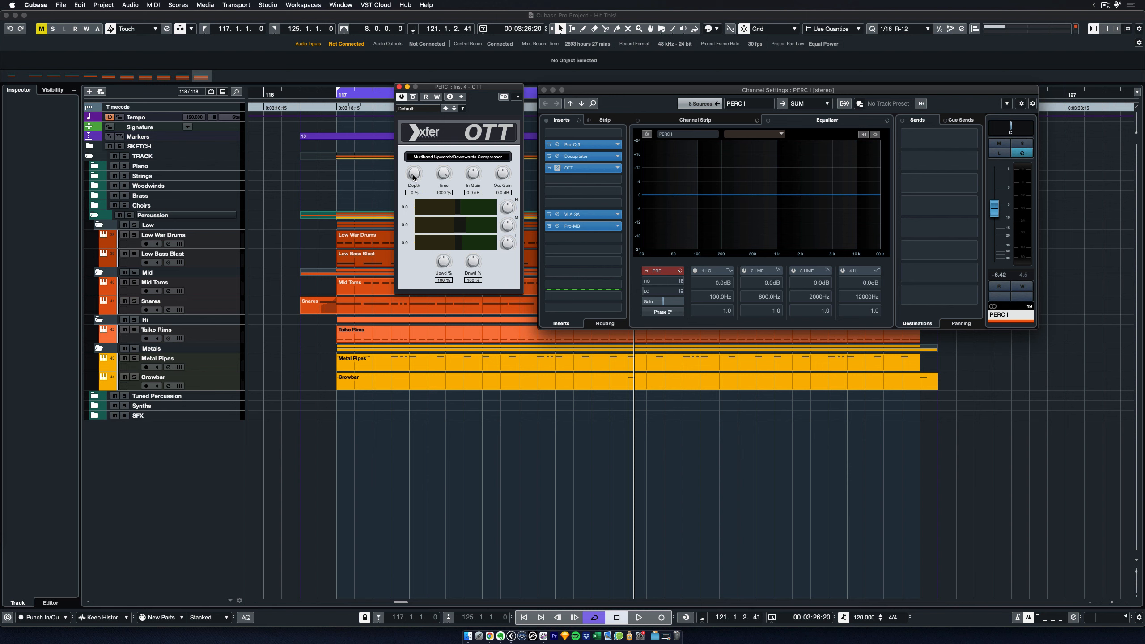
Audition the percussion from the loop start with OTT's depth raised to an extreme, and return the depth to 0%
key(space)
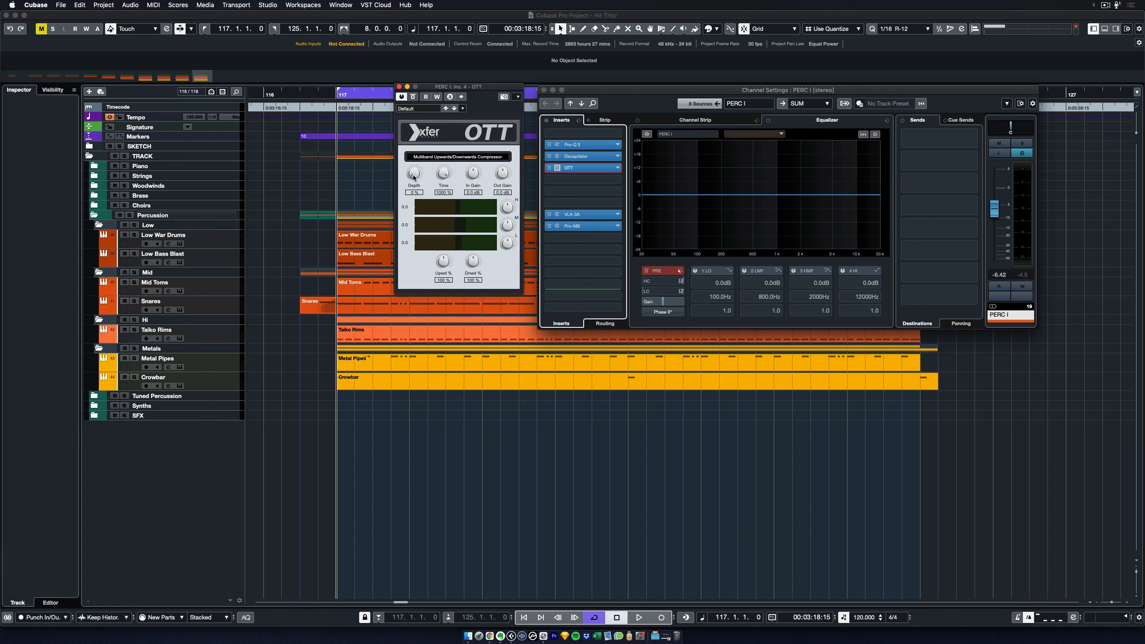
key(space)
drag(414, 177, 416, 116)
key(space)
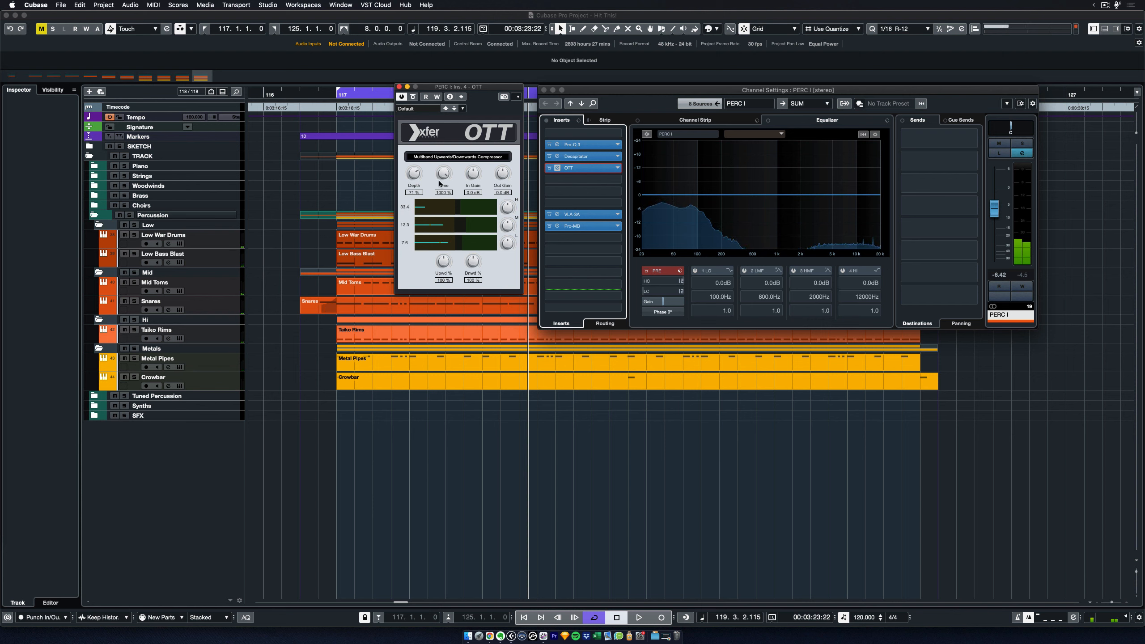
drag(415, 174, 423, 270)
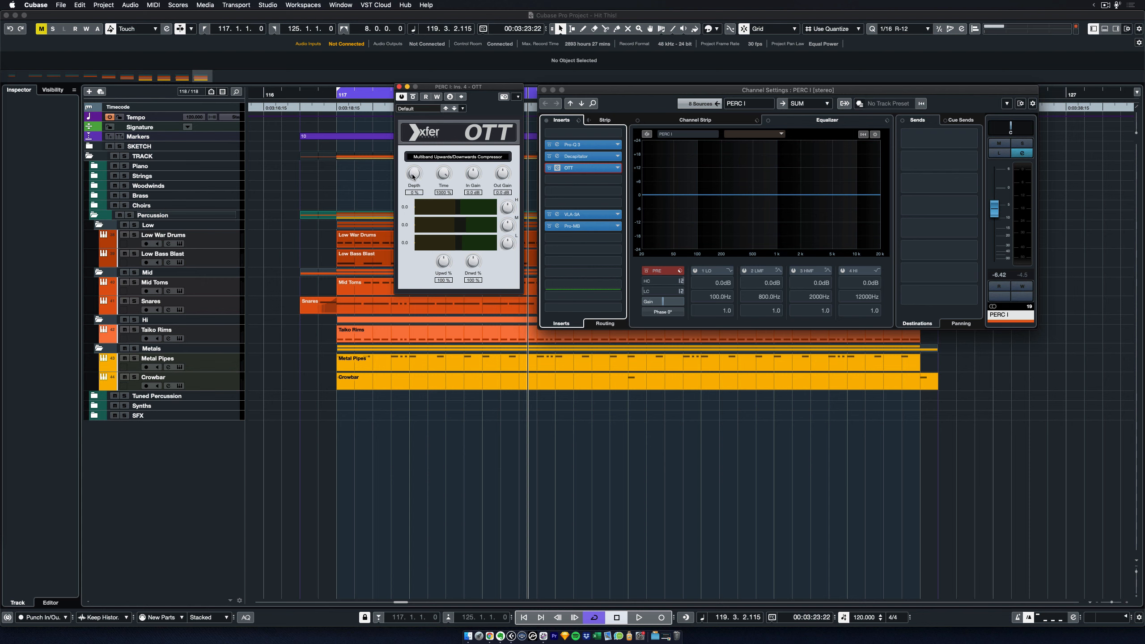
Set OTT's depth to about 10% while the percussion plays from the loop start, and close its window
key(space)
key(space)
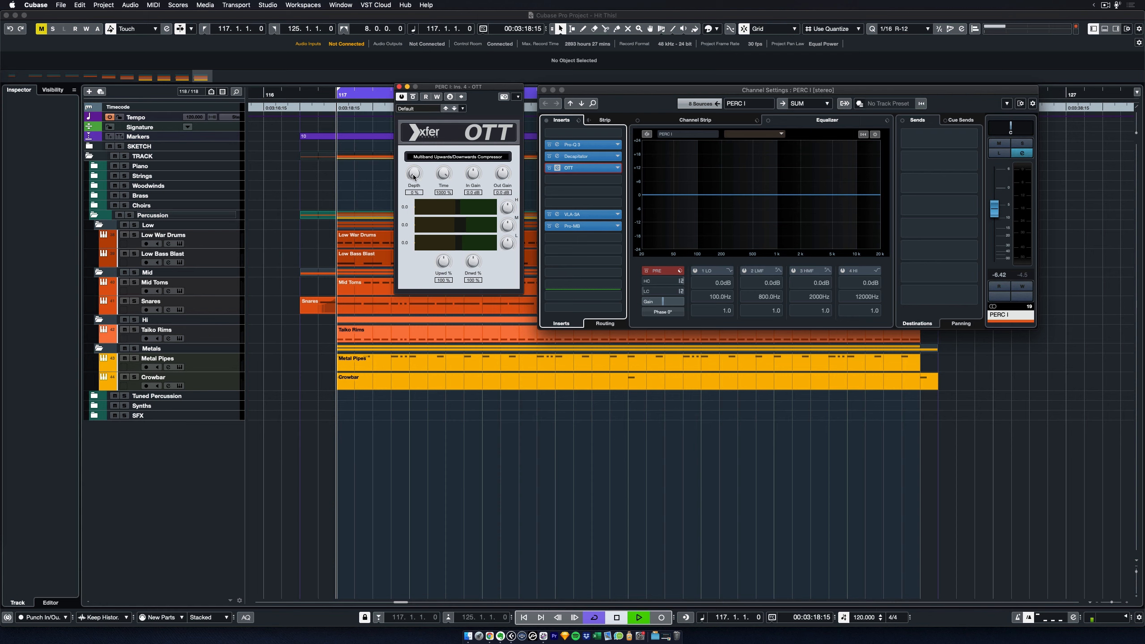
drag(414, 177, 415, 161)
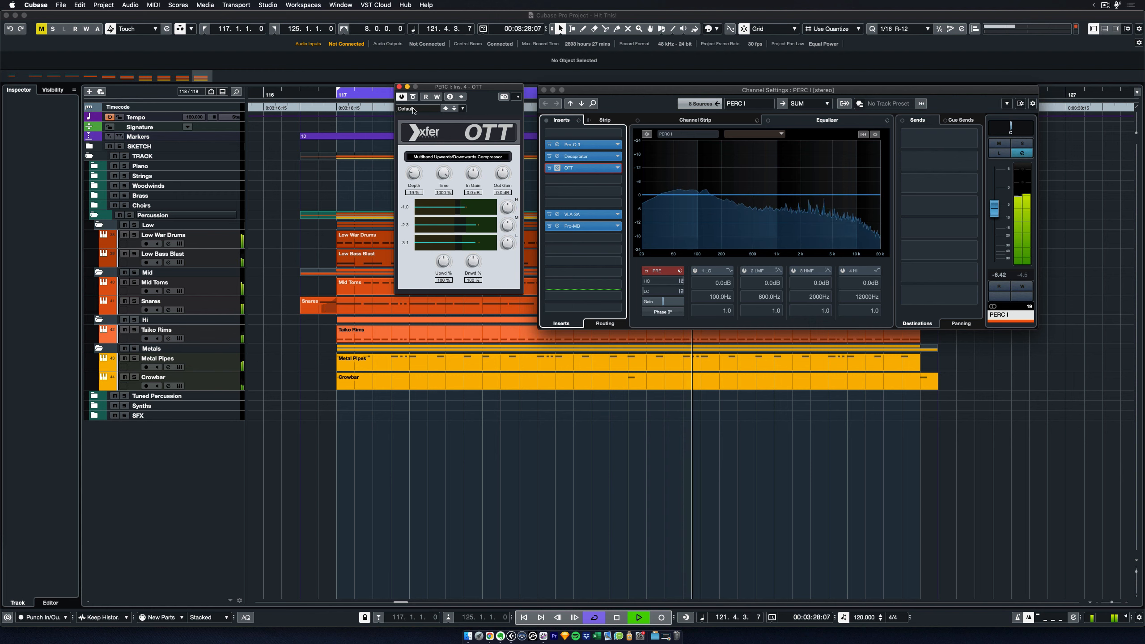
click(575, 168)
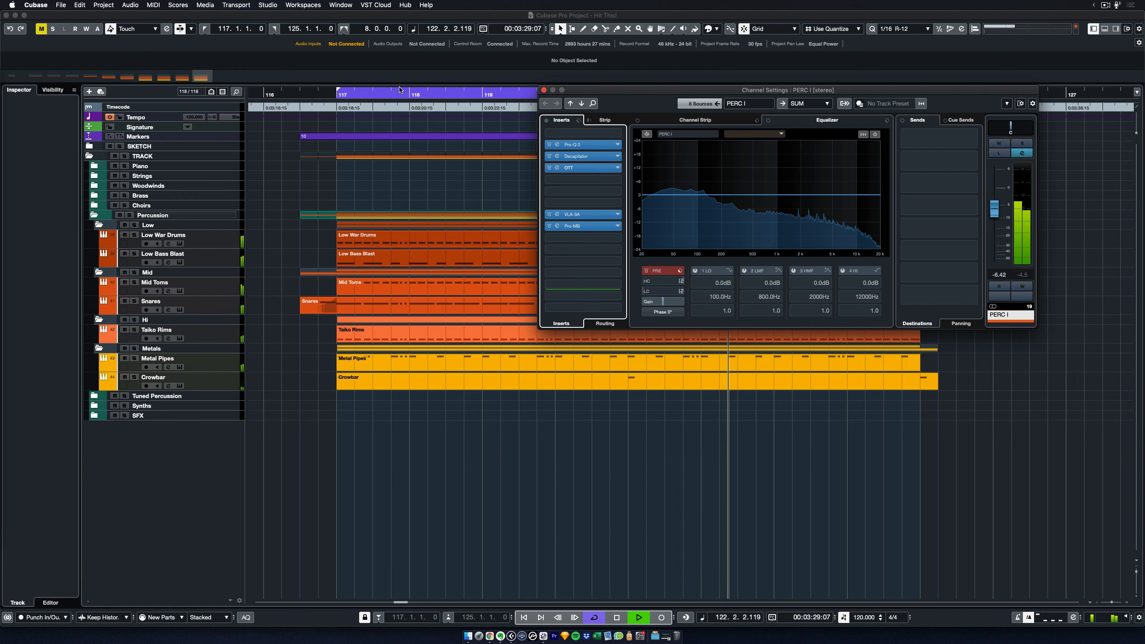
Compare the percussion with OTT bypassed and active, leave it active, and close the PERC I channel settings
click(549, 168)
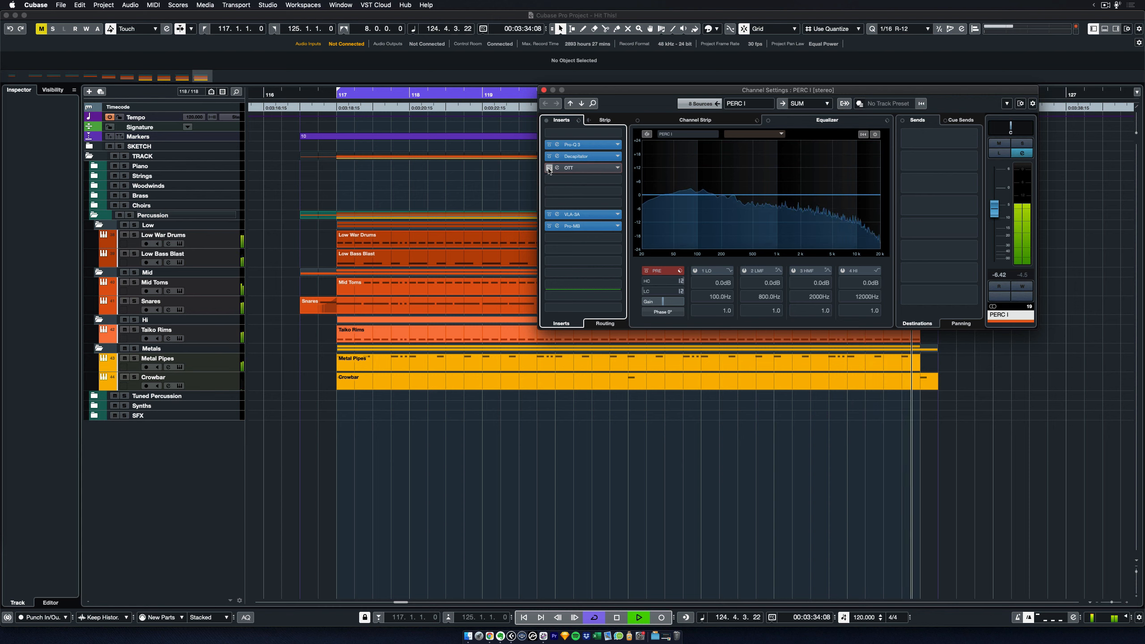
click(549, 170)
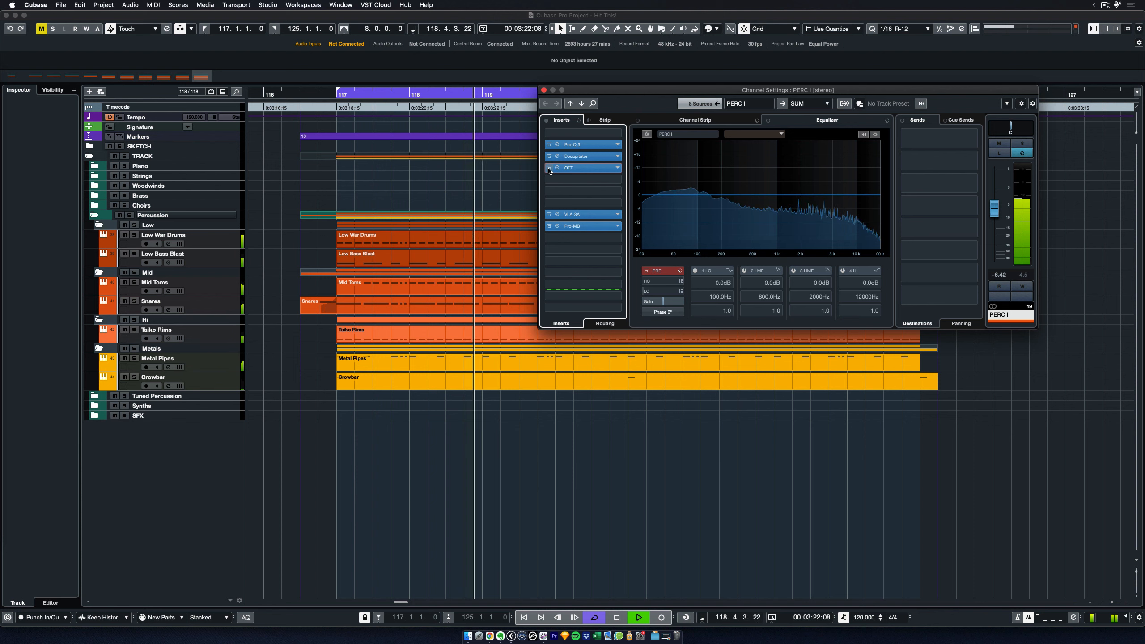
key(space)
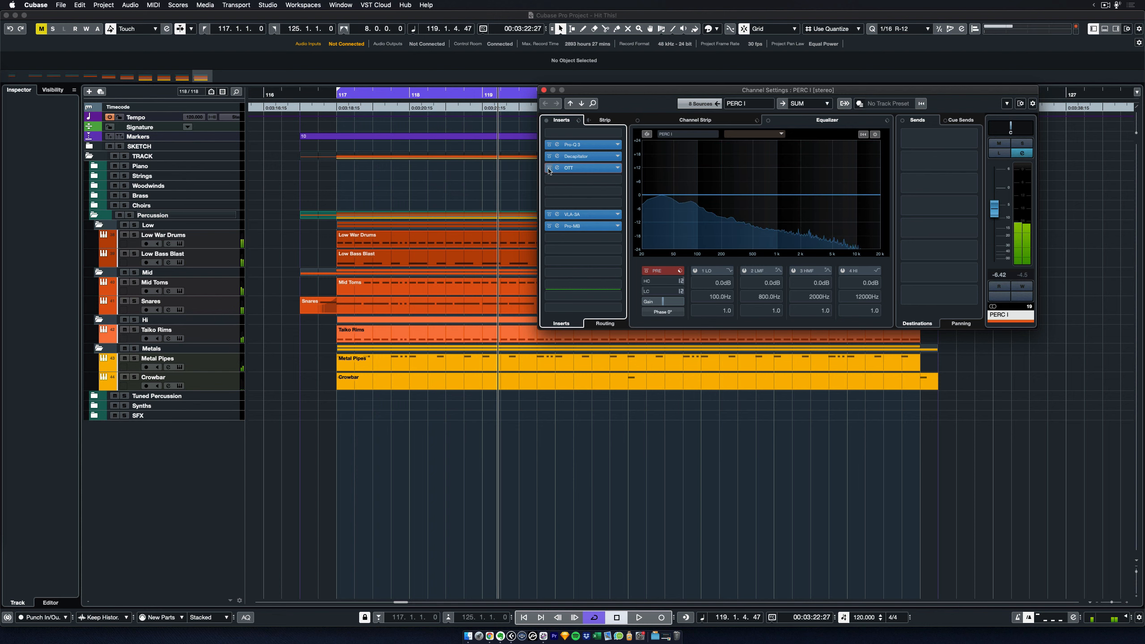
click(544, 90)
click(603, 200)
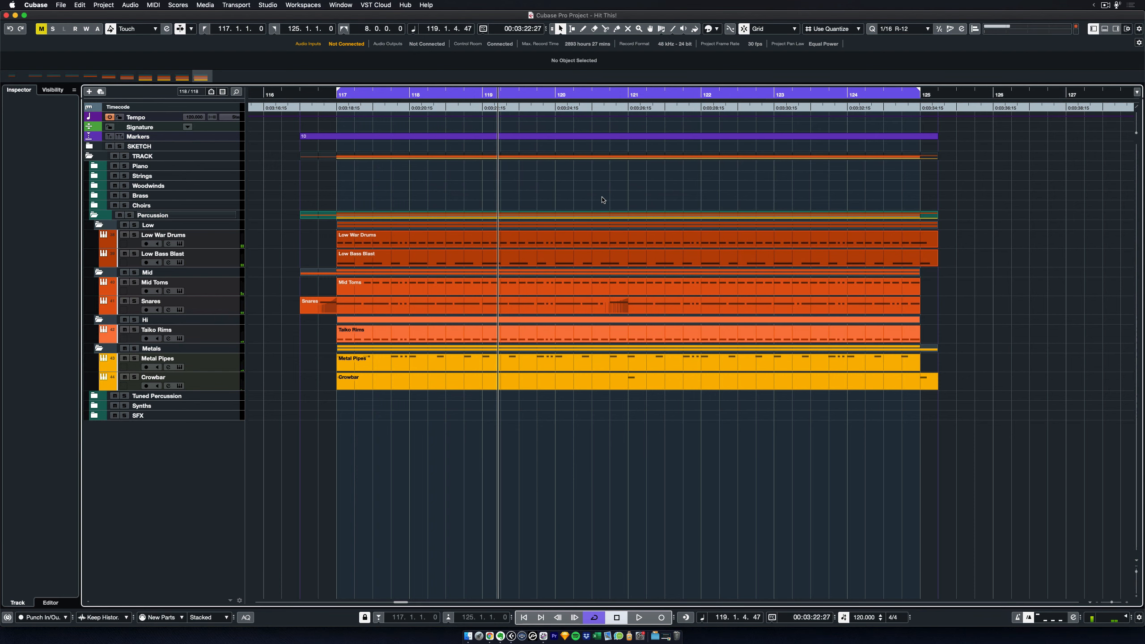
Turn off loop playback, place the playhead at the Snares lead-in around 116.3, and save the project
key(slash)
click(299, 94)
key(super+s)
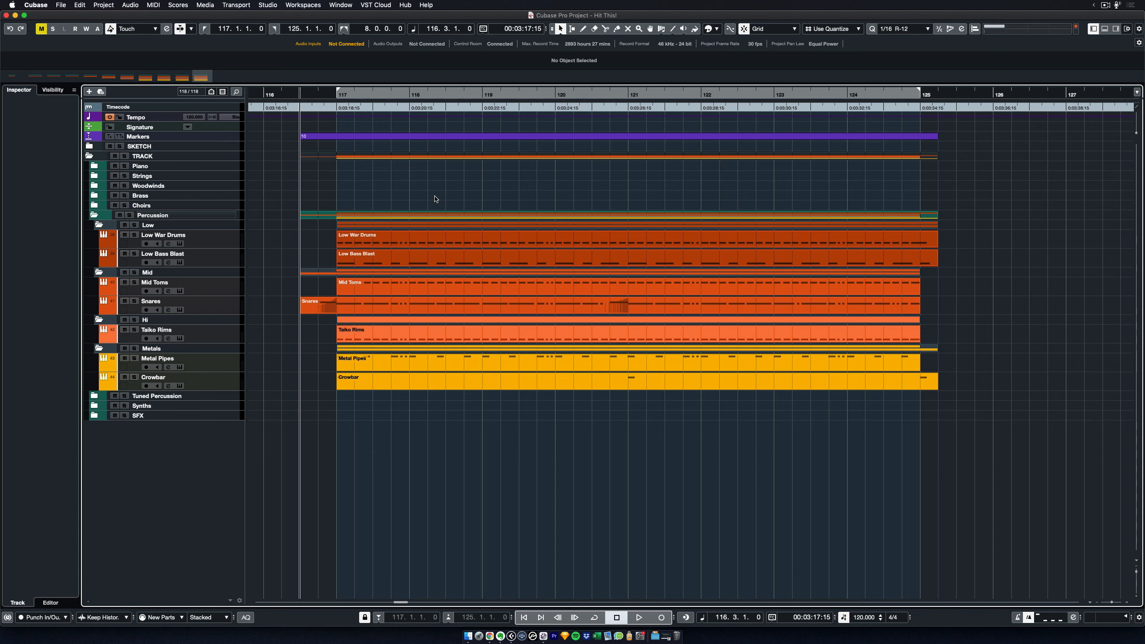
Examine the notes and velocities of the whole Low War Drums part in the Key Editor, and close the editor
double_click(462, 242)
scroll(457, 354, up, 4)
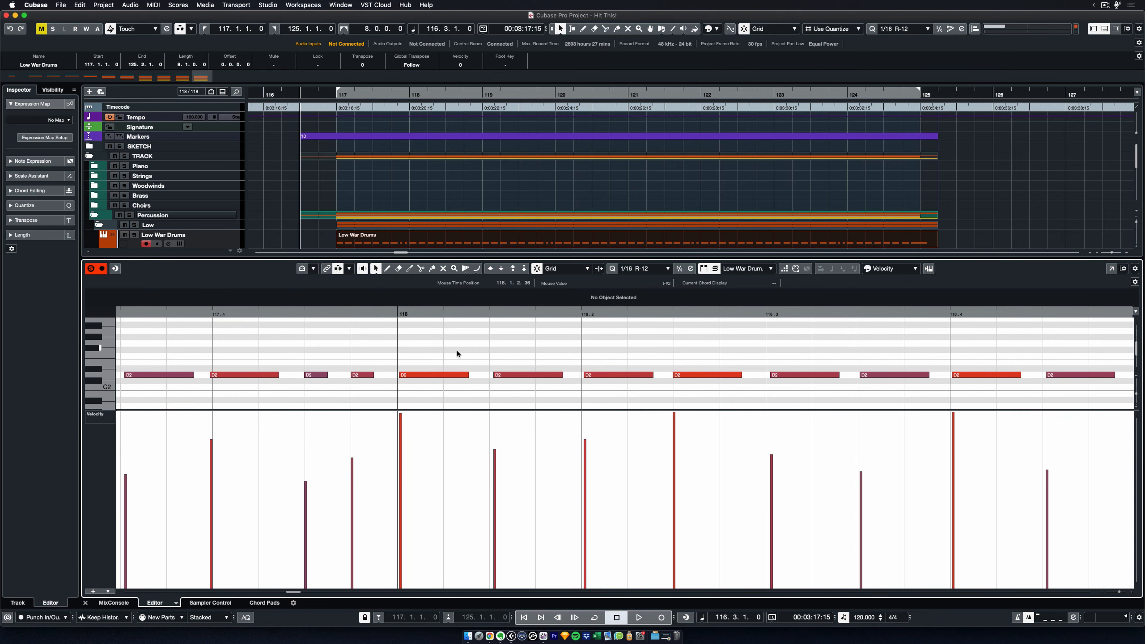
scroll(457, 354, down, 10)
scroll(457, 354, up, 3)
scroll(457, 354, up, 1)
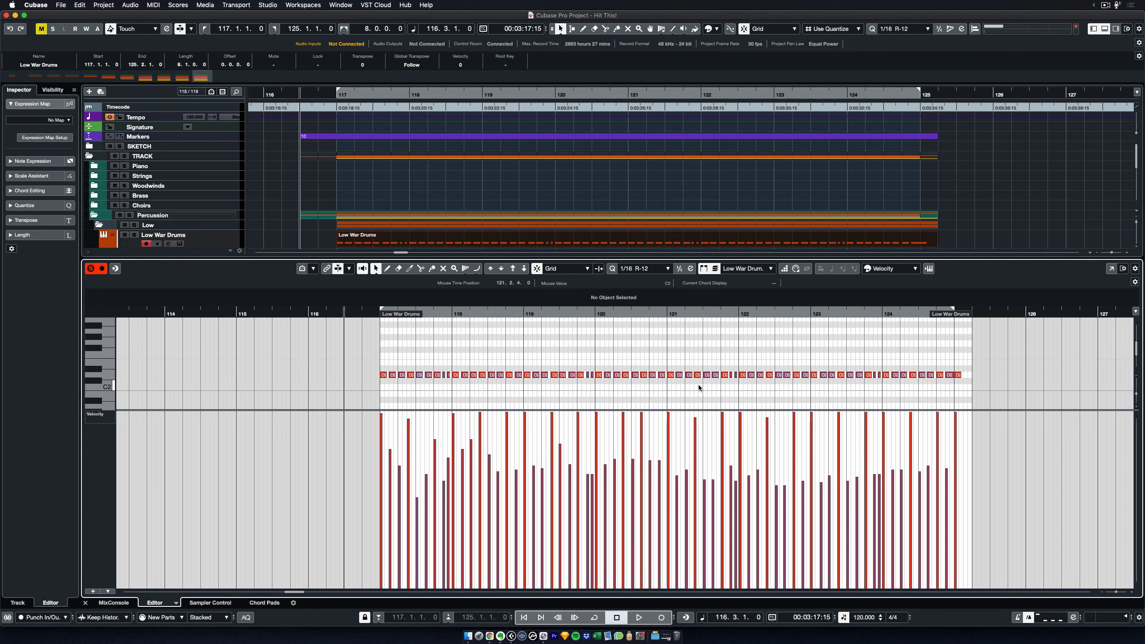
key(Return)
click(586, 412)
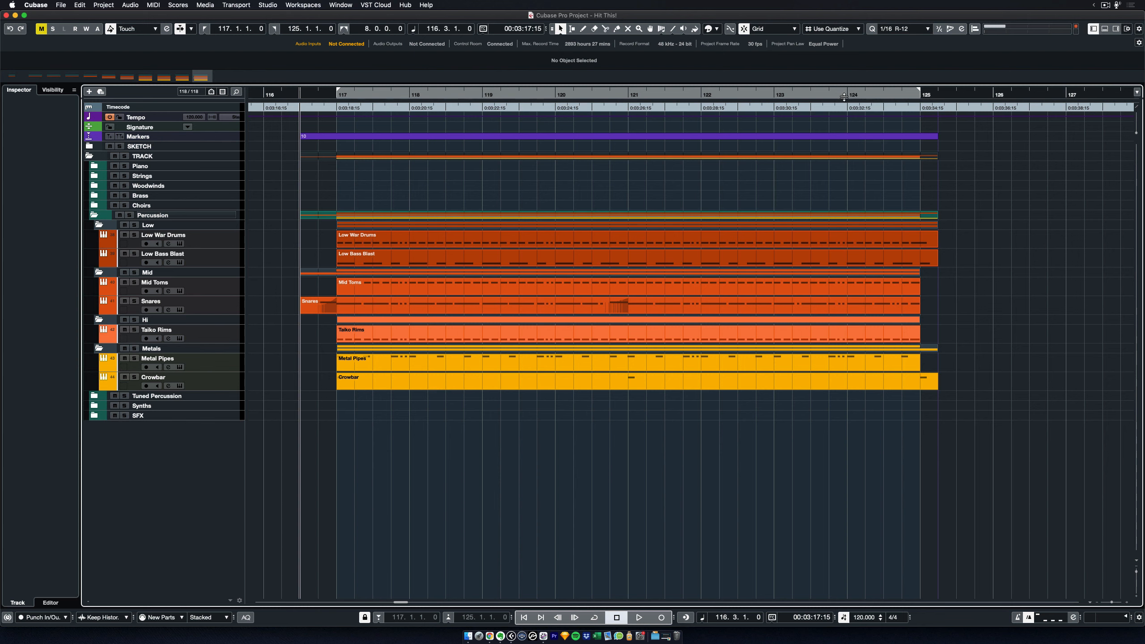
Place the playhead just before bar 117, select the Low War Drums track, and start playing the finished rhythm
click(774, 94)
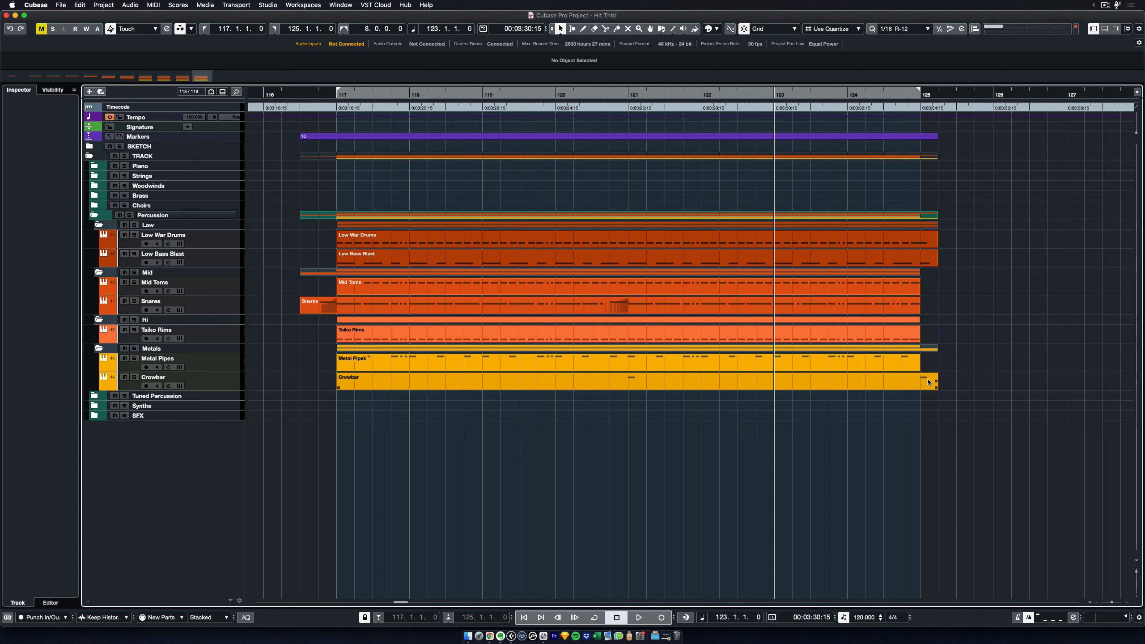
click(314, 94)
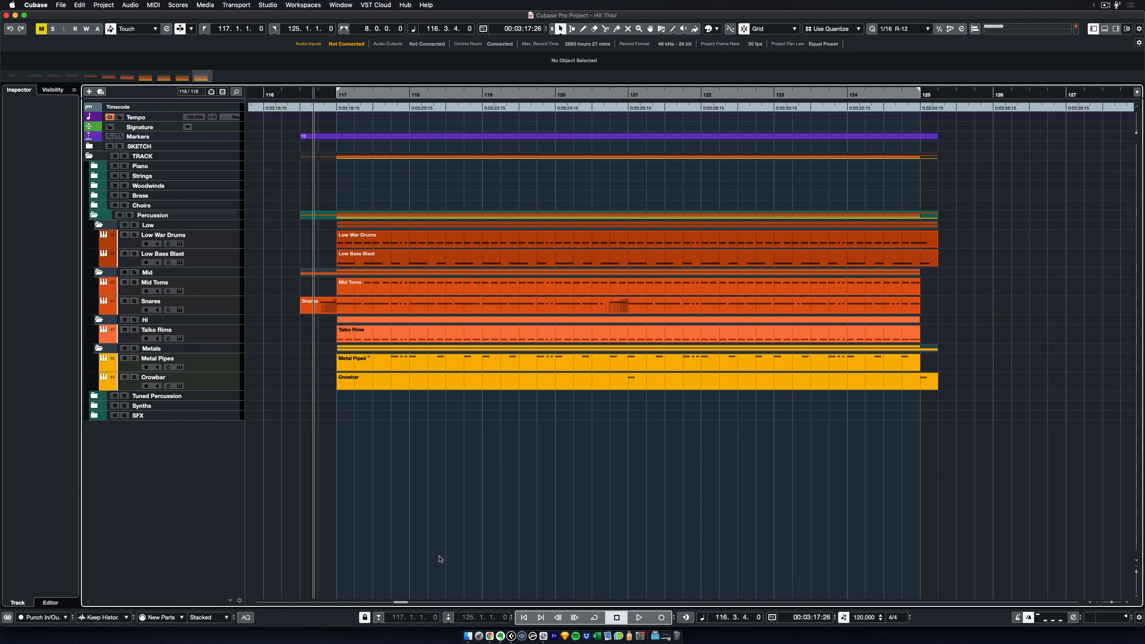
click(232, 242)
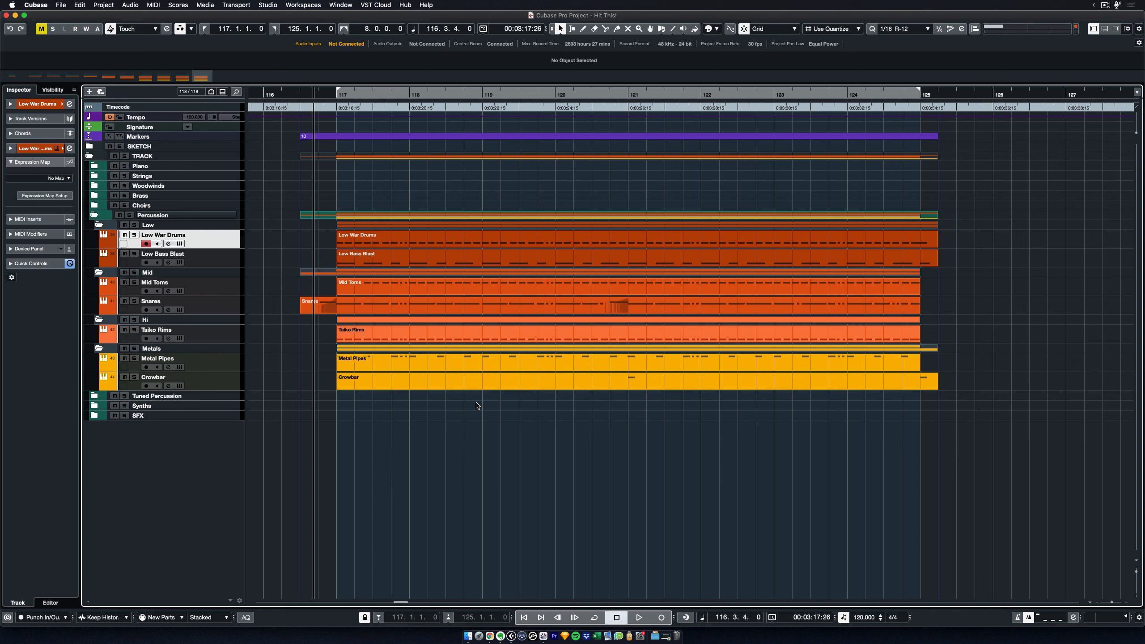
key(space)
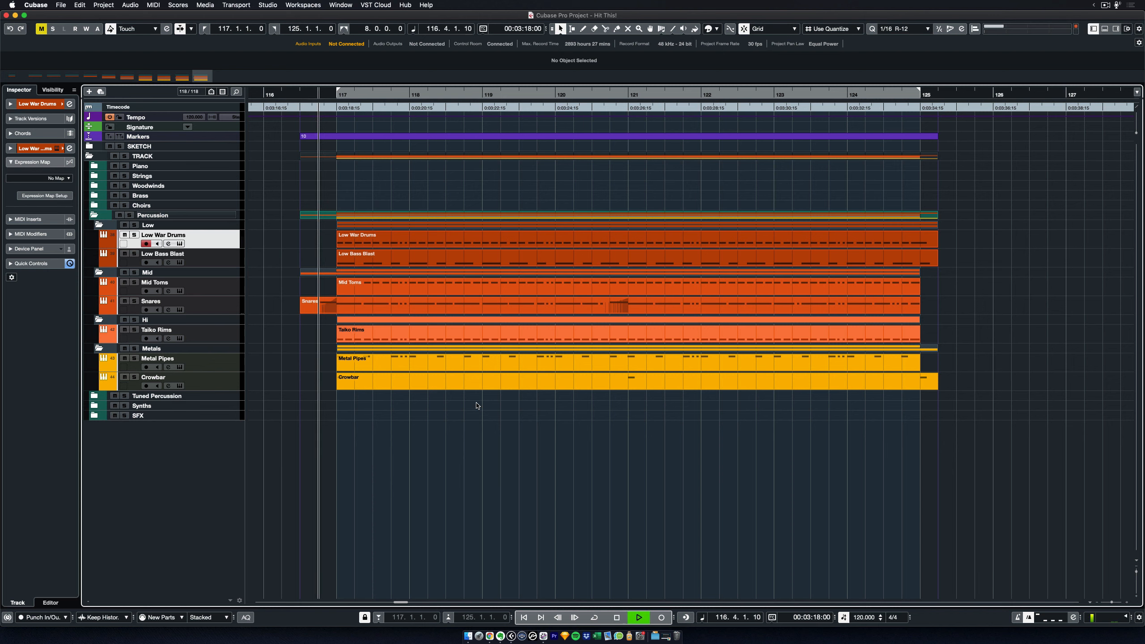